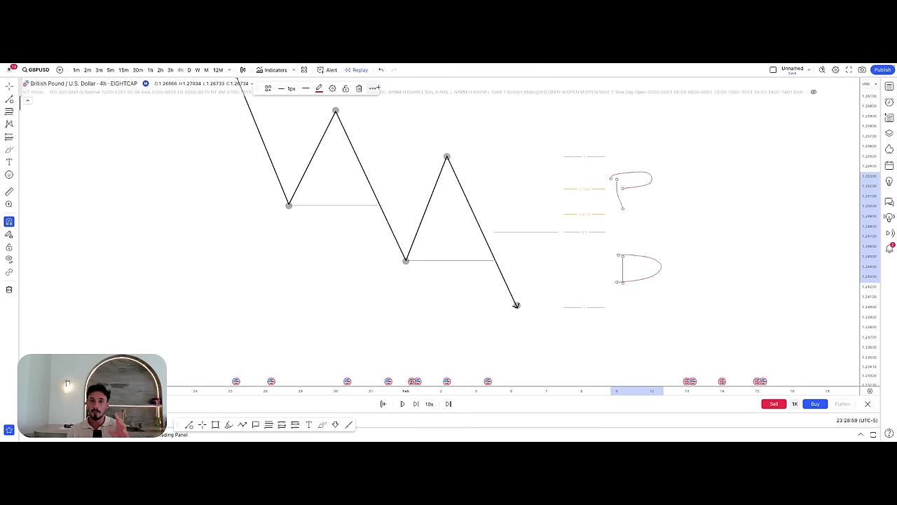
- Undo the handwritten P and D, and sketch and undo a freehand stroke from the last low up into the retracement zone
{"action": "left_click", "coordinate": [380, 70]}
{"action": "left_click", "coordinate": [380, 70]}
{"action": "left_click", "coordinate": [380, 70]}
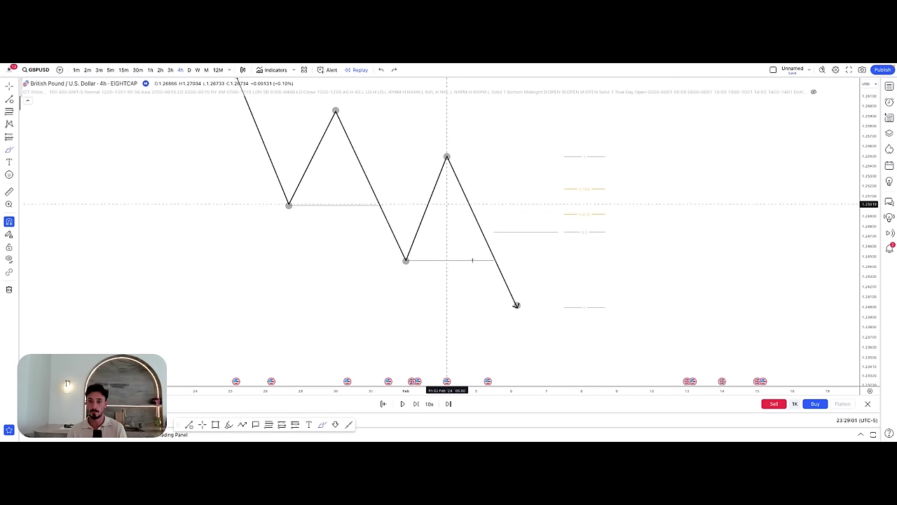
{"action": "mouse_move", "coordinate": [516, 305]}
{"action": "left_mouse_down"}
{"action": "mouse_move", "coordinate": [526, 274]}
{"action": "mouse_move", "coordinate": [575, 250]}
{"action": "mouse_move", "coordinate": [587, 188]}
{"action": "left_mouse_up"}
{"action": "left_click", "coordinate": [380, 71]}
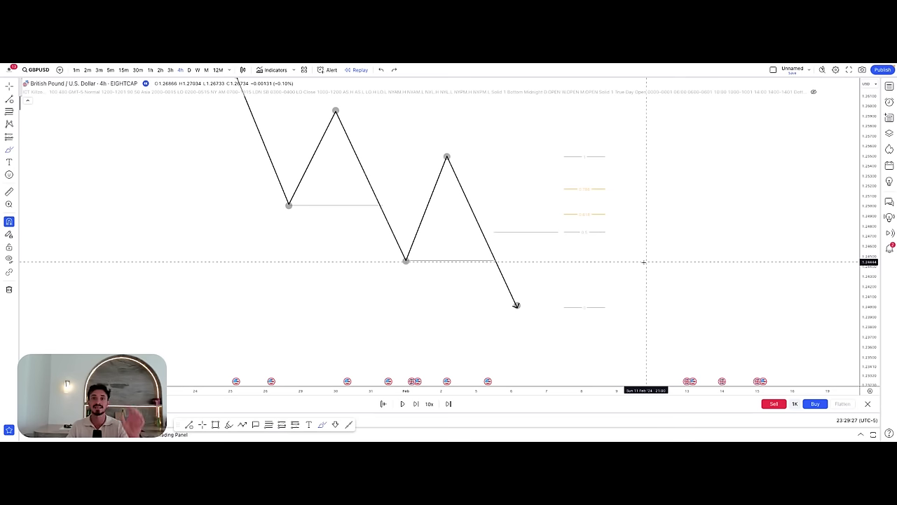
- Handwrite a P beside the upper half of the retracement levels and a D beside the lower half, and undo the letters
{"action": "mouse_move", "coordinate": [628, 177]}
{"action": "left_mouse_down"}
{"action": "mouse_move", "coordinate": [628, 214]}
{"action": "mouse_move", "coordinate": [628, 197]}
{"action": "left_mouse_up"}
{"action": "left_click_drag", "start_coordinate": [632, 255], "coordinate": [634, 285]}
{"action": "mouse_move", "coordinate": [634, 255]}
{"action": "left_mouse_down"}
{"action": "mouse_move", "coordinate": [665, 262]}
{"action": "mouse_move", "coordinate": [636, 285]}
{"action": "left_mouse_up"}
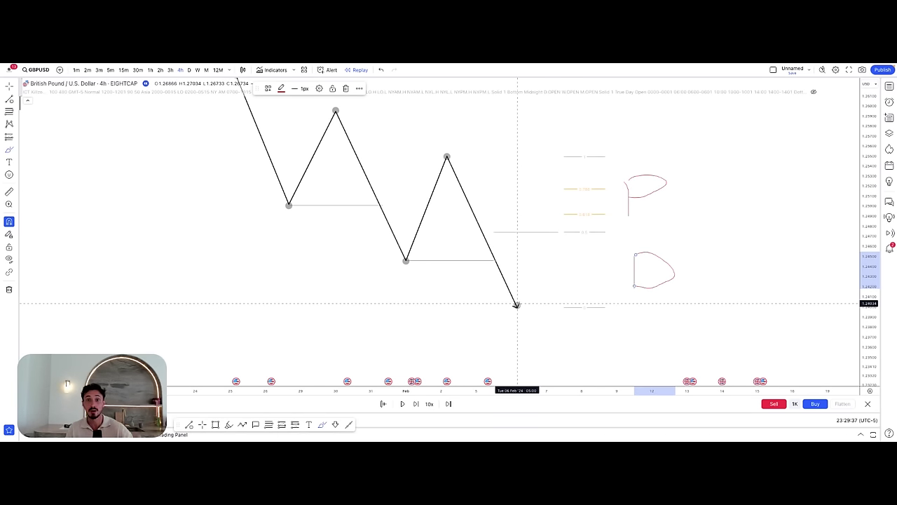
{"action": "left_click", "coordinate": [382, 70]}
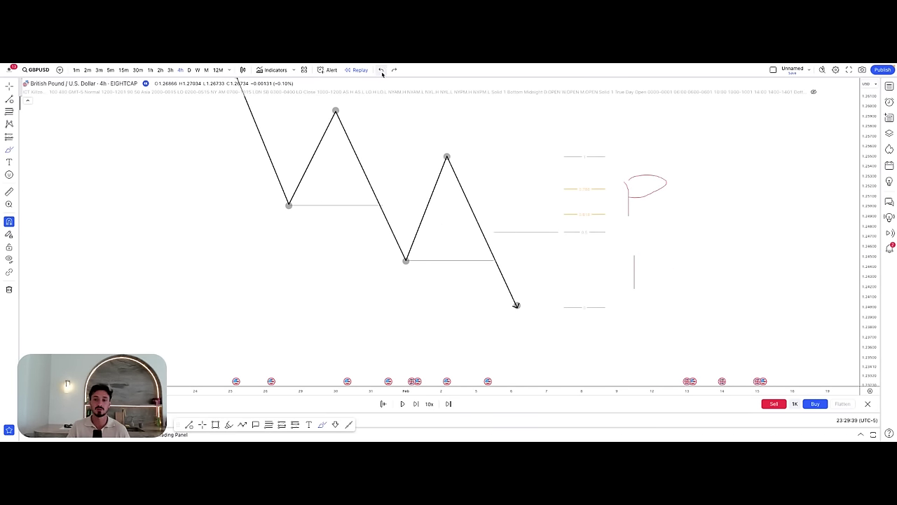
{"action": "left_click", "coordinate": [381, 71]}
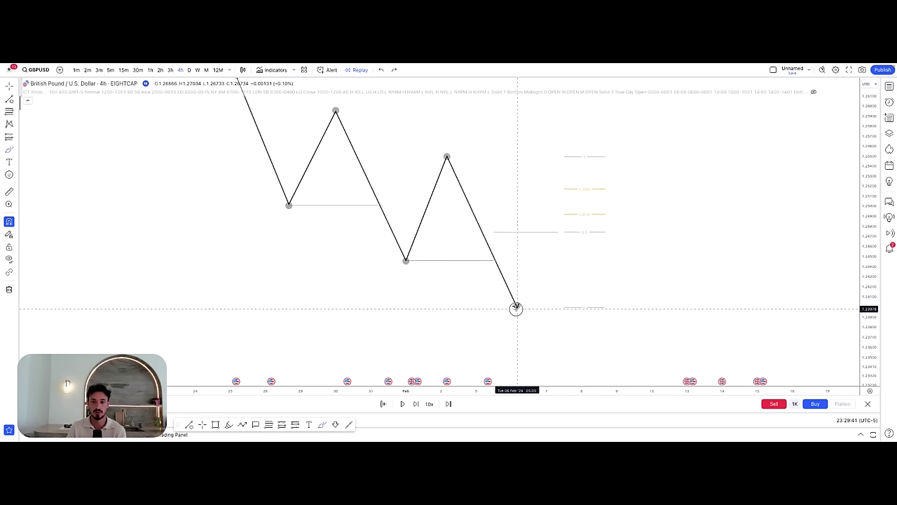
- Sketch a freehand wavy rise from the last low to above the 0.786 level and down below that low, and undo it
{"action": "mouse_move", "coordinate": [516, 309]}
{"action": "left_mouse_down"}
{"action": "mouse_move", "coordinate": [577, 203]}
{"action": "mouse_move", "coordinate": [597, 206]}
{"action": "mouse_move", "coordinate": [608, 179]}
{"action": "mouse_move", "coordinate": [638, 244]}
{"action": "mouse_move", "coordinate": [669, 242]}
{"action": "mouse_move", "coordinate": [705, 319]}
{"action": "left_mouse_up"}
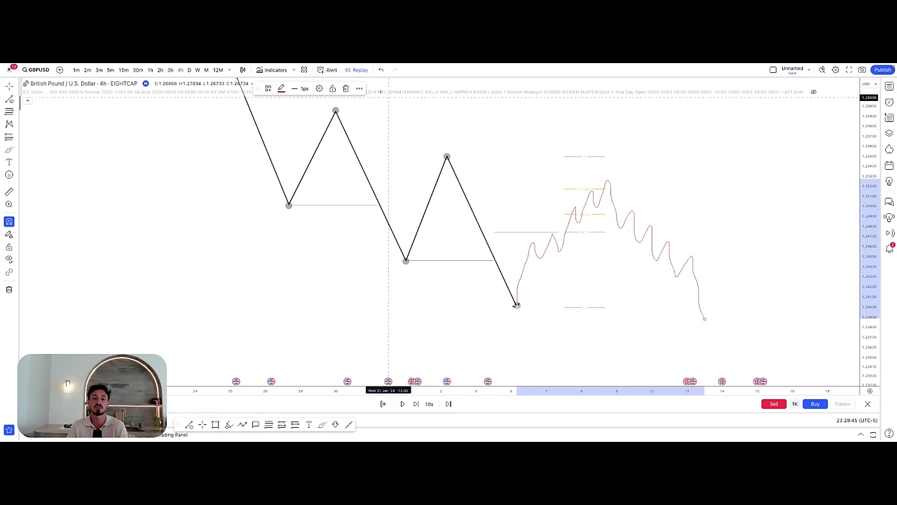
{"action": "left_click", "coordinate": [382, 70]}
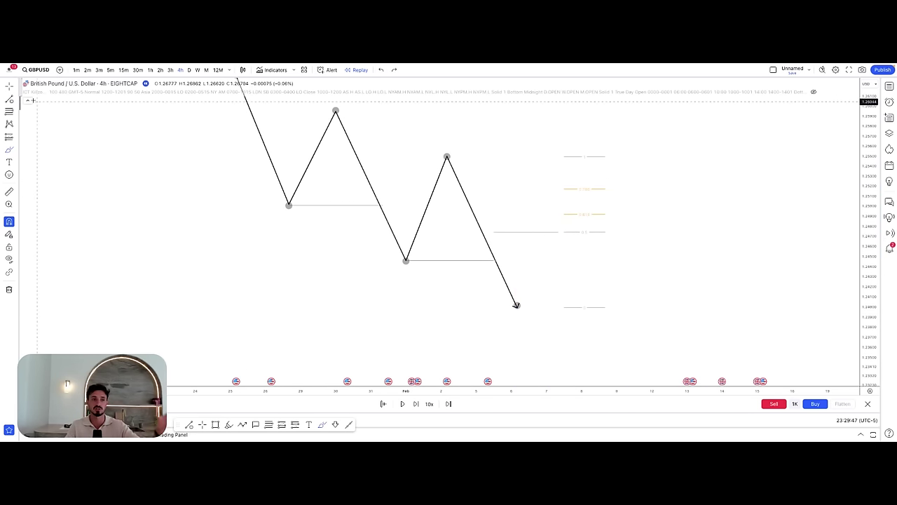
- Draw a zigzag path from the last low, stepping up past the 0.786 level and falling below the low, and delete it
{"action": "left_click_drag", "start_coordinate": [99, 148], "coordinate": [75, 147]}
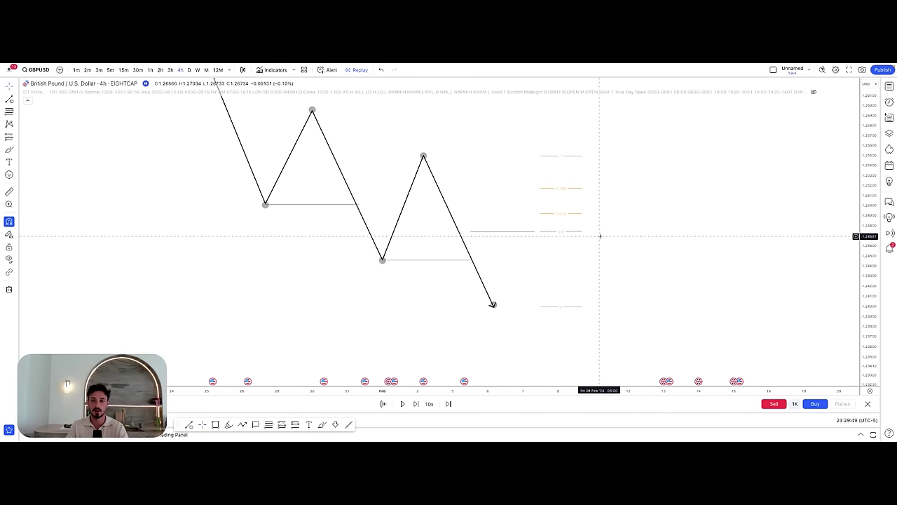
{"action": "mouse_move", "coordinate": [600, 231]}
{"action": "left_mouse_down"}
{"action": "mouse_move", "coordinate": [586, 237]}
{"action": "mouse_move", "coordinate": [593, 234]}
{"action": "left_mouse_up"}
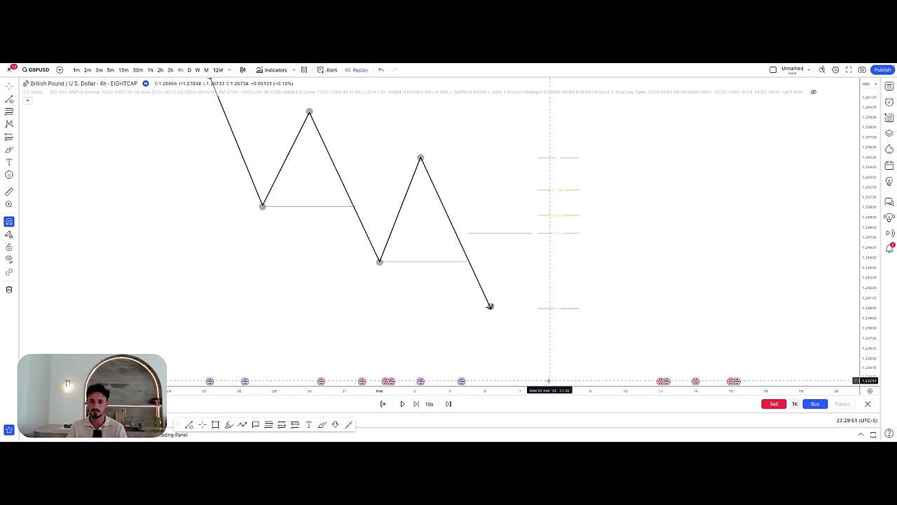
{"action": "left_click_drag", "start_coordinate": [550, 393], "coordinate": [562, 393]}
{"action": "left_click_drag", "start_coordinate": [630, 306], "coordinate": [631, 330]}
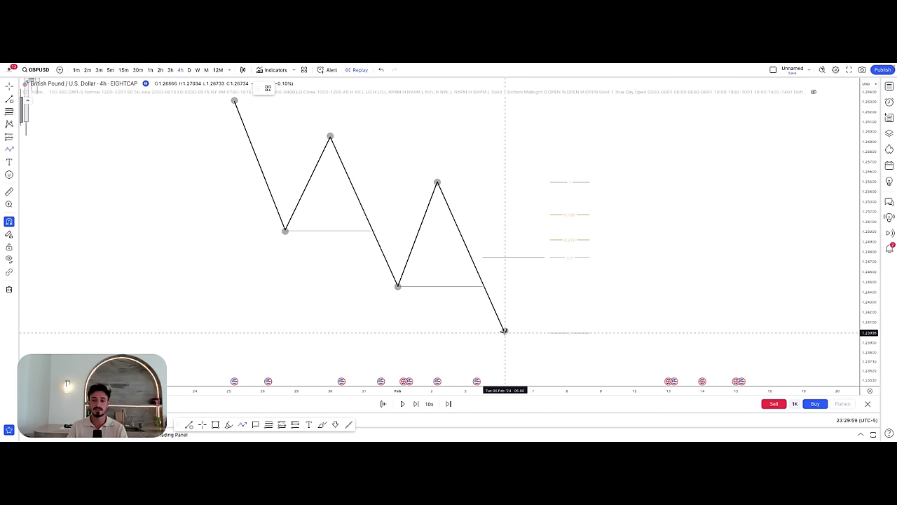
{"action": "left_click", "coordinate": [504, 330]}
{"action": "left_click", "coordinate": [527, 265]}
{"action": "left_click", "coordinate": [545, 289]}
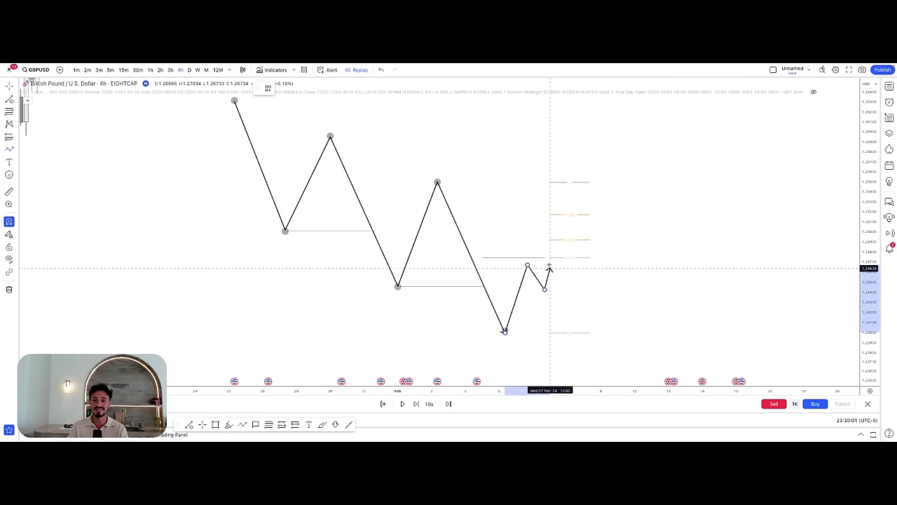
{"action": "left_click", "coordinate": [550, 248]}
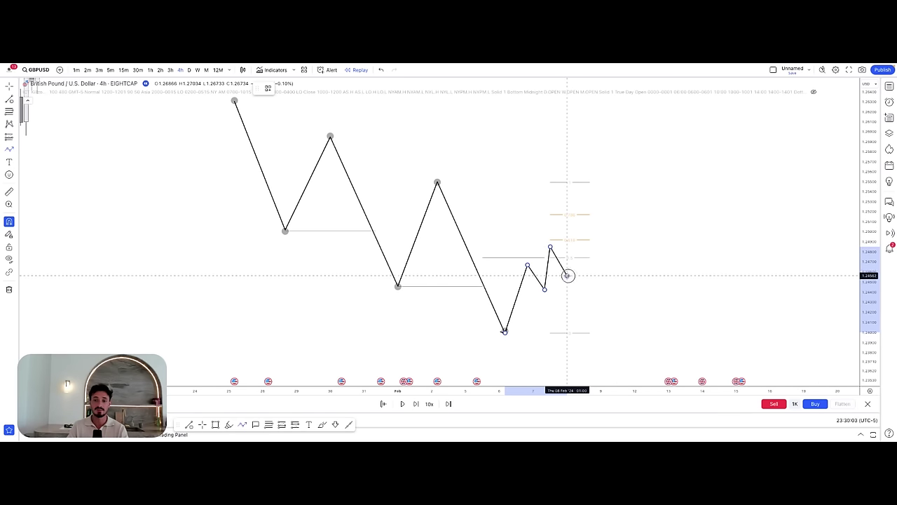
{"action": "left_click", "coordinate": [567, 275]}
{"action": "left_click", "coordinate": [577, 224]}
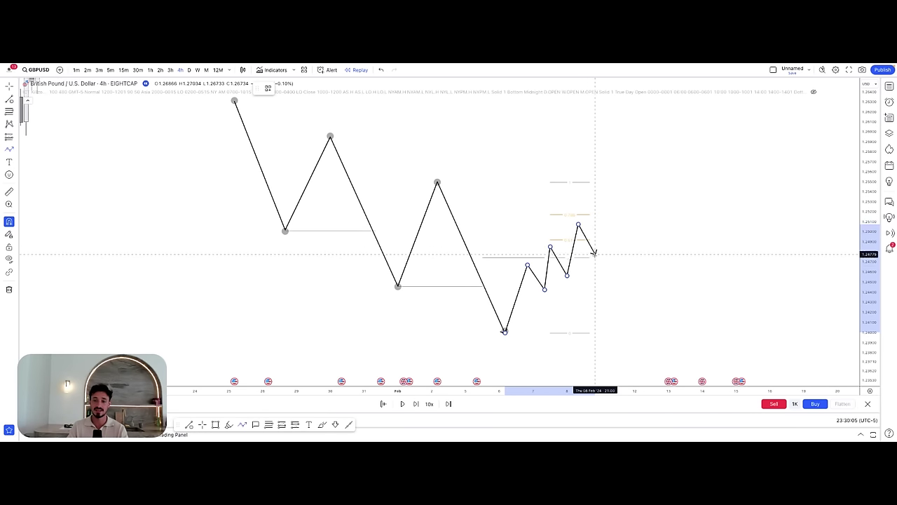
{"action": "left_click", "coordinate": [595, 257]}
{"action": "left_click", "coordinate": [601, 201]}
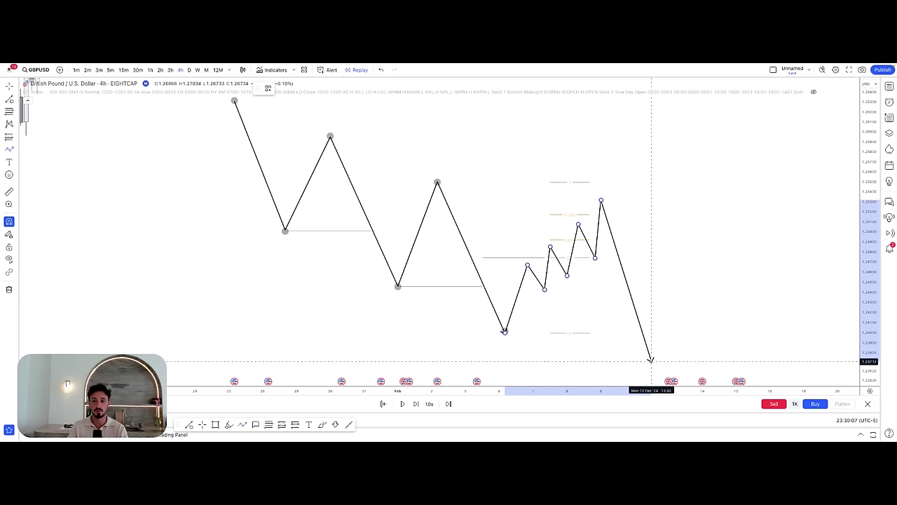
{"action": "double_click", "coordinate": [650, 360]}
{"action": "left_click", "coordinate": [633, 286]}
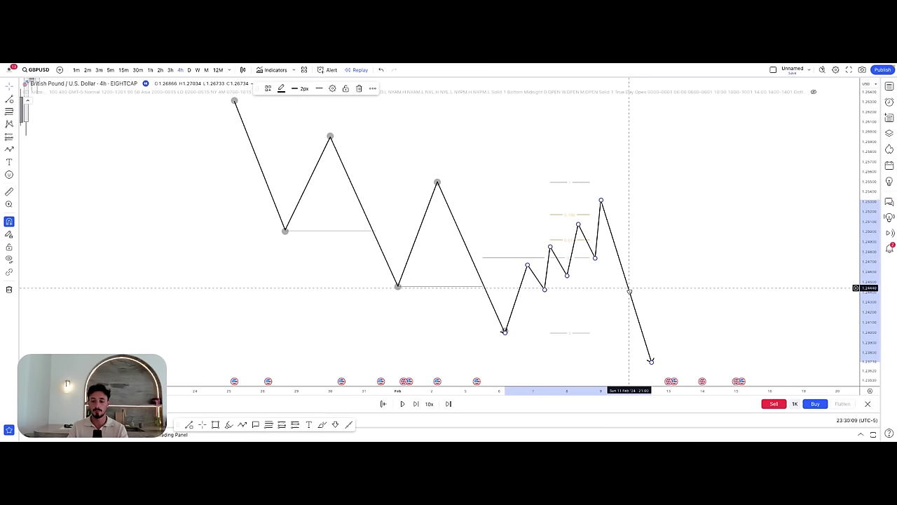
{"action": "key", "text": "Delete"}
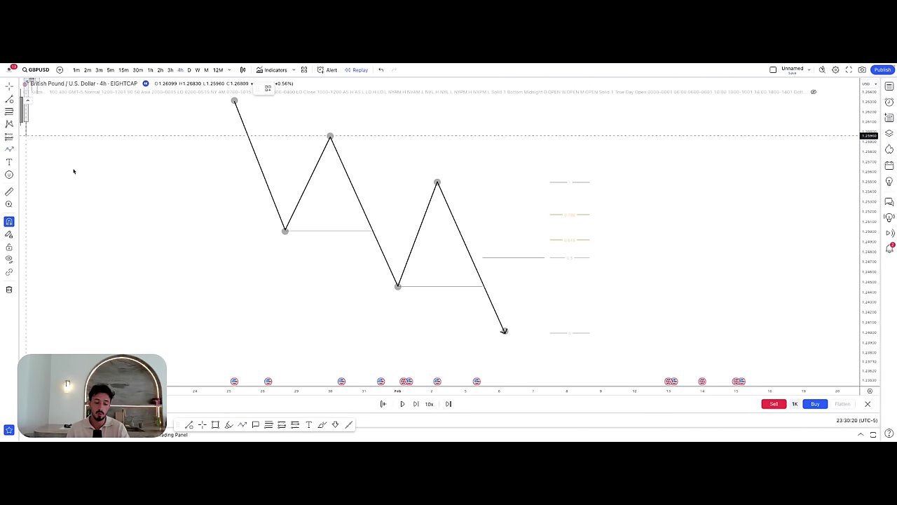
- Draw a path from the last low, stepping up between 0.618 and 0.786, forming a lower low and lower high, and falling below the start
{"action": "left_click", "coordinate": [504, 330]}
{"action": "left_click", "coordinate": [521, 280]}
{"action": "left_click", "coordinate": [534, 293]}
{"action": "left_click", "coordinate": [539, 264]}
{"action": "left_click", "coordinate": [550, 277]}
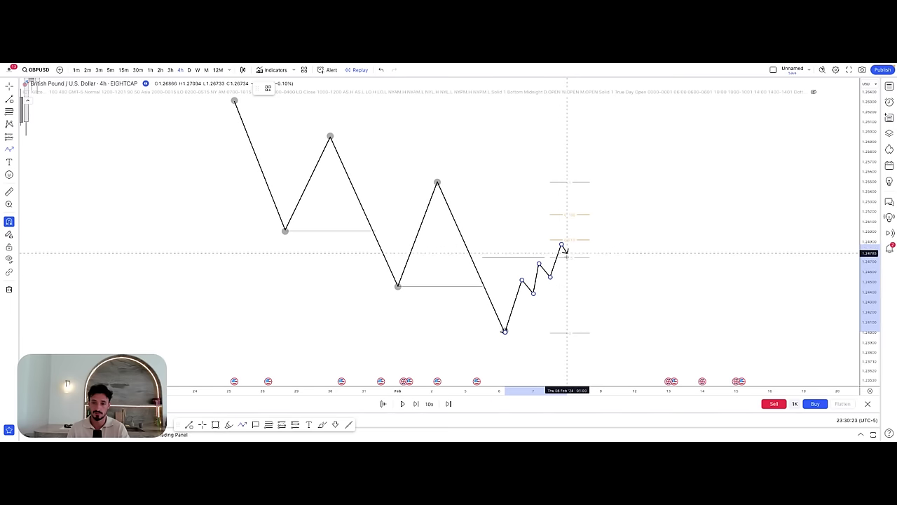
{"action": "left_click", "coordinate": [561, 243]}
{"action": "left_click", "coordinate": [567, 260]}
{"action": "left_click", "coordinate": [578, 225]}
{"action": "left_click", "coordinate": [589, 278]}
{"action": "left_click", "coordinate": [607, 237]}
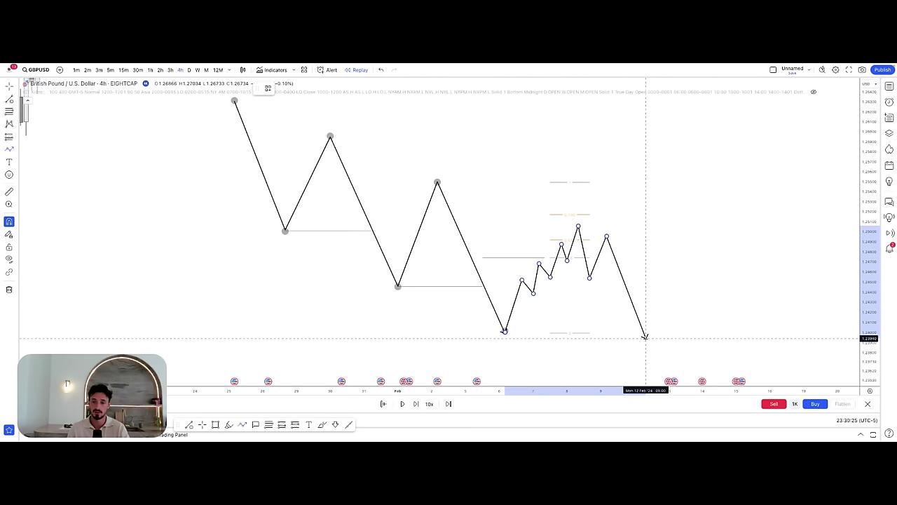
{"action": "double_click", "coordinate": [645, 340]}
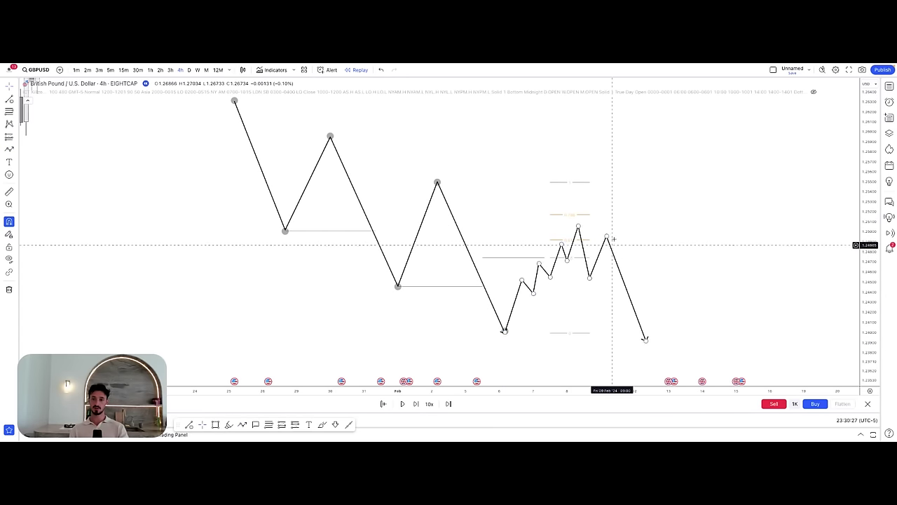
- Select the downtrend schematic drawn beside the candles and delete it
{"action": "left_click_drag", "start_coordinate": [527, 159], "coordinate": [657, 307]}
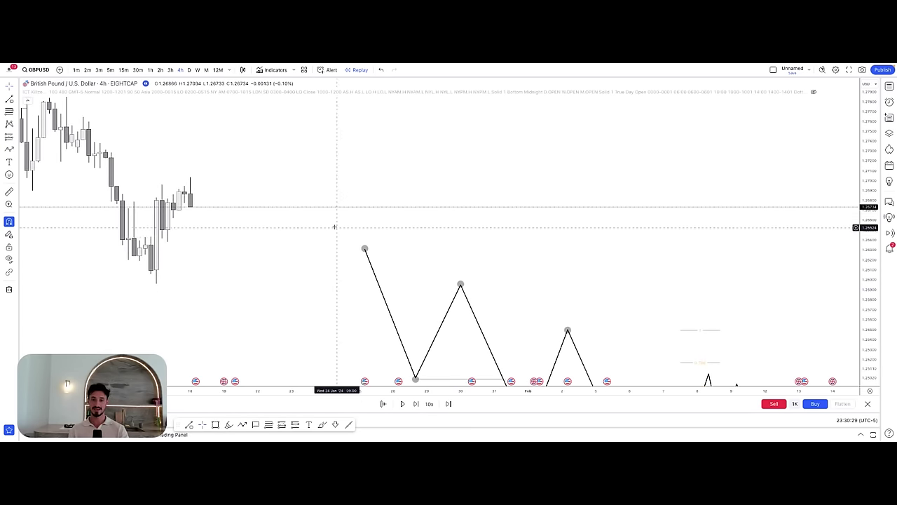
{"action": "scroll", "coordinate": [335, 226], "scroll_direction": "down", "scroll_amount": 5}
{"action": "scroll", "coordinate": [344, 182], "scroll_direction": "right", "scroll_amount": 2}
{"action": "left_click_drag", "start_coordinate": [302, 128], "coordinate": [439, 251]}
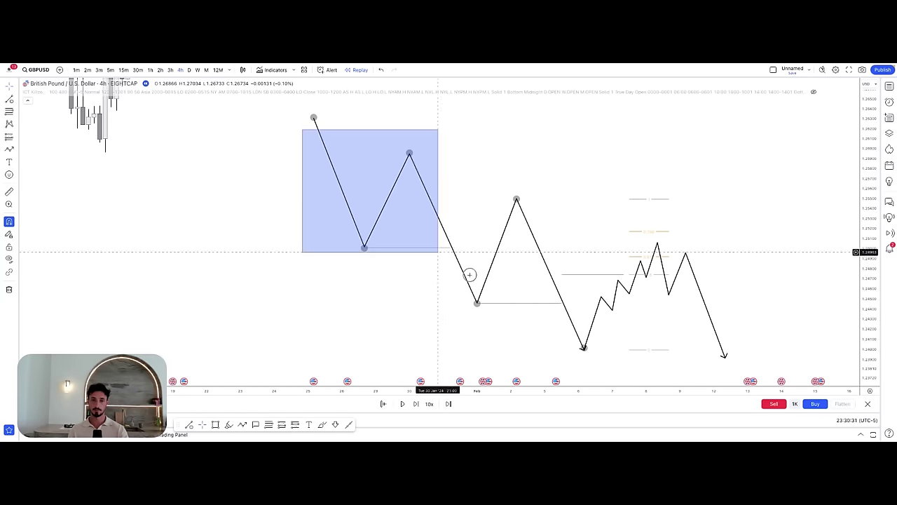
{"action": "key", "text": "Delete"}
- Examine the GBPUSD 4-hour candles with the marked BOS, the CHoCH line and the price action after it
{"action": "scroll", "coordinate": [447, 308], "scroll_direction": "left", "scroll_amount": 2}
{"action": "scroll", "coordinate": [447, 308], "scroll_direction": "up", "scroll_amount": 2}
{"action": "left_click_drag", "start_coordinate": [374, 165], "coordinate": [619, 264]}
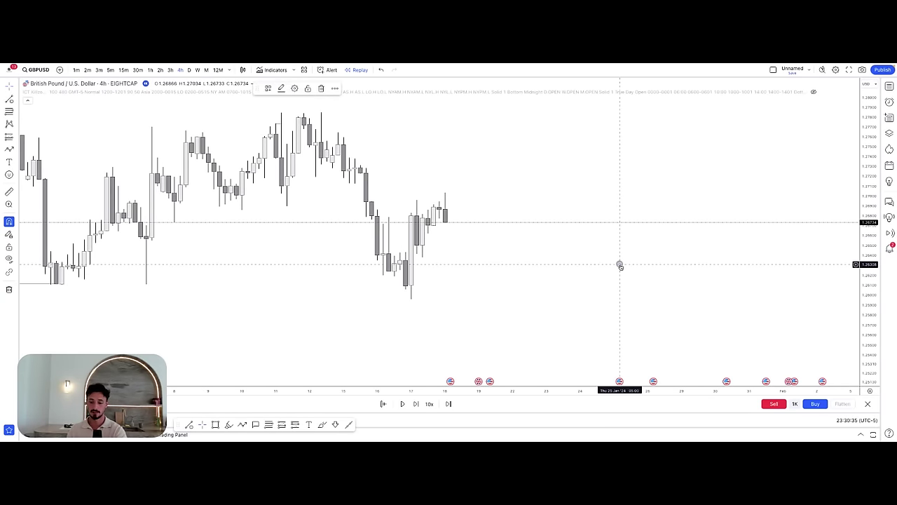
{"action": "left_click_drag", "start_coordinate": [479, 391], "coordinate": [659, 394]}
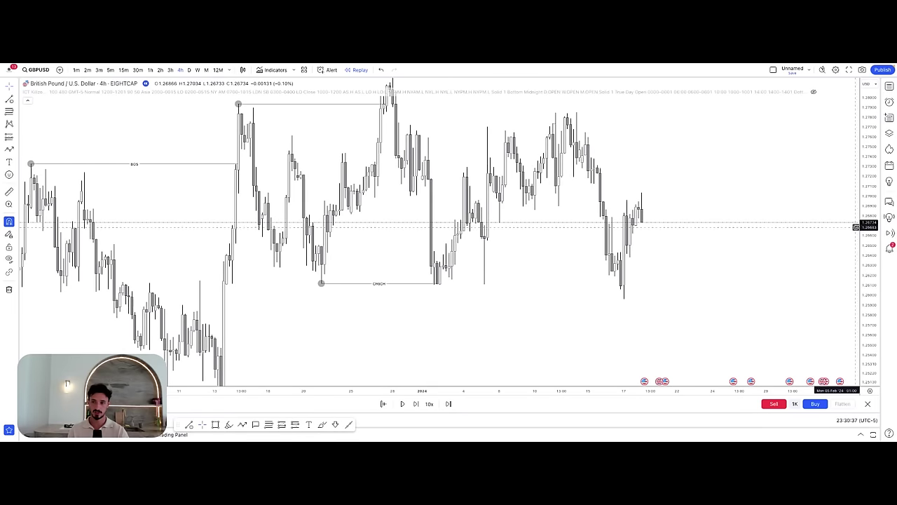
{"action": "left_click_drag", "start_coordinate": [863, 227], "coordinate": [856, 285]}
{"action": "left_click_drag", "start_coordinate": [613, 300], "coordinate": [667, 288]}
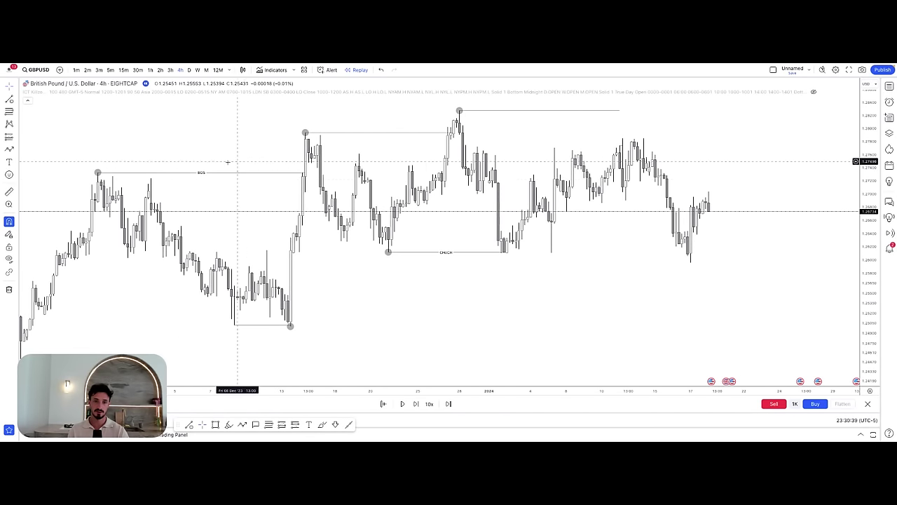
{"action": "left_click_drag", "start_coordinate": [249, 205], "coordinate": [190, 209]}
{"action": "left_click_drag", "start_coordinate": [324, 284], "coordinate": [322, 286]}
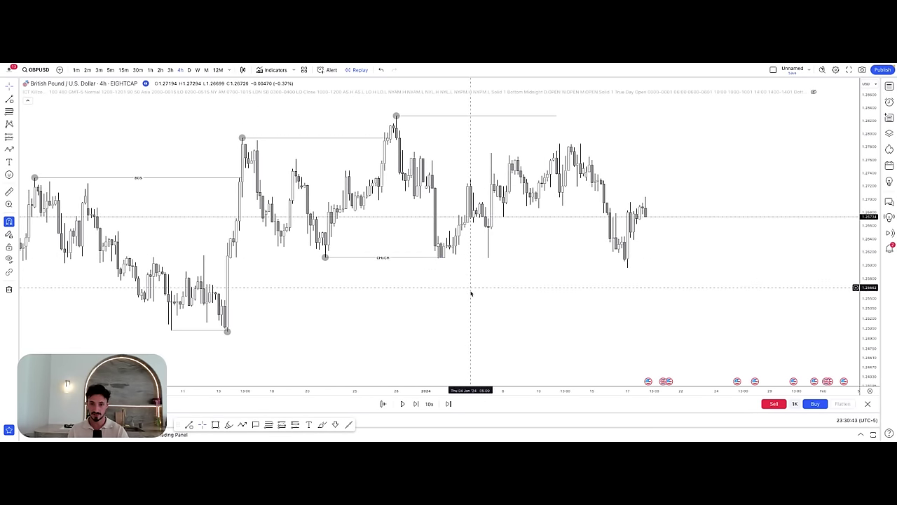
{"action": "left_click_drag", "start_coordinate": [429, 391], "coordinate": [393, 390]}
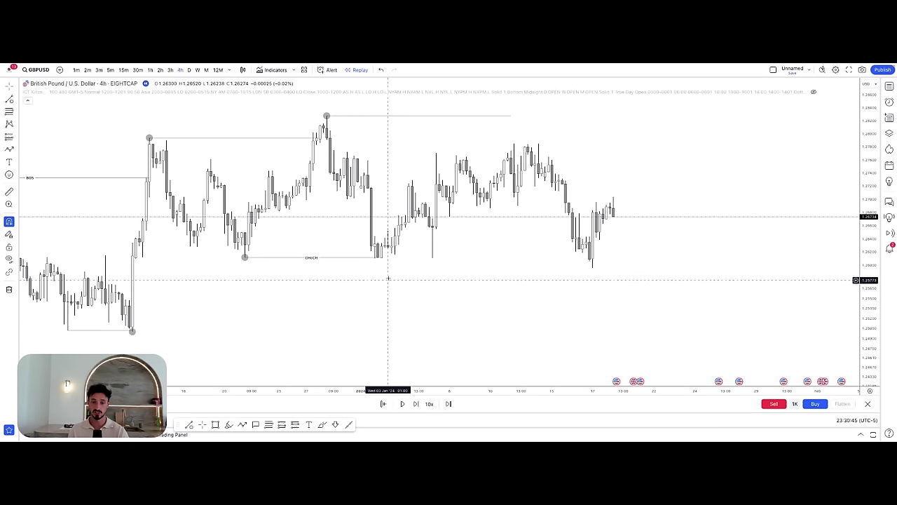
{"action": "left_click_drag", "start_coordinate": [416, 298], "coordinate": [402, 311]}
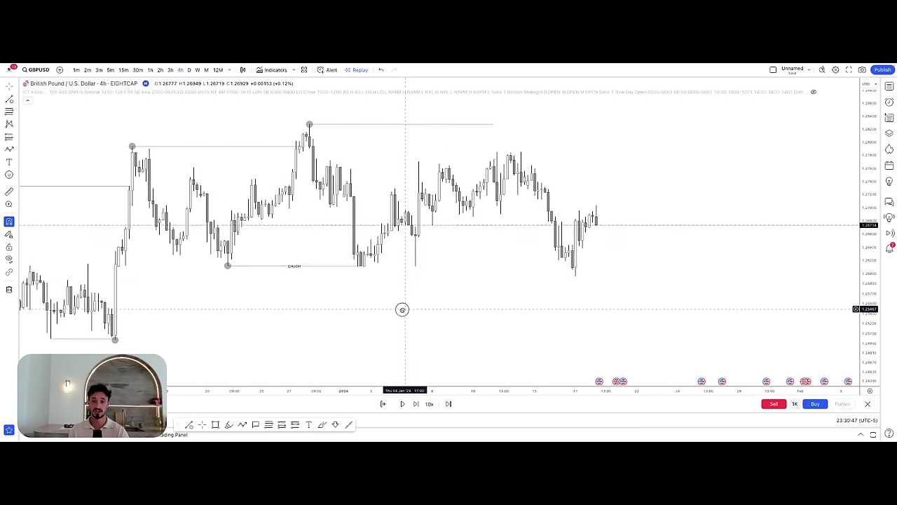
- Draw a Fib Retracement between the 2 January low at the CHoCH line and the marked swing high, with its levels reversed
{"action": "left_click", "coordinate": [15, 111]}
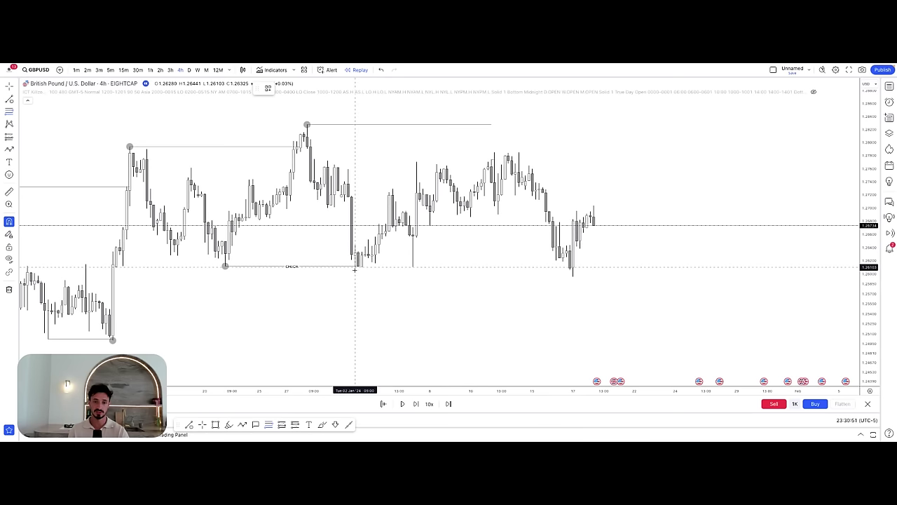
{"action": "left_click_drag", "start_coordinate": [355, 266], "coordinate": [419, 125]}
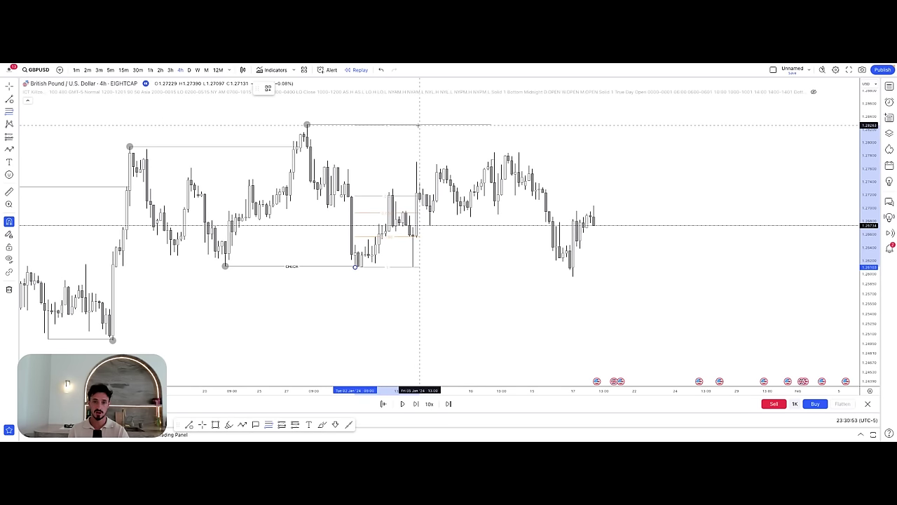
{"action": "double_click", "coordinate": [419, 125]}
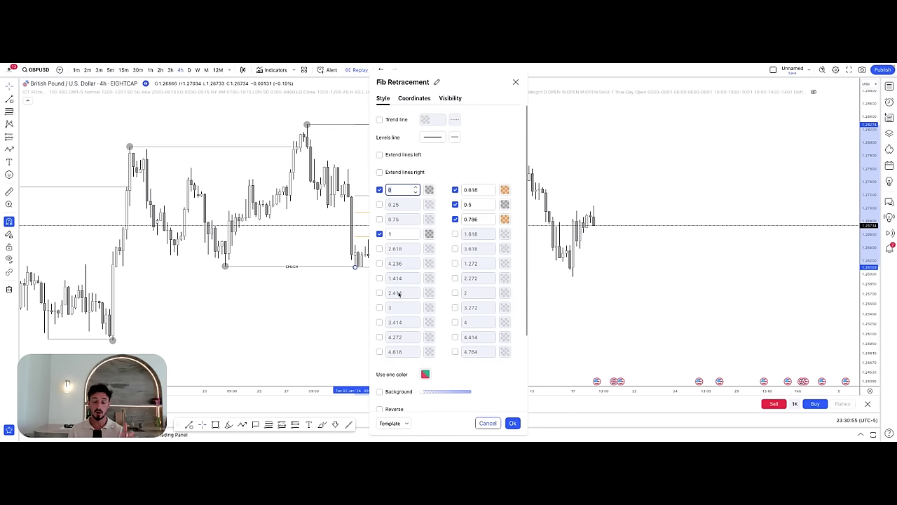
{"action": "scroll", "coordinate": [403, 309], "scroll_direction": "down", "scroll_amount": 3}
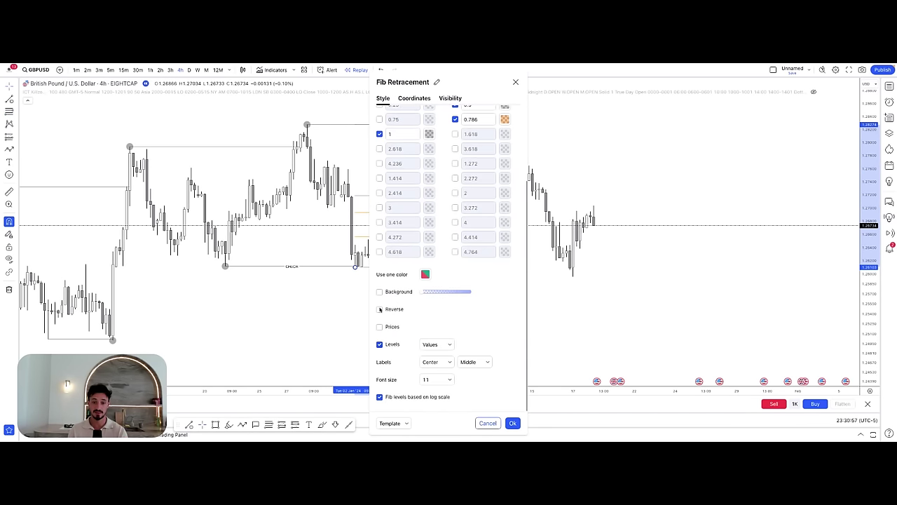
{"action": "left_click", "coordinate": [511, 422]}
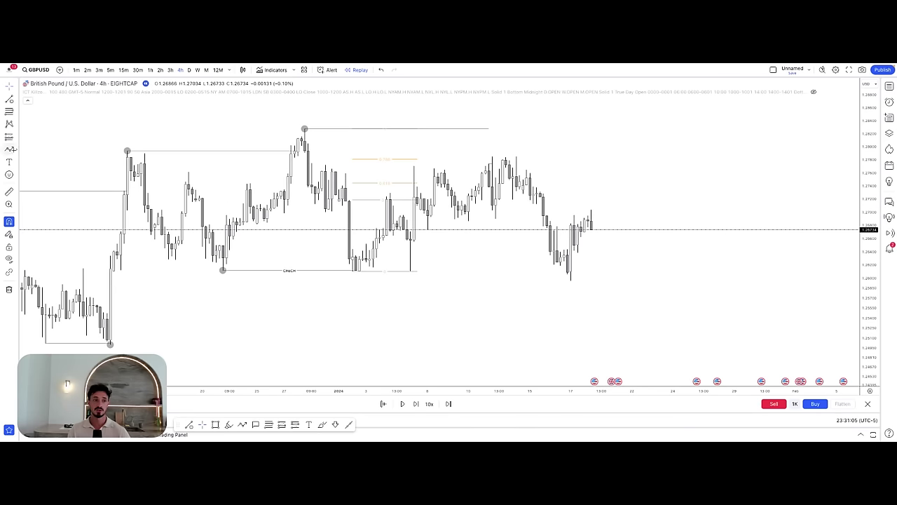
- Highlight the low at the end of the CHoCH line and the retracement's 0.5 level
{"action": "left_click", "coordinate": [14, 152]}
{"action": "left_click", "coordinate": [42, 173]}
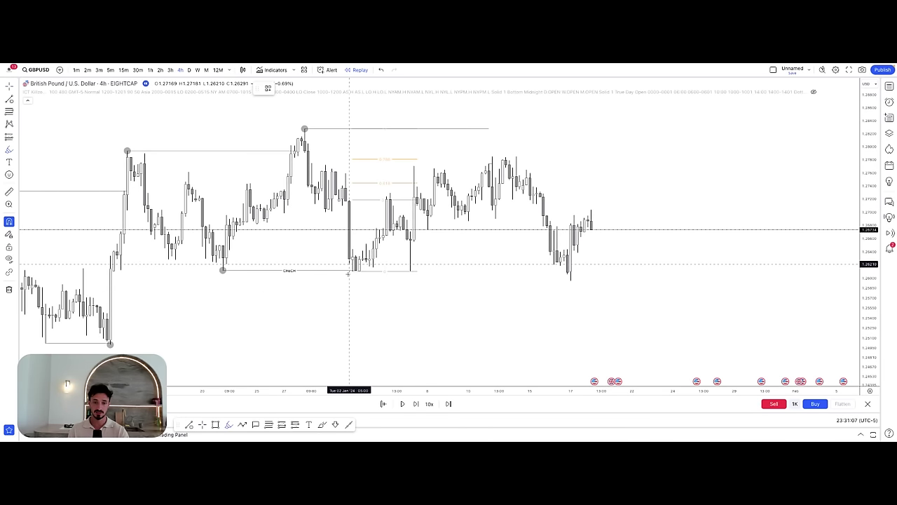
{"action": "mouse_move", "coordinate": [349, 260]}
{"action": "left_mouse_down"}
{"action": "mouse_move", "coordinate": [349, 276]}
{"action": "mouse_move", "coordinate": [361, 278]}
{"action": "left_mouse_up"}
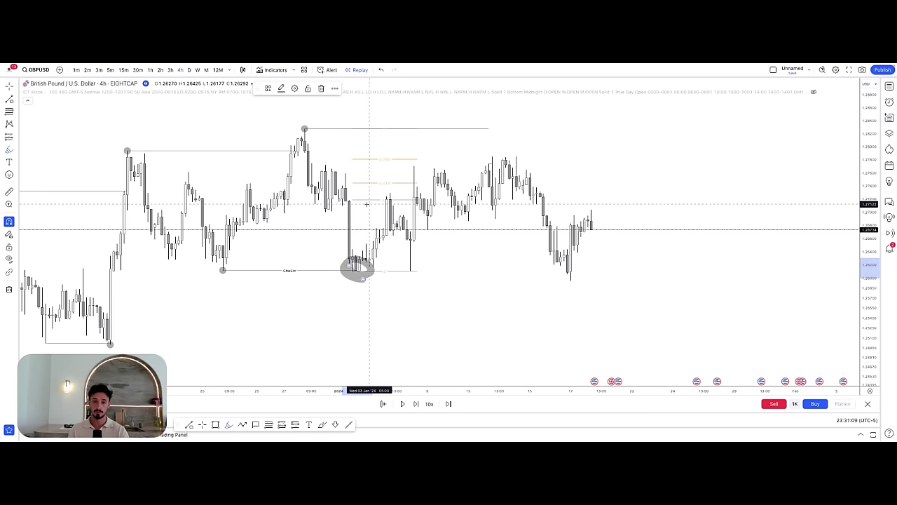
{"action": "mouse_move", "coordinate": [345, 202]}
{"action": "left_mouse_down"}
{"action": "mouse_move", "coordinate": [405, 195]}
{"action": "mouse_move", "coordinate": [409, 204]}
{"action": "left_mouse_up"}
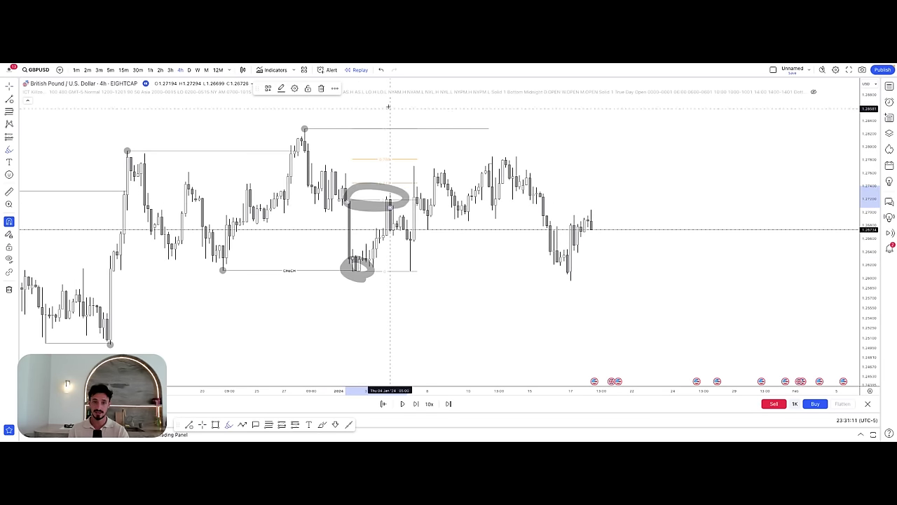
- Undo the two highlighter marks and delete the Fib Retracement from the chart
{"action": "left_click", "coordinate": [380, 70]}
{"action": "left_click", "coordinate": [381, 70]}
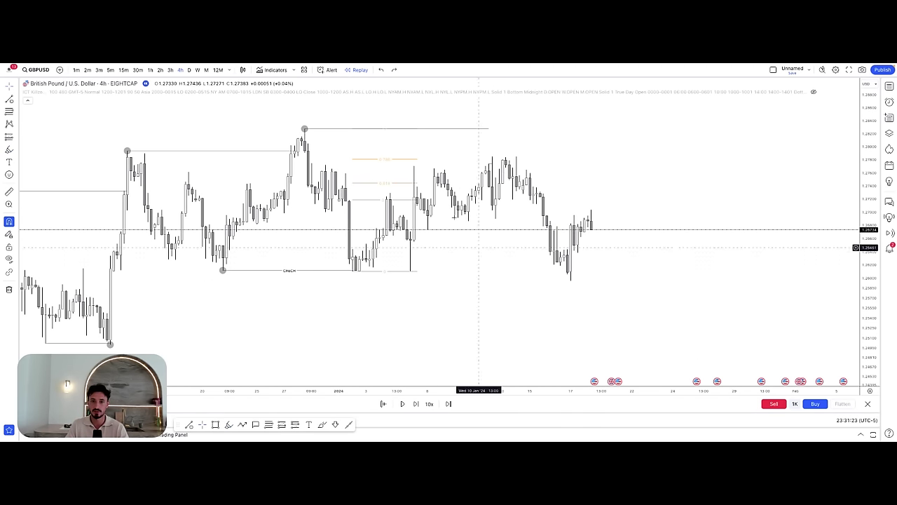
{"action": "left_click", "coordinate": [416, 162]}
{"action": "key", "text": "Delete"}
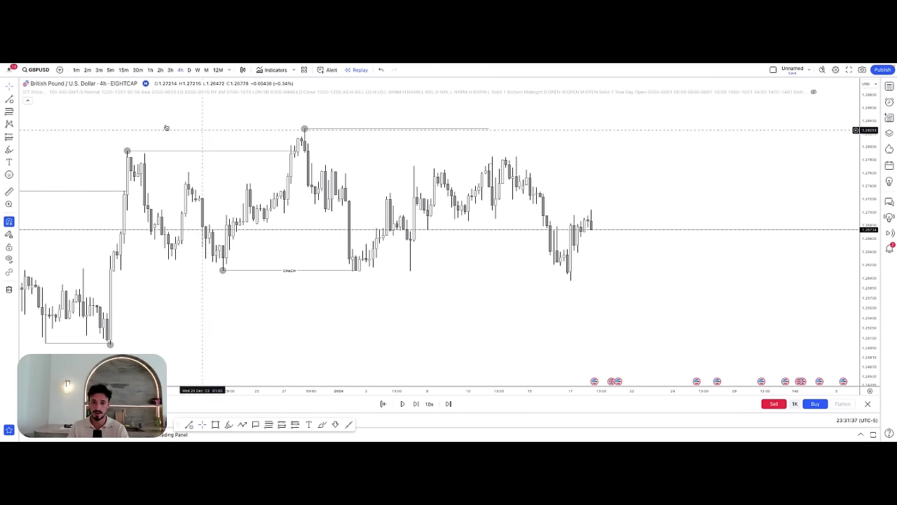
- Draw a BOS line from the 2 January low to the mid-January break, and dot that low and the 11 January high with the Highlighter
{"action": "left_click", "coordinate": [359, 271]}
{"action": "left_click", "coordinate": [567, 287]}
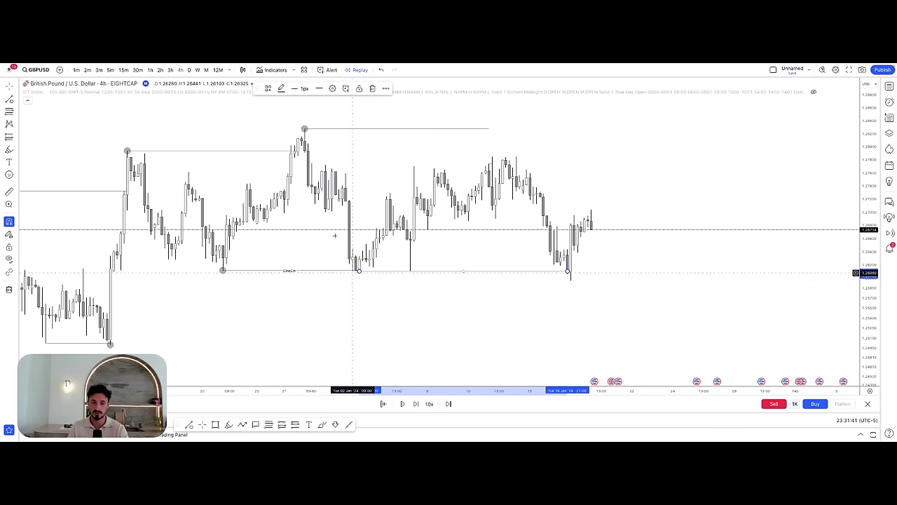
{"action": "left_click", "coordinate": [268, 88]}
{"action": "left_click", "coordinate": [279, 131]}
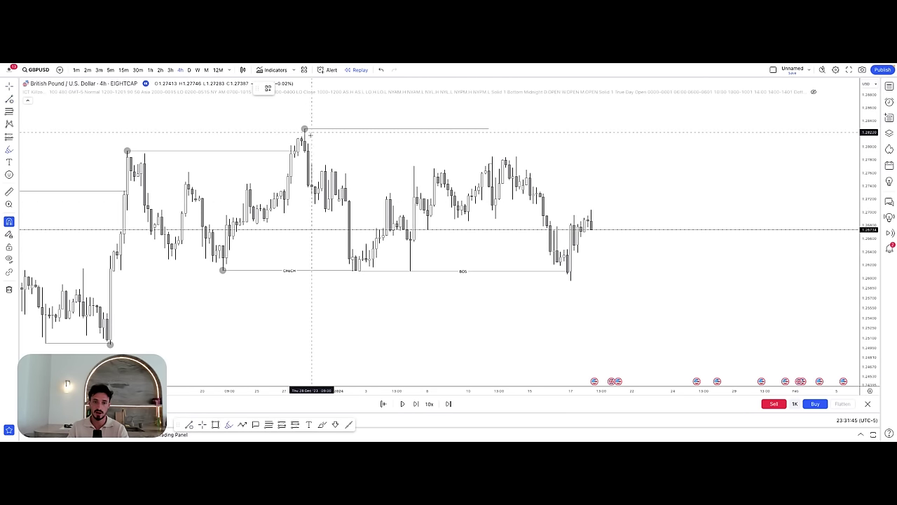
{"action": "left_click", "coordinate": [353, 271]}
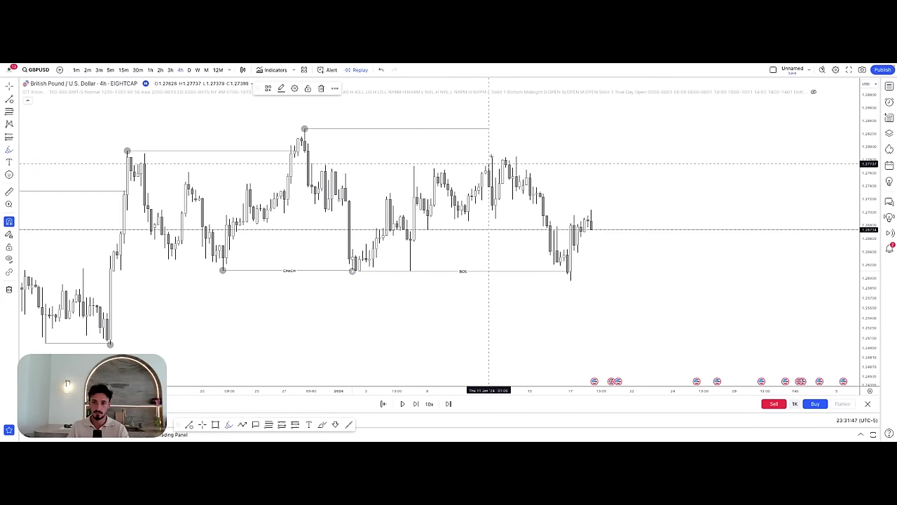
- Draw a rectangle covering the range between the swing high and the 2 January low, starting at that low and ending at the latest candle
{"action": "left_click", "coordinate": [17, 151]}
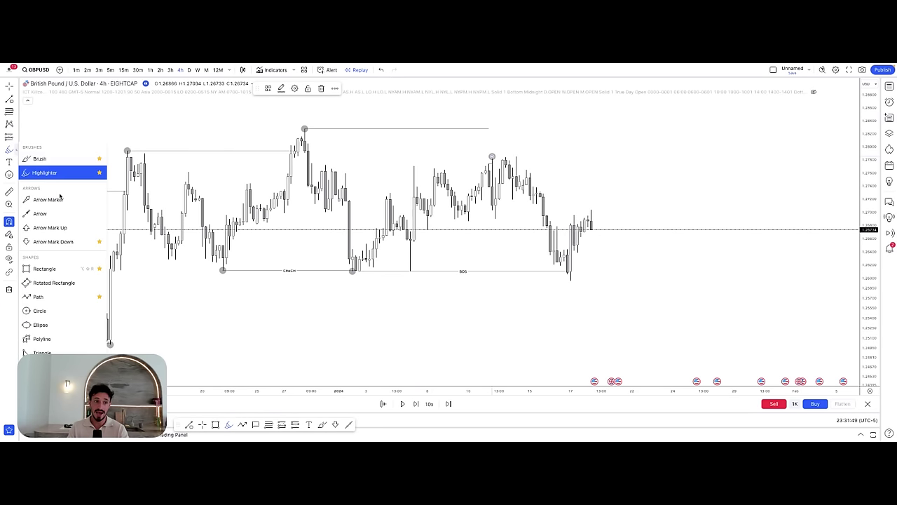
{"action": "left_click", "coordinate": [39, 267]}
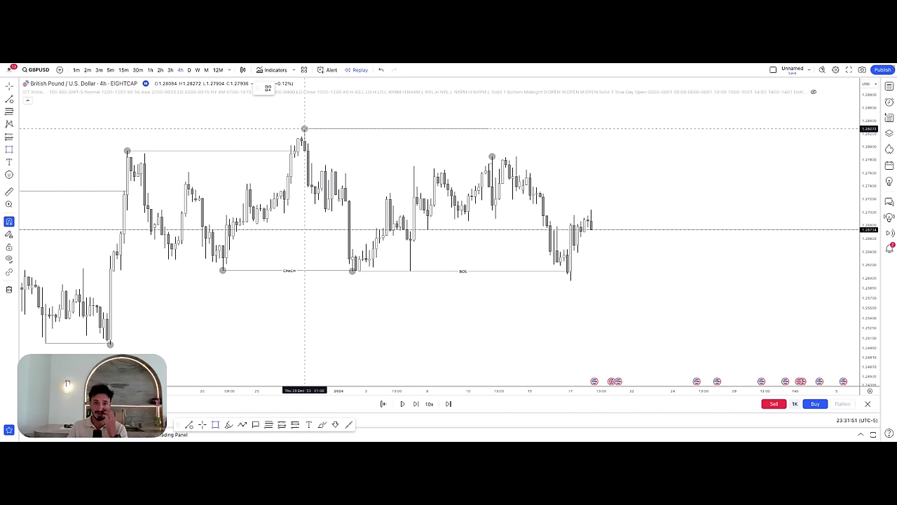
{"action": "left_click_drag", "start_coordinate": [304, 129], "coordinate": [353, 270]}
{"action": "left_click_drag", "start_coordinate": [352, 201], "coordinate": [592, 204]}
{"action": "left_click", "coordinate": [295, 205]}
{"action": "left_click", "coordinate": [304, 204]}
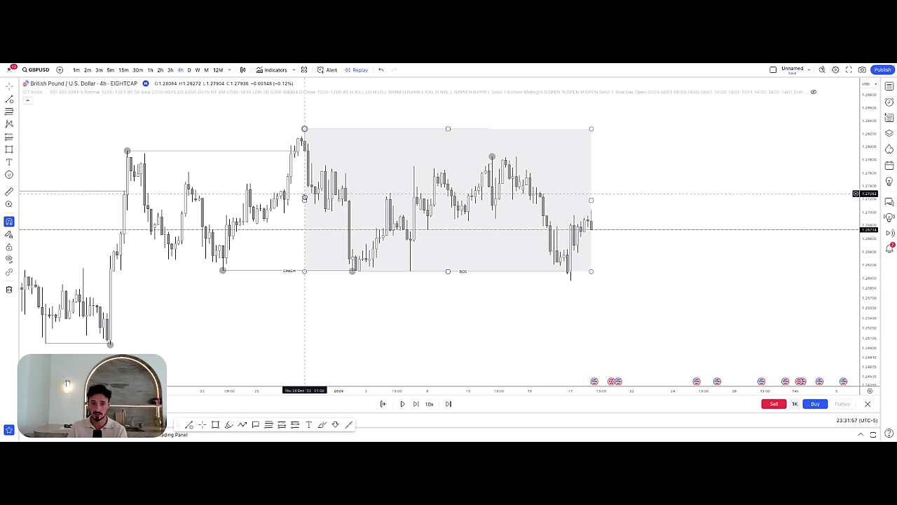
{"action": "left_click_drag", "start_coordinate": [304, 201], "coordinate": [352, 208]}
{"action": "left_click", "coordinate": [376, 249]}
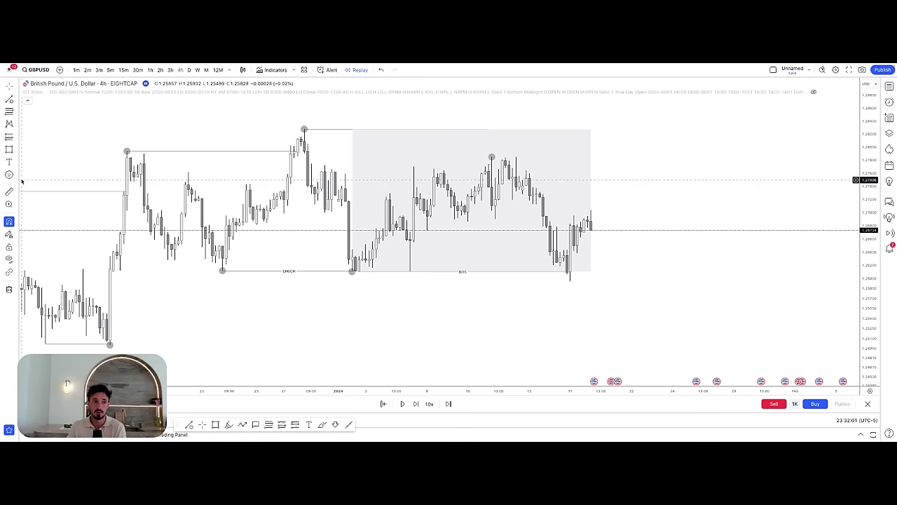
- Highlight the range's high, its low and the price swings inside the rectangle, and undo the strokes
{"action": "left_click", "coordinate": [230, 424]}
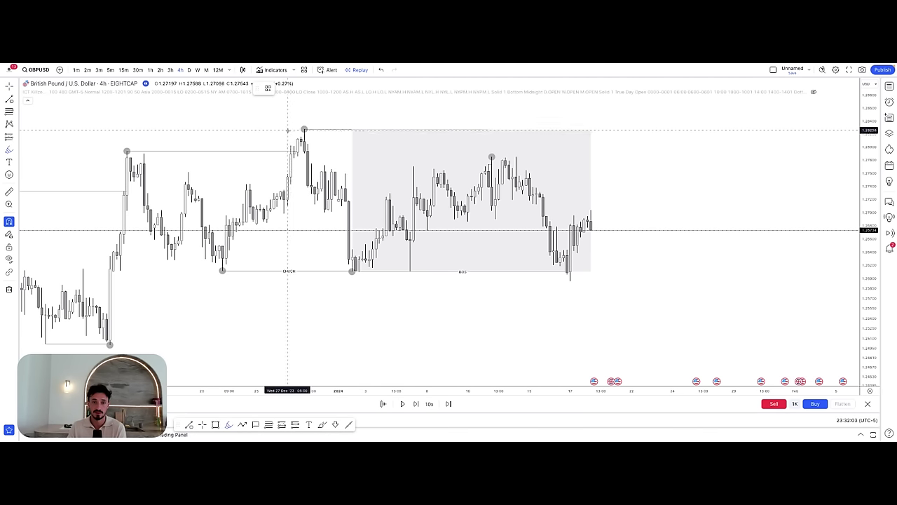
{"action": "left_click_drag", "start_coordinate": [288, 129], "coordinate": [335, 134]}
{"action": "mouse_move", "coordinate": [341, 274]}
{"action": "left_mouse_down"}
{"action": "mouse_move", "coordinate": [371, 272]}
{"action": "mouse_move", "coordinate": [407, 184]}
{"action": "mouse_move", "coordinate": [534, 218]}
{"action": "left_mouse_up"}
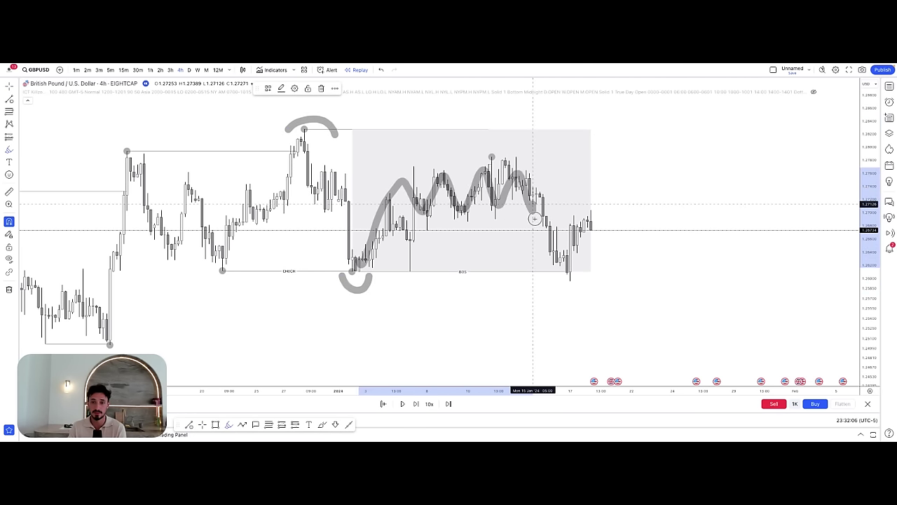
{"action": "left_click", "coordinate": [384, 72]}
{"action": "left_click", "coordinate": [384, 71]}
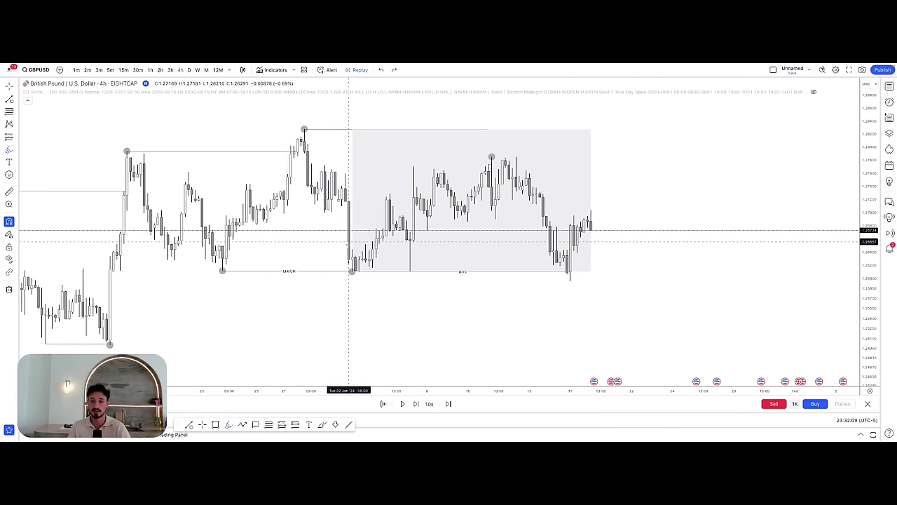
- Mark the 17 January low with a Highlighter dot and draw a horizontal line forward from the 11 January high
{"action": "left_click", "coordinate": [570, 281]}
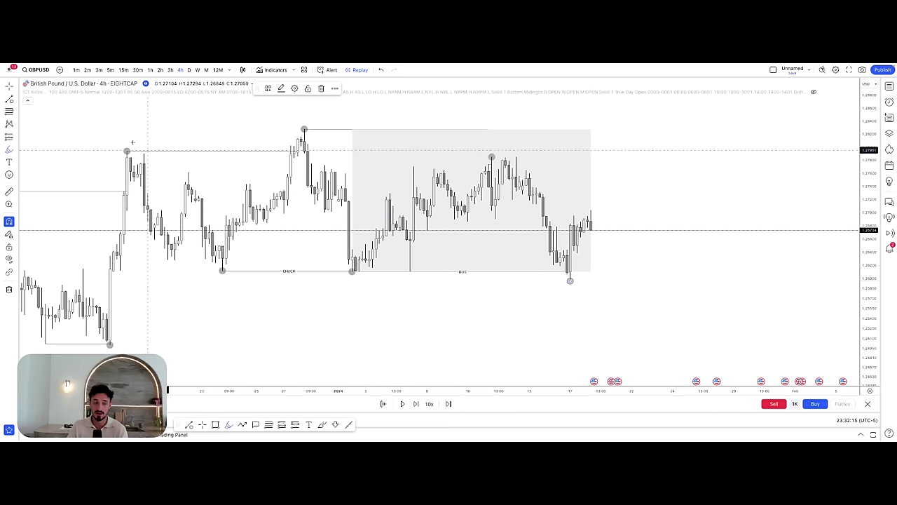
{"action": "left_click", "coordinate": [9, 99]}
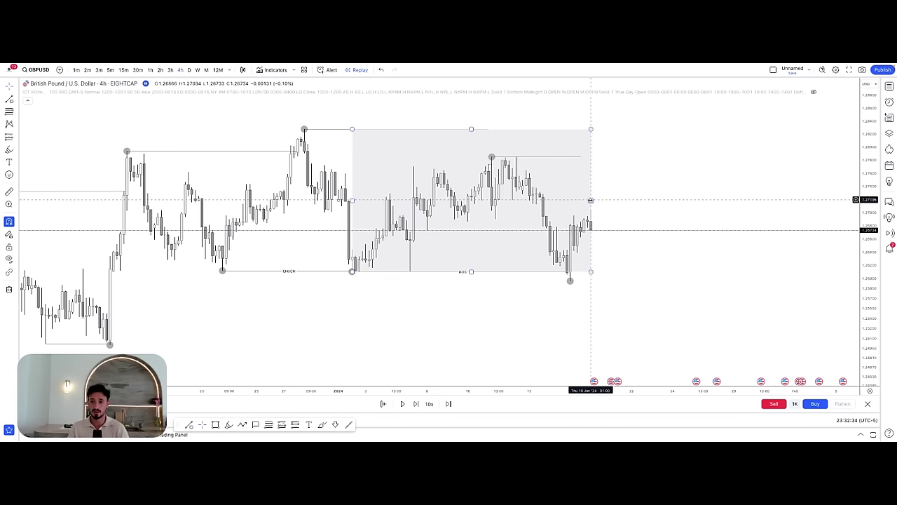
- Shorten the range rectangle so that it ends shortly after the 11 January high
{"action": "left_click_drag", "start_coordinate": [590, 203], "coordinate": [517, 203]}
{"action": "left_click", "coordinate": [611, 246]}
{"action": "left_click_drag", "start_coordinate": [617, 276], "coordinate": [596, 275]}
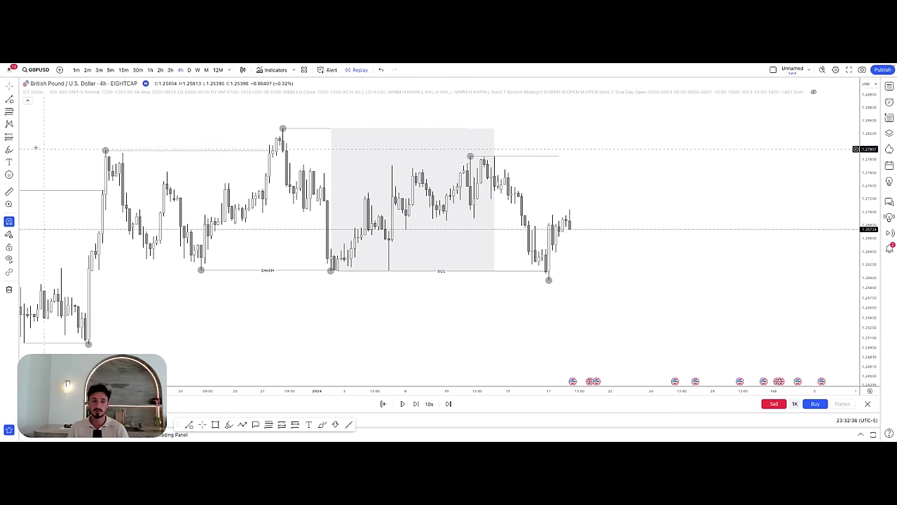
- Draw a Fib Retracement between the 11 January high and the 17 January low, with Reverse turned off
{"action": "left_click", "coordinate": [15, 110]}
{"action": "left_click", "coordinate": [51, 120]}
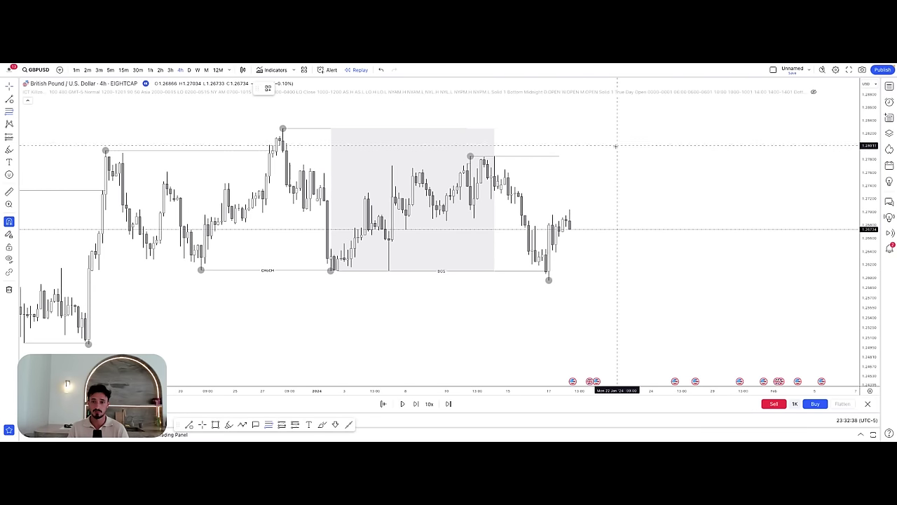
{"action": "left_click", "coordinate": [606, 156]}
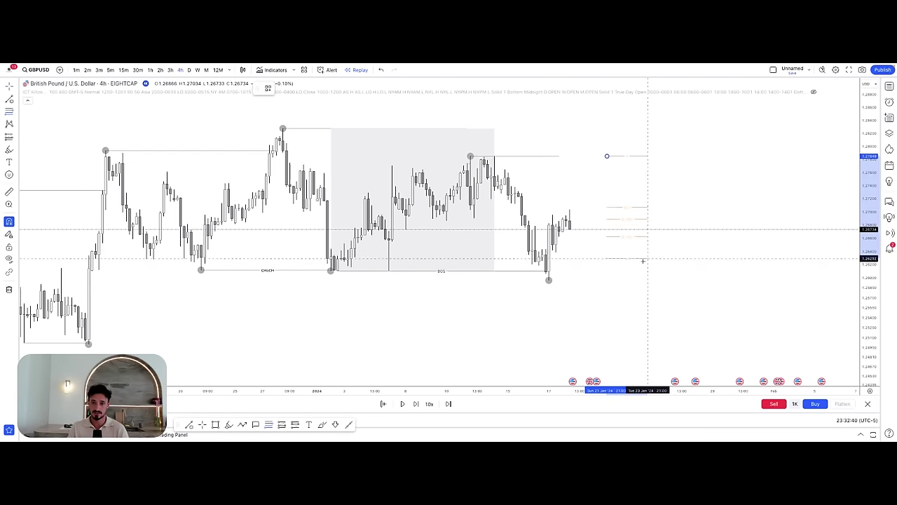
{"action": "left_click", "coordinate": [548, 280]}
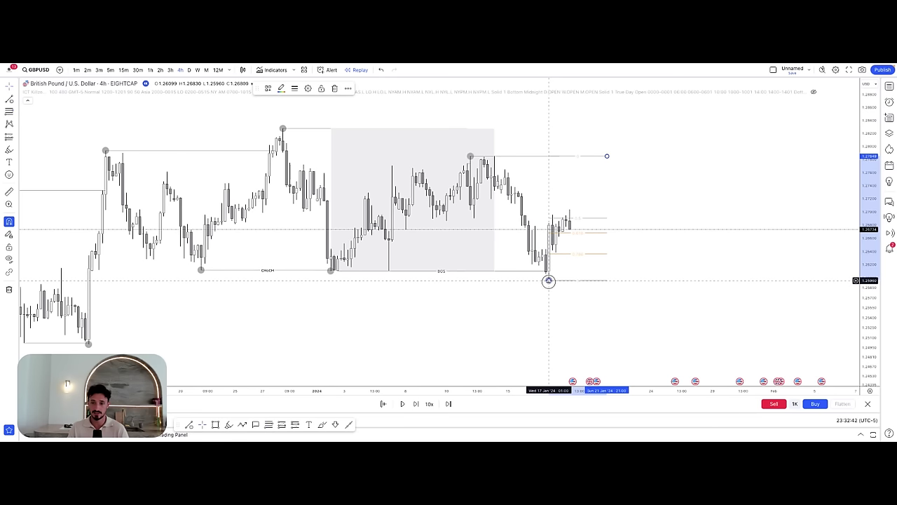
{"action": "double_click", "coordinate": [549, 280]}
{"action": "scroll", "coordinate": [402, 340], "scroll_direction": "down", "scroll_amount": 2}
{"action": "left_click", "coordinate": [380, 342]}
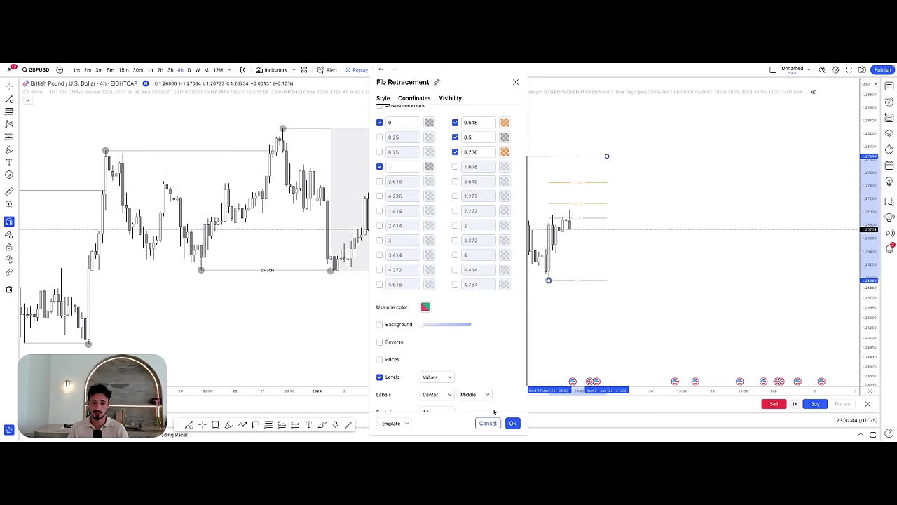
{"action": "left_click", "coordinate": [512, 422]}
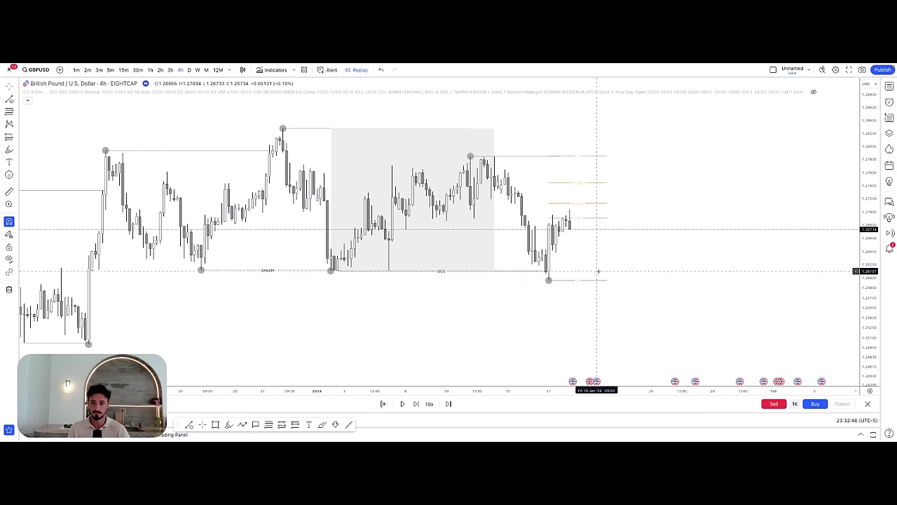
- Move the retracement's low anchor to 24 January, clear of the candles, and draw a line joining the latest candle to the 0.5 level
{"action": "left_click", "coordinate": [571, 280]}
{"action": "left_click_drag", "start_coordinate": [570, 281], "coordinate": [661, 280]}
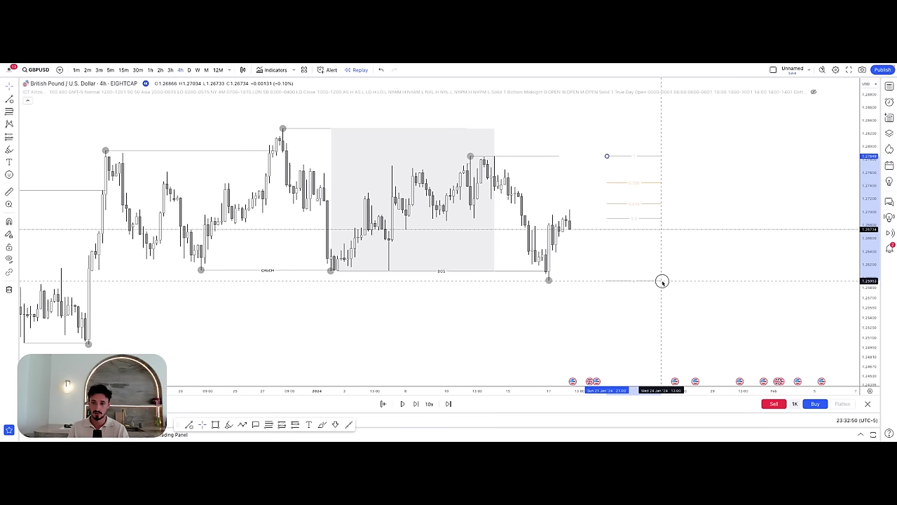
{"action": "left_click", "coordinate": [686, 254]}
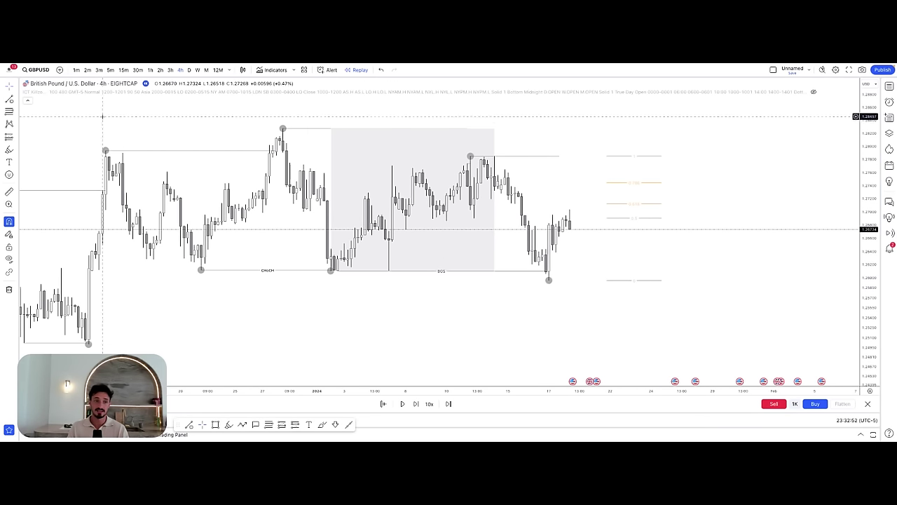
{"action": "left_click", "coordinate": [604, 218]}
{"action": "left_click", "coordinate": [569, 194]}
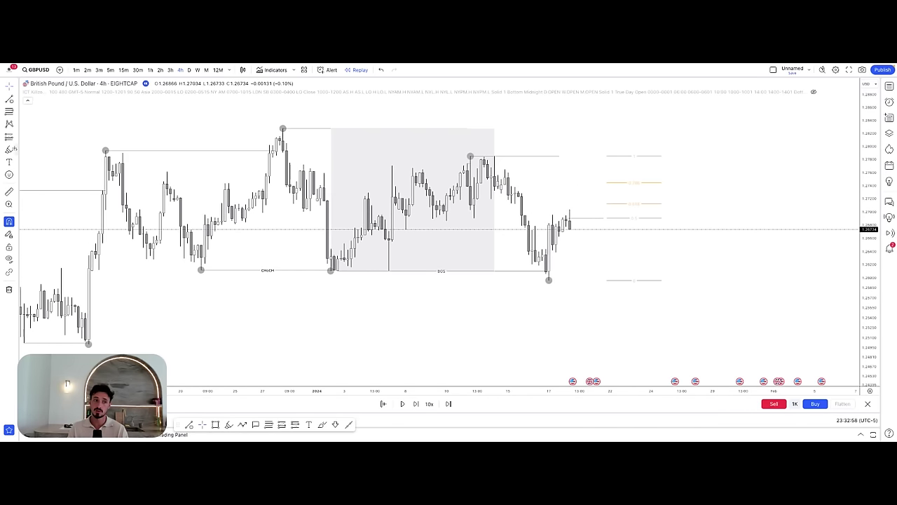
- Brush a stroke along the retracement's 0.618 level and undo it
{"action": "left_click", "coordinate": [15, 149]}
{"action": "left_click", "coordinate": [31, 157]}
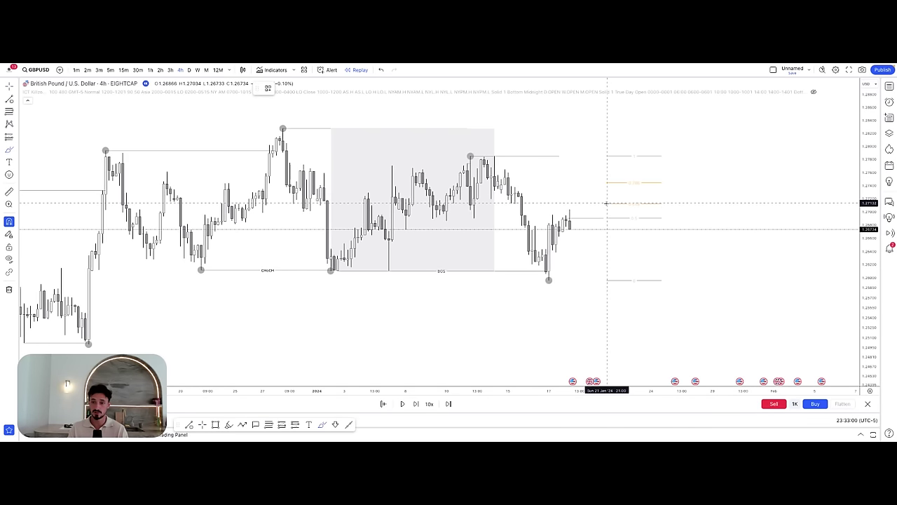
{"action": "mouse_move", "coordinate": [606, 203]}
{"action": "left_mouse_down"}
{"action": "mouse_move", "coordinate": [658, 203]}
{"action": "mouse_move", "coordinate": [619, 182]}
{"action": "mouse_move", "coordinate": [598, 202]}
{"action": "mouse_move", "coordinate": [641, 206]}
{"action": "left_mouse_up"}
{"action": "left_click", "coordinate": [381, 70]}
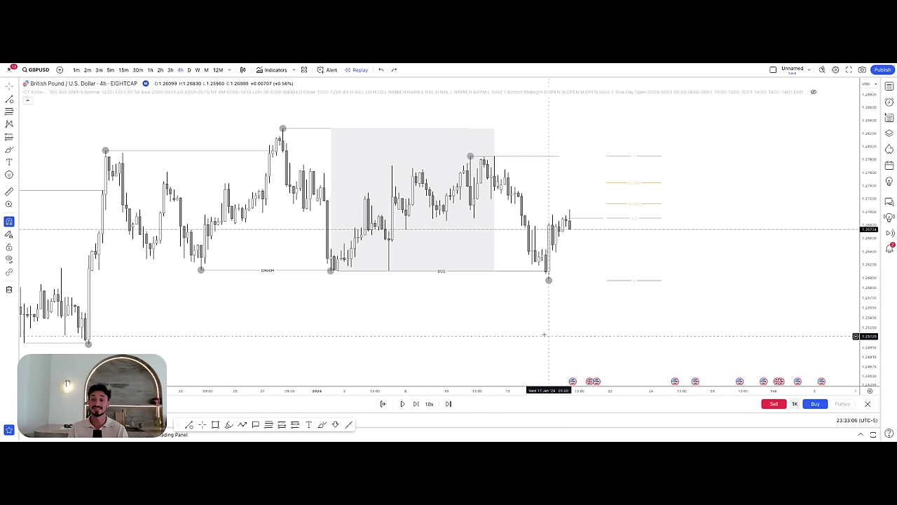
- Draw a small rectangle just above the 0.5 level, from 15 January 21:00 to just past the latest candle
{"action": "left_click_drag", "start_coordinate": [501, 391], "coordinate": [441, 391]}
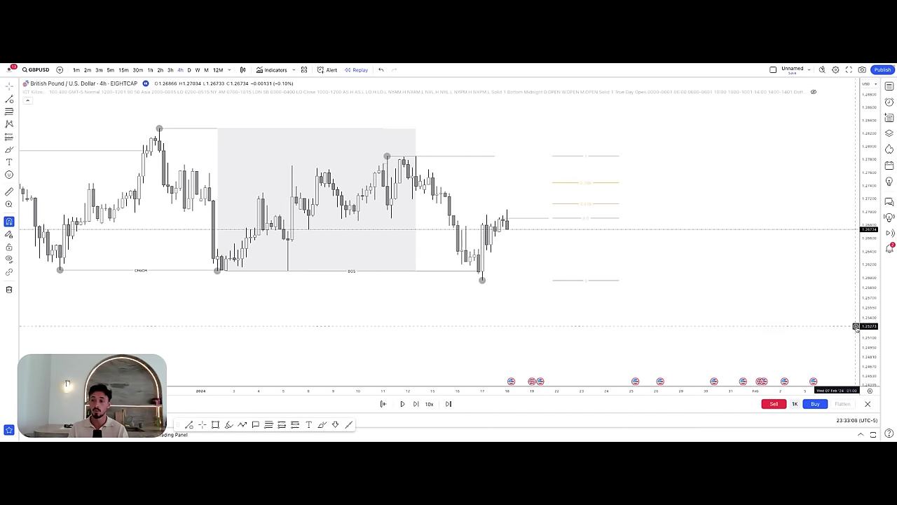
{"action": "left_click_drag", "start_coordinate": [869, 328], "coordinate": [869, 306]}
{"action": "left_click_drag", "start_coordinate": [688, 267], "coordinate": [703, 281]}
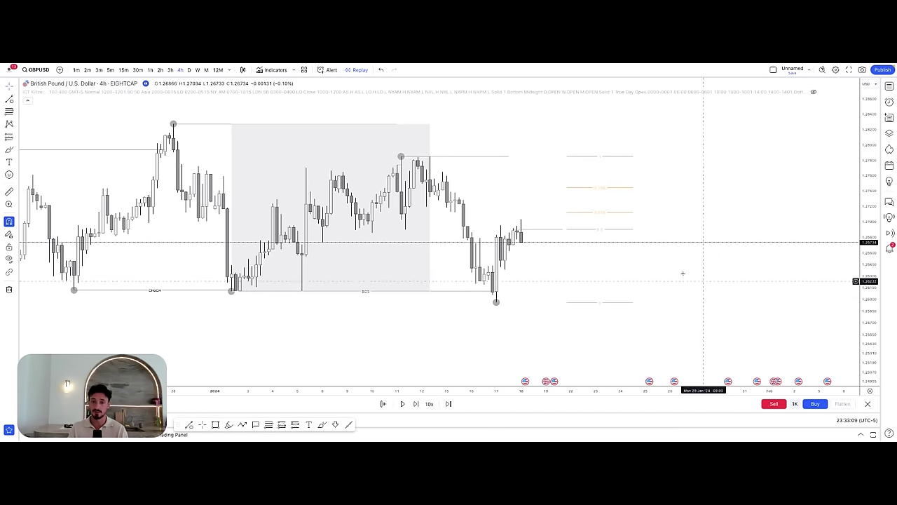
{"action": "left_click", "coordinate": [16, 149]}
{"action": "left_click", "coordinate": [50, 272]}
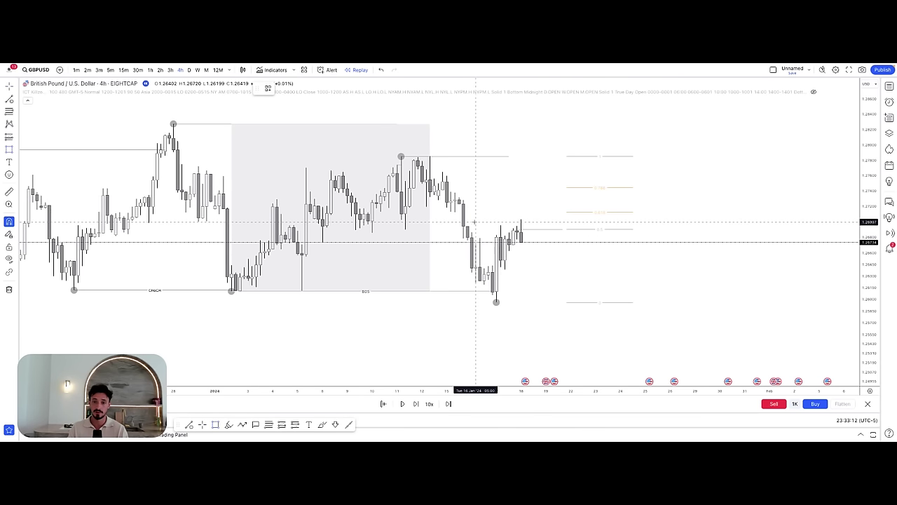
{"action": "mouse_move", "coordinate": [469, 226]}
{"action": "left_mouse_down"}
{"action": "mouse_move", "coordinate": [457, 202]}
{"action": "mouse_move", "coordinate": [533, 216]}
{"action": "left_mouse_up"}
{"action": "left_click", "coordinate": [631, 282]}
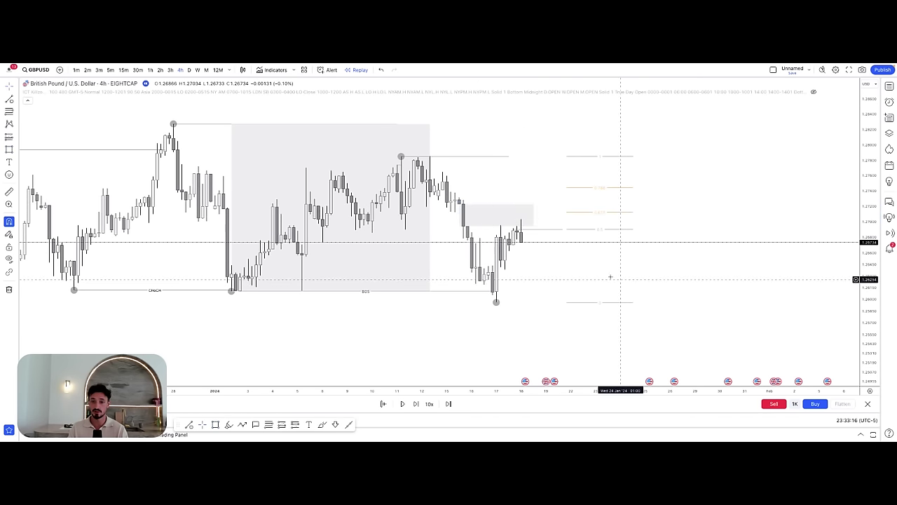
{"action": "left_click", "coordinate": [464, 221]}
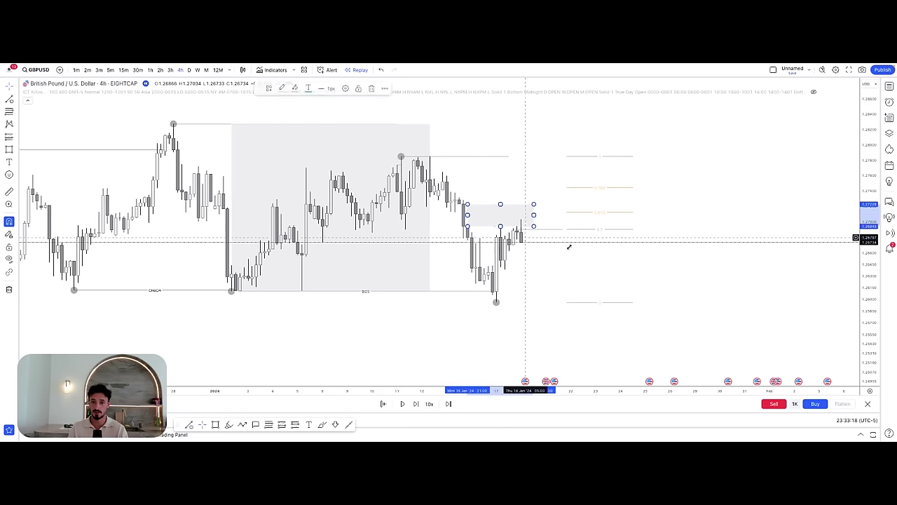
{"action": "left_click", "coordinate": [617, 266]}
- Draw short horizontal lines at the highs and lows of the 15 January 13:00, 17:00 and 21:00 candles
{"action": "left_click_drag", "start_coordinate": [513, 389], "coordinate": [440, 389]}
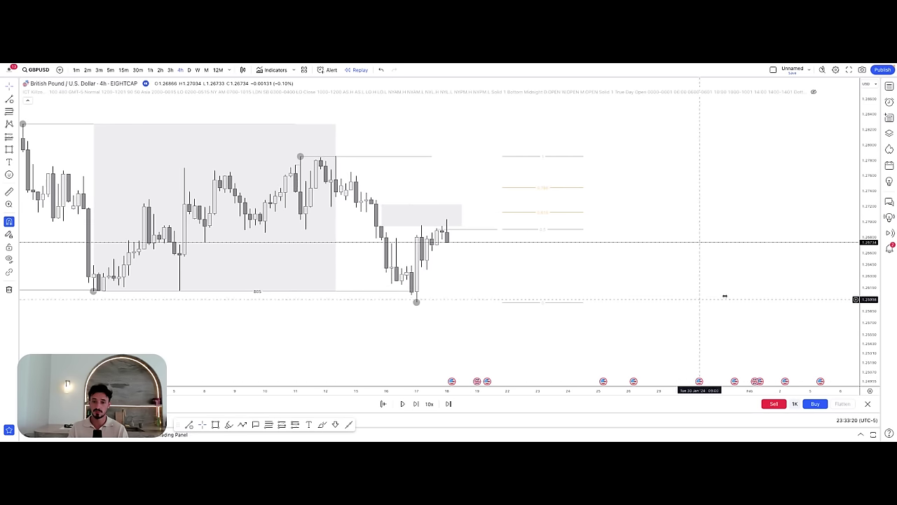
{"action": "left_click_drag", "start_coordinate": [869, 336], "coordinate": [869, 277]}
{"action": "left_click_drag", "start_coordinate": [726, 284], "coordinate": [818, 268]}
{"action": "left_click_drag", "start_coordinate": [478, 390], "coordinate": [409, 380]}
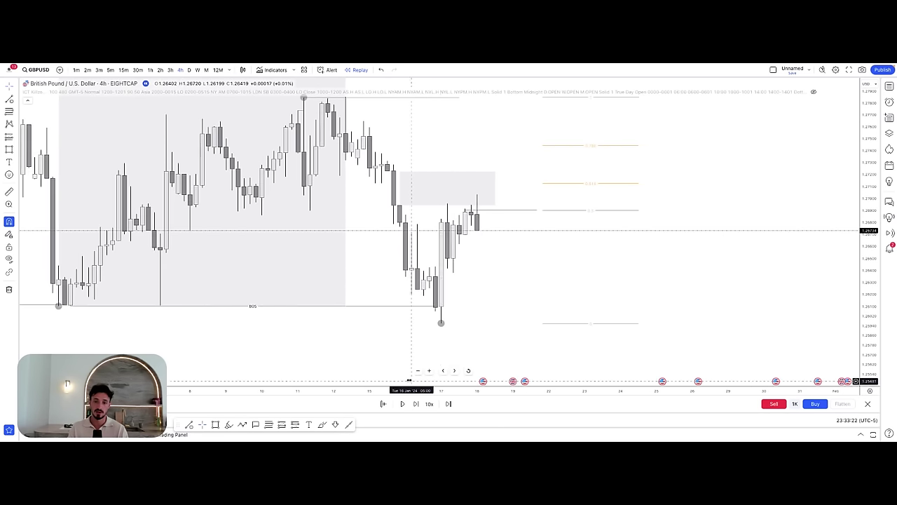
{"action": "left_click_drag", "start_coordinate": [500, 289], "coordinate": [520, 310]}
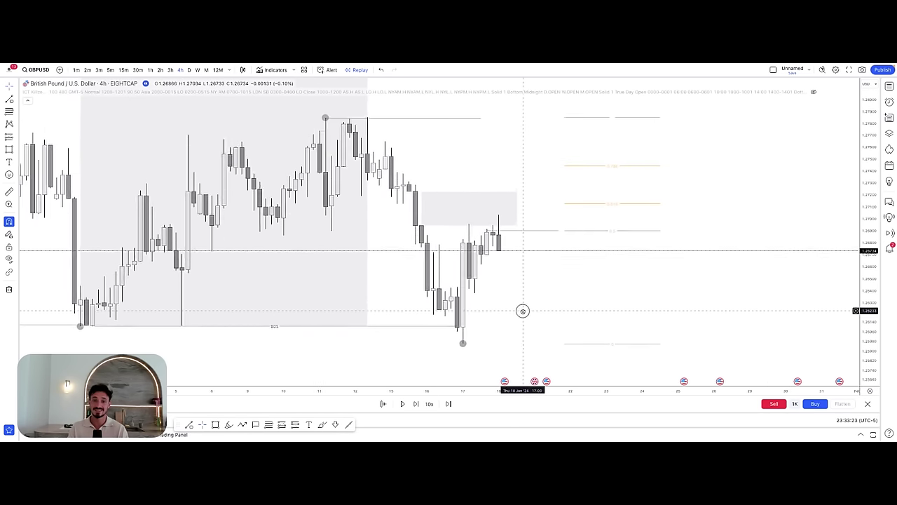
{"action": "left_click", "coordinate": [21, 145]}
{"action": "left_click", "coordinate": [42, 157]}
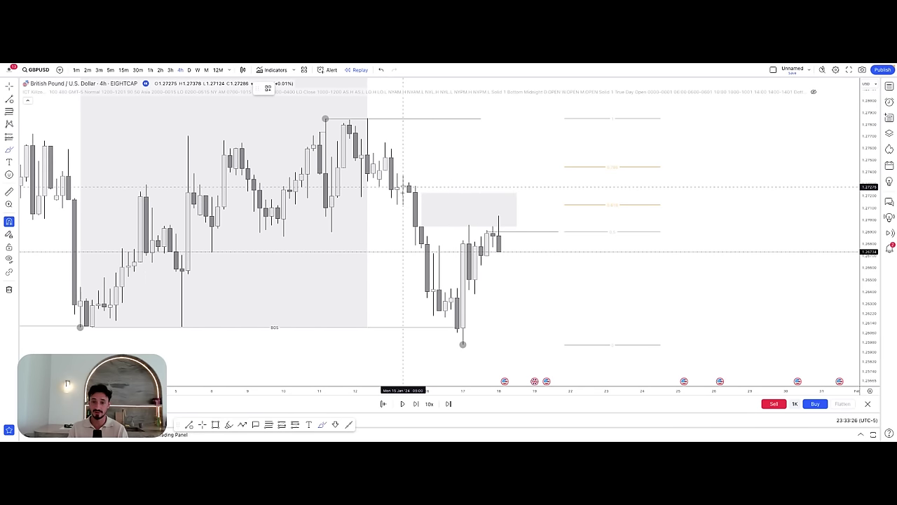
{"action": "left_click", "coordinate": [15, 150]}
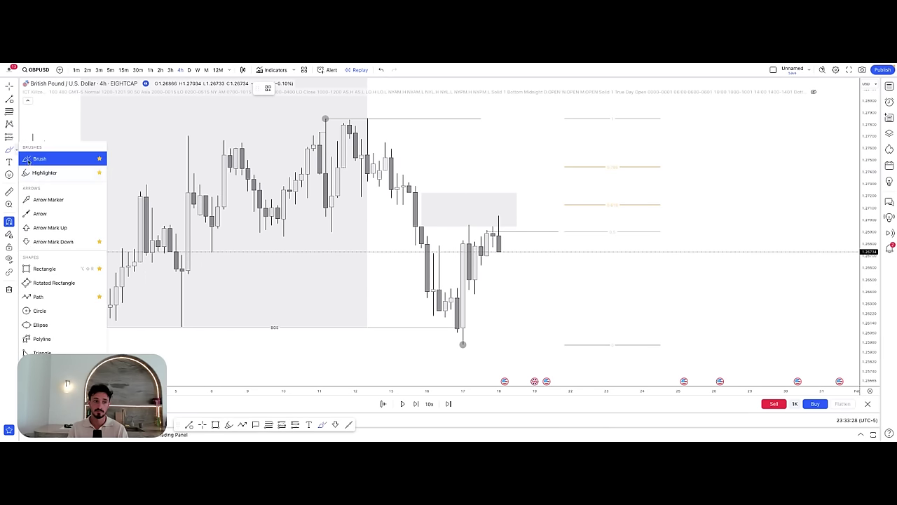
{"action": "left_click", "coordinate": [9, 98]}
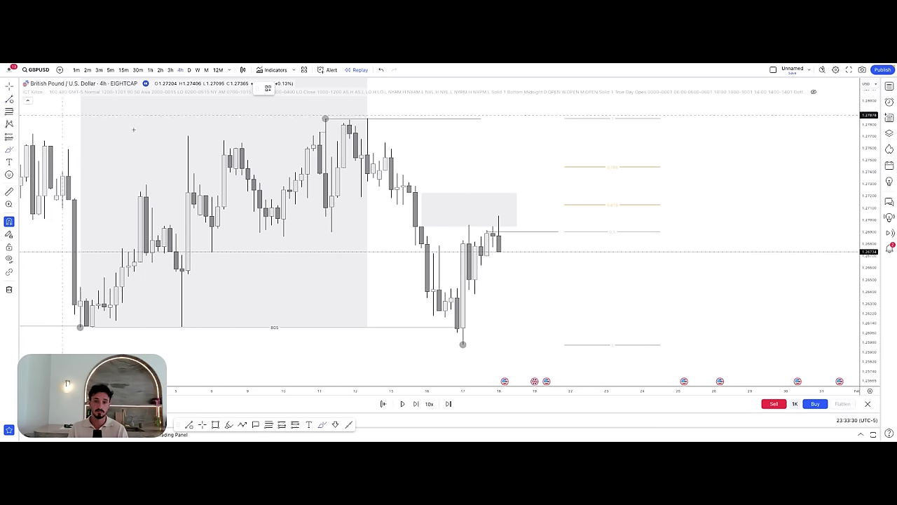
{"action": "left_click_drag", "start_coordinate": [409, 183], "coordinate": [474, 183]}
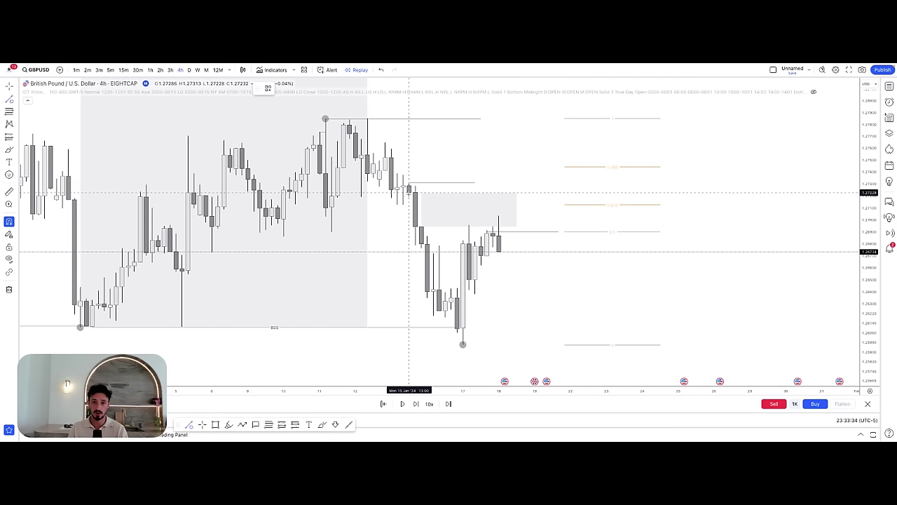
{"action": "left_click_drag", "start_coordinate": [408, 192], "coordinate": [475, 192]}
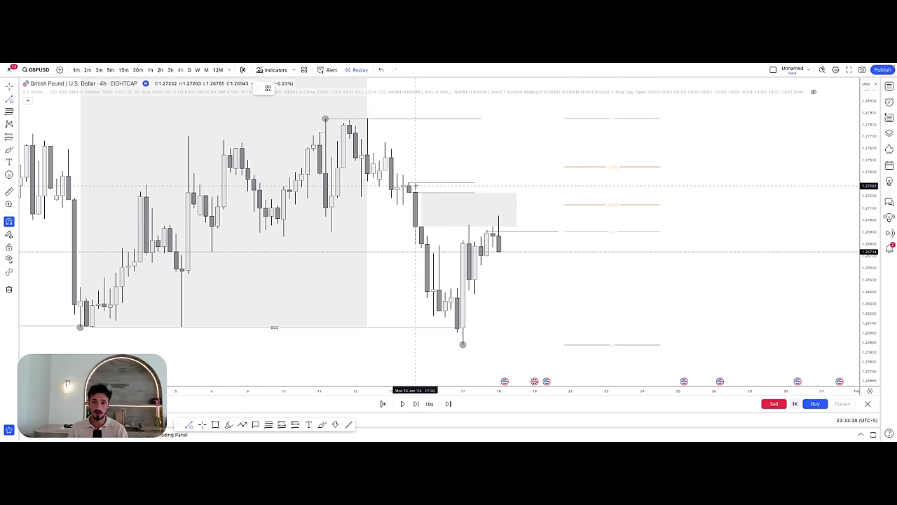
{"action": "left_click_drag", "start_coordinate": [415, 186], "coordinate": [474, 188]}
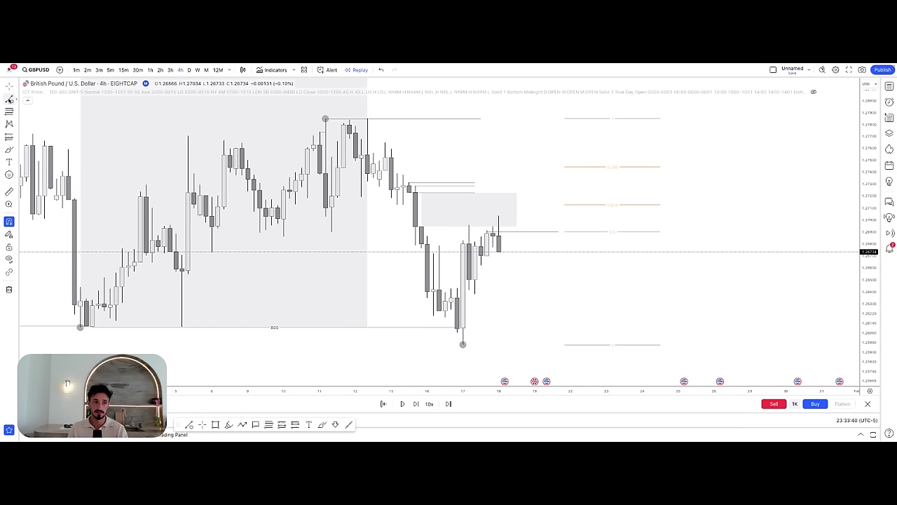
{"action": "mouse_move", "coordinate": [416, 245]}
{"action": "left_mouse_down"}
{"action": "mouse_move", "coordinate": [474, 245]}
{"action": "mouse_move", "coordinate": [445, 228]}
{"action": "left_mouse_up"}
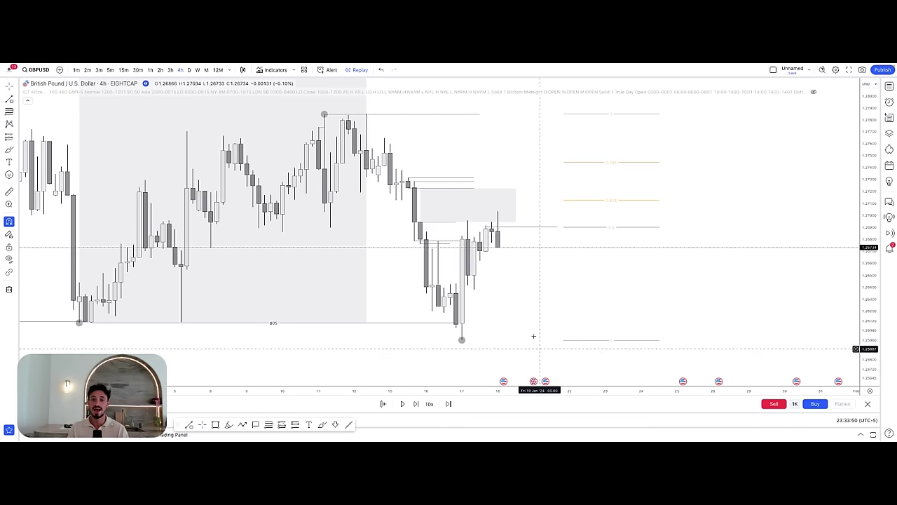
- Stretch the start of the small rectangle back to 15 January 05:00 and return it to 21:00
{"action": "left_click_drag", "start_coordinate": [514, 395], "coordinate": [477, 396]}
{"action": "left_click_drag", "start_coordinate": [484, 342], "coordinate": [509, 363]}
{"action": "left_click_drag", "start_coordinate": [504, 322], "coordinate": [508, 315]}
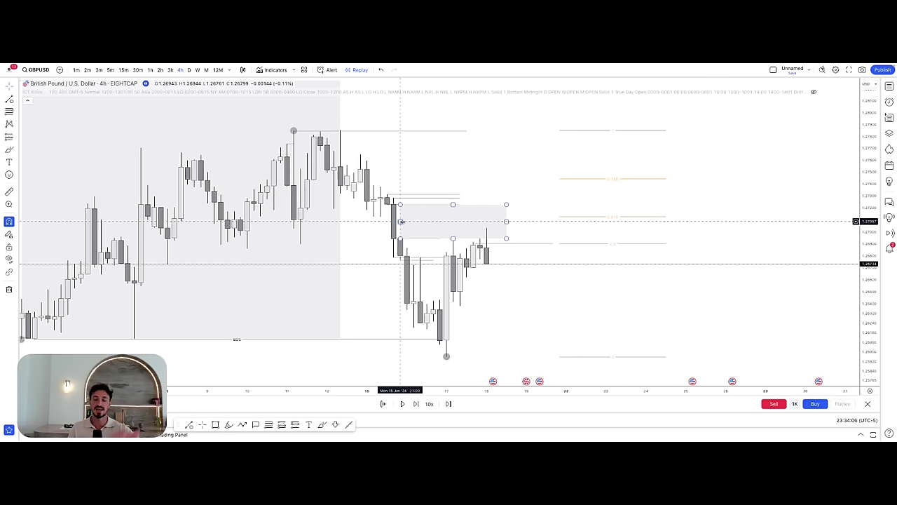
{"action": "left_click_drag", "start_coordinate": [401, 221], "coordinate": [372, 221]}
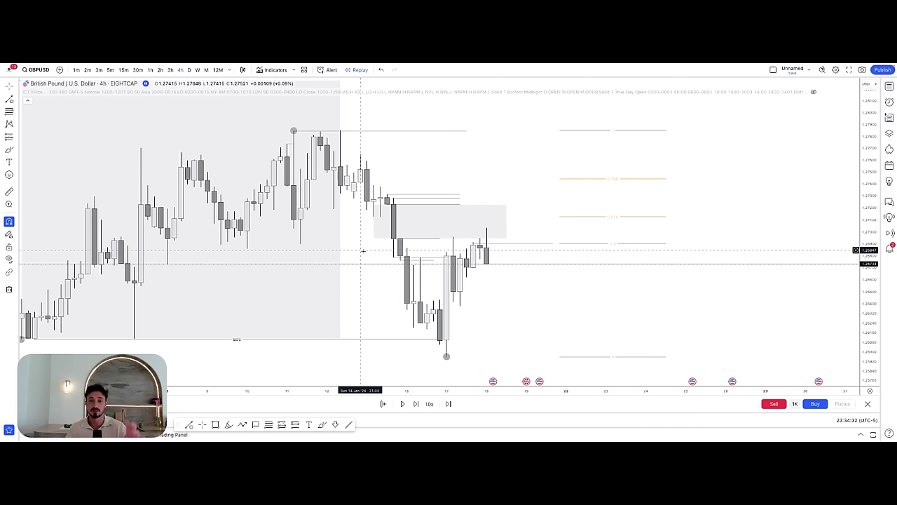
{"action": "left_click", "coordinate": [374, 222]}
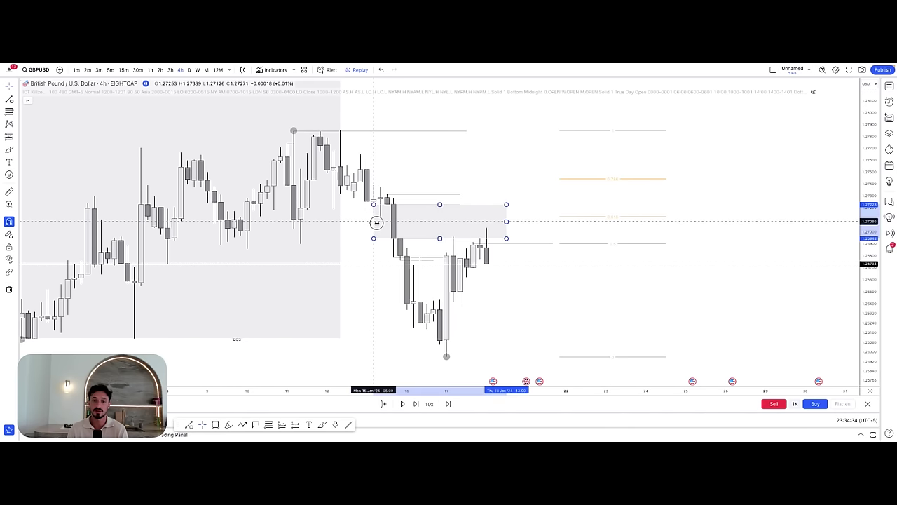
{"action": "left_click_drag", "start_coordinate": [374, 223], "coordinate": [400, 223]}
{"action": "left_click", "coordinate": [422, 178]}
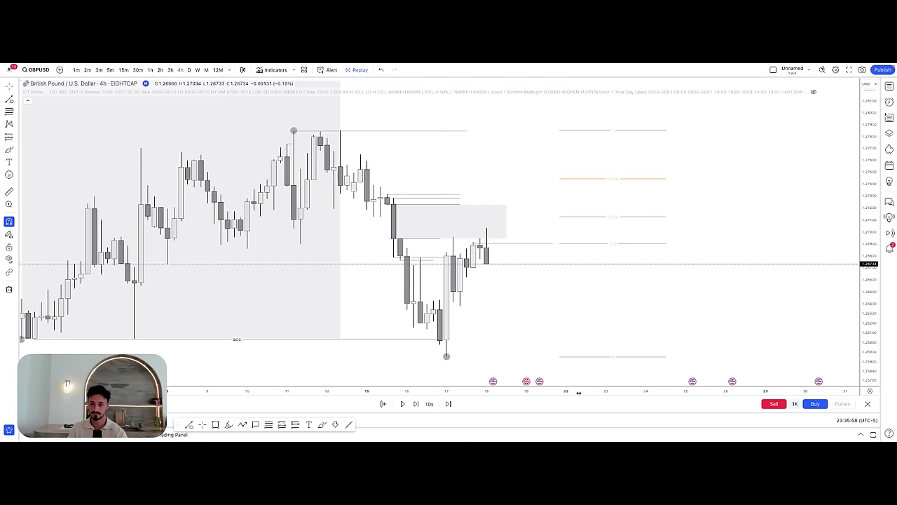
- Resize the small rectangle to start at 15 January 13:00, with its lower edge at the latest candle's high
{"action": "scroll", "coordinate": [615, 310], "scroll_direction": "down", "scroll_amount": 2}
{"action": "left_click_drag", "start_coordinate": [620, 298], "coordinate": [614, 294]}
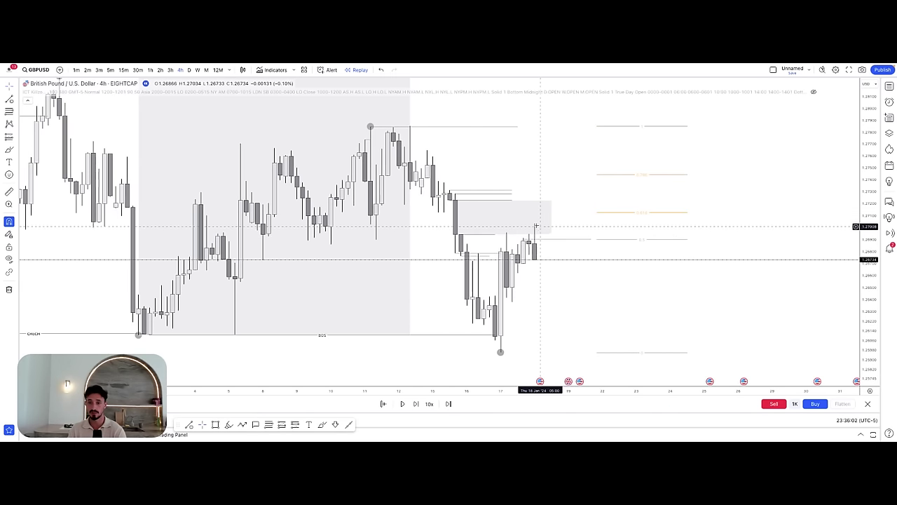
{"action": "mouse_move", "coordinate": [460, 235]}
{"action": "left_mouse_down"}
{"action": "mouse_move", "coordinate": [534, 223]}
{"action": "mouse_move", "coordinate": [451, 223]}
{"action": "left_mouse_up"}
{"action": "left_click", "coordinate": [493, 150]}
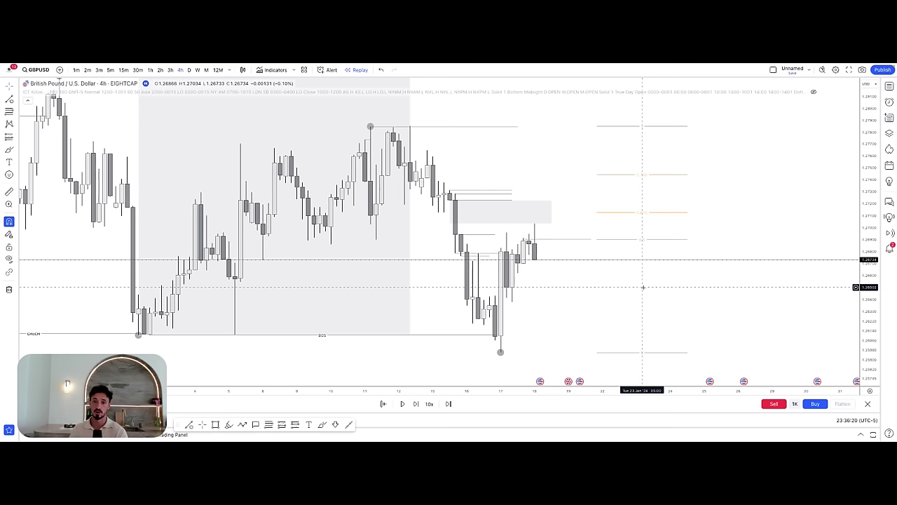
- Circle the area between the 0.618 and 0.786 levels and the start of the small rectangle with the Brush, undoing both circles
{"action": "scroll", "coordinate": [666, 357], "scroll_direction": "down", "scroll_amount": 2}
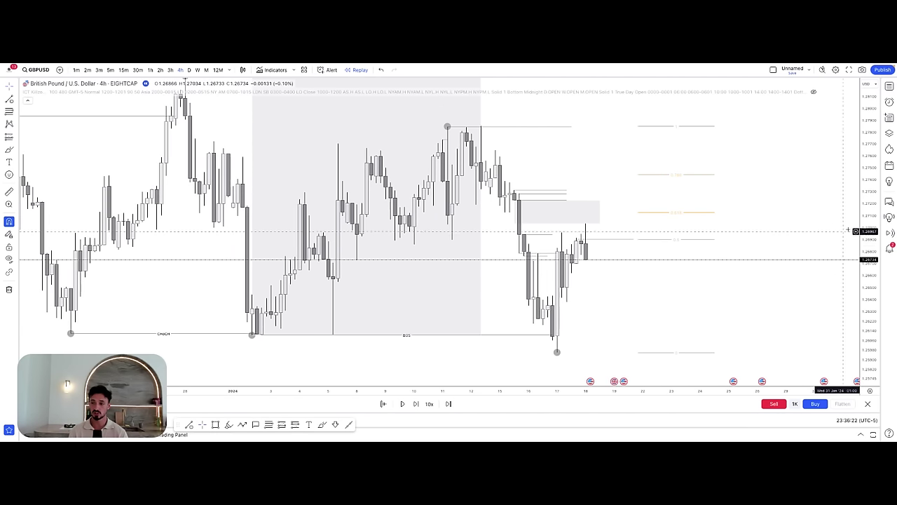
{"action": "left_click_drag", "start_coordinate": [868, 231], "coordinate": [863, 275]}
{"action": "left_click_drag", "start_coordinate": [776, 295], "coordinate": [711, 289]}
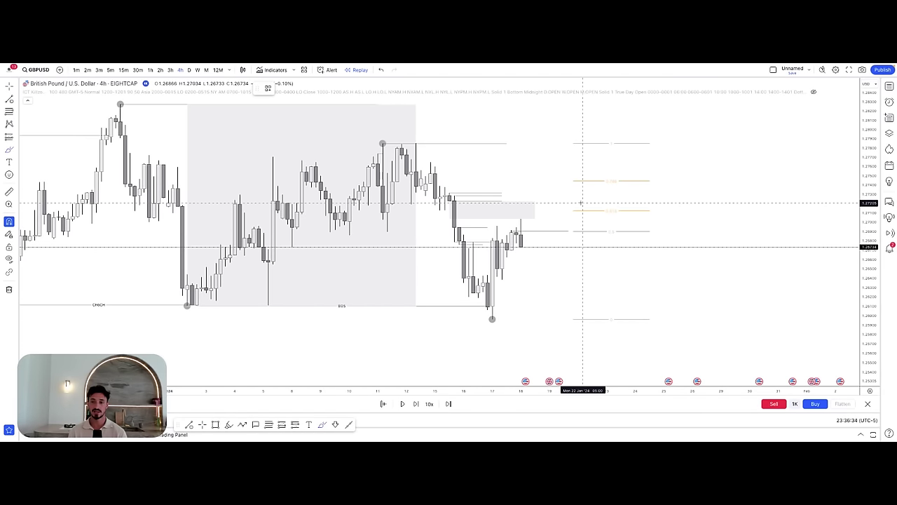
{"action": "mouse_move", "coordinate": [600, 190]}
{"action": "left_mouse_down"}
{"action": "mouse_move", "coordinate": [593, 186]}
{"action": "mouse_move", "coordinate": [610, 208]}
{"action": "mouse_move", "coordinate": [609, 189]}
{"action": "left_mouse_up"}
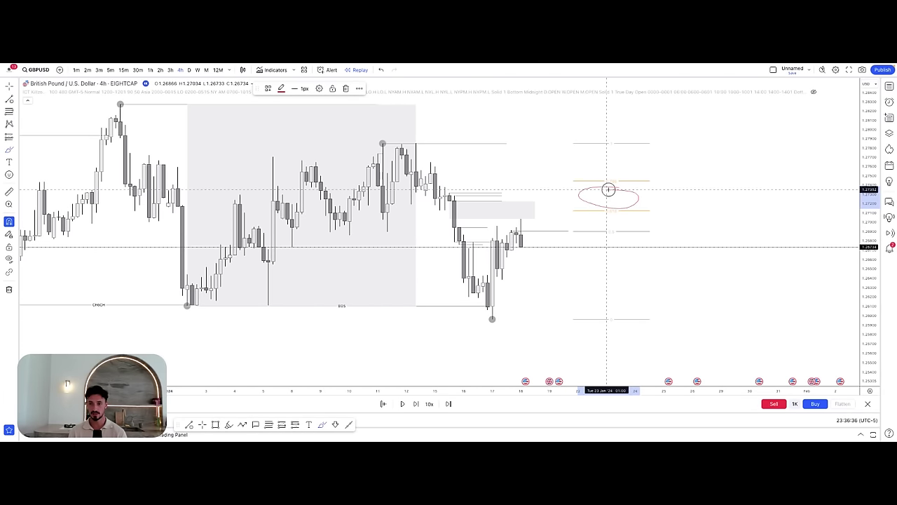
{"action": "left_click", "coordinate": [381, 69]}
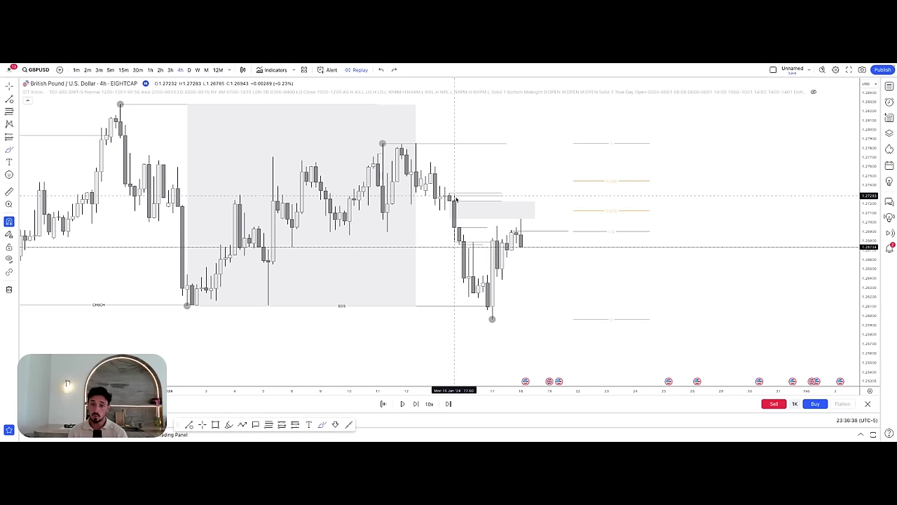
{"action": "mouse_move", "coordinate": [455, 199]}
{"action": "left_mouse_down"}
{"action": "mouse_move", "coordinate": [457, 212]}
{"action": "mouse_move", "coordinate": [468, 198]}
{"action": "mouse_move", "coordinate": [476, 211]}
{"action": "mouse_move", "coordinate": [454, 209]}
{"action": "left_mouse_up"}
{"action": "left_click", "coordinate": [380, 70]}
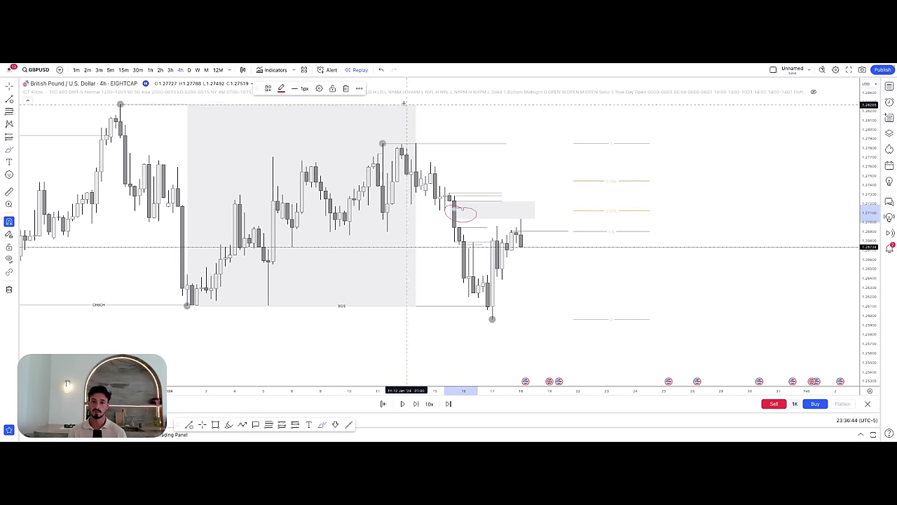
{"action": "left_click", "coordinate": [381, 69]}
- Draw a rectangle covering the 15 January 05:00 candle's low-to-high range and extending just past the latest candle
{"action": "left_click", "coordinate": [14, 150]}
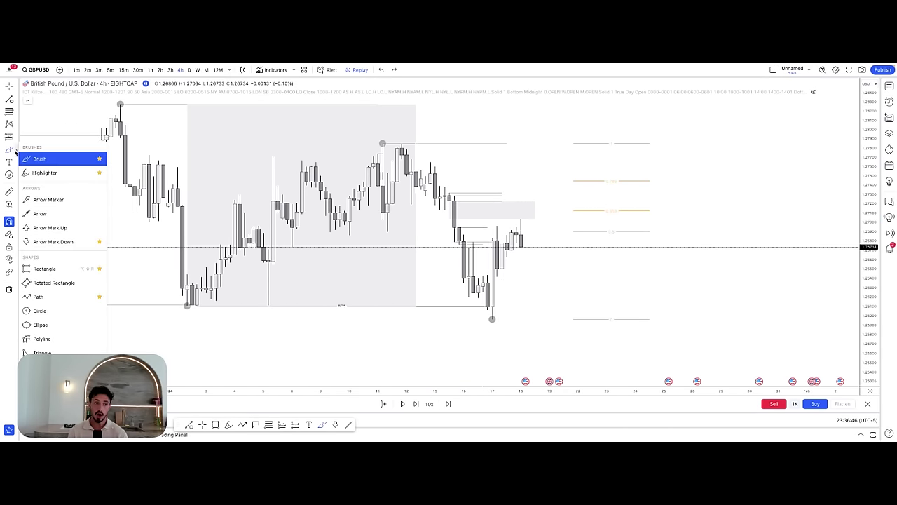
{"action": "left_click", "coordinate": [45, 269]}
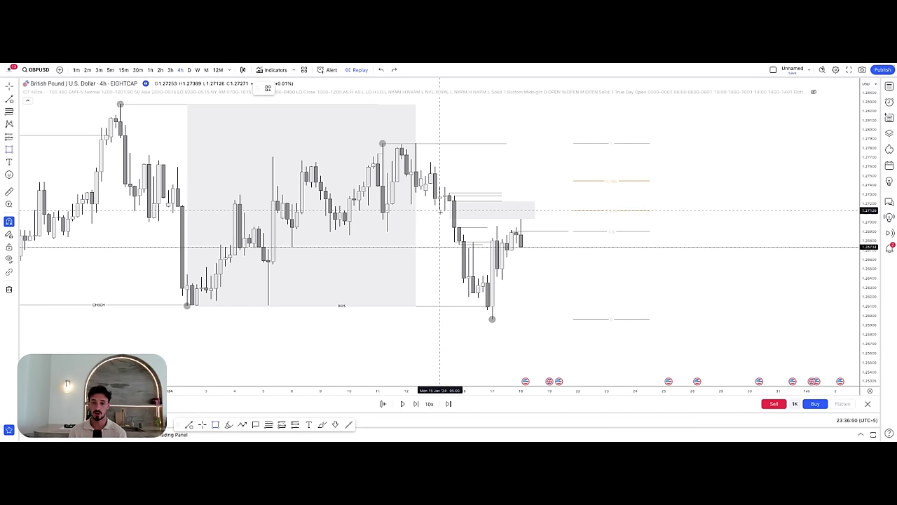
{"action": "mouse_move", "coordinate": [439, 210]}
{"action": "left_mouse_down"}
{"action": "mouse_move", "coordinate": [446, 187]}
{"action": "mouse_move", "coordinate": [465, 200]}
{"action": "mouse_move", "coordinate": [534, 200]}
{"action": "left_mouse_up"}
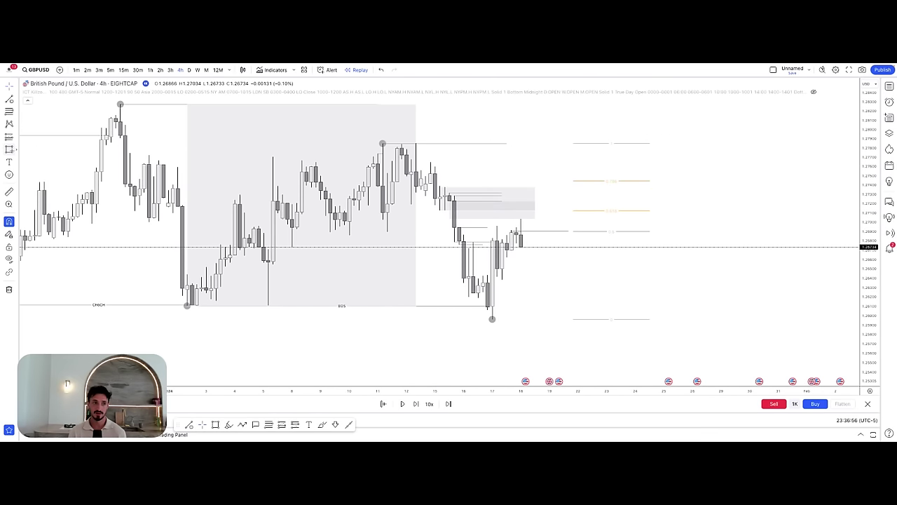
- Draw another rectangle at the 14 January 21:00 candle and brush down the sell-off to the 17 January low, and undo both
{"action": "mouse_move", "coordinate": [430, 184]}
{"action": "left_mouse_down"}
{"action": "mouse_move", "coordinate": [434, 162]}
{"action": "mouse_move", "coordinate": [444, 174]}
{"action": "mouse_move", "coordinate": [535, 185]}
{"action": "left_mouse_up"}
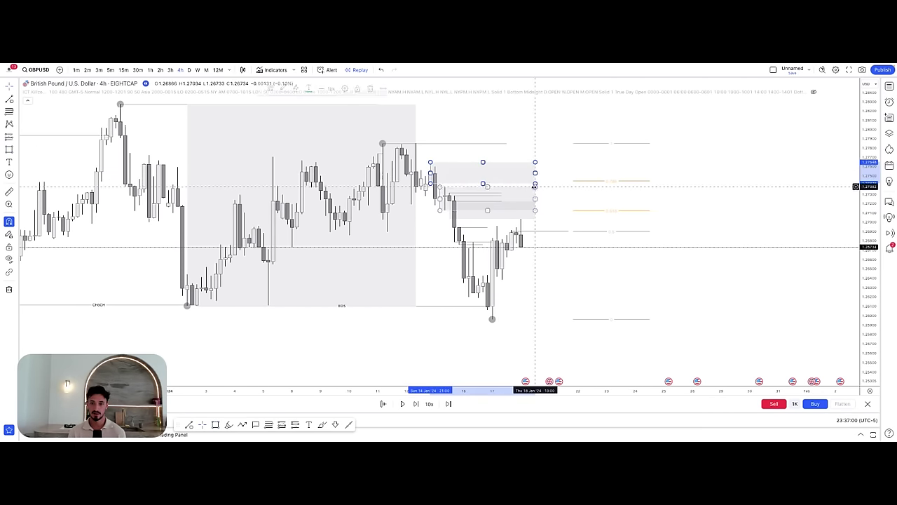
{"action": "left_click_drag", "start_coordinate": [616, 288], "coordinate": [614, 287]}
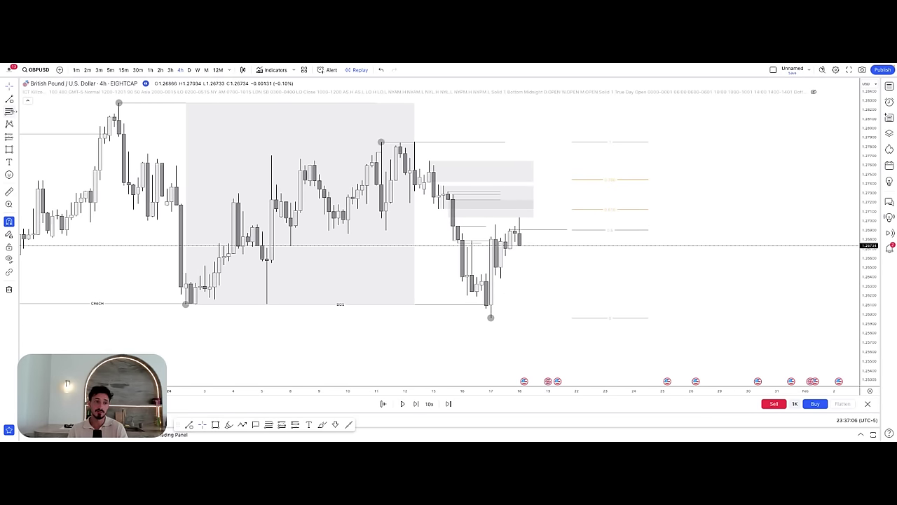
{"action": "left_click", "coordinate": [18, 145]}
{"action": "left_click", "coordinate": [42, 158]}
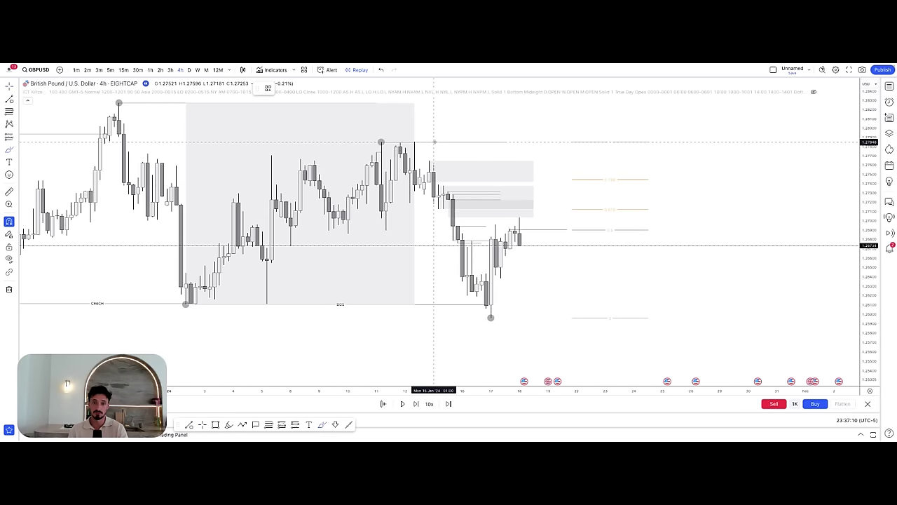
{"action": "mouse_move", "coordinate": [435, 140]}
{"action": "left_mouse_down"}
{"action": "mouse_move", "coordinate": [384, 145]}
{"action": "mouse_move", "coordinate": [407, 206]}
{"action": "mouse_move", "coordinate": [466, 154]}
{"action": "mouse_move", "coordinate": [397, 148]}
{"action": "mouse_move", "coordinate": [405, 186]}
{"action": "mouse_move", "coordinate": [452, 195]}
{"action": "mouse_move", "coordinate": [485, 309]}
{"action": "left_mouse_up"}
{"action": "left_click", "coordinate": [380, 70]}
{"action": "left_click", "coordinate": [381, 70]}
{"action": "left_click", "coordinate": [381, 70]}
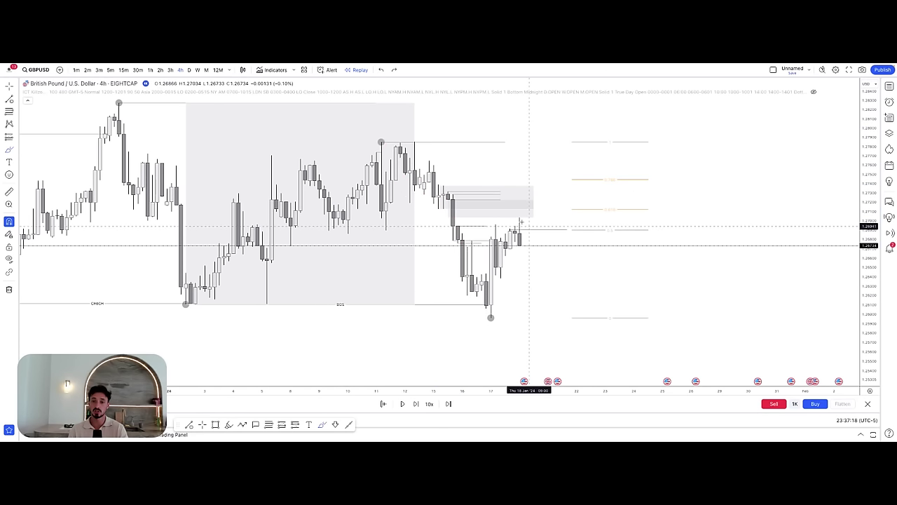
- Brush a mark at the start of the price zones and a path rising from the latest candle through them, undoing both
{"action": "mouse_move", "coordinate": [443, 209]}
{"action": "left_mouse_down"}
{"action": "mouse_move", "coordinate": [460, 180]}
{"action": "mouse_move", "coordinate": [394, 150]}
{"action": "mouse_move", "coordinate": [438, 207]}
{"action": "mouse_move", "coordinate": [452, 203]}
{"action": "left_mouse_up"}
{"action": "left_click", "coordinate": [381, 70]}
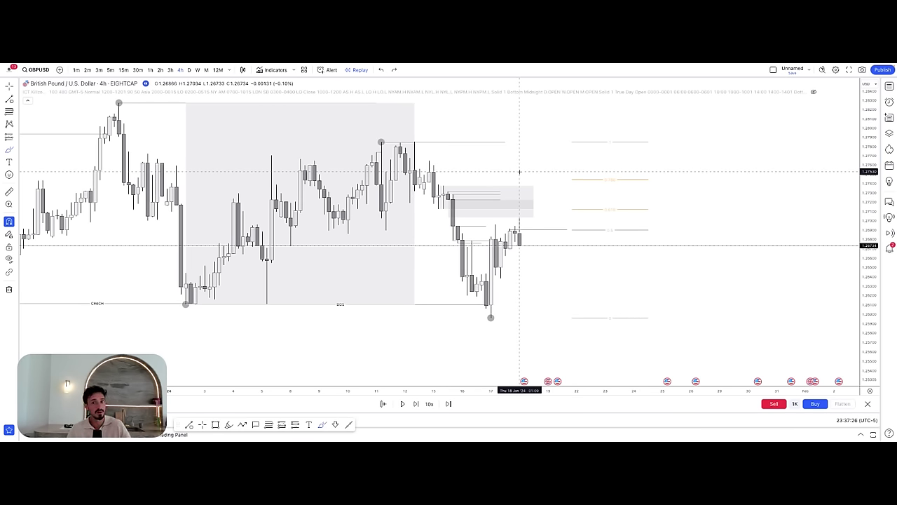
{"action": "mouse_move", "coordinate": [529, 238]}
{"action": "left_mouse_down"}
{"action": "mouse_move", "coordinate": [549, 194]}
{"action": "mouse_move", "coordinate": [567, 192]}
{"action": "mouse_move", "coordinate": [578, 147]}
{"action": "left_mouse_up"}
{"action": "left_click", "coordinate": [381, 70]}
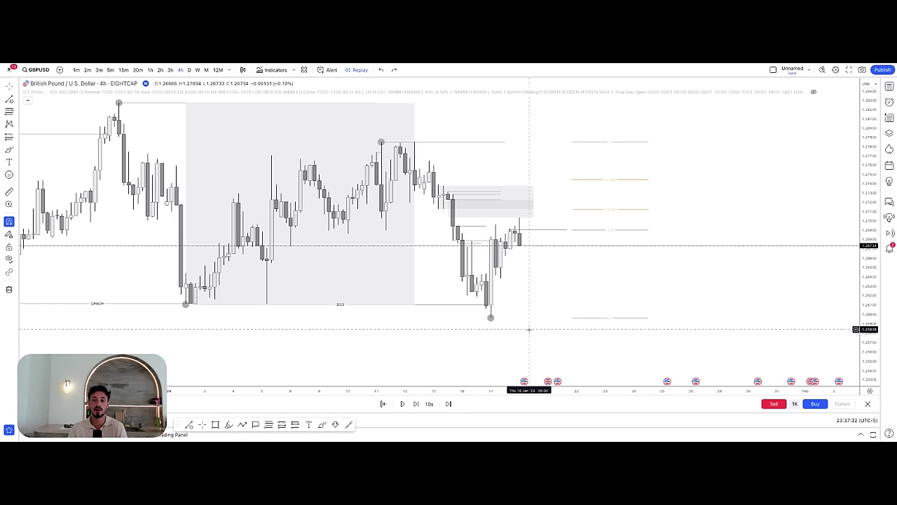
- Brush a projected price path rising from the latest candle to between the 0.618 and 0.786 levels and falling below the 0 level
{"action": "left_click_drag", "start_coordinate": [522, 307], "coordinate": [516, 306]}
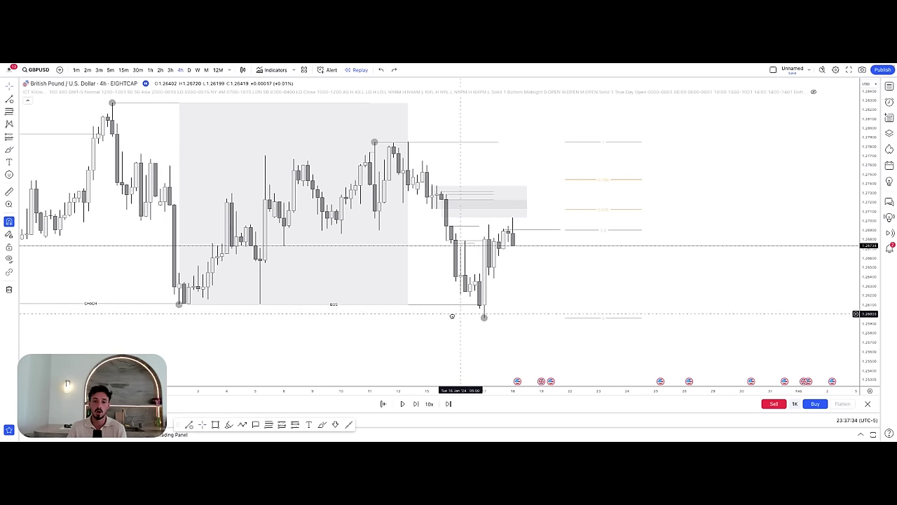
{"action": "left_click", "coordinate": [479, 306]}
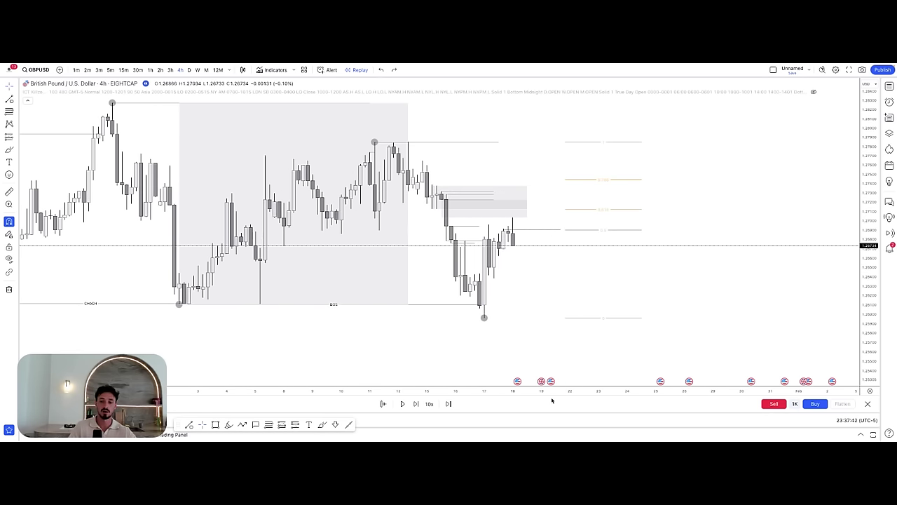
{"action": "left_click_drag", "start_coordinate": [551, 398], "coordinate": [581, 395]}
{"action": "left_click_drag", "start_coordinate": [862, 223], "coordinate": [861, 242]}
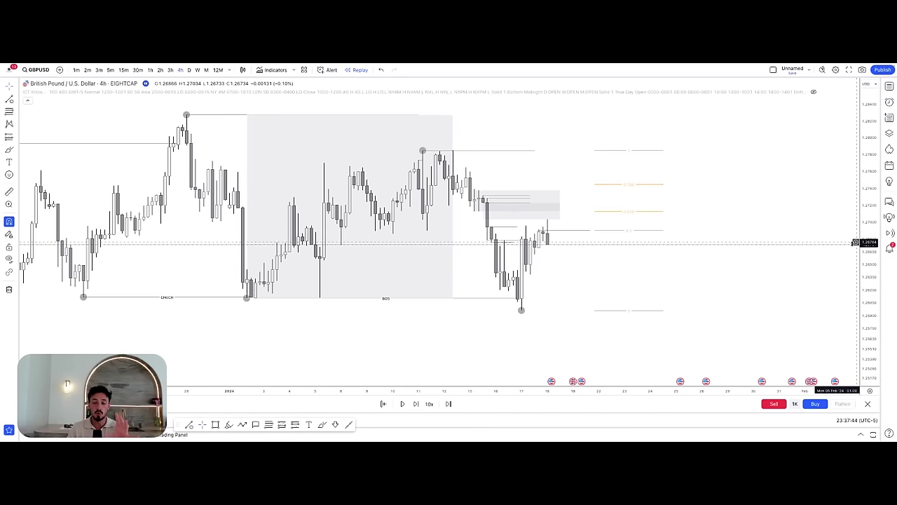
{"action": "left_click_drag", "start_coordinate": [792, 244], "coordinate": [751, 241]}
{"action": "left_click", "coordinate": [322, 424]}
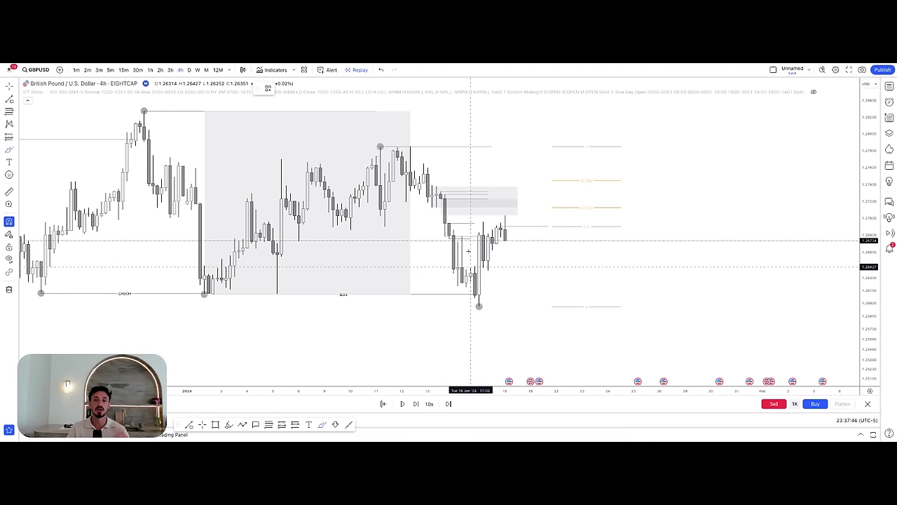
{"action": "left_click", "coordinate": [517, 220]}
{"action": "mouse_move", "coordinate": [517, 220]}
{"action": "left_mouse_down"}
{"action": "mouse_move", "coordinate": [555, 183]}
{"action": "mouse_move", "coordinate": [579, 220]}
{"action": "mouse_move", "coordinate": [633, 260]}
{"action": "mouse_move", "coordinate": [678, 343]}
{"action": "left_mouse_up"}
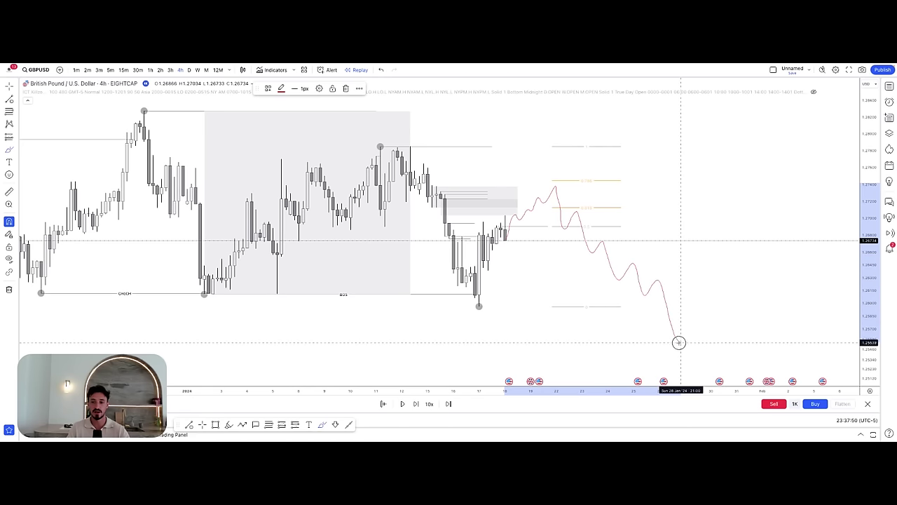
- Undo the projected price path and brush a roughly horizontal line from the 17 January low along the 0 level
{"action": "key", "text": "ctrl+z"}
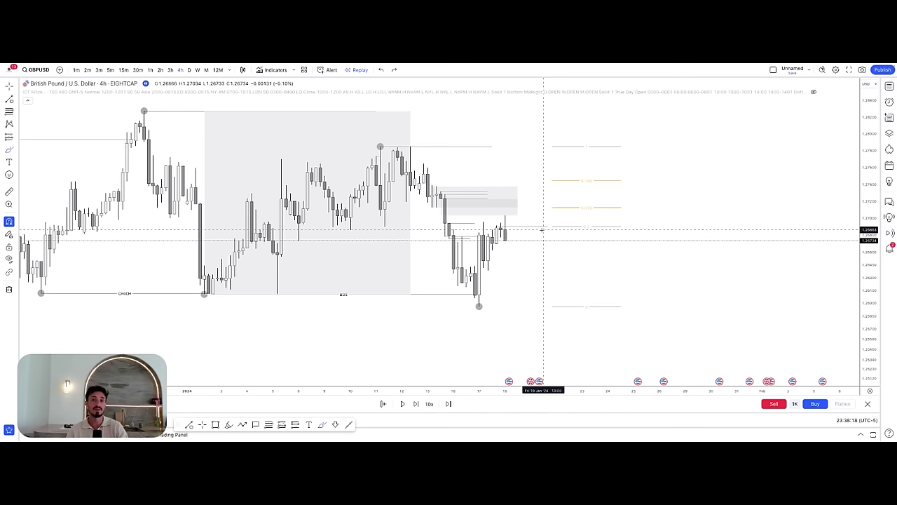
{"action": "left_click", "coordinate": [479, 306]}
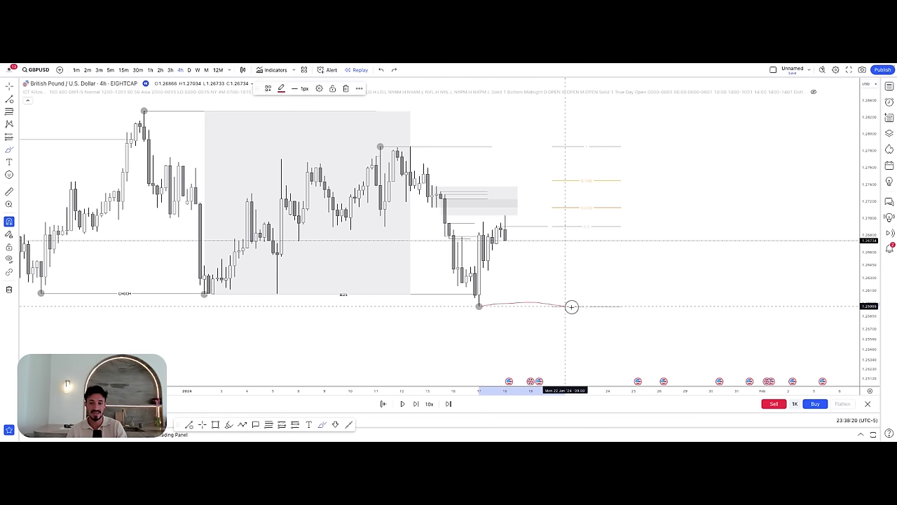
{"action": "left_click", "coordinate": [651, 311]}
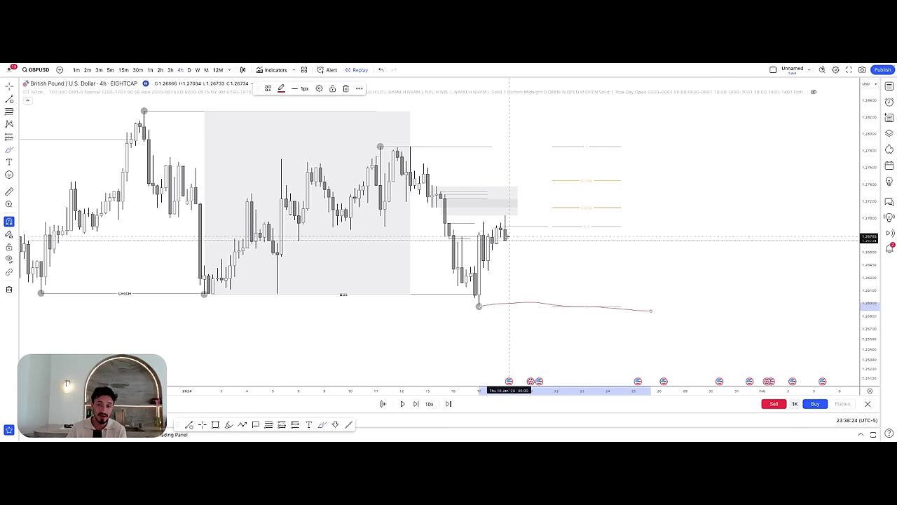
- Brush a price path rising past the 0.786 level and falling below the 0 level, circle the retracement area, and undo these strokes
{"action": "mouse_move", "coordinate": [510, 240]}
{"action": "left_mouse_down"}
{"action": "mouse_move", "coordinate": [571, 189]}
{"action": "mouse_move", "coordinate": [591, 196]}
{"action": "mouse_move", "coordinate": [608, 175]}
{"action": "left_mouse_up"}
{"action": "mouse_move", "coordinate": [495, 164]}
{"action": "left_mouse_down"}
{"action": "mouse_move", "coordinate": [396, 150]}
{"action": "mouse_move", "coordinate": [496, 168]}
{"action": "mouse_move", "coordinate": [479, 147]}
{"action": "left_mouse_up"}
{"action": "left_click", "coordinate": [381, 70]}
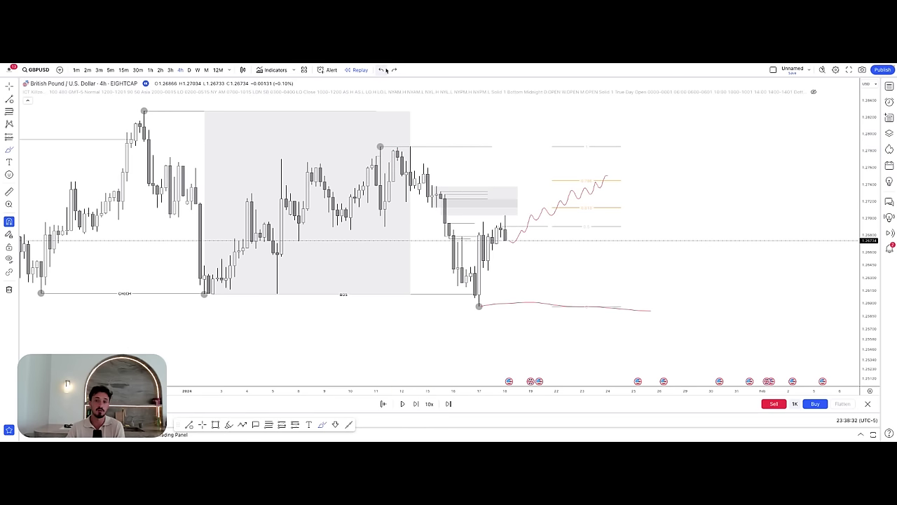
{"action": "mouse_move", "coordinate": [610, 173]}
{"action": "left_mouse_down"}
{"action": "mouse_move", "coordinate": [619, 211]}
{"action": "mouse_move", "coordinate": [657, 225]}
{"action": "mouse_move", "coordinate": [763, 349]}
{"action": "left_mouse_up"}
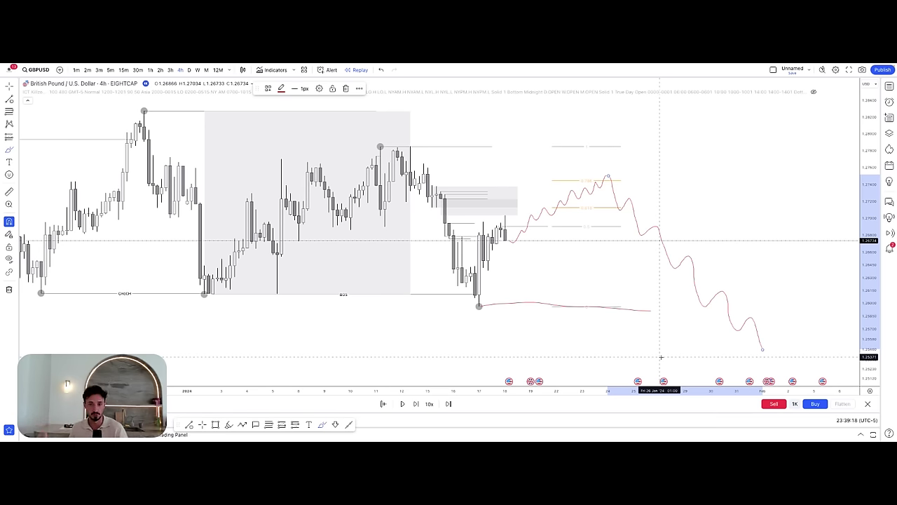
{"action": "left_click", "coordinate": [384, 71]}
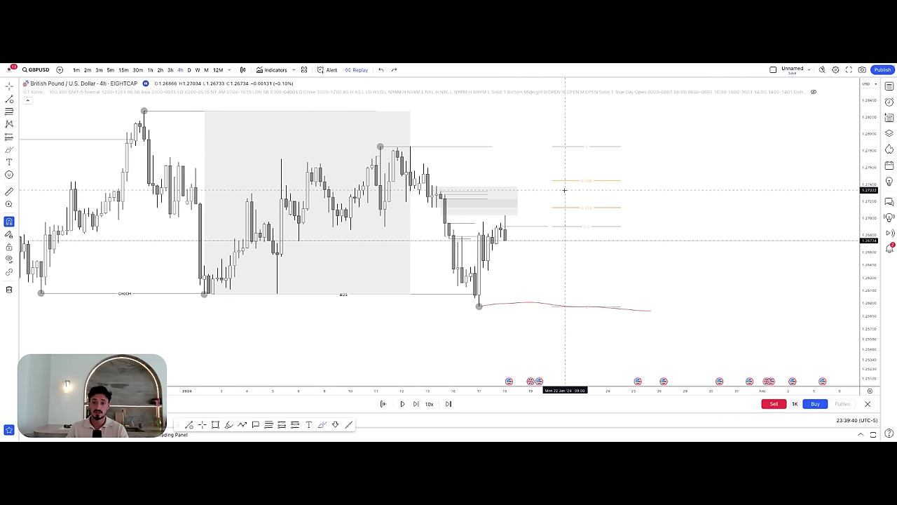
{"action": "mouse_move", "coordinate": [564, 182]}
{"action": "left_mouse_down"}
{"action": "mouse_move", "coordinate": [519, 159]}
{"action": "mouse_move", "coordinate": [551, 222]}
{"action": "mouse_move", "coordinate": [560, 176]}
{"action": "left_mouse_up"}
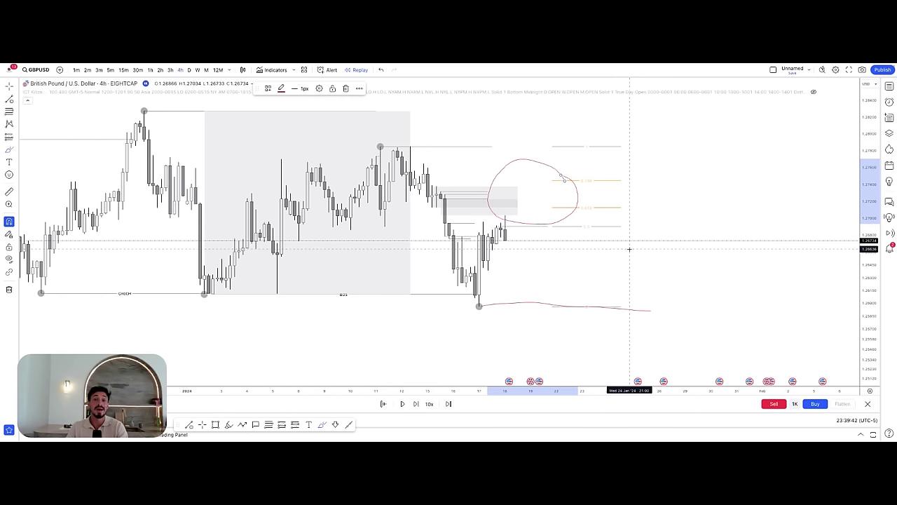
{"action": "left_click", "coordinate": [380, 69]}
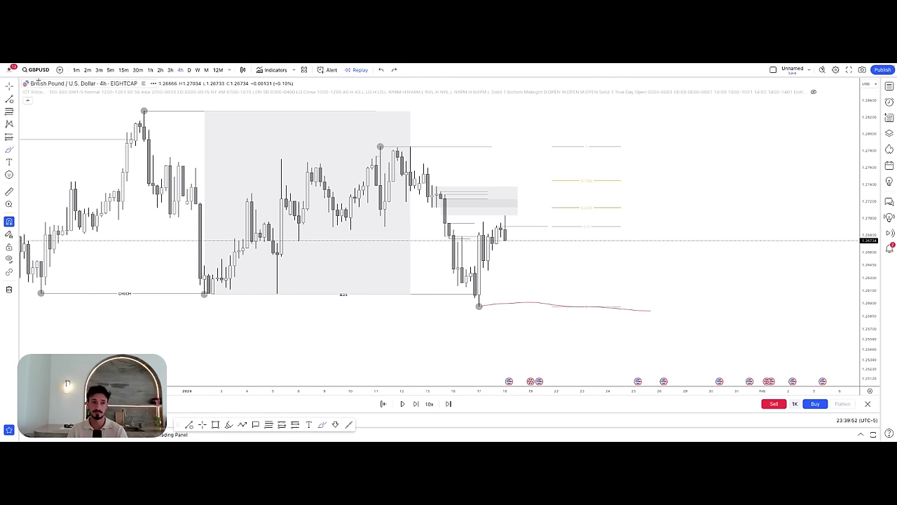
- Switch the chart to the 15-minute timeframe and delete the brushed line running from the 17 January low
{"action": "left_click", "coordinate": [123, 69]}
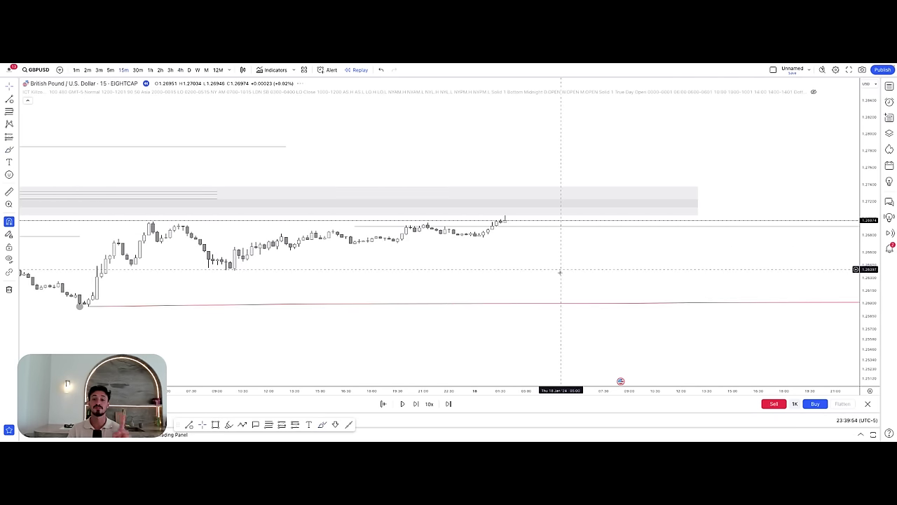
{"action": "left_click_drag", "start_coordinate": [869, 356], "coordinate": [869, 206]}
{"action": "left_click_drag", "start_coordinate": [490, 346], "coordinate": [562, 285]}
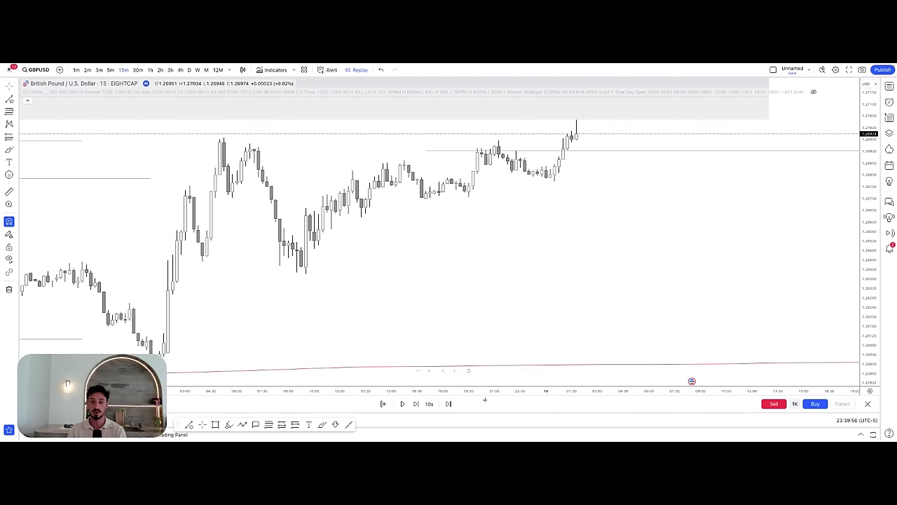
{"action": "left_click_drag", "start_coordinate": [488, 395], "coordinate": [750, 378]}
{"action": "left_click", "coordinate": [607, 366]}
{"action": "key", "text": "Delete"}
- Draw a four-segment black Path in empty chart space, going down, up, down to a lower low, and back up
{"action": "left_click_drag", "start_coordinate": [869, 194], "coordinate": [810, 333]}
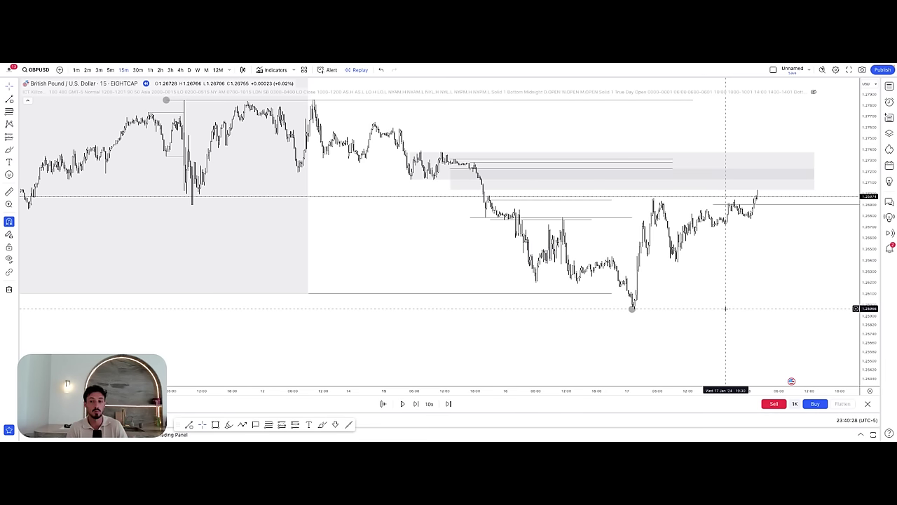
{"action": "left_click_drag", "start_coordinate": [865, 328], "coordinate": [865, 279]}
{"action": "left_click_drag", "start_coordinate": [794, 301], "coordinate": [805, 284]}
{"action": "left_click_drag", "start_coordinate": [671, 393], "coordinate": [561, 394]}
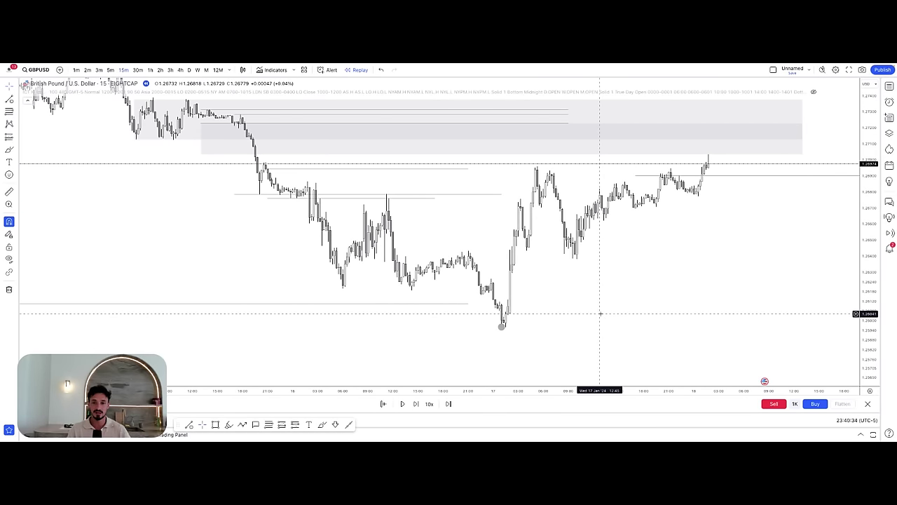
{"action": "left_click_drag", "start_coordinate": [543, 387], "coordinate": [680, 385]}
{"action": "mouse_move", "coordinate": [694, 326]}
{"action": "left_mouse_down"}
{"action": "mouse_move", "coordinate": [591, 286]}
{"action": "mouse_move", "coordinate": [212, 191]}
{"action": "left_mouse_up"}
{"action": "mouse_move", "coordinate": [435, 251]}
{"action": "left_mouse_down"}
{"action": "mouse_move", "coordinate": [351, 226]}
{"action": "mouse_move", "coordinate": [320, 177]}
{"action": "left_mouse_up"}
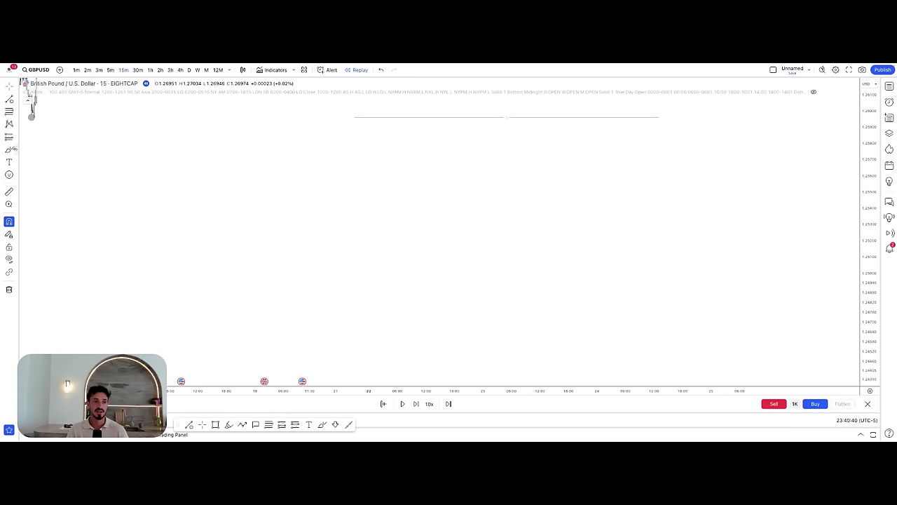
{"action": "left_click", "coordinate": [242, 424]}
{"action": "left_click", "coordinate": [252, 150]}
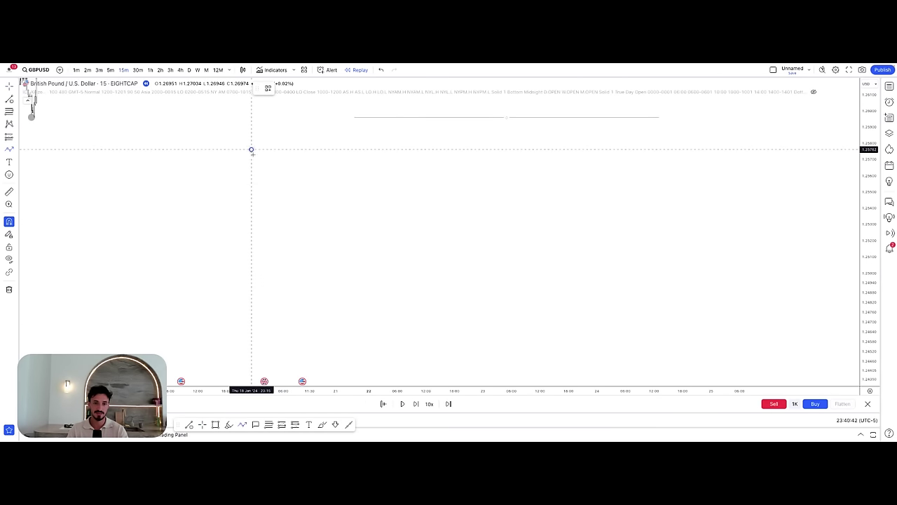
{"action": "left_click", "coordinate": [307, 270]}
{"action": "left_click", "coordinate": [333, 198]}
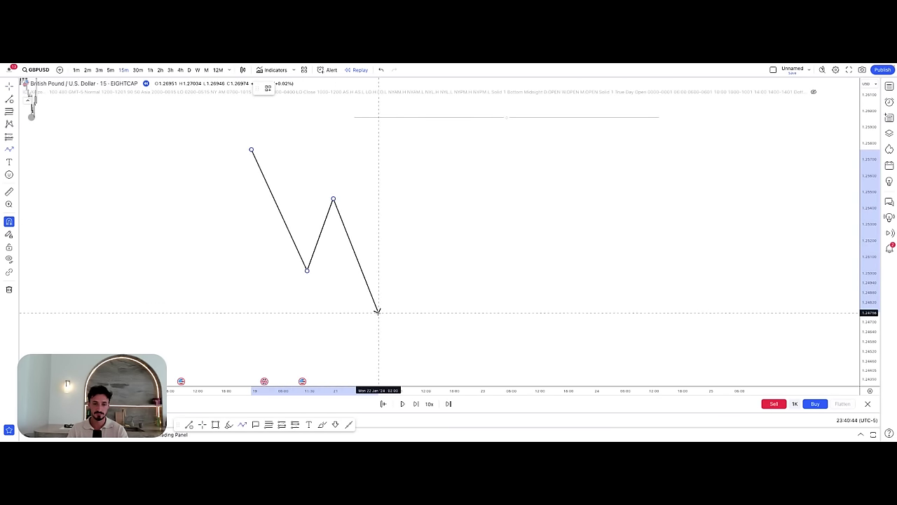
{"action": "left_click", "coordinate": [379, 313]}
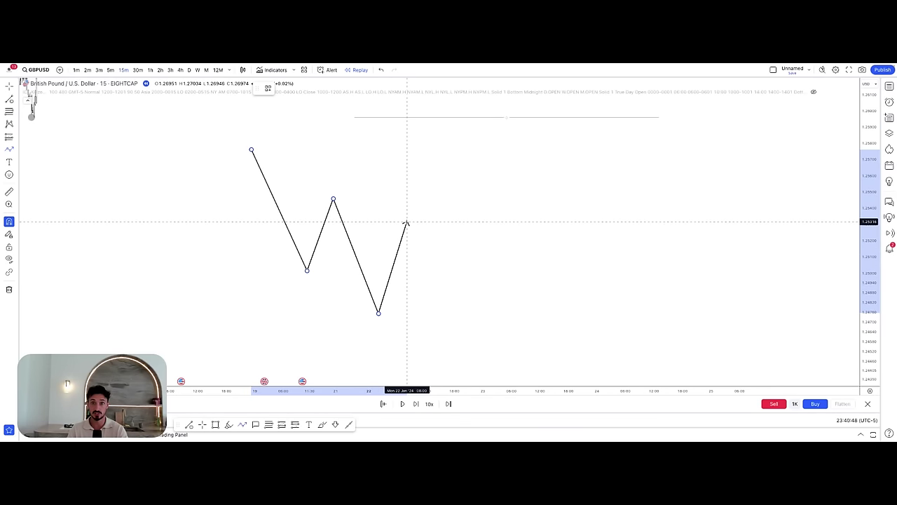
{"action": "double_click", "coordinate": [407, 222]}
{"action": "left_click", "coordinate": [146, 192]}
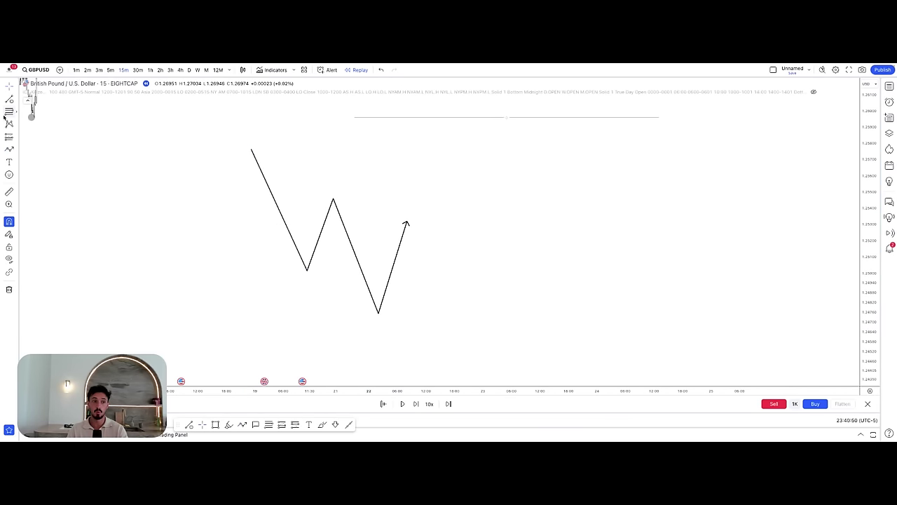
- Draw a second Path with smaller zigzags following every leg of the first path, ending beside its arrowhead
{"action": "left_click", "coordinate": [9, 149]}
{"action": "left_click", "coordinate": [246, 150]}
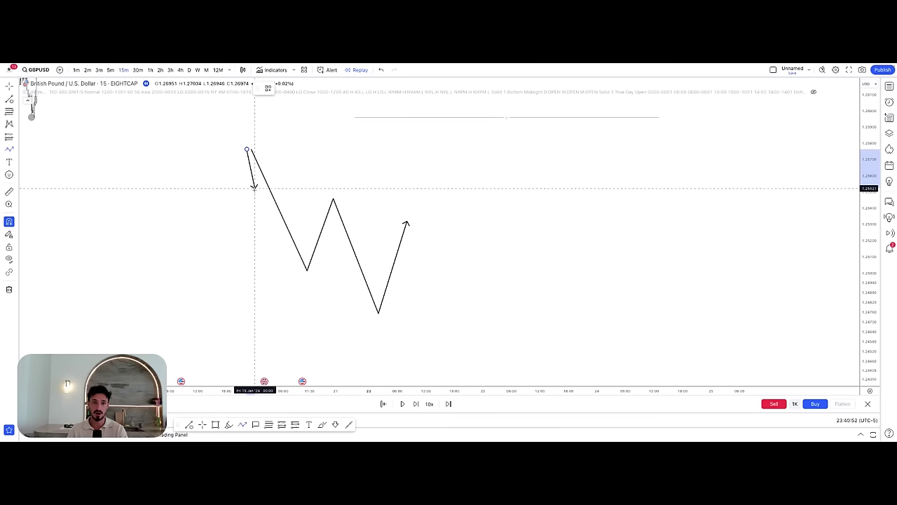
{"action": "left_click", "coordinate": [259, 202]}
{"action": "left_click", "coordinate": [274, 168]}
{"action": "left_click", "coordinate": [288, 250]}
{"action": "left_click", "coordinate": [298, 220]}
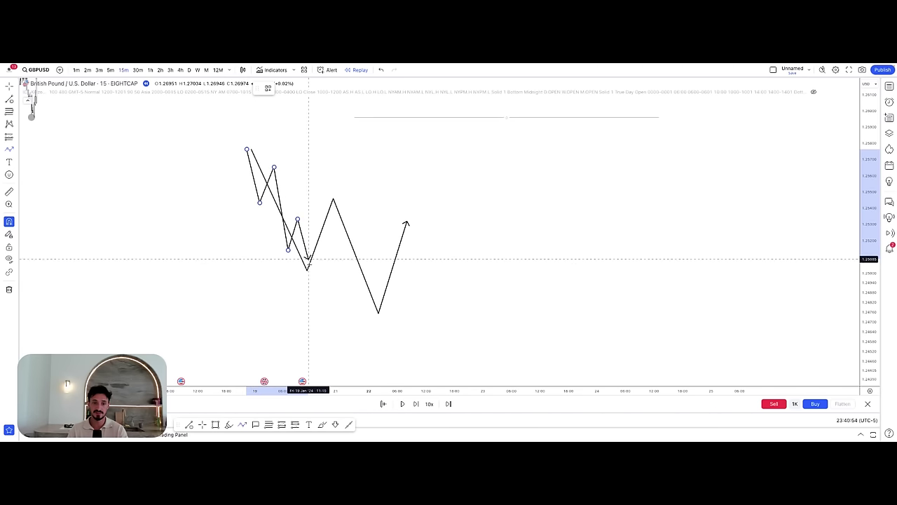
{"action": "left_click", "coordinate": [310, 270]}
{"action": "left_click", "coordinate": [326, 202]}
{"action": "left_click", "coordinate": [334, 226]}
{"action": "left_click", "coordinate": [344, 187]}
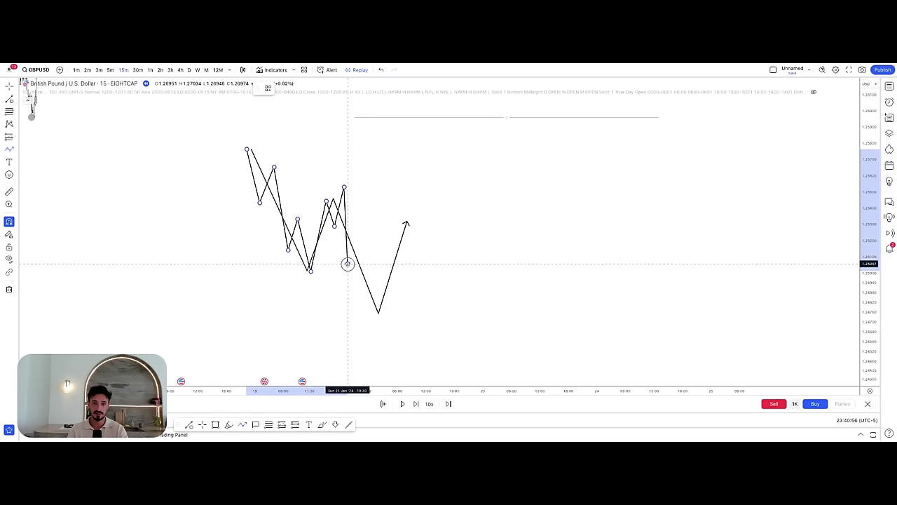
{"action": "left_click", "coordinate": [347, 263]}
{"action": "left_click", "coordinate": [355, 243]}
{"action": "left_click", "coordinate": [361, 298]}
{"action": "left_click", "coordinate": [372, 271]}
{"action": "left_click", "coordinate": [382, 318]}
{"action": "left_click", "coordinate": [399, 248]}
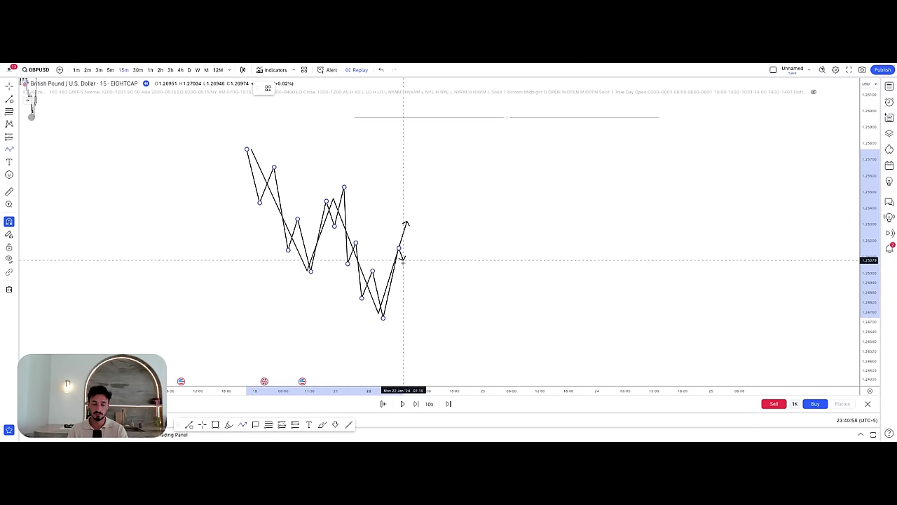
{"action": "left_click", "coordinate": [404, 264]}
{"action": "double_click", "coordinate": [413, 223]}
- Set the finer zigzag path to a 1px line width and a red colour
{"action": "left_click", "coordinate": [304, 88]}
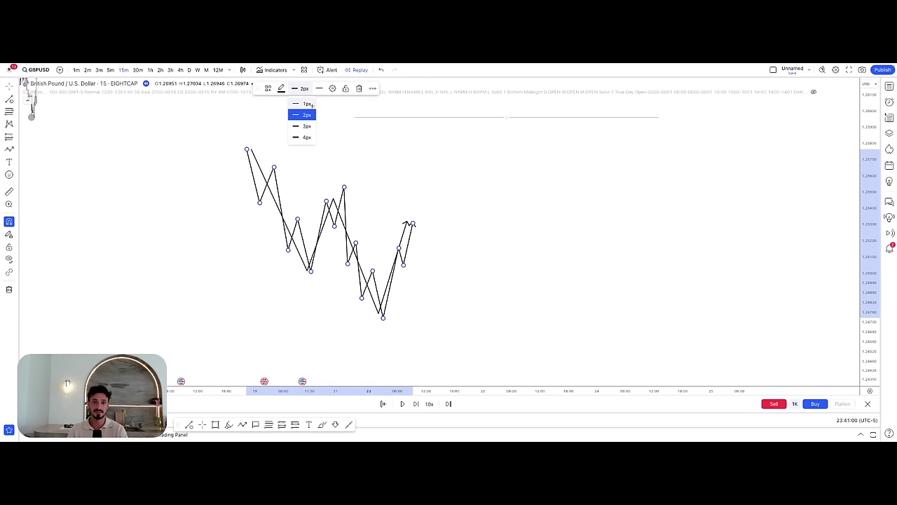
{"action": "left_click", "coordinate": [301, 105]}
{"action": "left_click", "coordinate": [281, 88]}
{"action": "left_click", "coordinate": [284, 112]}
{"action": "left_click", "coordinate": [480, 329]}
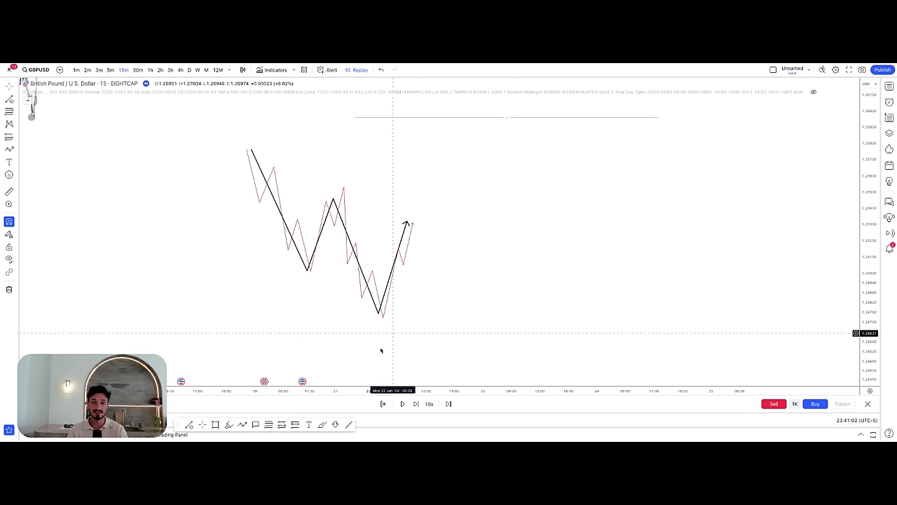
- Shift the red path's first peak after its lowest point slightly earlier in time
{"action": "left_click_drag", "start_coordinate": [379, 392], "coordinate": [180, 339]}
{"action": "left_click_drag", "start_coordinate": [263, 339], "coordinate": [390, 340]}
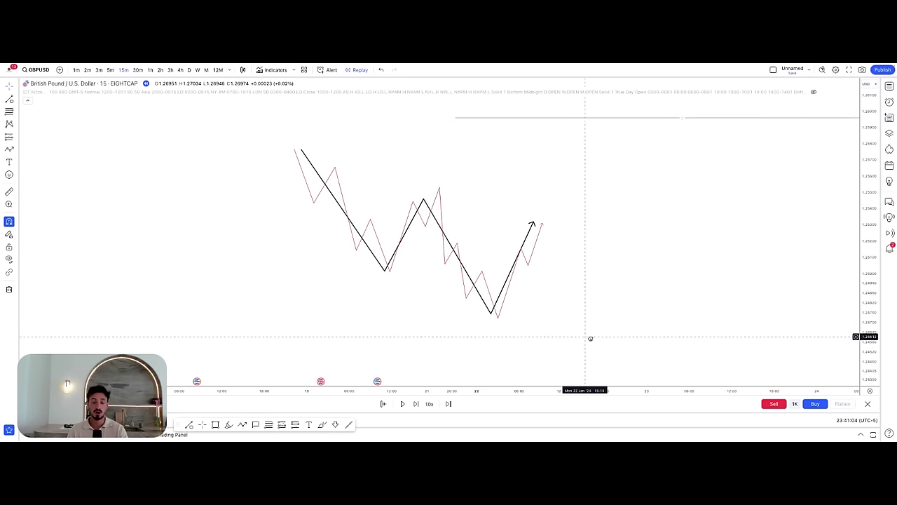
{"action": "left_click", "coordinate": [520, 249]}
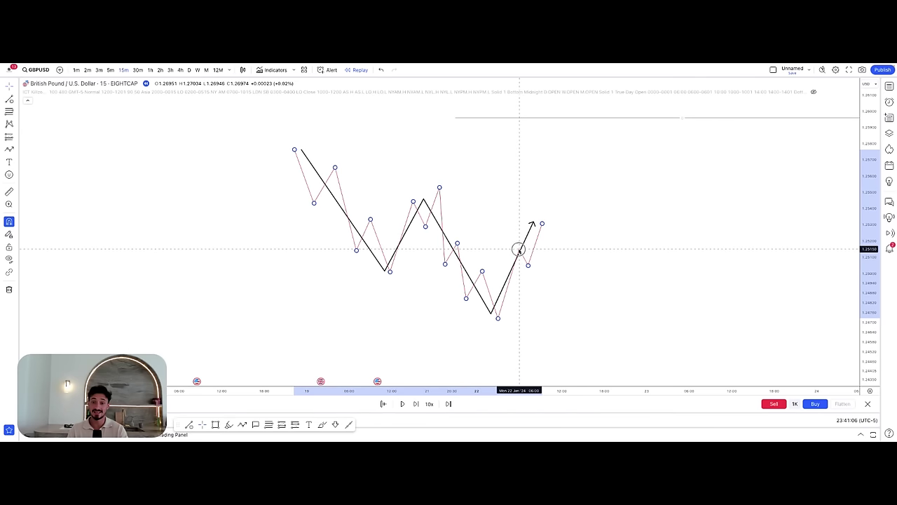
{"action": "left_click", "coordinate": [625, 272]}
- Mark the black path's starting high, first low, lower high and lower low with Highlighter dots
{"action": "left_click", "coordinate": [16, 149]}
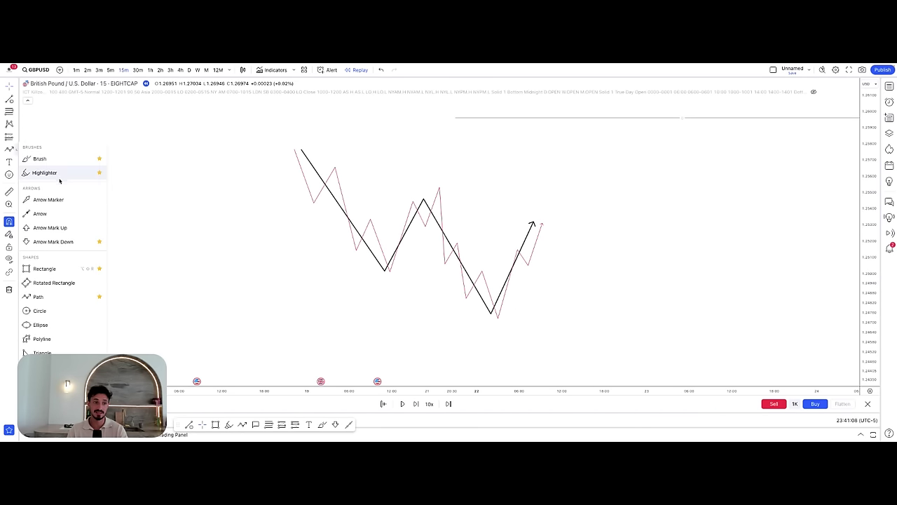
{"action": "left_click", "coordinate": [59, 176]}
{"action": "left_click", "coordinate": [301, 149]}
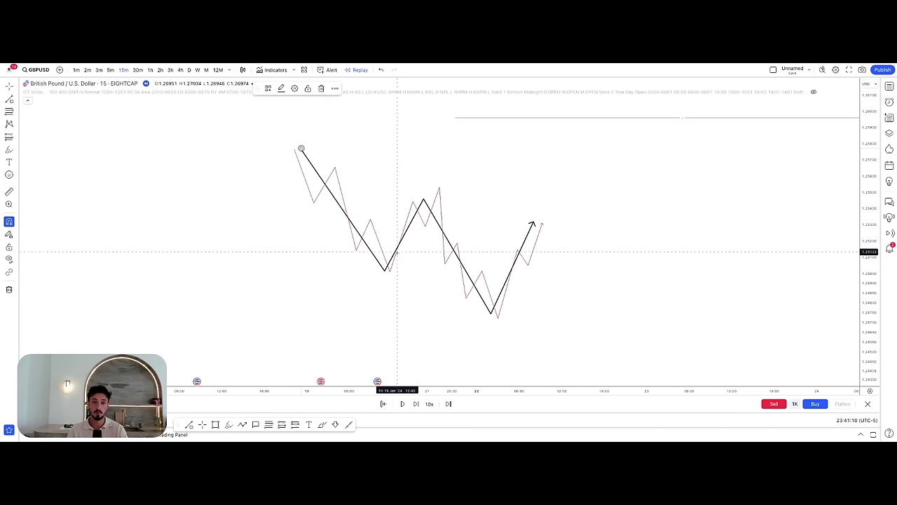
{"action": "left_click", "coordinate": [385, 272]}
{"action": "left_click", "coordinate": [422, 198]}
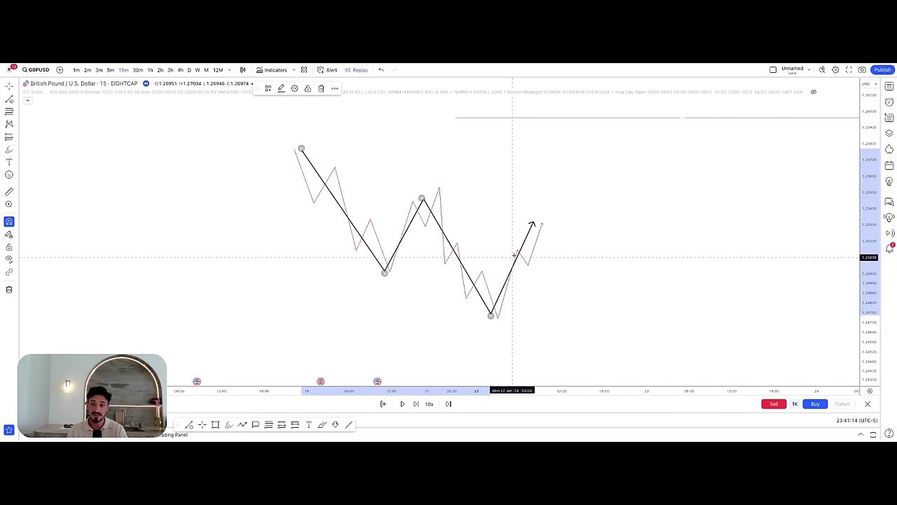
- Draw a horizontal trend line from the red path's second decline to its final tip, and shorten the black path's last leg to about 1.251
{"action": "left_click", "coordinate": [9, 99]}
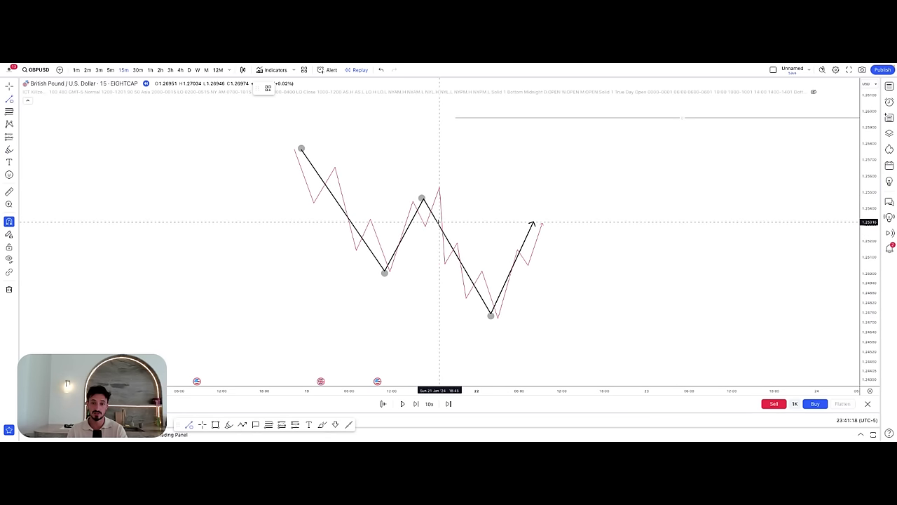
{"action": "left_click", "coordinate": [439, 221]}
{"action": "left_click", "coordinate": [540, 222]}
{"action": "left_click", "coordinate": [563, 229]}
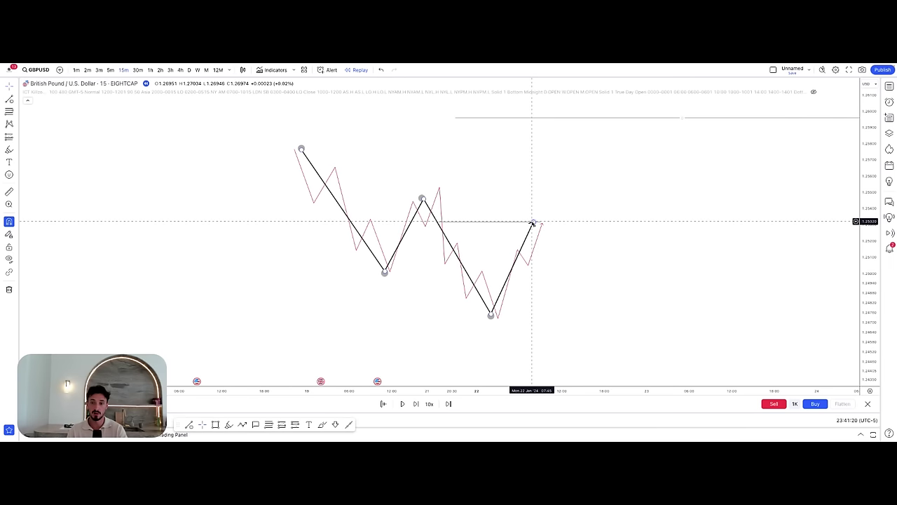
{"action": "left_click_drag", "start_coordinate": [533, 224], "coordinate": [511, 263]}
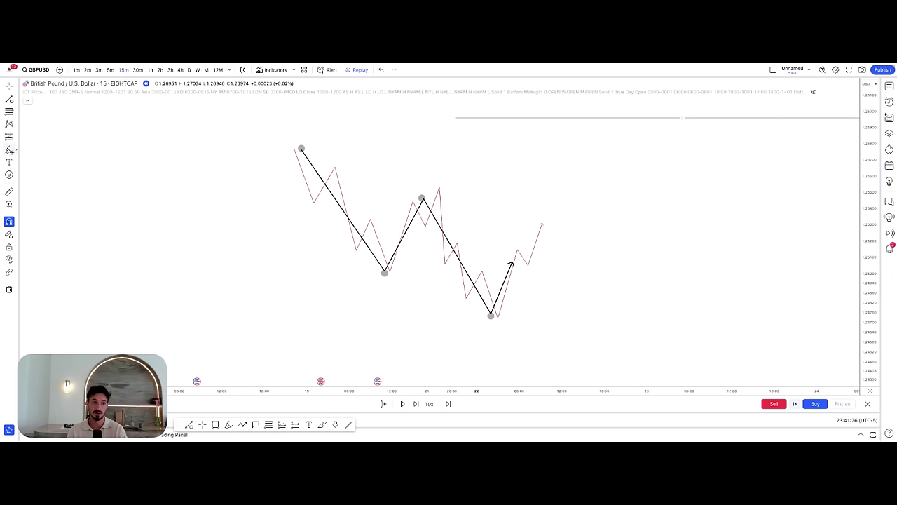
- Highlight short horizontal marks at the black arrow's tip and at the trend line's end, and undo both
{"action": "left_click", "coordinate": [11, 150]}
{"action": "left_click_drag", "start_coordinate": [511, 261], "coordinate": [543, 261]}
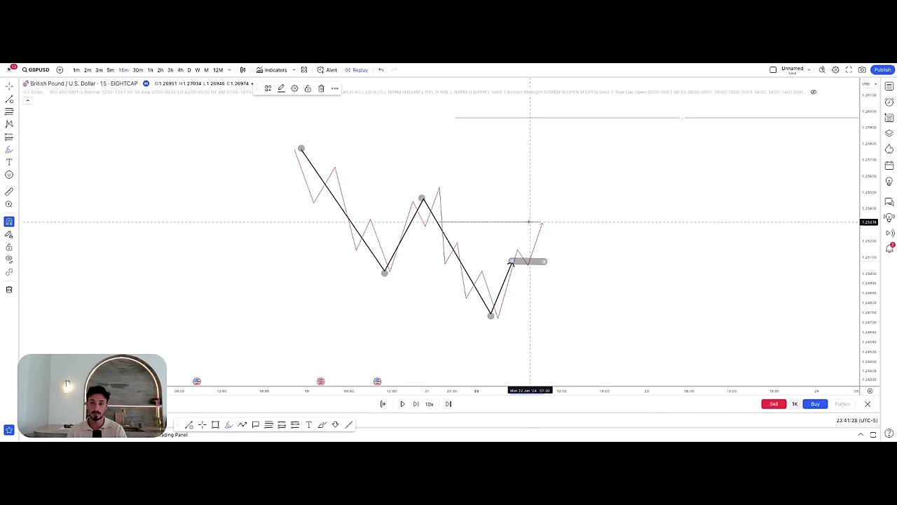
{"action": "left_click_drag", "start_coordinate": [526, 221], "coordinate": [570, 224]}
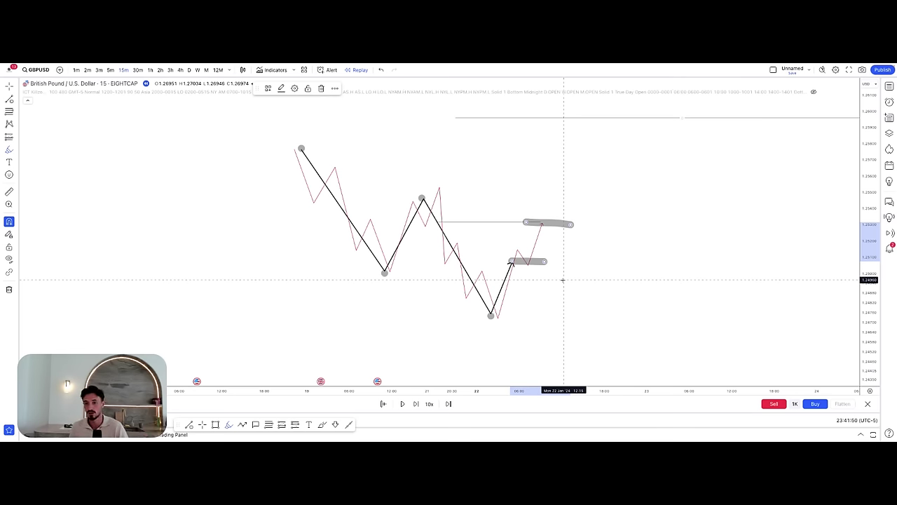
{"action": "left_click", "coordinate": [381, 70]}
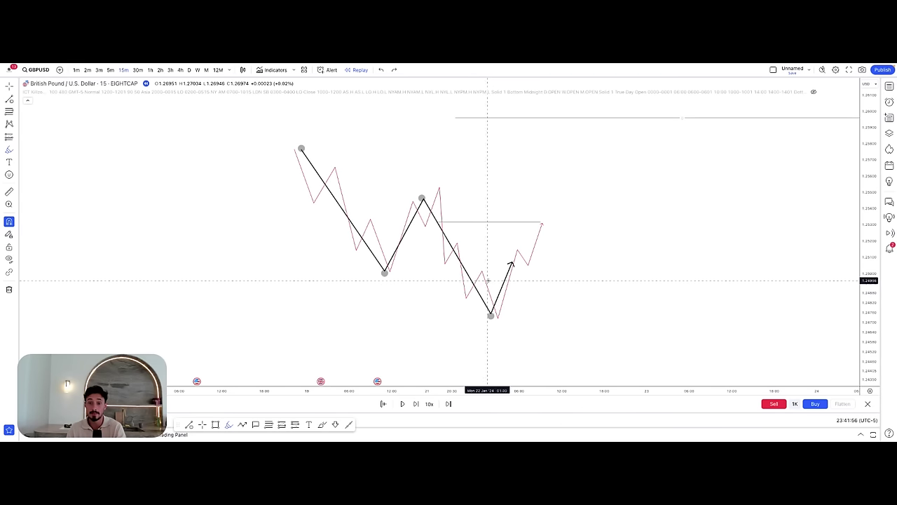
- Circle the end of the horizontal trend line beside the red path's tip with the Highlighter
{"action": "left_click_drag", "start_coordinate": [526, 223], "coordinate": [528, 216]}
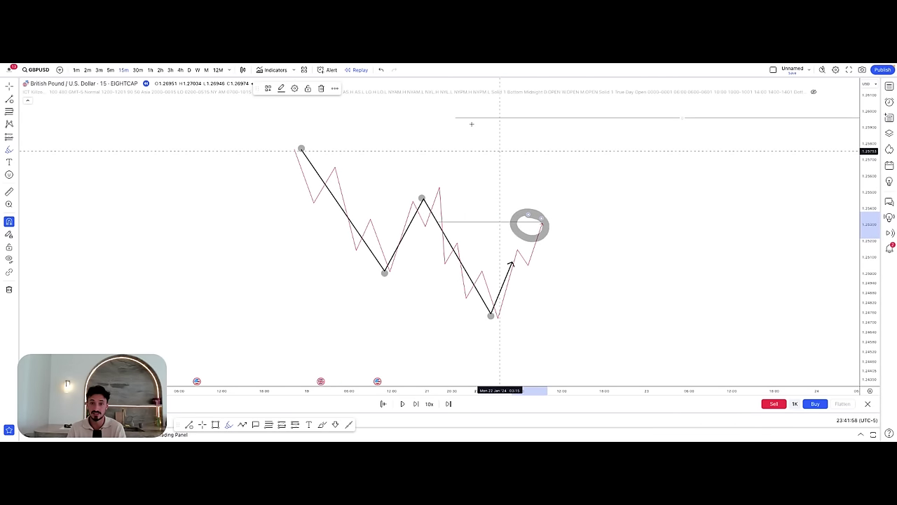
- Undo the circle and mark the red path's swing points with Highlighter dots, from its start to the first low after its retracement peak
{"action": "left_click", "coordinate": [380, 69]}
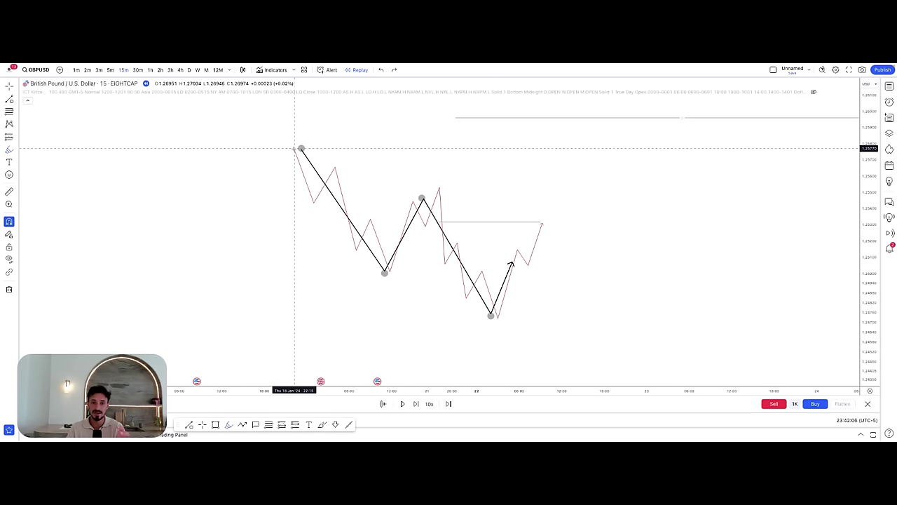
{"action": "left_click", "coordinate": [294, 149]}
{"action": "left_click", "coordinate": [312, 202]}
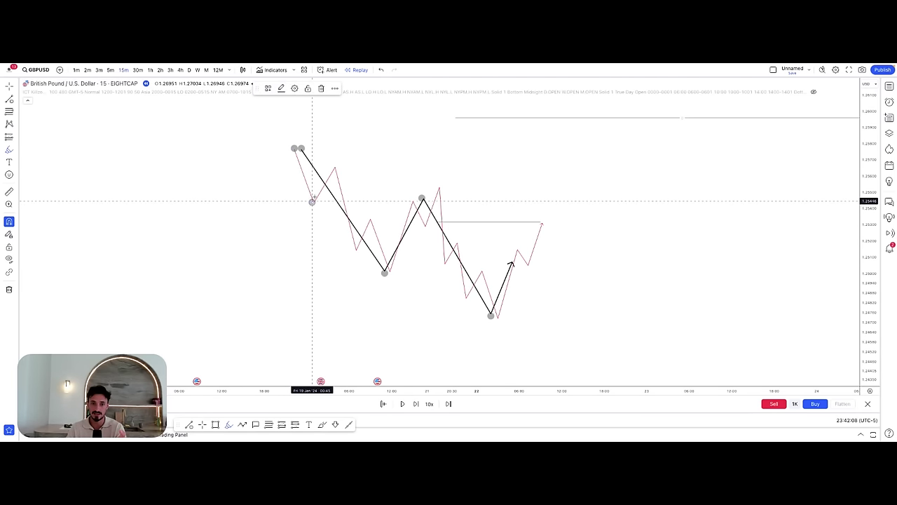
{"action": "left_click", "coordinate": [335, 165]}
{"action": "left_click", "coordinate": [356, 248]}
{"action": "left_click", "coordinate": [369, 216]}
{"action": "left_click", "coordinate": [389, 273]}
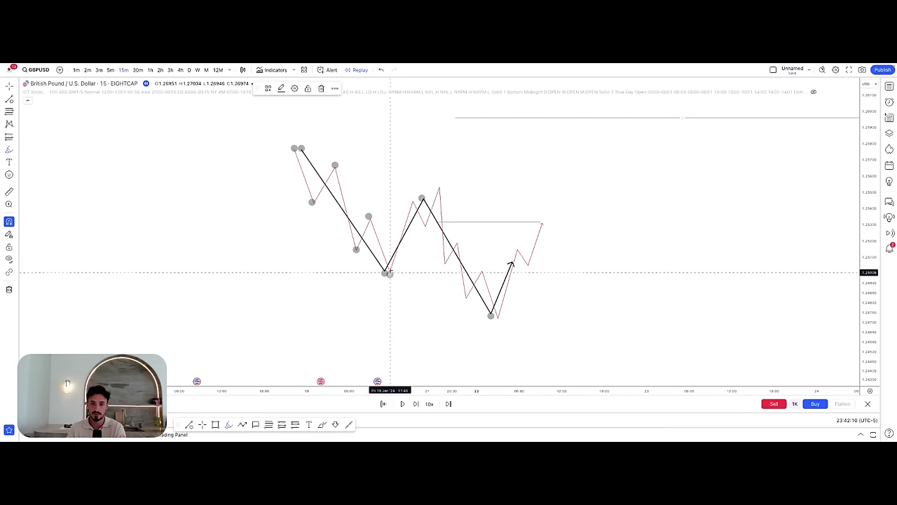
{"action": "left_click", "coordinate": [409, 202]}
{"action": "left_click", "coordinate": [423, 226]}
{"action": "left_click", "coordinate": [438, 186]}
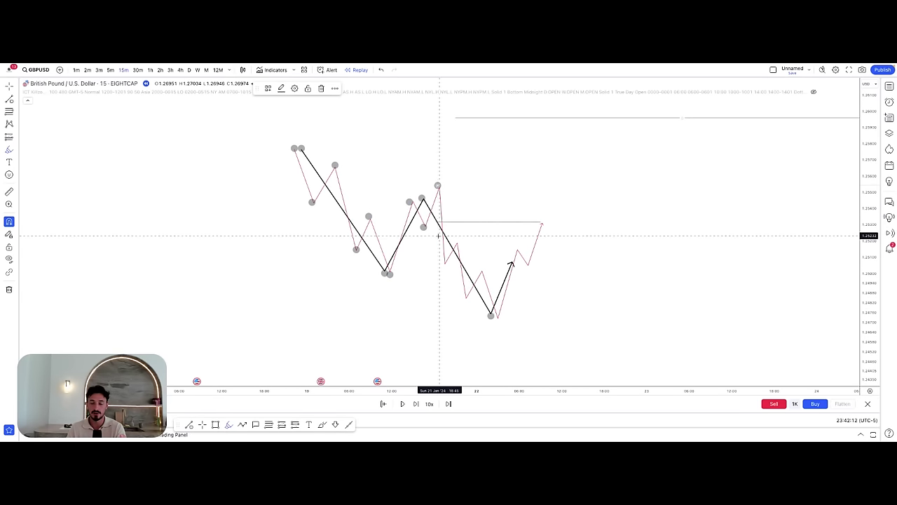
{"action": "left_click", "coordinate": [444, 264]}
- Highlight a short stroke beside the red retracement peak and a box around the retracement zone, and undo both
{"action": "mouse_move", "coordinate": [450, 177]}
{"action": "left_mouse_down"}
{"action": "mouse_move", "coordinate": [409, 246]}
{"action": "mouse_move", "coordinate": [459, 210]}
{"action": "mouse_move", "coordinate": [450, 196]}
{"action": "left_mouse_up"}
{"action": "left_click", "coordinate": [380, 69]}
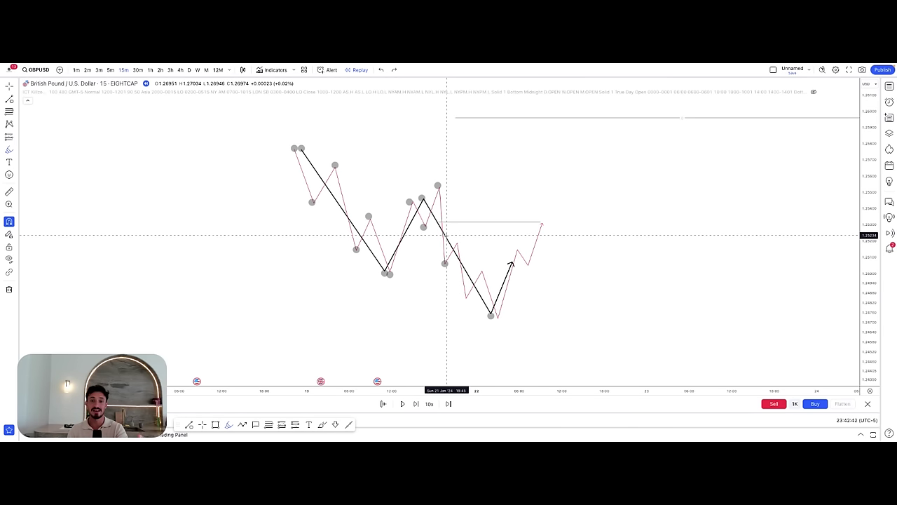
{"action": "mouse_move", "coordinate": [427, 202]}
{"action": "left_mouse_down"}
{"action": "mouse_move", "coordinate": [501, 200]}
{"action": "mouse_move", "coordinate": [424, 228]}
{"action": "mouse_move", "coordinate": [447, 205]}
{"action": "left_mouse_up"}
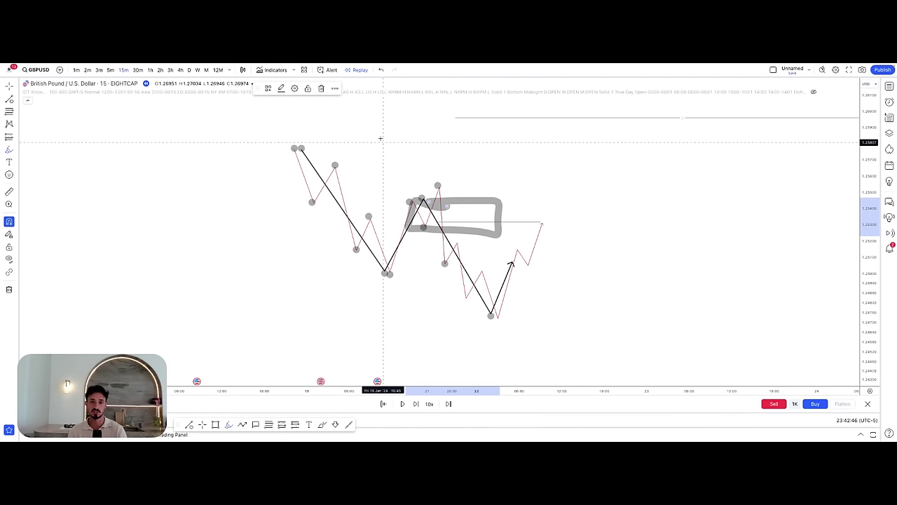
{"action": "left_click", "coordinate": [380, 69]}
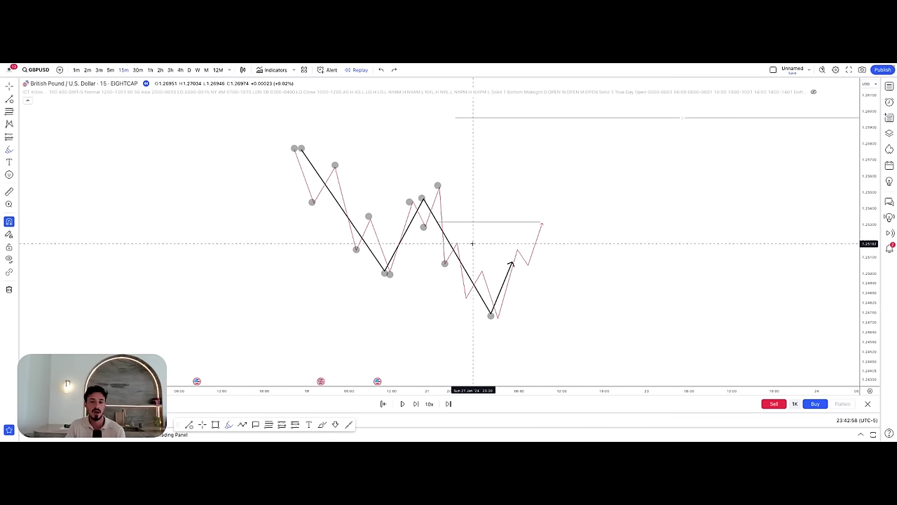
- Mark the red path's remaining lower highs and lows with Highlighter dots down to its lowest point
{"action": "left_click", "coordinate": [456, 243]}
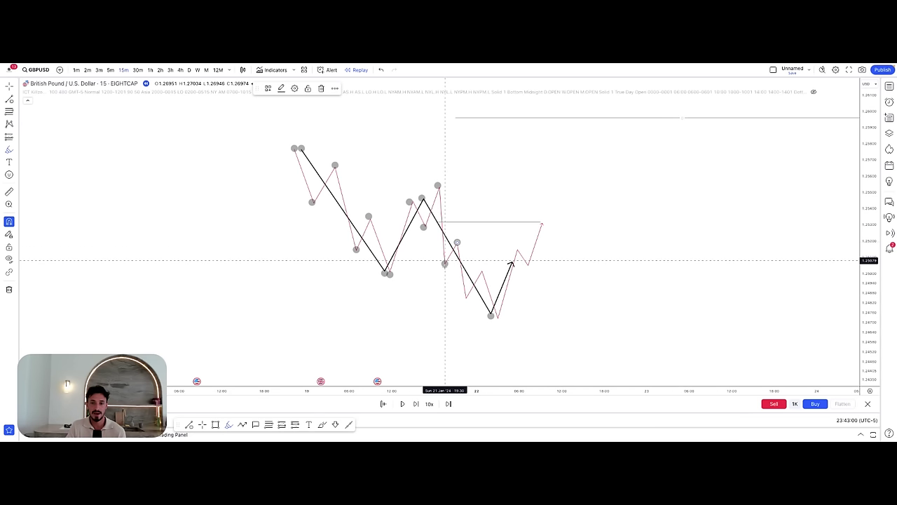
{"action": "left_click", "coordinate": [466, 297]}
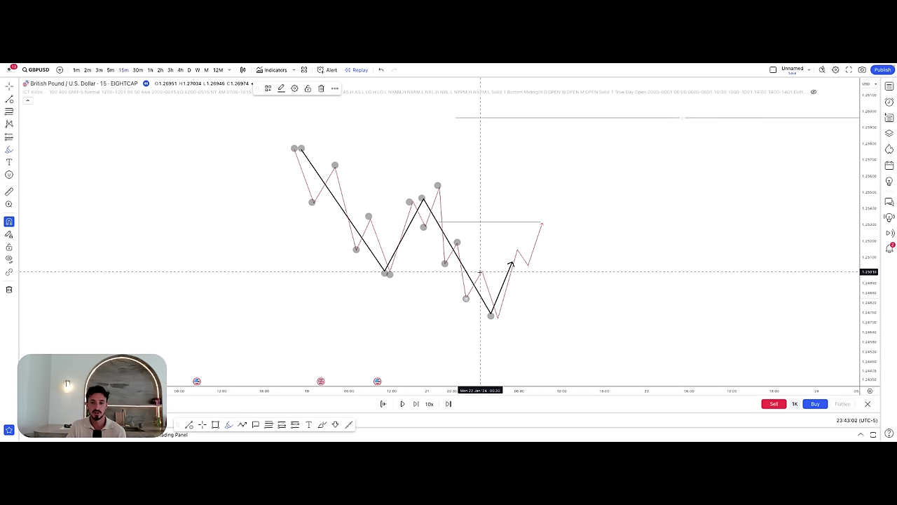
{"action": "left_click", "coordinate": [480, 270]}
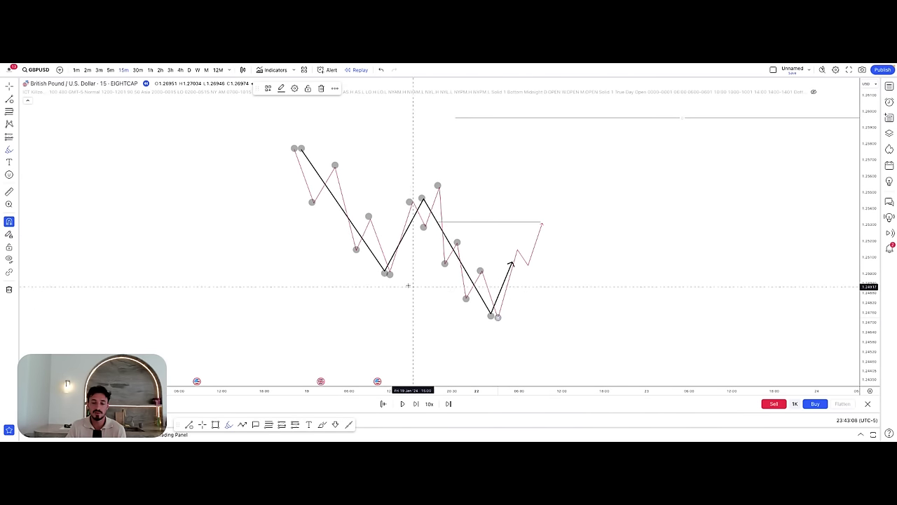
- Highlight horizontal levels from the black path's first low and the red path's last lower high, and dot the red rally's first high
{"action": "left_click_drag", "start_coordinate": [405, 272], "coordinate": [466, 271]}
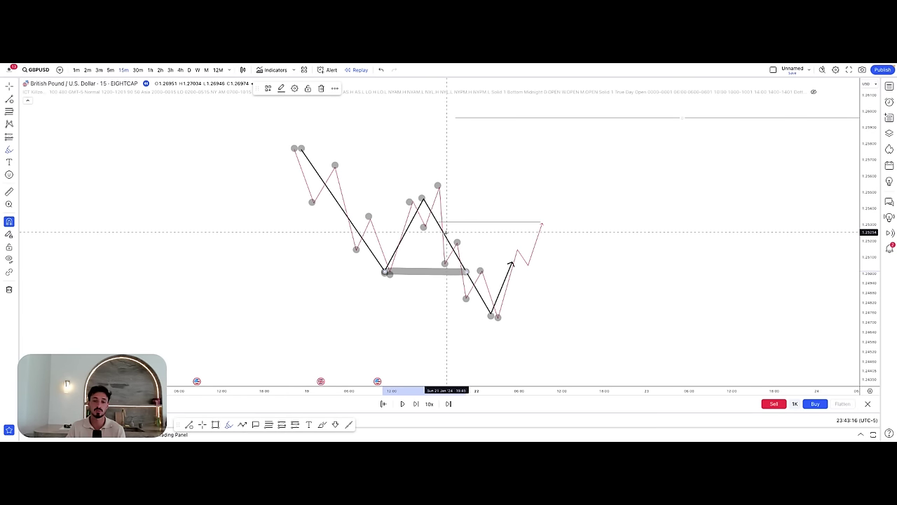
{"action": "left_click_drag", "start_coordinate": [445, 231], "coordinate": [505, 234]}
{"action": "left_click", "coordinate": [381, 70]}
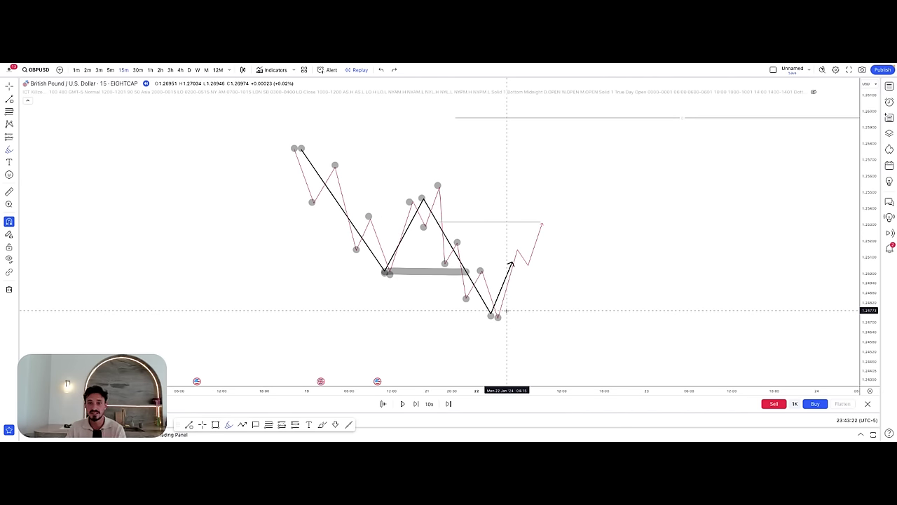
{"action": "left_click", "coordinate": [517, 248]}
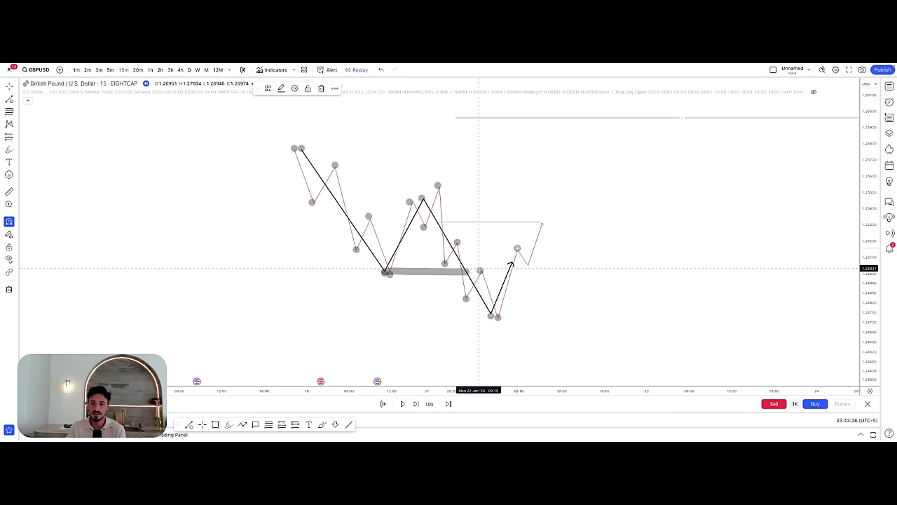
{"action": "left_click_drag", "start_coordinate": [480, 270], "coordinate": [519, 270]}
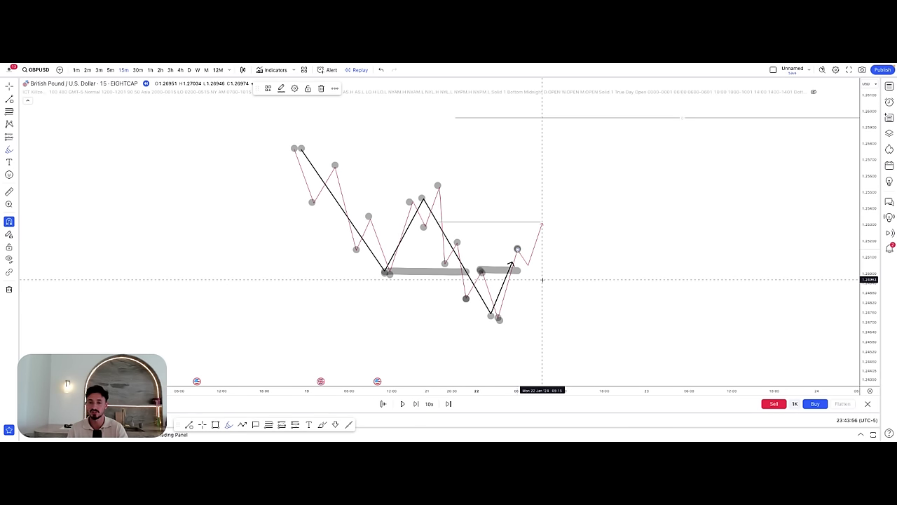
- Lower the red path's final pullback low to about 1.248
{"action": "left_click", "coordinate": [231, 228]}
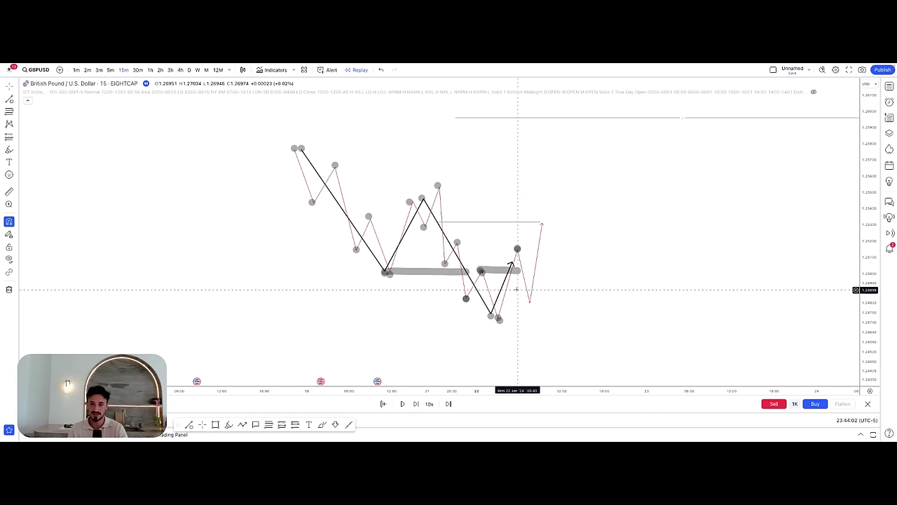
{"action": "double_click", "coordinate": [527, 301]}
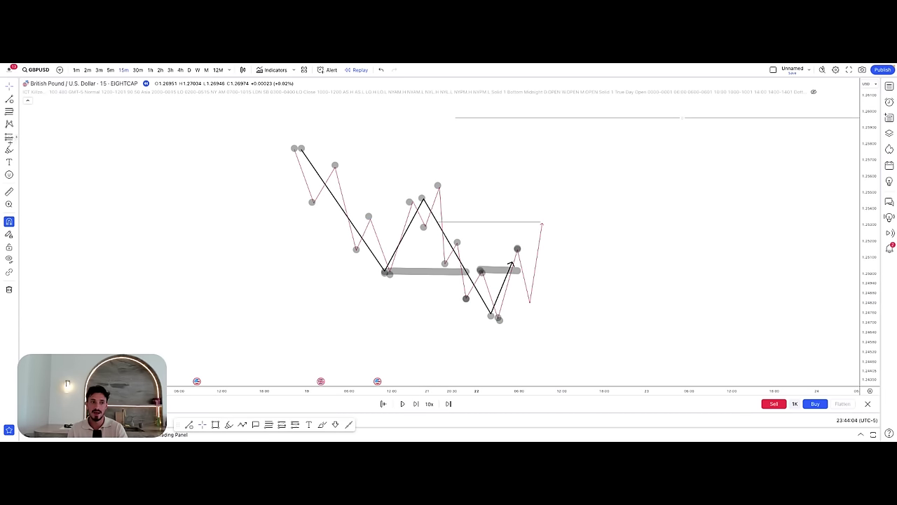
- Highlight levels, a circle and an arrow around the red path's lowered pullback, and undo them all
{"action": "mouse_move", "coordinate": [499, 293]}
{"action": "left_mouse_down"}
{"action": "mouse_move", "coordinate": [541, 295]}
{"action": "mouse_move", "coordinate": [527, 302]}
{"action": "left_mouse_up"}
{"action": "mouse_move", "coordinate": [481, 270]}
{"action": "left_mouse_down"}
{"action": "mouse_move", "coordinate": [511, 271]}
{"action": "mouse_move", "coordinate": [516, 291]}
{"action": "mouse_move", "coordinate": [538, 301]}
{"action": "mouse_move", "coordinate": [594, 287]}
{"action": "mouse_move", "coordinate": [581, 300]}
{"action": "left_mouse_up"}
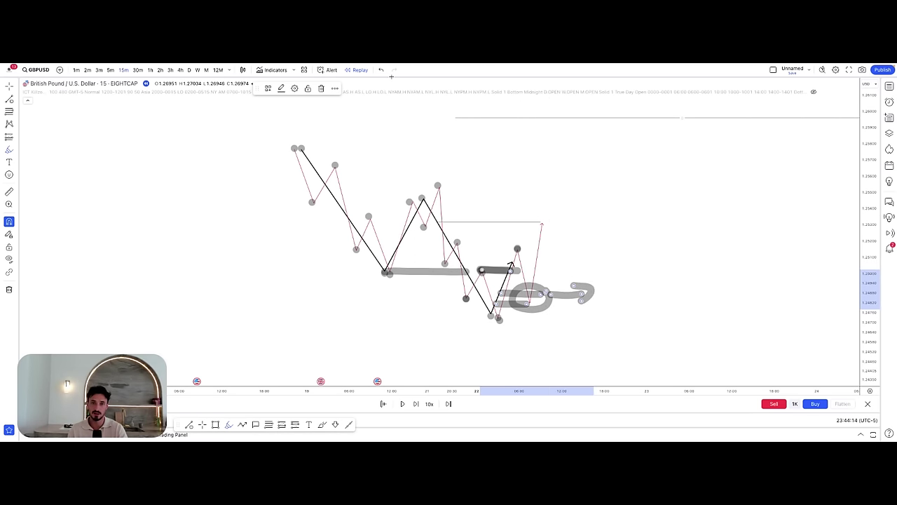
{"action": "left_click", "coordinate": [381, 69]}
{"action": "left_click", "coordinate": [381, 69]}
{"action": "left_click", "coordinate": [380, 69]}
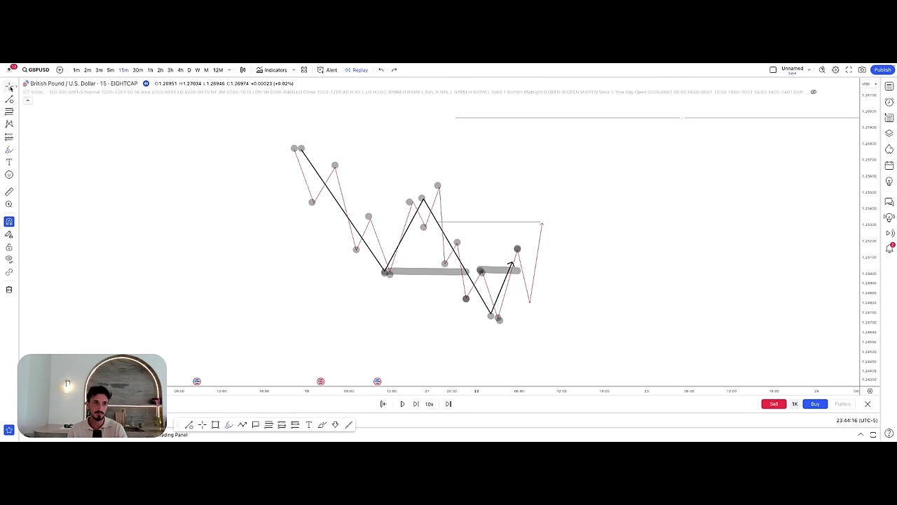
- Delete the drawn paths, horizontal line and highlights together, and return to the price candles below the grey zones
{"action": "mouse_move", "coordinate": [609, 315]}
{"action": "left_mouse_down"}
{"action": "mouse_move", "coordinate": [444, 254]}
{"action": "mouse_move", "coordinate": [228, 117]}
{"action": "left_mouse_up"}
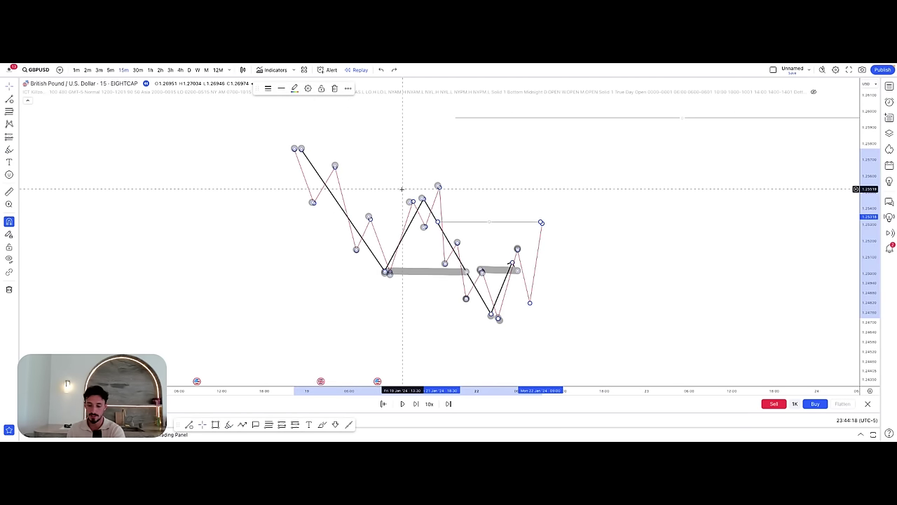
{"action": "key", "text": "Delete"}
{"action": "left_click_drag", "start_coordinate": [500, 226], "coordinate": [655, 340]}
{"action": "left_click_drag", "start_coordinate": [384, 194], "coordinate": [596, 292]}
{"action": "left_click_drag", "start_coordinate": [444, 329], "coordinate": [576, 329]}
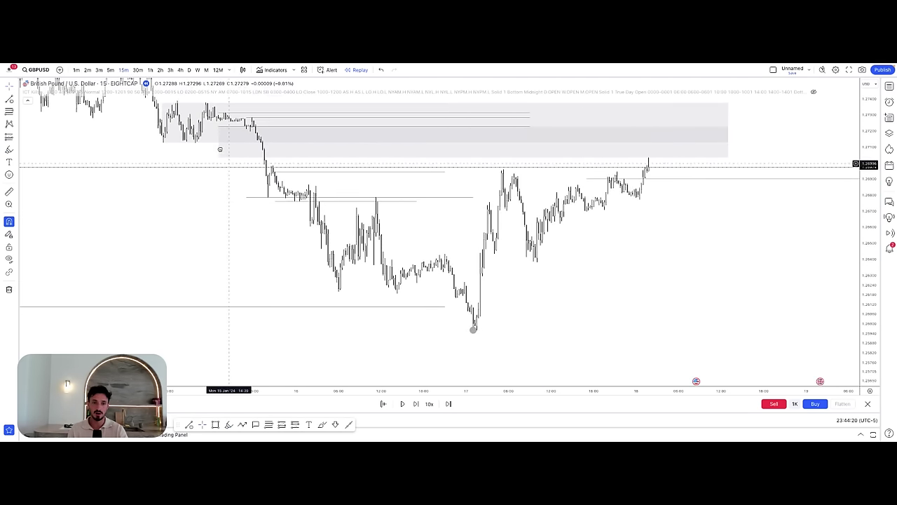
- Switch to the 4-hour timeframe, circle the grey zone above the latest candles with the Highlighter, and undo the circle
{"action": "left_click", "coordinate": [180, 69]}
{"action": "left_click_drag", "start_coordinate": [872, 156], "coordinate": [871, 339]}
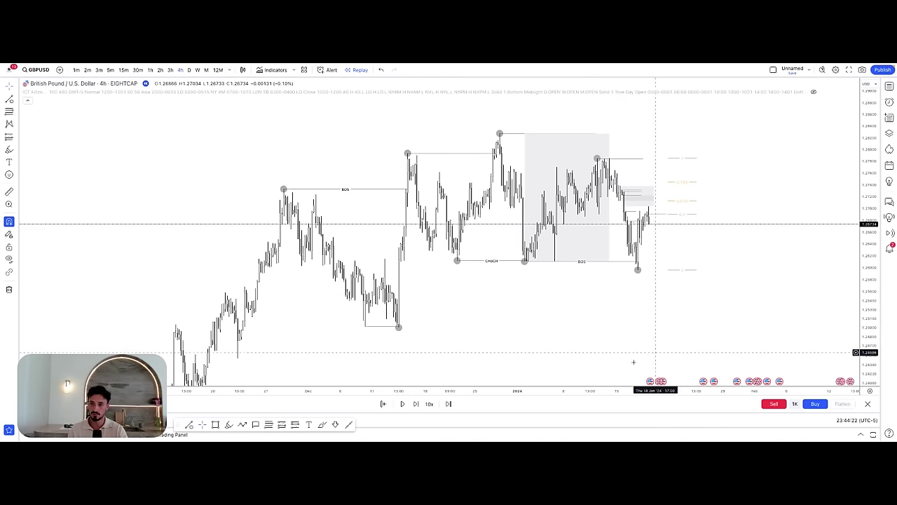
{"action": "left_click_drag", "start_coordinate": [596, 390], "coordinate": [354, 390]}
{"action": "left_click_drag", "start_coordinate": [522, 320], "coordinate": [572, 354]}
{"action": "left_click_drag", "start_coordinate": [873, 298], "coordinate": [871, 248]}
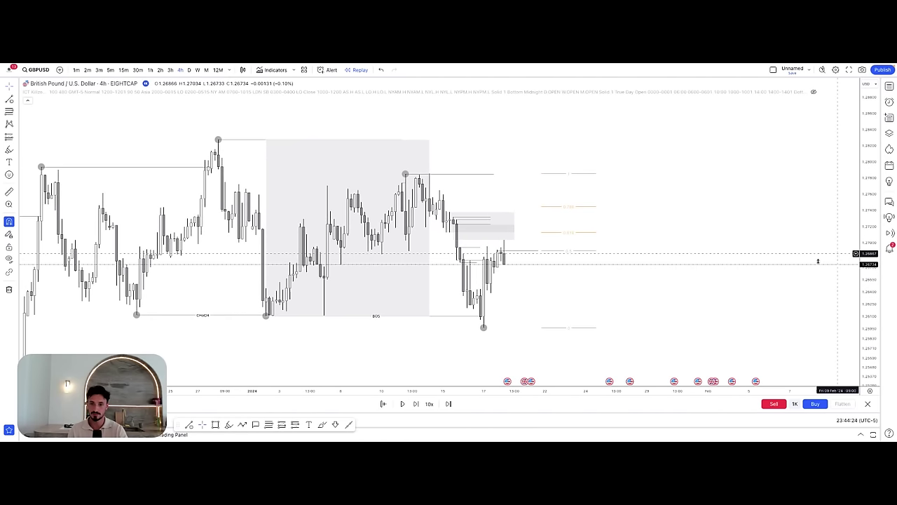
{"action": "left_click_drag", "start_coordinate": [794, 272], "coordinate": [807, 253]}
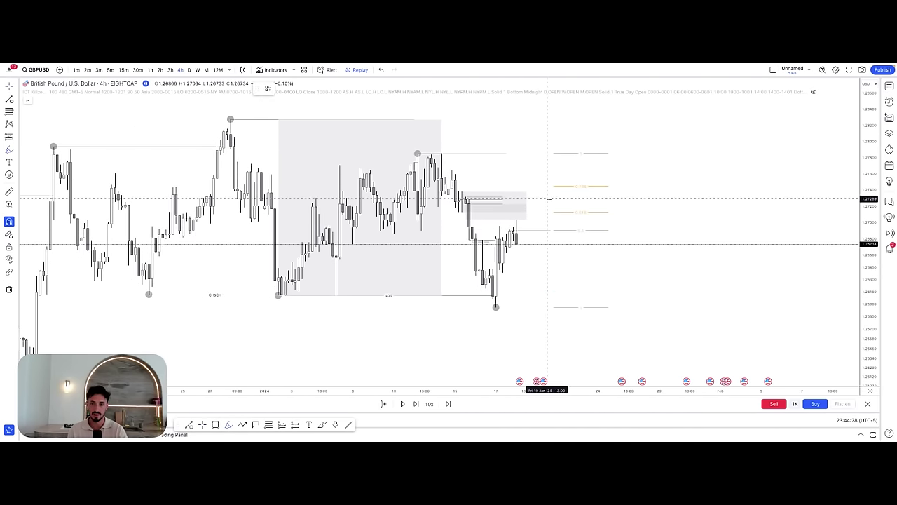
{"action": "mouse_move", "coordinate": [522, 188]}
{"action": "left_mouse_down"}
{"action": "mouse_move", "coordinate": [531, 217]}
{"action": "mouse_move", "coordinate": [555, 199]}
{"action": "left_mouse_up"}
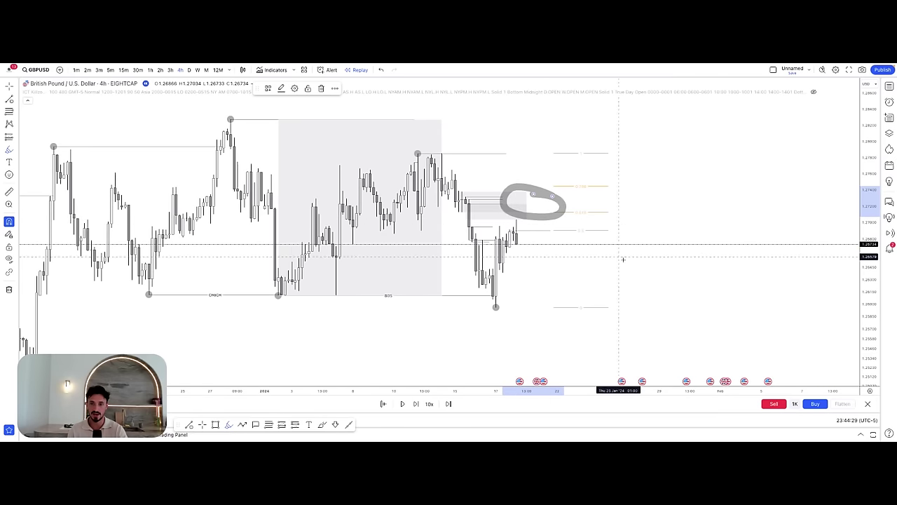
{"action": "left_click", "coordinate": [381, 69]}
- Return to the 15-minute timeframe and show the hidden ICT Killzones & Pivots indicator
{"action": "left_click", "coordinate": [123, 69]}
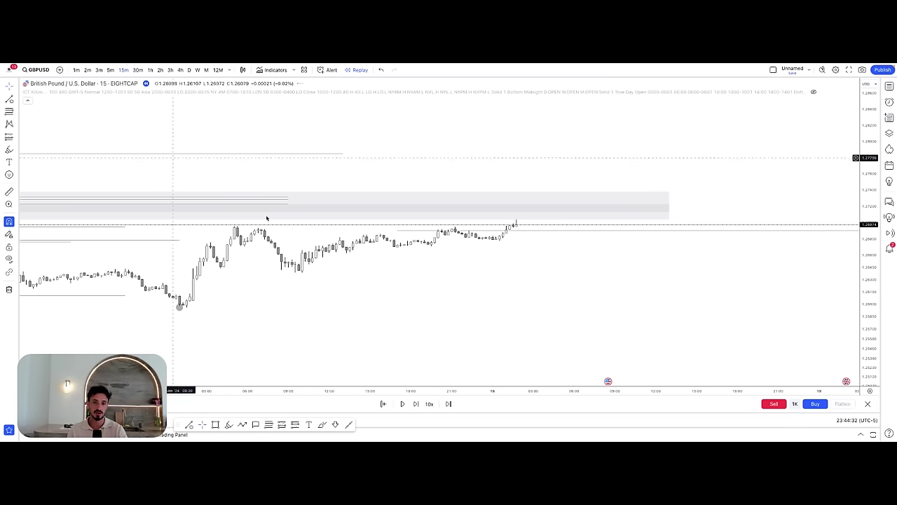
{"action": "scroll", "coordinate": [561, 282], "scroll_direction": "up", "scroll_amount": 5}
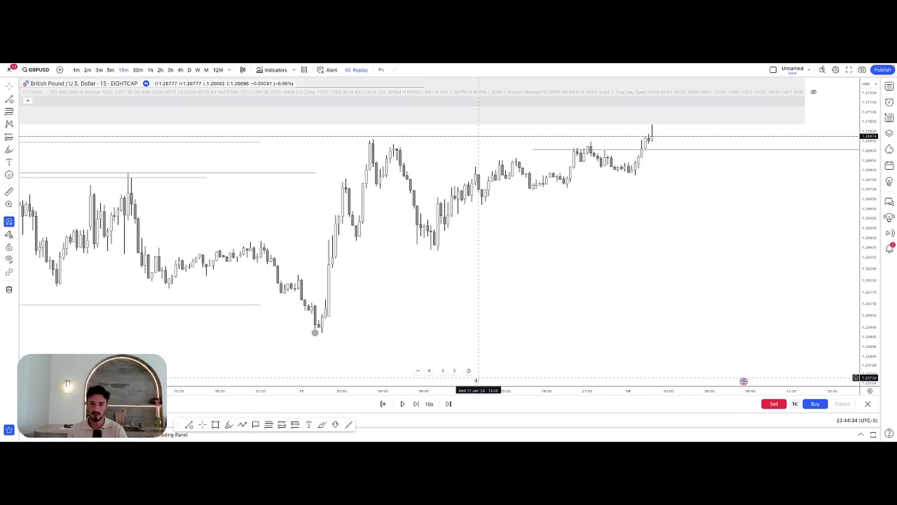
{"action": "left_click_drag", "start_coordinate": [479, 281], "coordinate": [708, 283]}
{"action": "left_click_drag", "start_coordinate": [864, 199], "coordinate": [864, 238]}
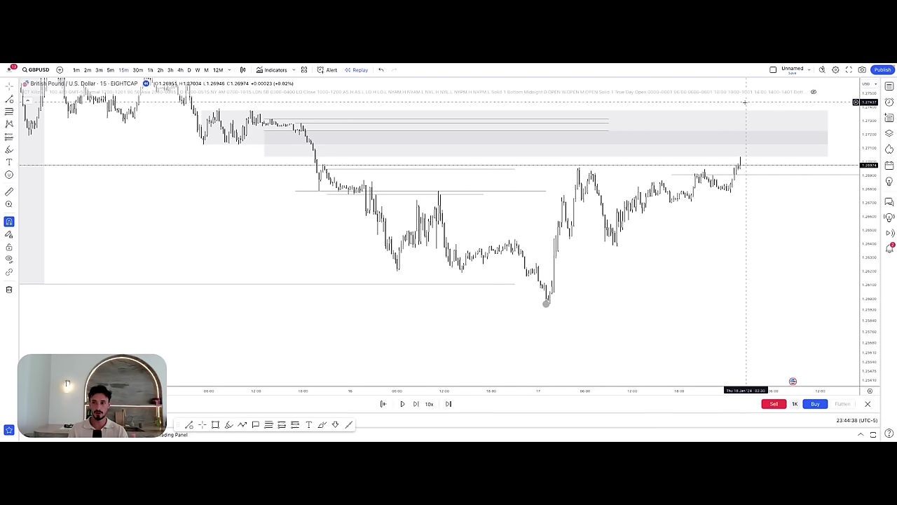
{"action": "left_click_drag", "start_coordinate": [785, 269], "coordinate": [735, 279]}
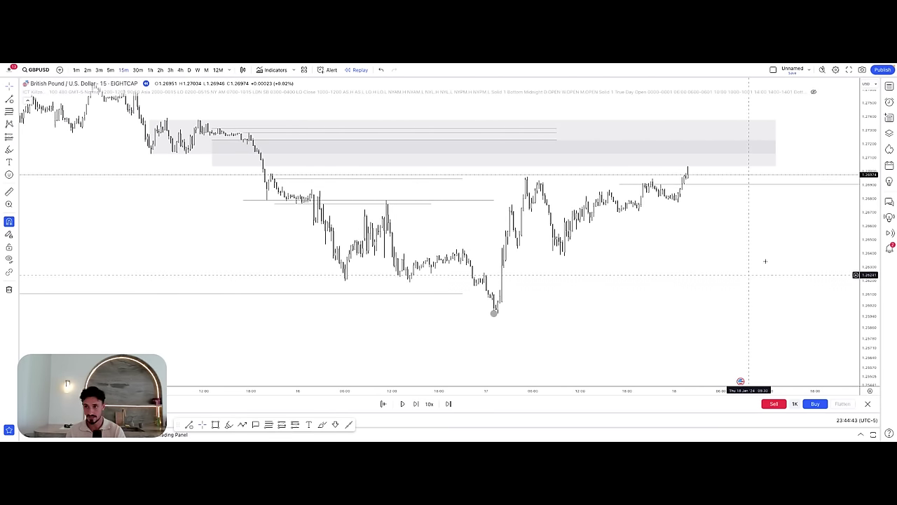
{"action": "left_click", "coordinate": [813, 91]}
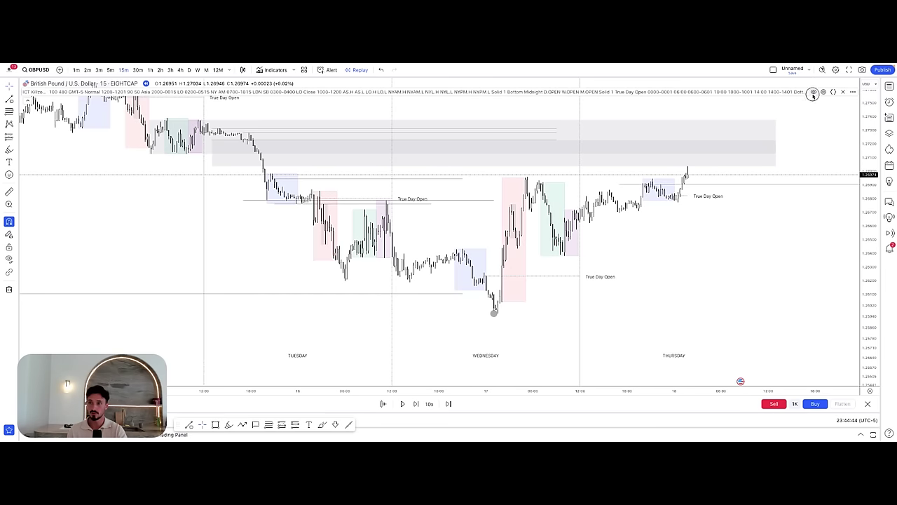
- Review the ICT Killzones & Pivots inputs from session times to timestamps, and examine the killzone boxes across the week's price action
{"action": "double_click", "coordinate": [454, 93]}
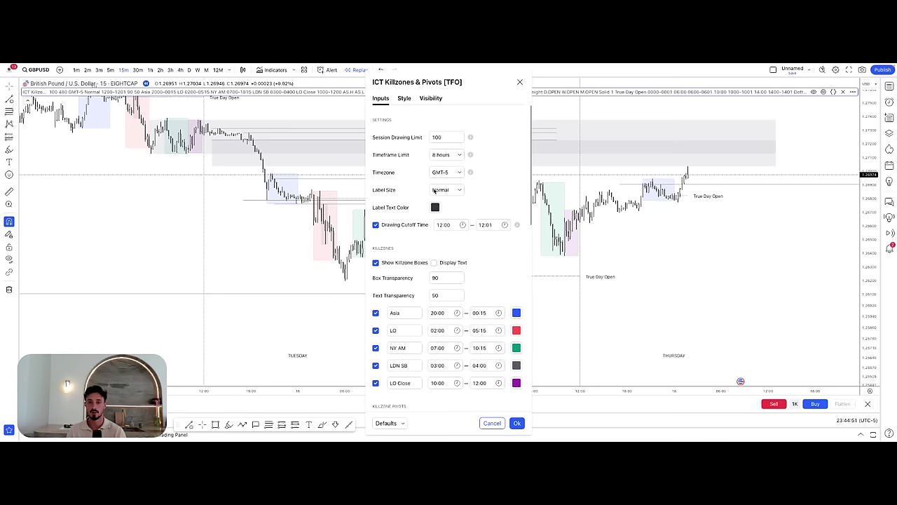
{"action": "scroll", "coordinate": [446, 289], "scroll_direction": "down", "scroll_amount": 1}
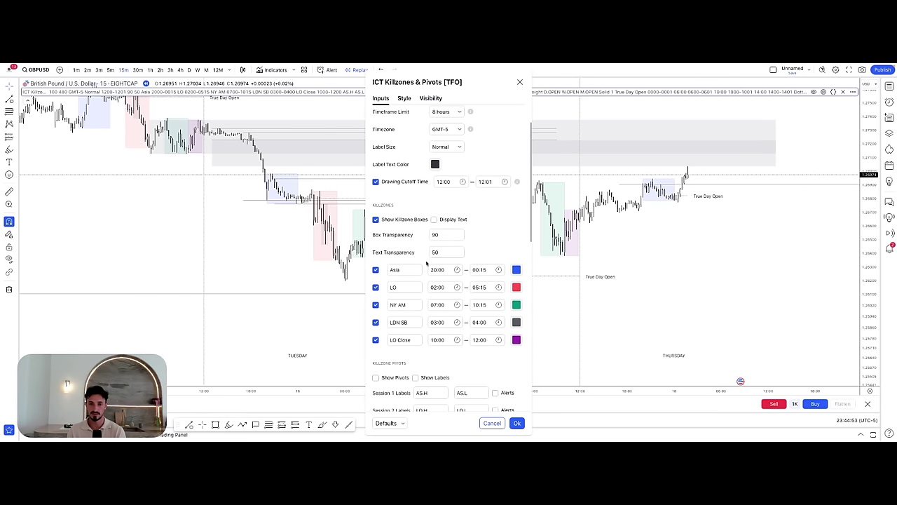
{"action": "scroll", "coordinate": [427, 273], "scroll_direction": "up", "scroll_amount": 1}
{"action": "scroll", "coordinate": [450, 360], "scroll_direction": "down", "scroll_amount": 1}
{"action": "scroll", "coordinate": [450, 360], "scroll_direction": "down", "scroll_amount": 10}
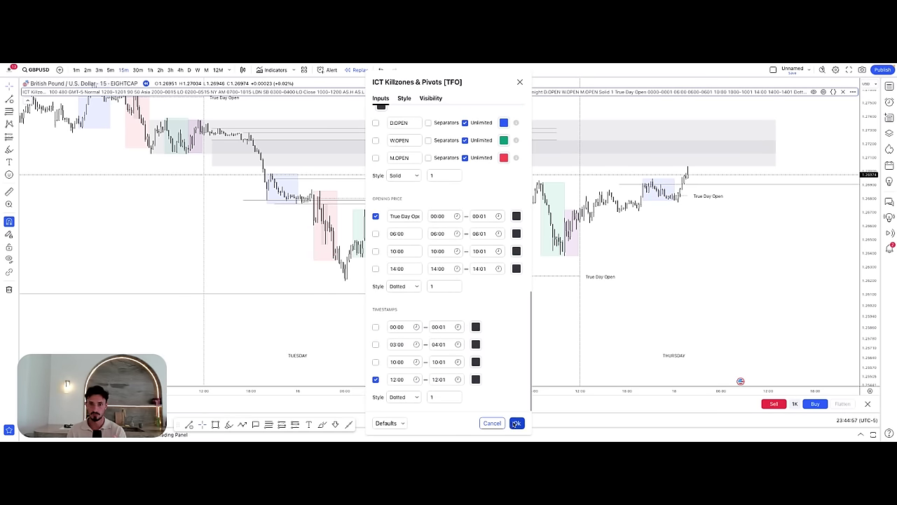
{"action": "left_click", "coordinate": [516, 423]}
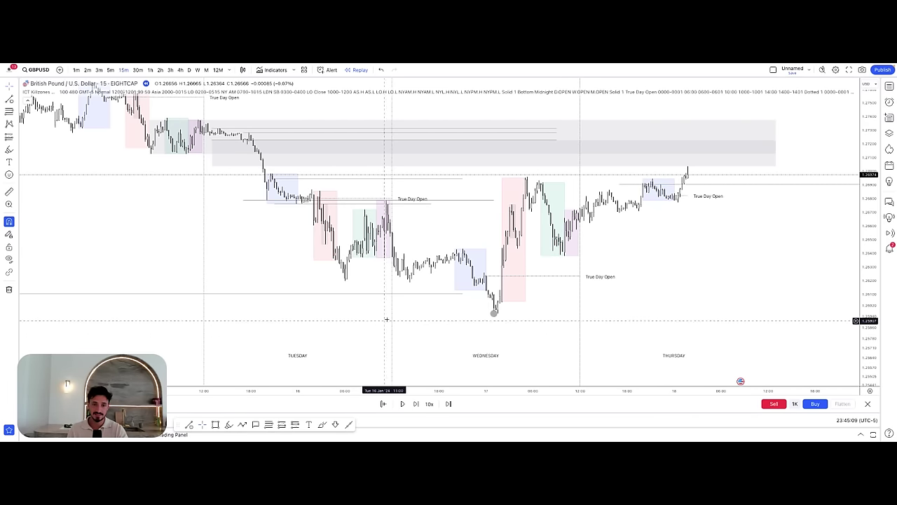
{"action": "left_click_drag", "start_coordinate": [413, 320], "coordinate": [475, 341]}
{"action": "left_click_drag", "start_coordinate": [431, 389], "coordinate": [557, 377]}
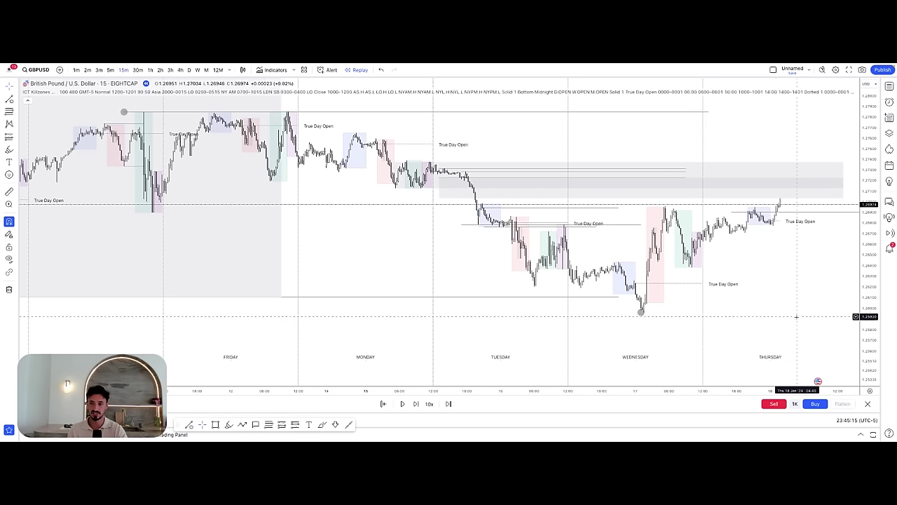
{"action": "left_click_drag", "start_coordinate": [797, 317], "coordinate": [562, 288]}
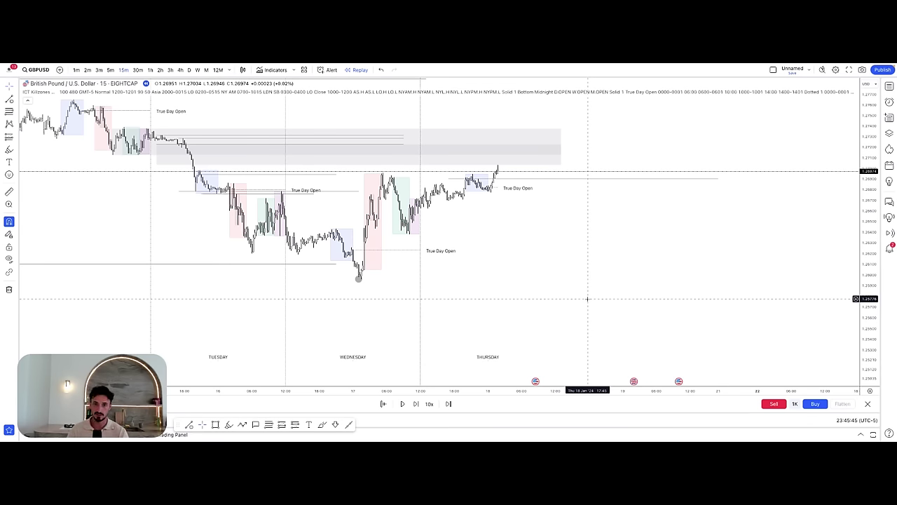
- Sketch a sideways range beside the latest candles, marking its upper and lower liquidity with lines, dollar signs and check marks, plus a dip-and-rally path
{"action": "left_click_drag", "start_coordinate": [588, 297], "coordinate": [543, 290]}
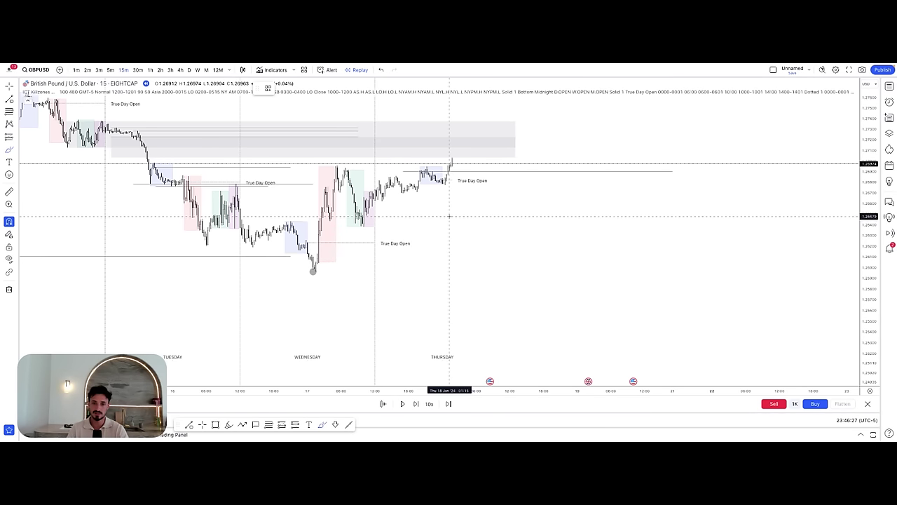
{"action": "mouse_move", "coordinate": [450, 219]}
{"action": "left_mouse_down"}
{"action": "mouse_move", "coordinate": [458, 252]}
{"action": "mouse_move", "coordinate": [480, 224]}
{"action": "mouse_move", "coordinate": [497, 257]}
{"action": "mouse_move", "coordinate": [516, 262]}
{"action": "mouse_move", "coordinate": [531, 219]}
{"action": "left_mouse_up"}
{"action": "mouse_move", "coordinate": [462, 267]}
{"action": "left_mouse_down"}
{"action": "mouse_move", "coordinate": [527, 267]}
{"action": "mouse_move", "coordinate": [490, 277]}
{"action": "mouse_move", "coordinate": [499, 286]}
{"action": "left_mouse_up"}
{"action": "mouse_move", "coordinate": [450, 216]}
{"action": "left_mouse_down"}
{"action": "mouse_move", "coordinate": [536, 217]}
{"action": "mouse_move", "coordinate": [492, 209]}
{"action": "mouse_move", "coordinate": [569, 254]}
{"action": "mouse_move", "coordinate": [575, 276]}
{"action": "left_mouse_up"}
{"action": "mouse_move", "coordinate": [511, 272]}
{"action": "left_mouse_down"}
{"action": "mouse_move", "coordinate": [517, 286]}
{"action": "mouse_move", "coordinate": [537, 252]}
{"action": "left_mouse_up"}
{"action": "mouse_move", "coordinate": [576, 275]}
{"action": "left_mouse_down"}
{"action": "mouse_move", "coordinate": [585, 250]}
{"action": "mouse_move", "coordinate": [633, 200]}
{"action": "left_mouse_up"}
{"action": "left_click_drag", "start_coordinate": [508, 197], "coordinate": [523, 186]}
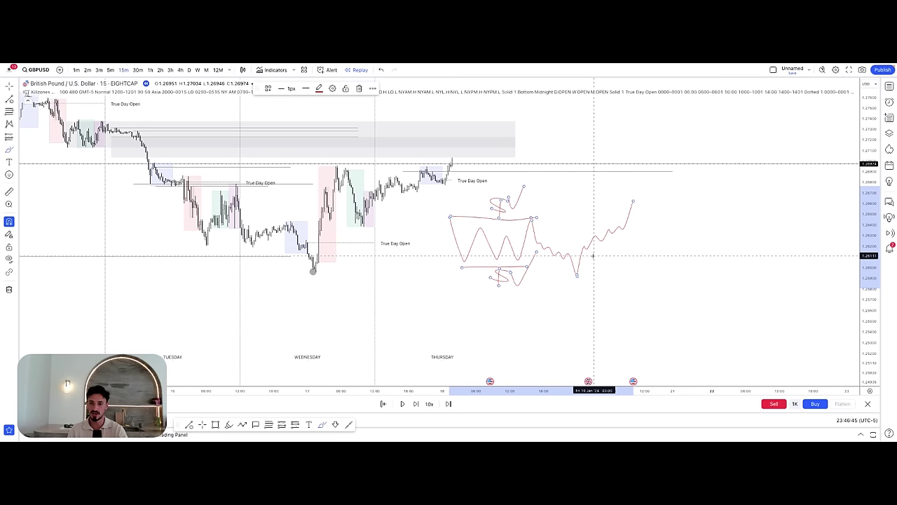
- Mark trendline and low liquidity beneath the sketched rally, and extend the path into a decline with descending highs and a rebound
{"action": "mouse_move", "coordinate": [586, 258]}
{"action": "left_mouse_down"}
{"action": "mouse_move", "coordinate": [626, 232]}
{"action": "mouse_move", "coordinate": [616, 254]}
{"action": "mouse_move", "coordinate": [618, 247]}
{"action": "left_mouse_up"}
{"action": "mouse_move", "coordinate": [579, 276]}
{"action": "left_mouse_down"}
{"action": "mouse_move", "coordinate": [605, 287]}
{"action": "mouse_move", "coordinate": [631, 274]}
{"action": "left_mouse_up"}
{"action": "mouse_move", "coordinate": [635, 202]}
{"action": "left_mouse_down"}
{"action": "mouse_move", "coordinate": [642, 238]}
{"action": "mouse_move", "coordinate": [653, 245]}
{"action": "mouse_move", "coordinate": [692, 229]}
{"action": "mouse_move", "coordinate": [715, 274]}
{"action": "mouse_move", "coordinate": [741, 264]}
{"action": "mouse_move", "coordinate": [750, 296]}
{"action": "left_mouse_up"}
{"action": "mouse_move", "coordinate": [620, 261]}
{"action": "left_mouse_down"}
{"action": "mouse_move", "coordinate": [643, 239]}
{"action": "mouse_move", "coordinate": [716, 226]}
{"action": "mouse_move", "coordinate": [749, 264]}
{"action": "left_mouse_up"}
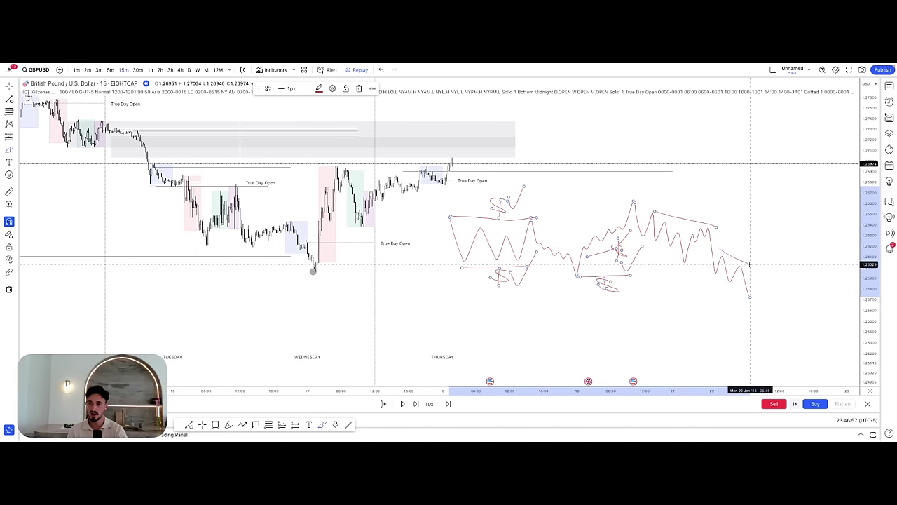
{"action": "left_click_drag", "start_coordinate": [750, 296], "coordinate": [780, 237]}
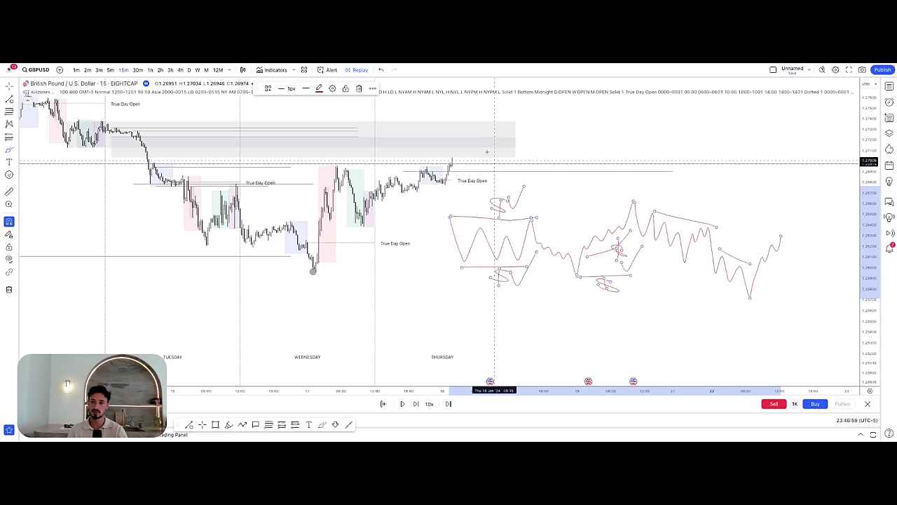
- Undo all the freehand market sketches beside the latest candles
{"action": "left_click", "coordinate": [381, 71]}
{"action": "left_click", "coordinate": [380, 70]}
{"action": "left_click", "coordinate": [380, 70]}
{"action": "left_click", "coordinate": [380, 70]}
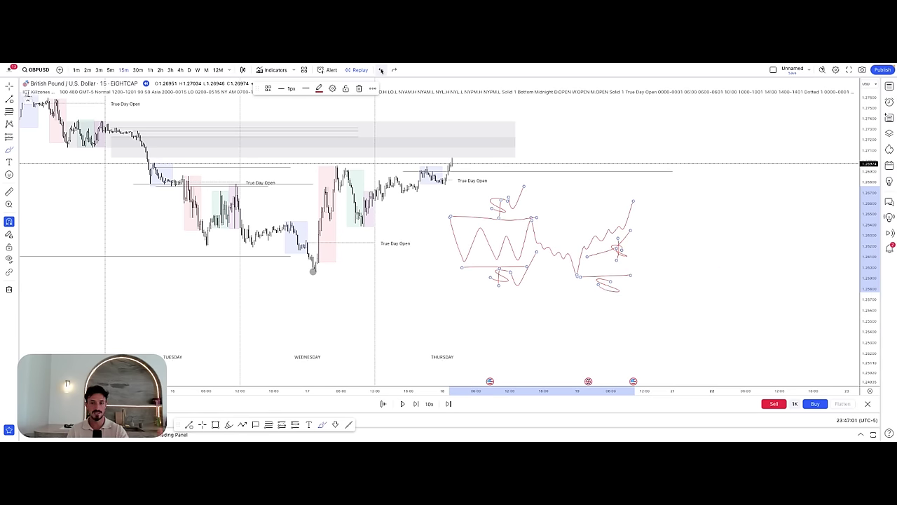
{"action": "left_click", "coordinate": [380, 71]}
{"action": "left_click", "coordinate": [380, 71]}
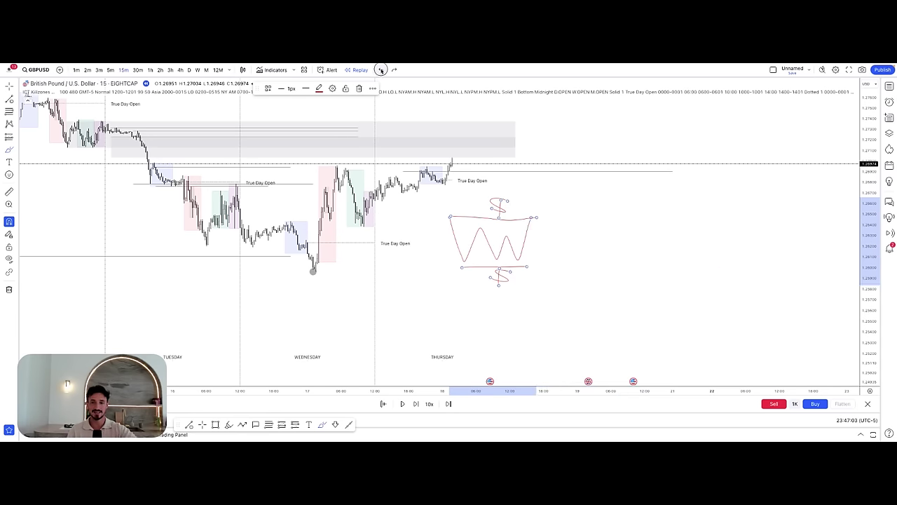
{"action": "left_click", "coordinate": [380, 70]}
{"action": "left_click", "coordinate": [380, 70]}
{"action": "left_click", "coordinate": [381, 70]}
{"action": "left_click", "coordinate": [380, 71]}
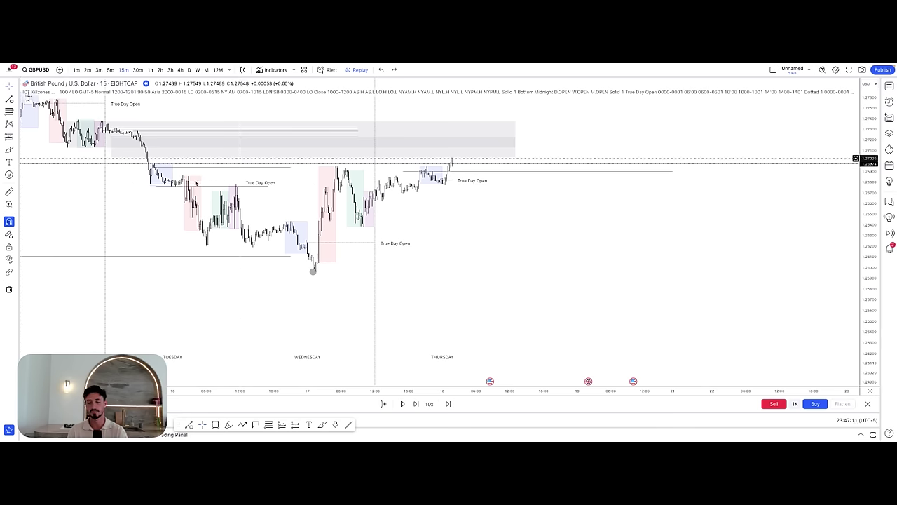
- Circle the matching early-January lows along the BOS line, and undo the circle
{"action": "left_click_drag", "start_coordinate": [603, 259], "coordinate": [748, 274]}
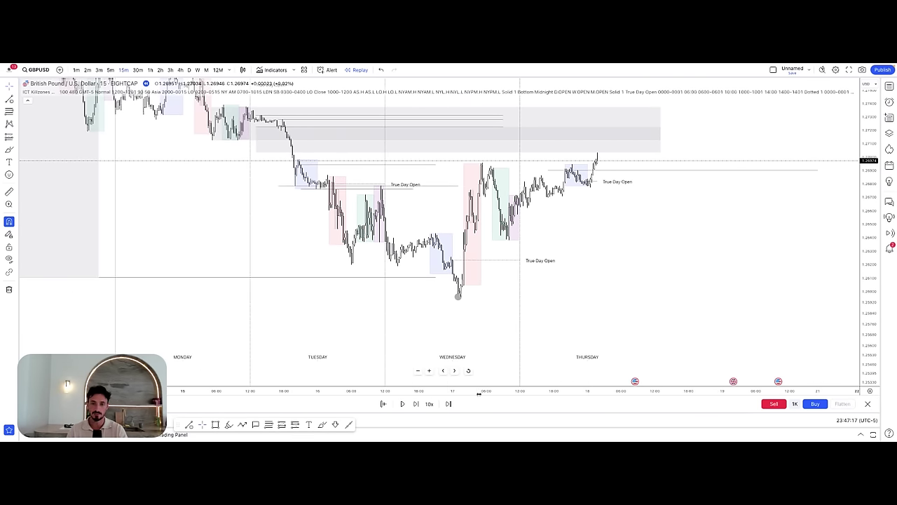
{"action": "left_click_drag", "start_coordinate": [479, 393], "coordinate": [715, 357]}
{"action": "left_click_drag", "start_coordinate": [868, 214], "coordinate": [852, 268]}
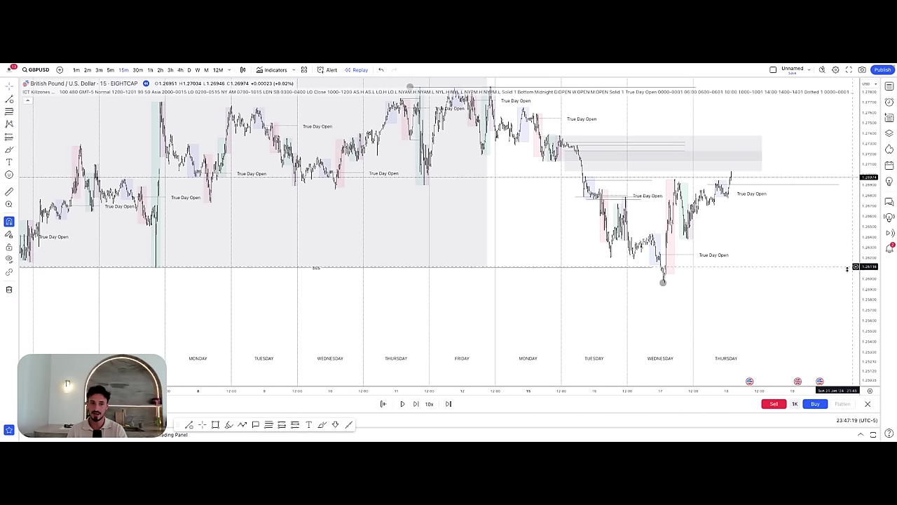
{"action": "left_click_drag", "start_coordinate": [490, 309], "coordinate": [672, 313]}
{"action": "left_click_drag", "start_coordinate": [541, 300], "coordinate": [493, 301]}
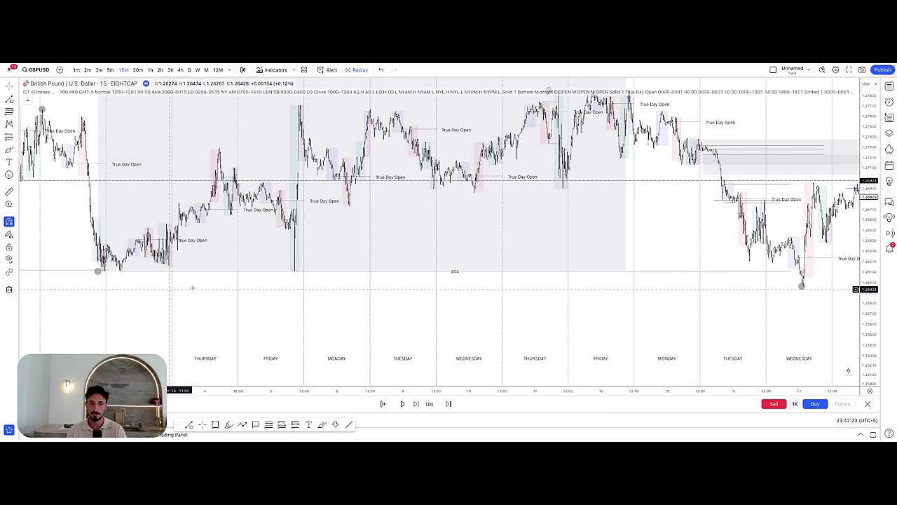
{"action": "scroll", "coordinate": [254, 285], "scroll_direction": "right", "scroll_amount": 2}
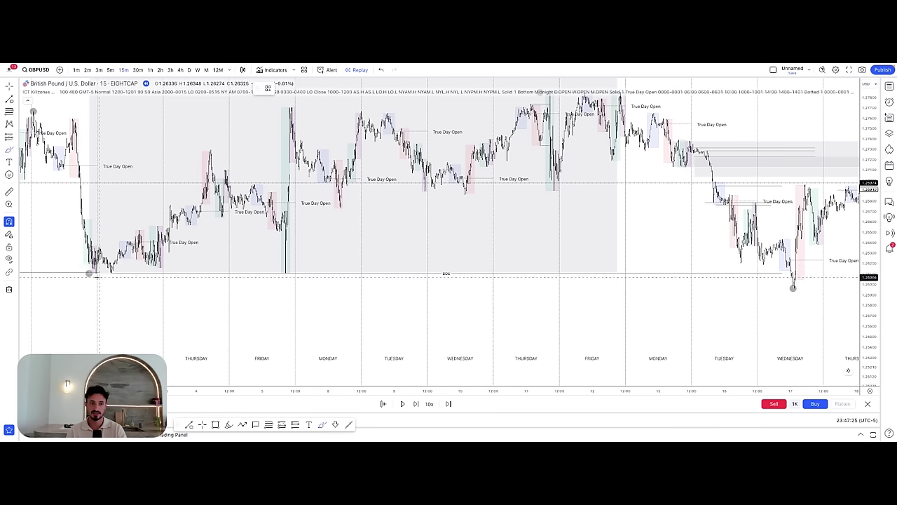
{"action": "mouse_move", "coordinate": [93, 275]}
{"action": "left_mouse_down"}
{"action": "mouse_move", "coordinate": [210, 285]}
{"action": "mouse_move", "coordinate": [287, 266]}
{"action": "mouse_move", "coordinate": [168, 256]}
{"action": "mouse_move", "coordinate": [88, 263]}
{"action": "left_mouse_up"}
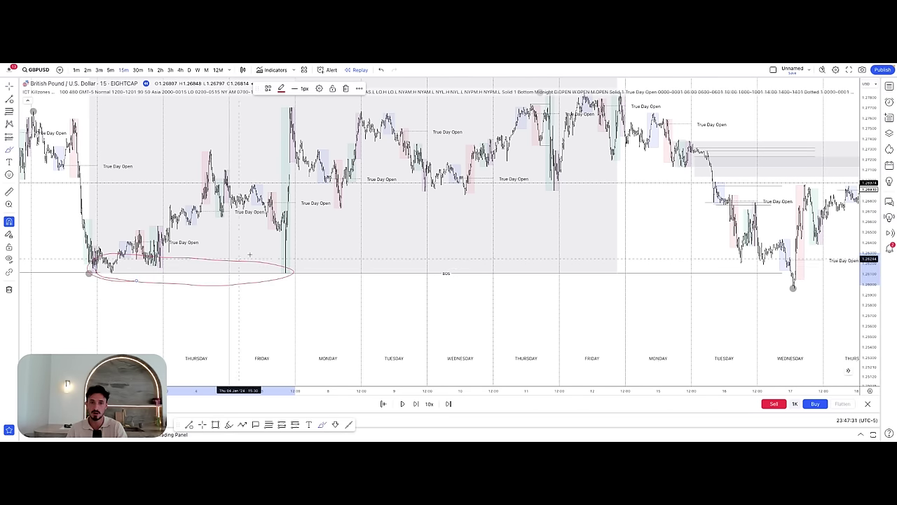
{"action": "left_click", "coordinate": [380, 71]}
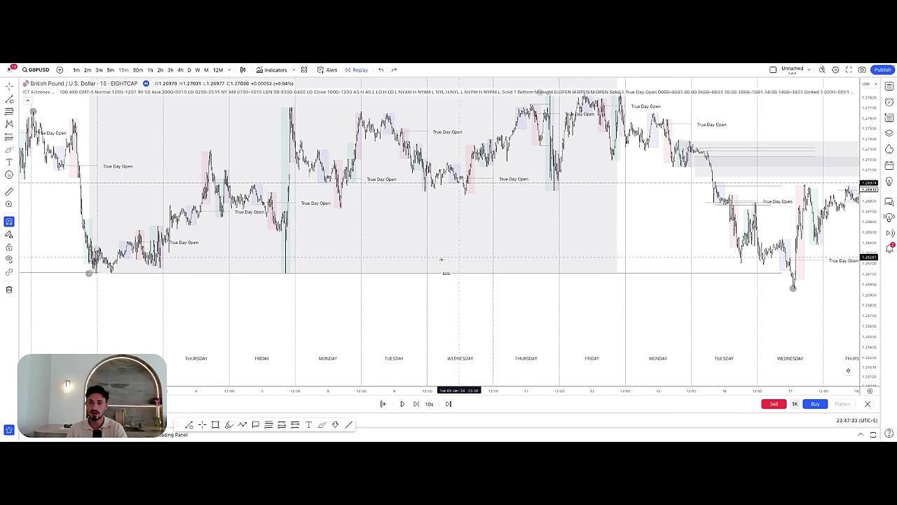
- Draw a rising curve beneath price from the Friday low, and underline the successive swing lows and the equal lows near the BOS line
{"action": "left_click", "coordinate": [288, 276]}
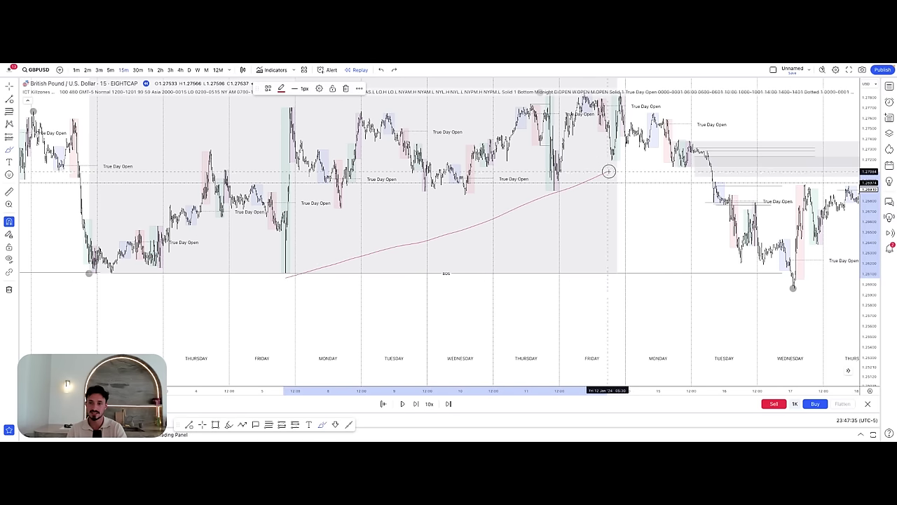
{"action": "left_click", "coordinate": [632, 159]}
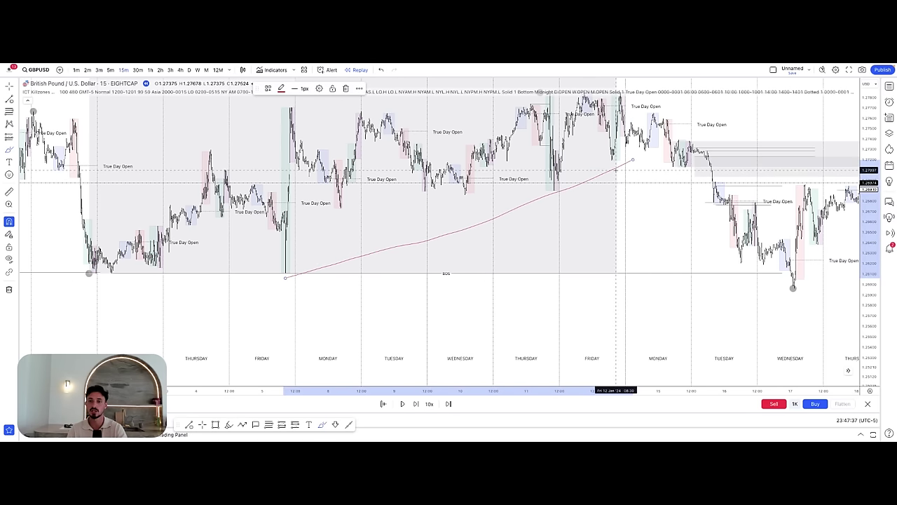
{"action": "left_click_drag", "start_coordinate": [613, 160], "coordinate": [639, 161]}
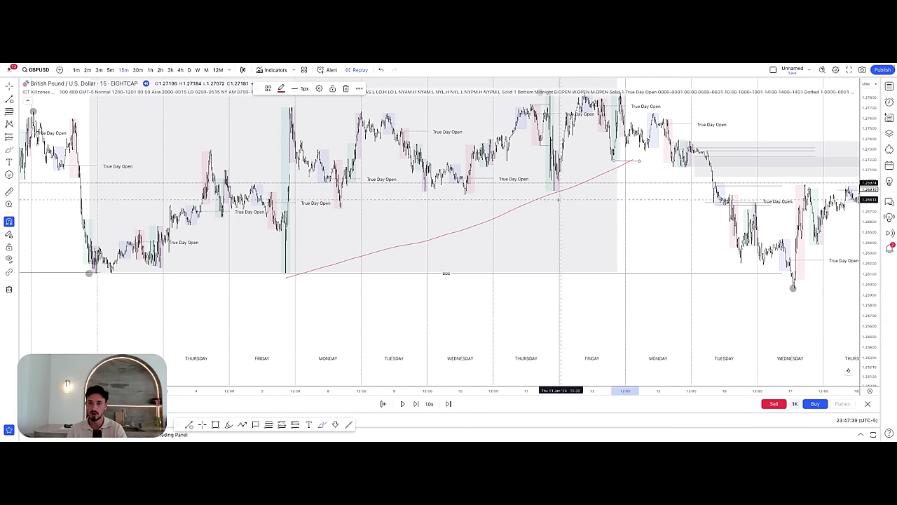
{"action": "left_click_drag", "start_coordinate": [555, 194], "coordinate": [581, 195]}
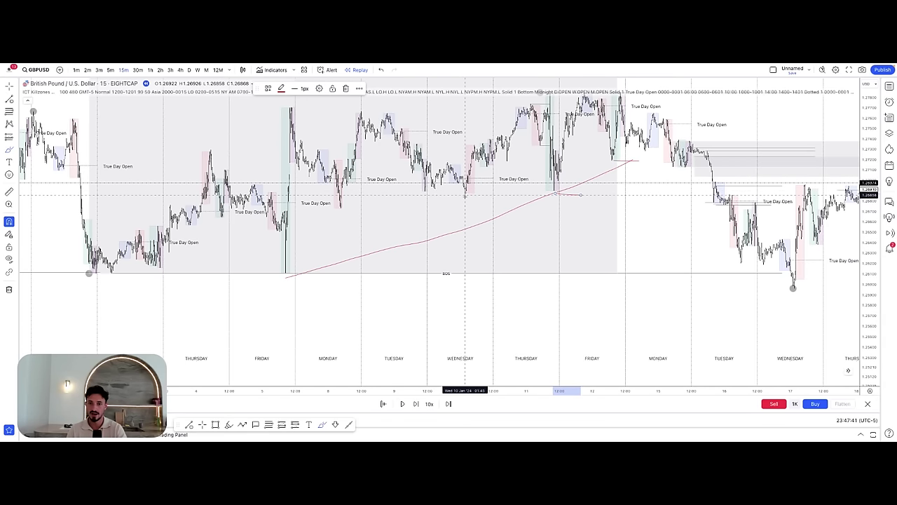
{"action": "left_click_drag", "start_coordinate": [464, 194], "coordinate": [502, 196]}
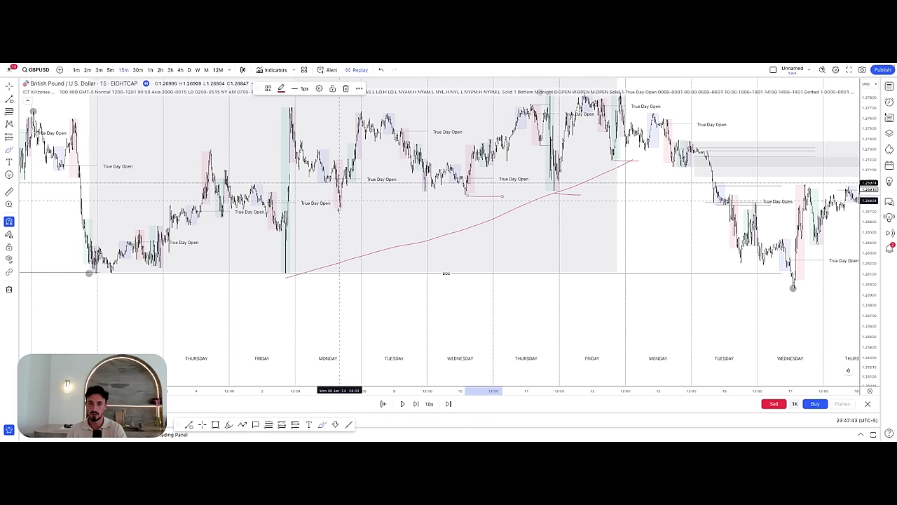
{"action": "left_click_drag", "start_coordinate": [339, 208], "coordinate": [384, 208]}
{"action": "left_click_drag", "start_coordinate": [109, 276], "coordinate": [283, 275]}
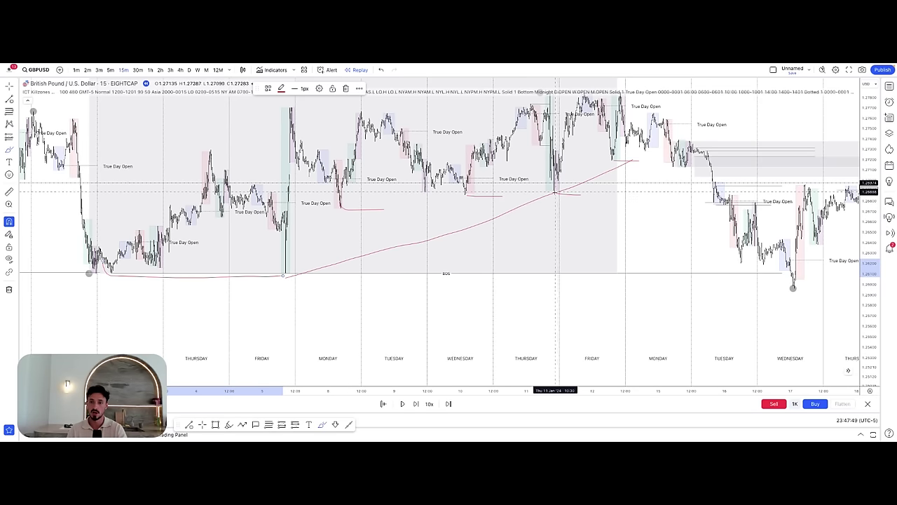
- Sketch a small rising structure with marked highs and lows below the candles, and undo all the freehand drawings
{"action": "mouse_move", "coordinate": [508, 329]}
{"action": "left_mouse_down"}
{"action": "mouse_move", "coordinate": [542, 286]}
{"action": "mouse_move", "coordinate": [580, 285]}
{"action": "left_mouse_up"}
{"action": "mouse_move", "coordinate": [527, 311]}
{"action": "left_mouse_down"}
{"action": "mouse_move", "coordinate": [566, 311]}
{"action": "mouse_move", "coordinate": [546, 300]}
{"action": "mouse_move", "coordinate": [555, 290]}
{"action": "mouse_move", "coordinate": [568, 300]}
{"action": "mouse_move", "coordinate": [562, 307]}
{"action": "mouse_move", "coordinate": [569, 293]}
{"action": "mouse_move", "coordinate": [588, 294]}
{"action": "left_mouse_up"}
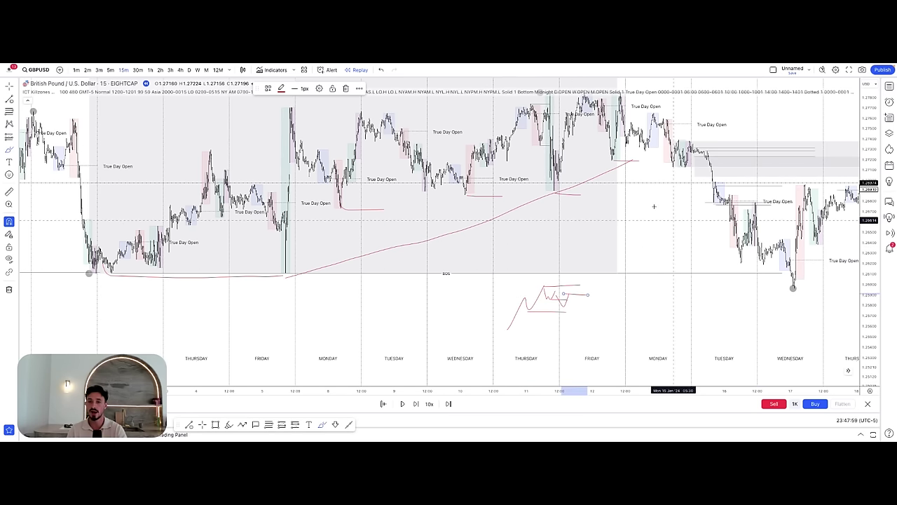
{"action": "left_click", "coordinate": [381, 70]}
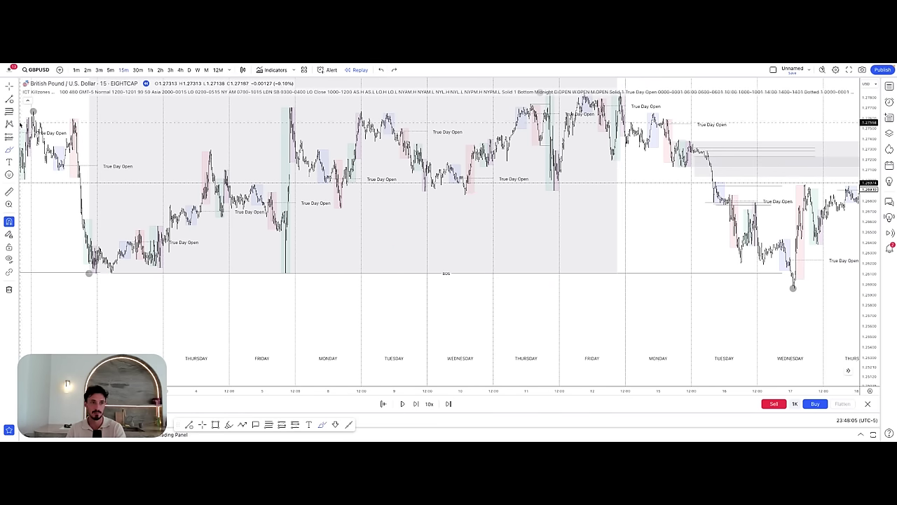
- Circle the equal lows near the BOS line, draw a rising liquidity curve with a dollar sign, and trace the decline to Wednesday's low
{"action": "left_click_drag", "start_coordinate": [530, 268], "coordinate": [513, 284]}
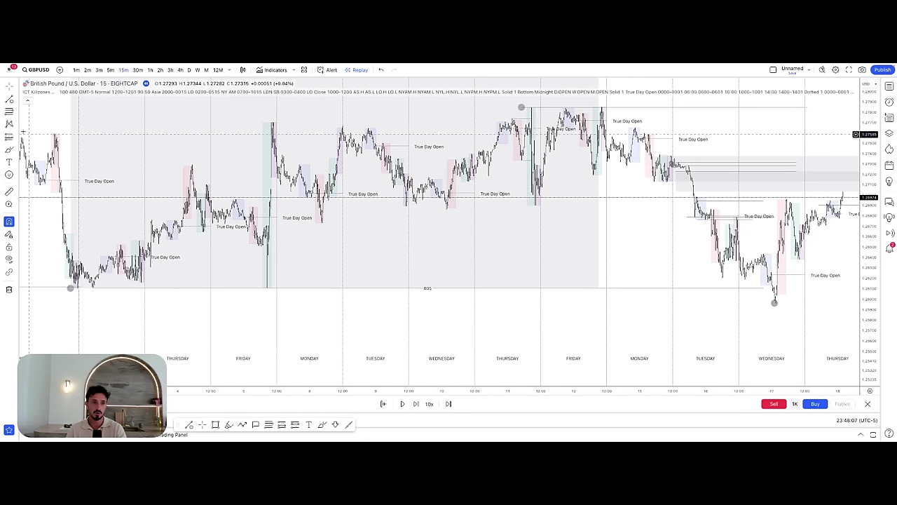
{"action": "left_click", "coordinate": [8, 151]}
{"action": "mouse_move", "coordinate": [74, 284]}
{"action": "left_mouse_down"}
{"action": "mouse_move", "coordinate": [296, 292]}
{"action": "mouse_move", "coordinate": [211, 305]}
{"action": "left_mouse_up"}
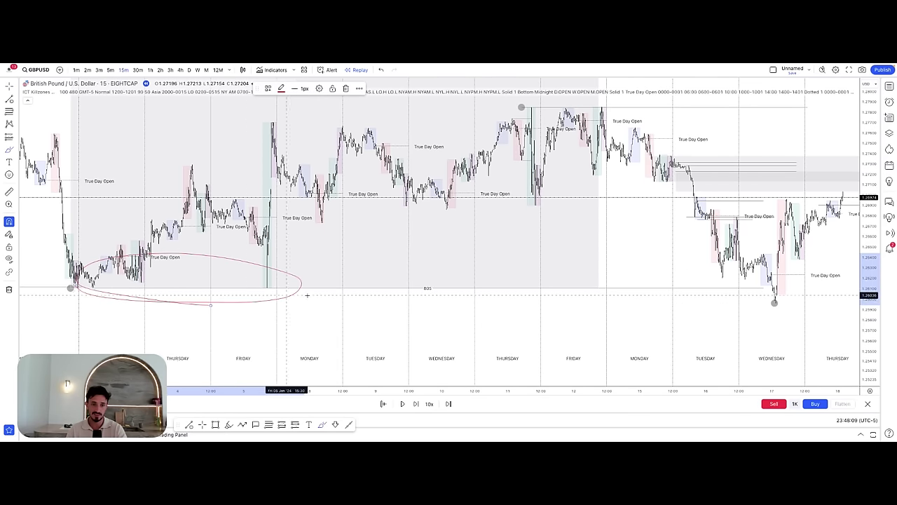
{"action": "mouse_move", "coordinate": [281, 263]}
{"action": "left_mouse_down"}
{"action": "mouse_move", "coordinate": [437, 231]}
{"action": "mouse_move", "coordinate": [552, 191]}
{"action": "mouse_move", "coordinate": [486, 231]}
{"action": "mouse_move", "coordinate": [500, 238]}
{"action": "left_mouse_up"}
{"action": "scroll", "coordinate": [601, 386], "scroll_direction": "up", "scroll_amount": 5}
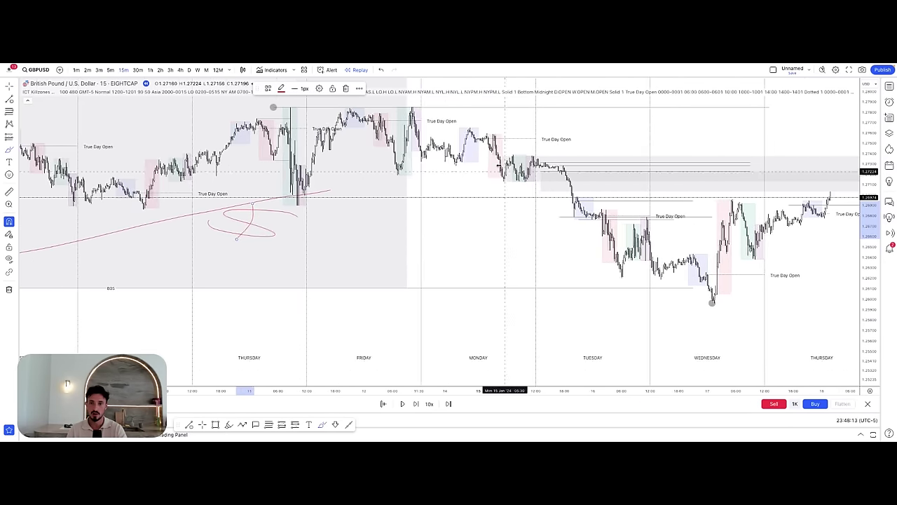
{"action": "left_click_drag", "start_coordinate": [411, 111], "coordinate": [712, 306]}
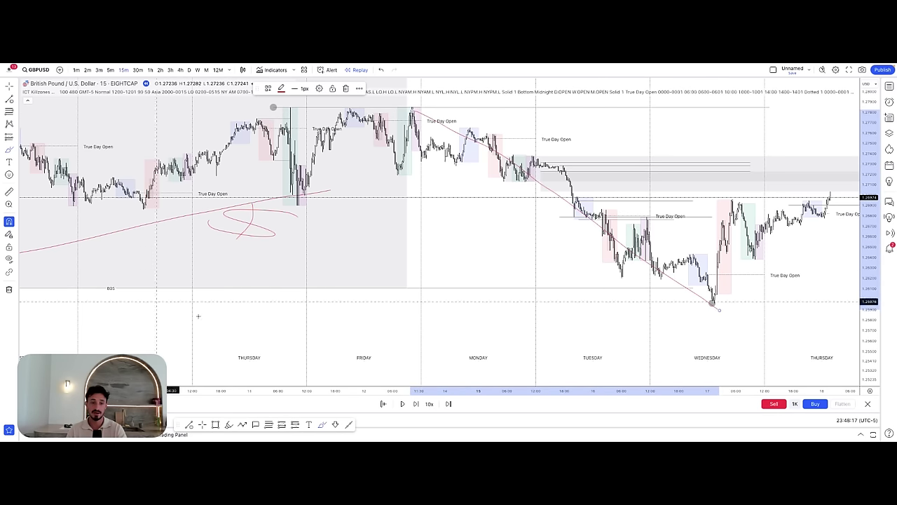
- Draw another rising line beneath the circled lows, and undo all the liquidity drawings
{"action": "scroll", "coordinate": [454, 363], "scroll_direction": "down", "scroll_amount": 3}
{"action": "scroll", "coordinate": [454, 363], "scroll_direction": "down", "scroll_amount": 2}
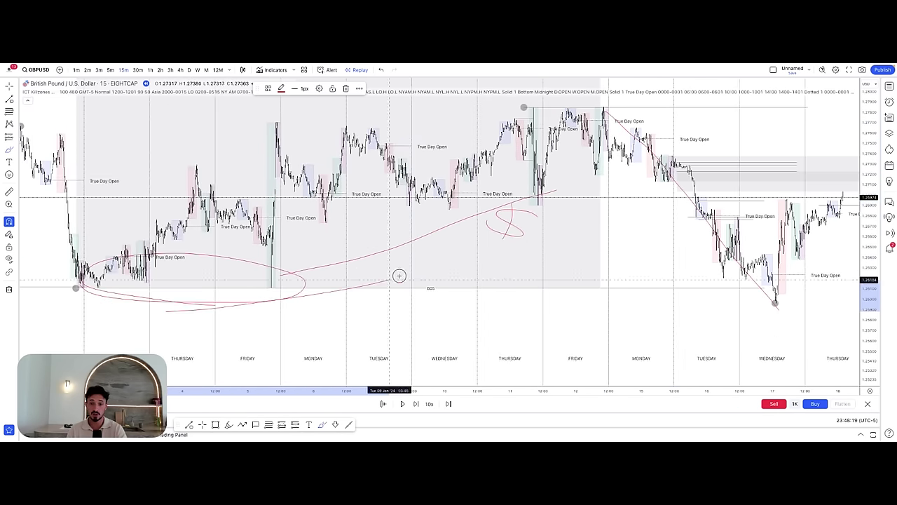
{"action": "left_click", "coordinate": [381, 73]}
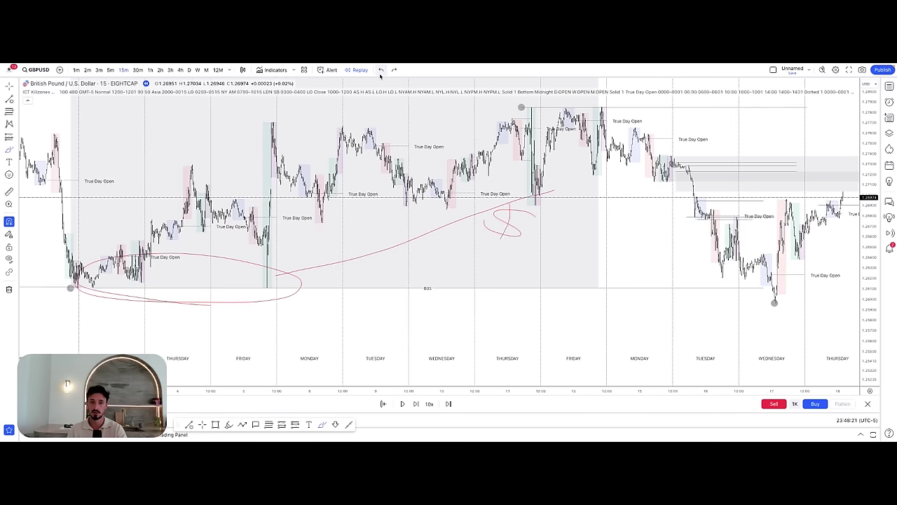
{"action": "left_click", "coordinate": [380, 72]}
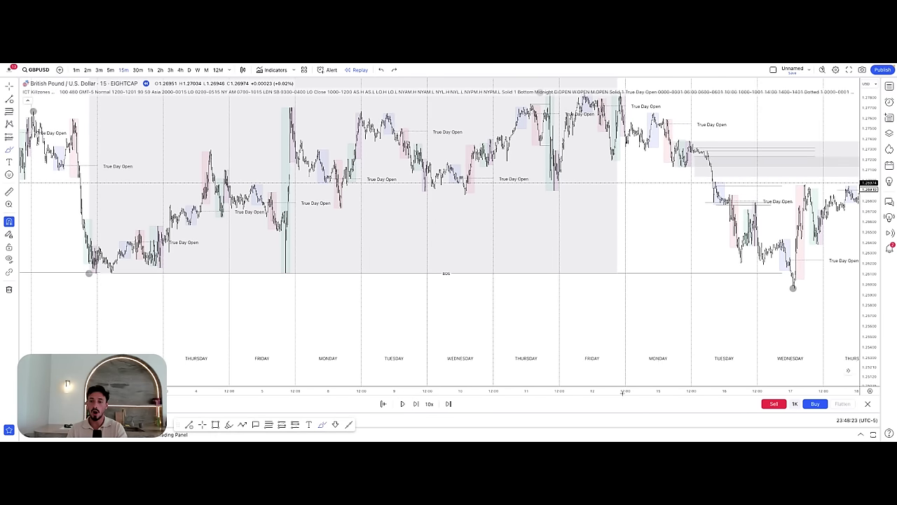
- Delete the taller grey zone above price together with the horizontal lines around Tuesday's candles
{"action": "left_click_drag", "start_coordinate": [622, 393], "coordinate": [435, 395]}
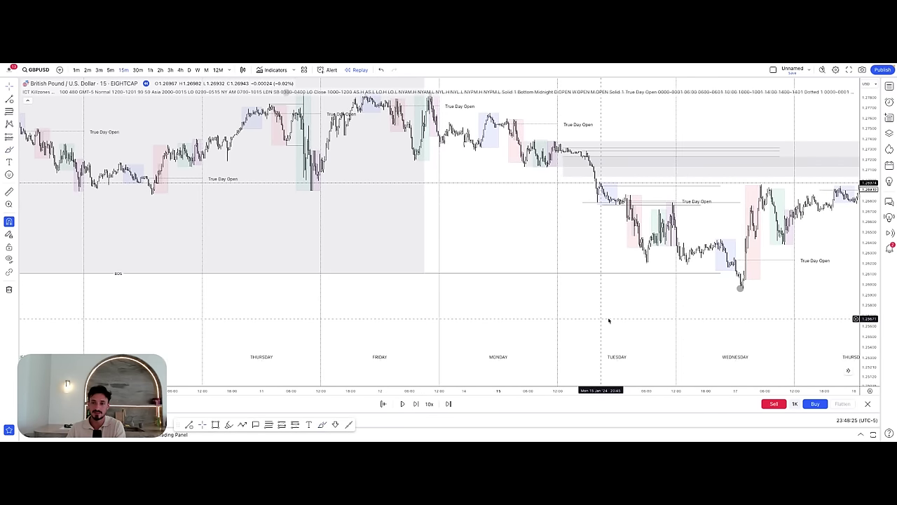
{"action": "left_click_drag", "start_coordinate": [609, 320], "coordinate": [499, 348]}
{"action": "left_click_drag", "start_coordinate": [873, 323], "coordinate": [773, 287]}
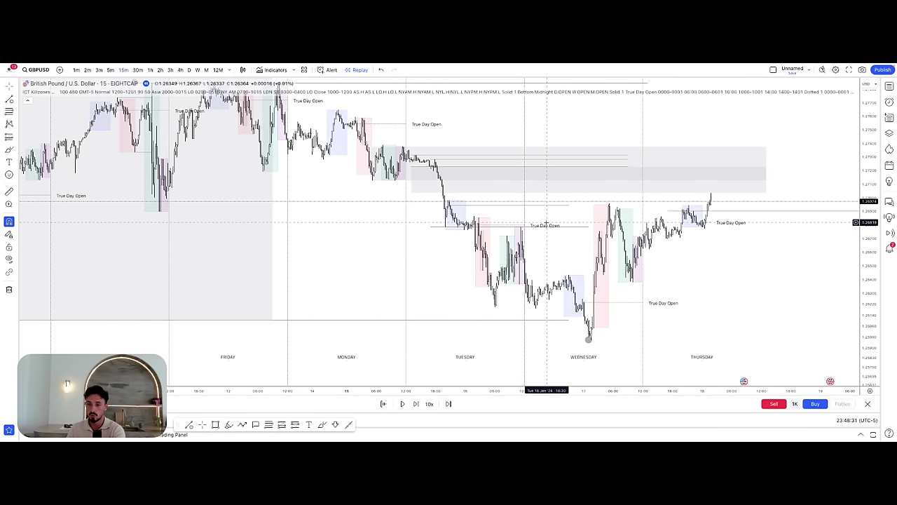
{"action": "left_click", "coordinate": [542, 183]}
{"action": "key", "text": "Delete"}
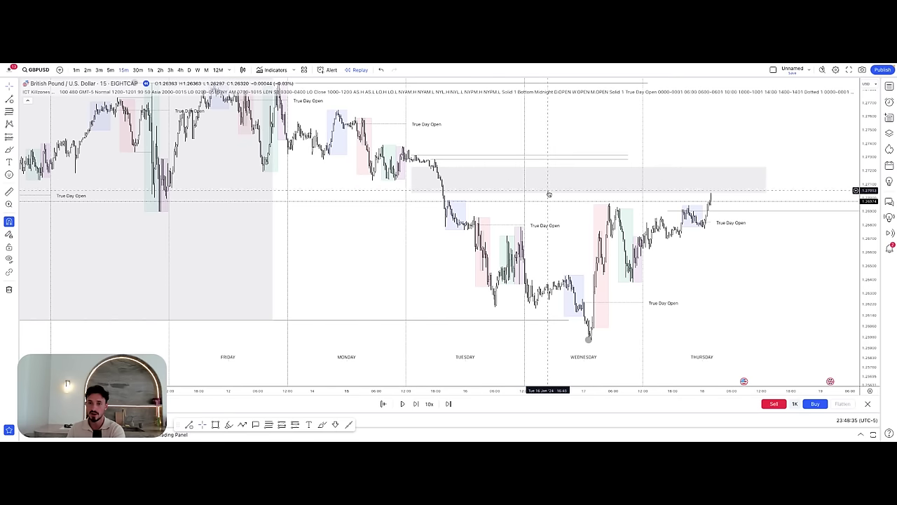
- Delete the remaining grey zone with its two horizontal lines, and the horizontal line along the swing high
{"action": "left_click_drag", "start_coordinate": [572, 219], "coordinate": [519, 209]}
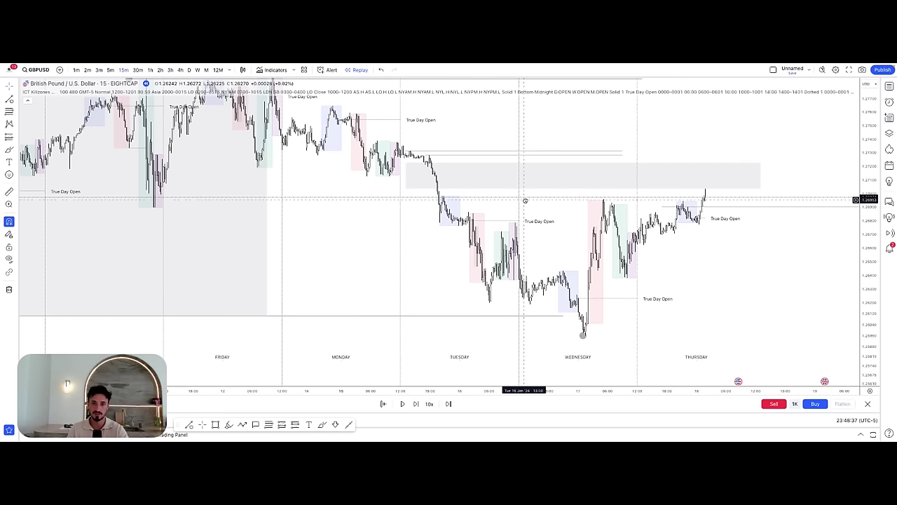
{"action": "left_click", "coordinate": [543, 181]}
{"action": "key", "text": "Delete"}
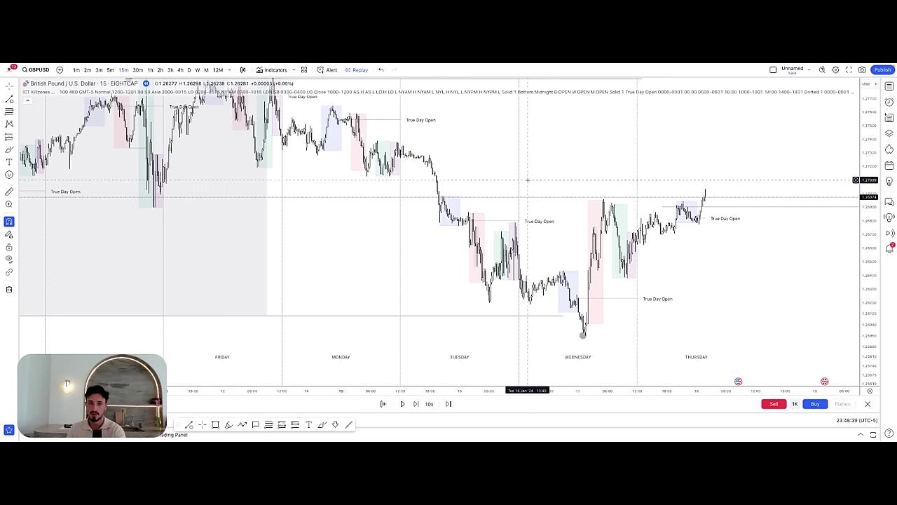
{"action": "left_click_drag", "start_coordinate": [519, 167], "coordinate": [557, 223]}
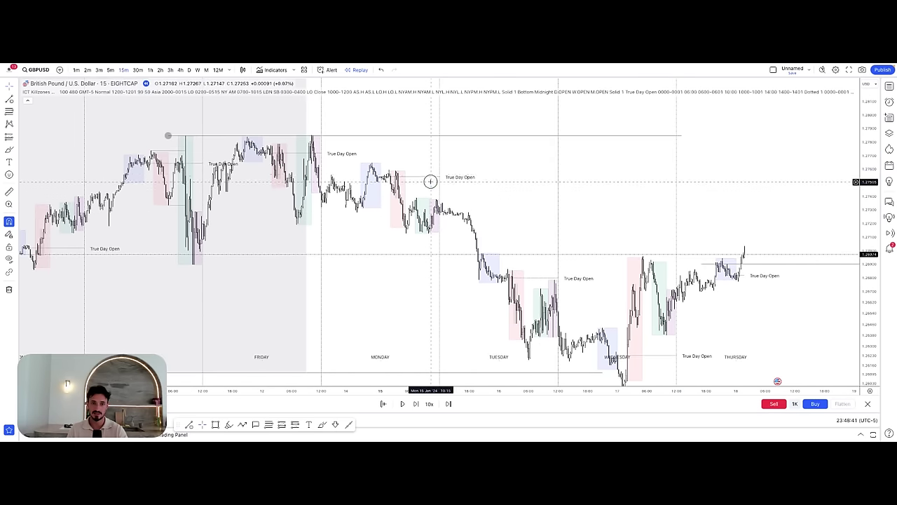
{"action": "left_click", "coordinate": [217, 135]}
{"action": "key", "text": "Delete"}
{"action": "left_click_drag", "start_coordinate": [525, 190], "coordinate": [488, 154]}
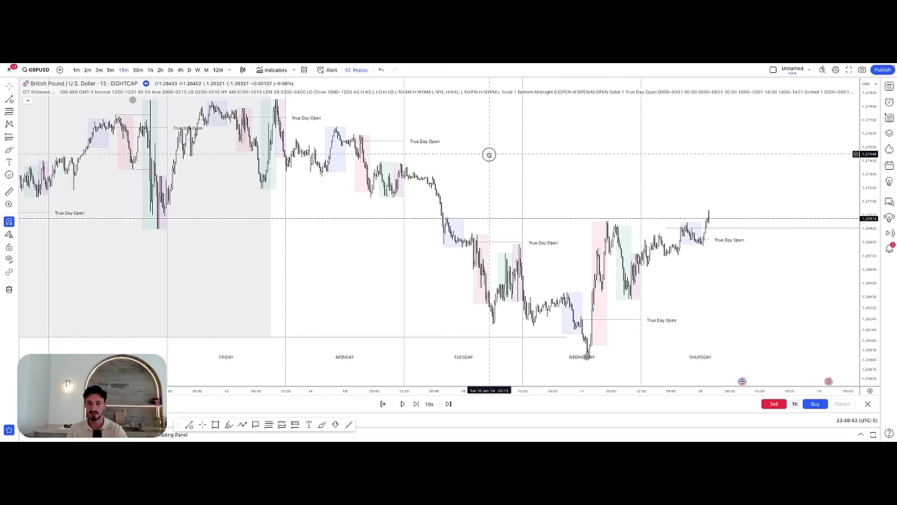
- Rewind the replay to the early Wednesday candle just after the week's low
{"action": "left_click_drag", "start_coordinate": [589, 390], "coordinate": [621, 389]}
{"action": "left_click_drag", "start_coordinate": [673, 329], "coordinate": [570, 306]}
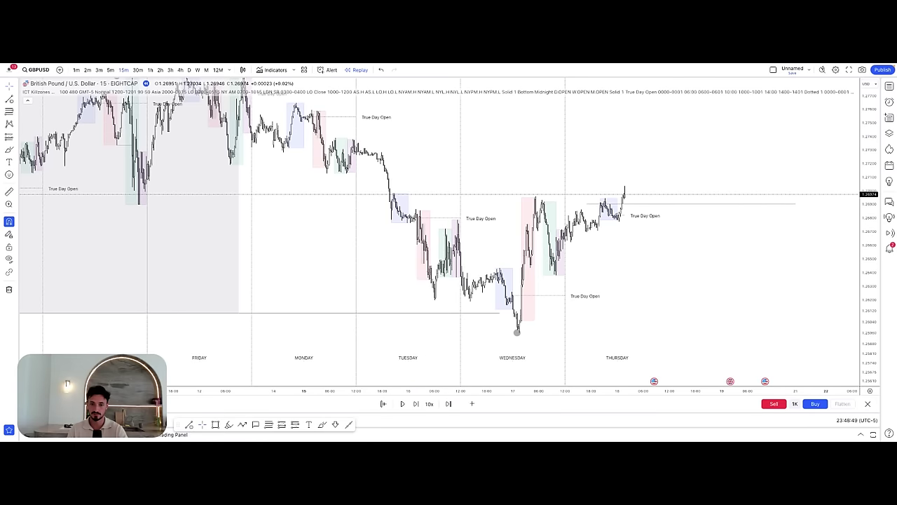
{"action": "left_click", "coordinate": [384, 403]}
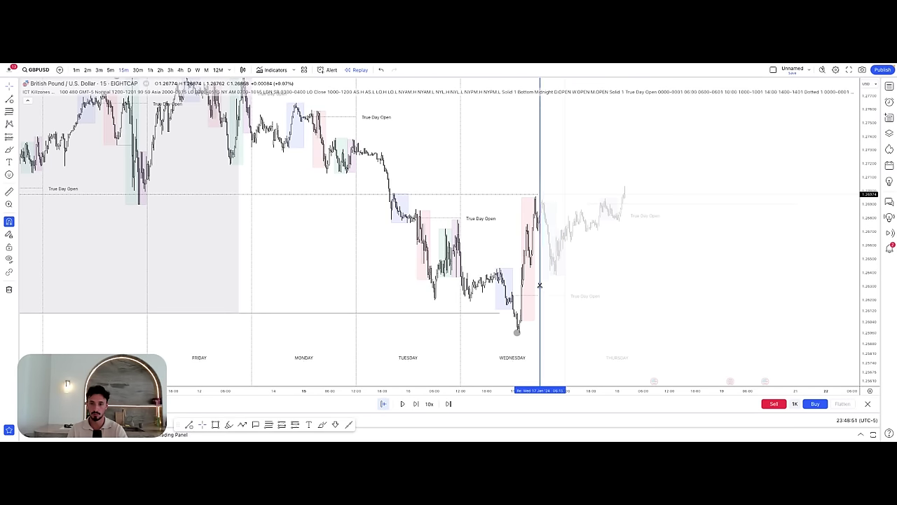
{"action": "left_click", "coordinate": [522, 289]}
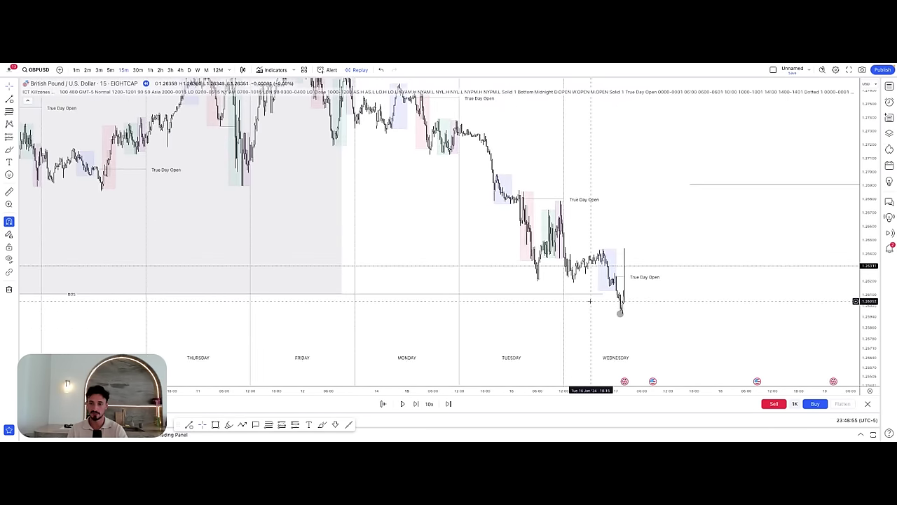
- Draw horizontal lines extending the highs of Wednesday's blue Asian session and Tuesday's purple session forward past current price
{"action": "left_click_drag", "start_coordinate": [609, 315], "coordinate": [786, 314]}
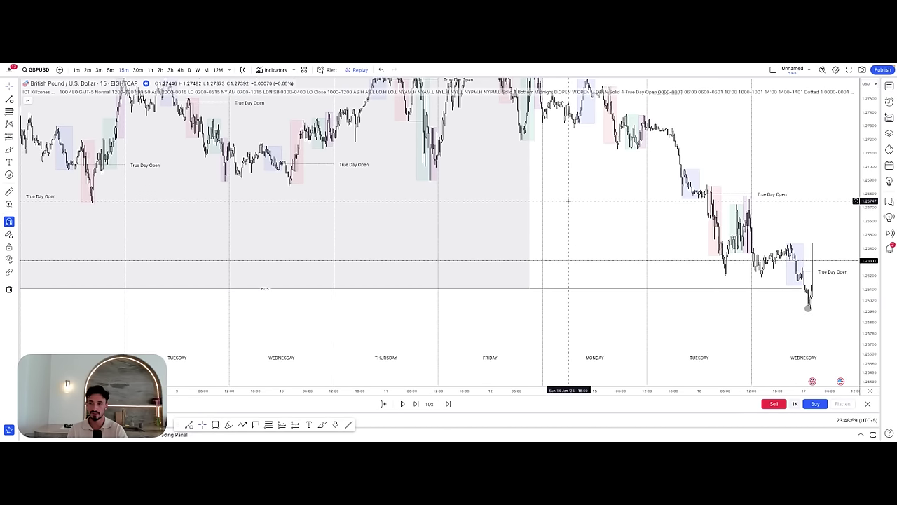
{"action": "mouse_move", "coordinate": [567, 201]}
{"action": "left_mouse_down"}
{"action": "mouse_move", "coordinate": [371, 227]}
{"action": "mouse_move", "coordinate": [316, 246]}
{"action": "mouse_move", "coordinate": [297, 218]}
{"action": "left_mouse_up"}
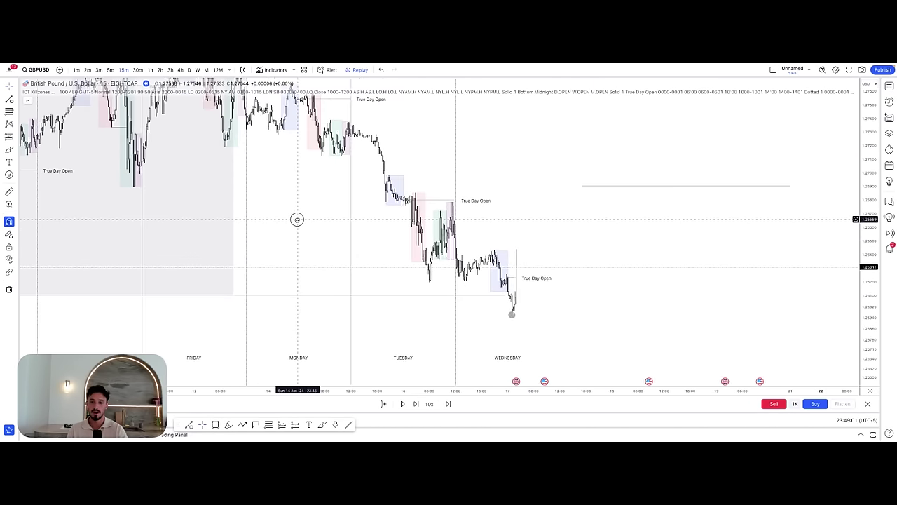
{"action": "mouse_move", "coordinate": [401, 390]}
{"action": "left_click_drag", "start_coordinate": [400, 391], "coordinate": [301, 388]}
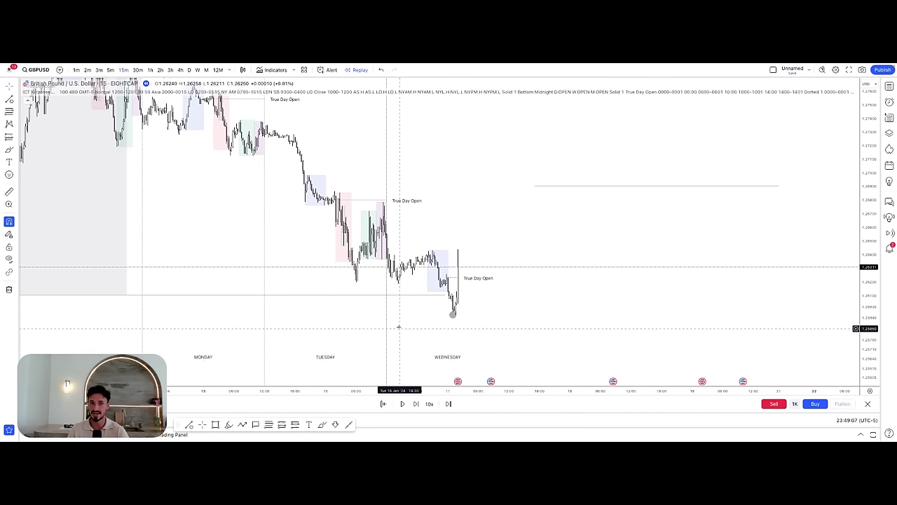
{"action": "left_click_drag", "start_coordinate": [401, 328], "coordinate": [564, 389]}
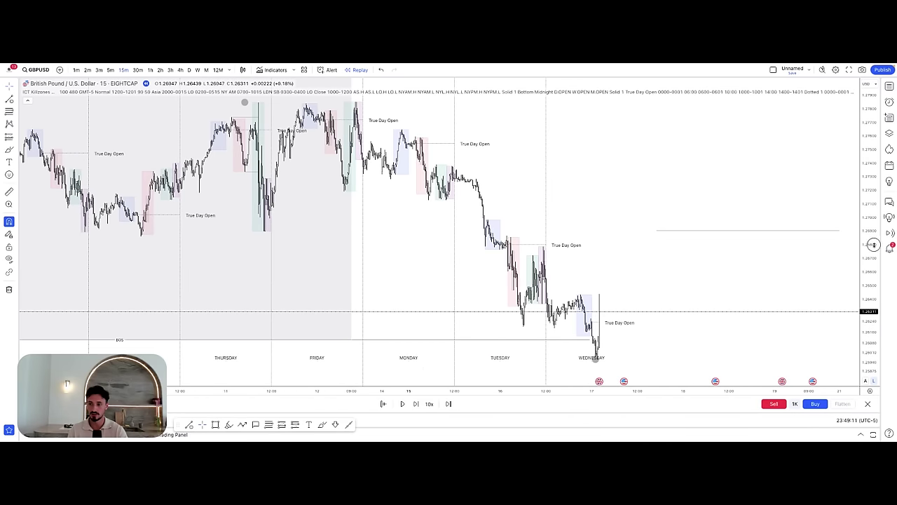
{"action": "left_click_drag", "start_coordinate": [834, 289], "coordinate": [714, 276]}
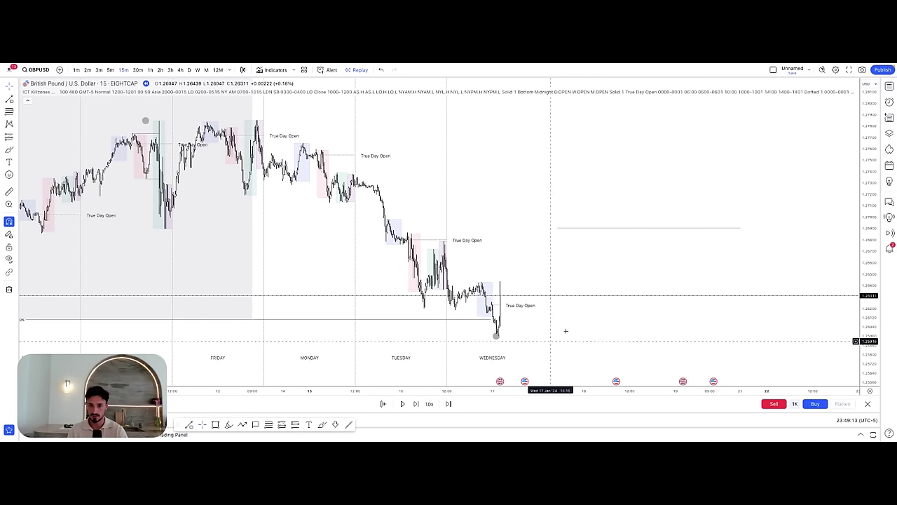
{"action": "left_click_drag", "start_coordinate": [572, 291], "coordinate": [547, 288]}
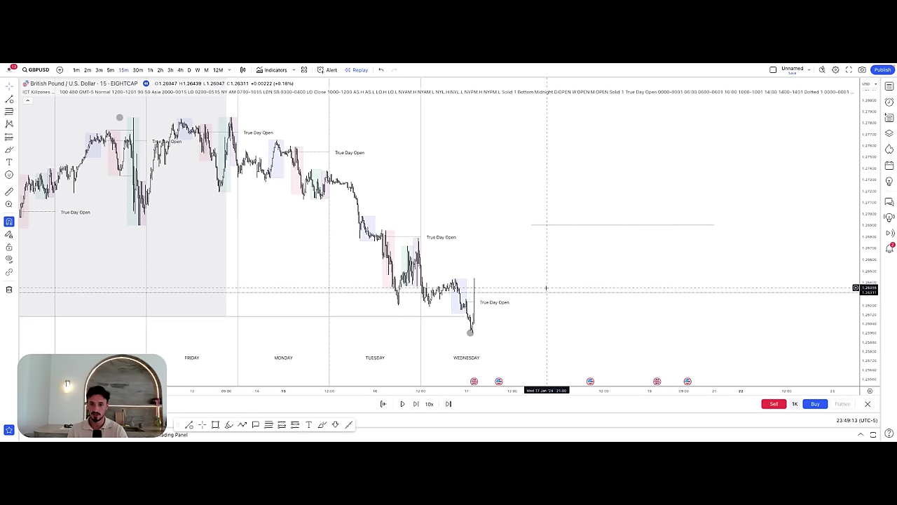
{"action": "left_click", "coordinate": [455, 280]}
{"action": "left_click", "coordinate": [508, 281]}
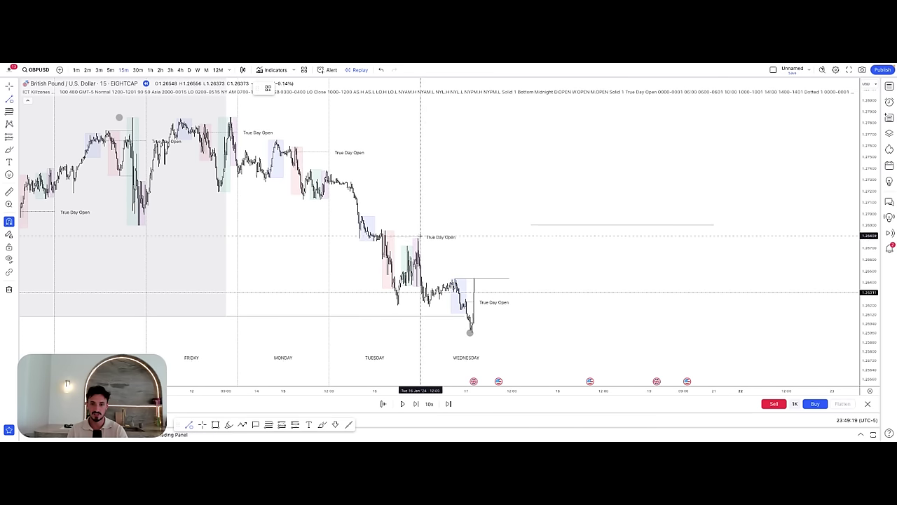
{"action": "left_click", "coordinate": [418, 237]}
{"action": "left_click", "coordinate": [498, 237]}
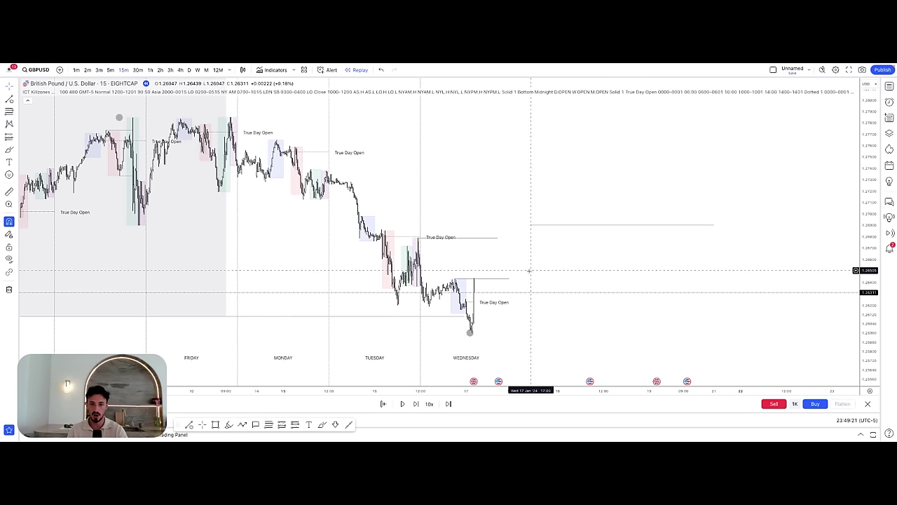
- Draw horizontal lines forward from the highs of Tuesday's red London session and blue Asian session
{"action": "left_click", "coordinate": [384, 230]}
{"action": "left_click", "coordinate": [489, 237]}
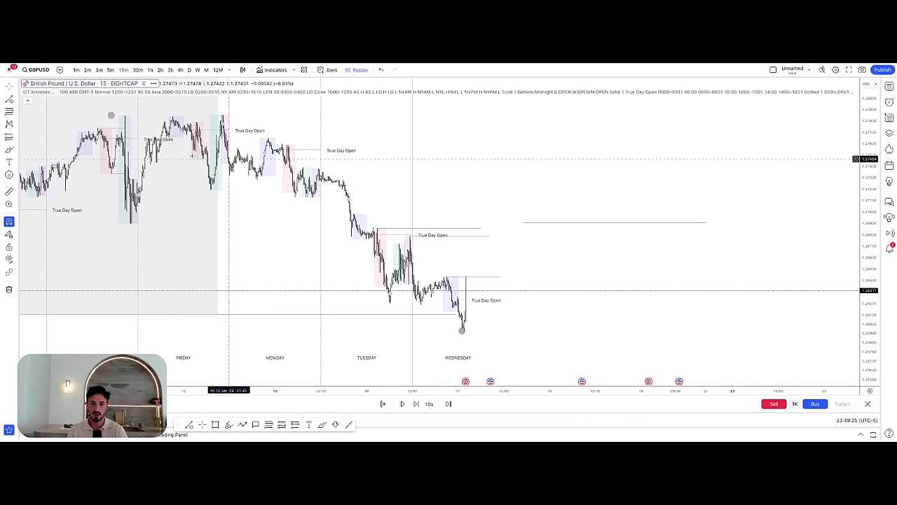
{"action": "left_click", "coordinate": [9, 99]}
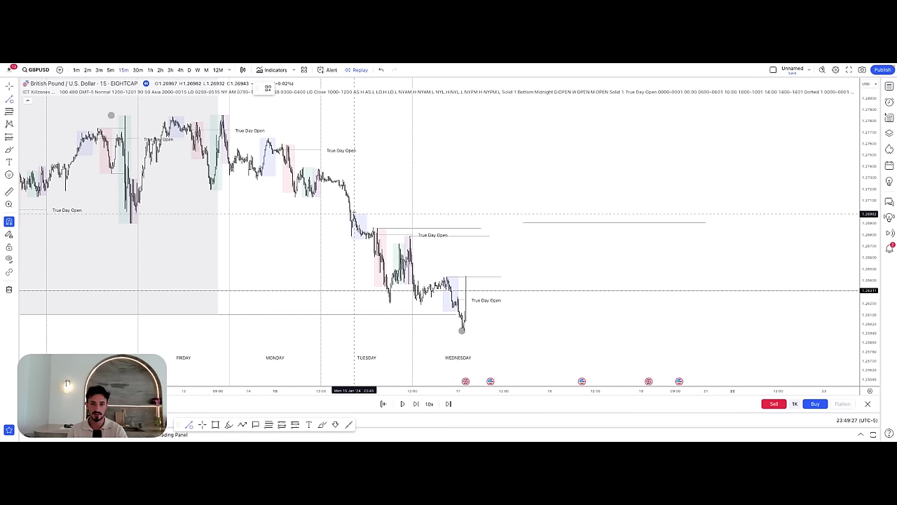
{"action": "left_click", "coordinate": [354, 214]}
{"action": "left_click", "coordinate": [438, 214]}
- Draw horizontal lines forward from Monday's green New York session high and the high at the end of its purple session
{"action": "left_click_drag", "start_coordinate": [460, 188], "coordinate": [443, 203]}
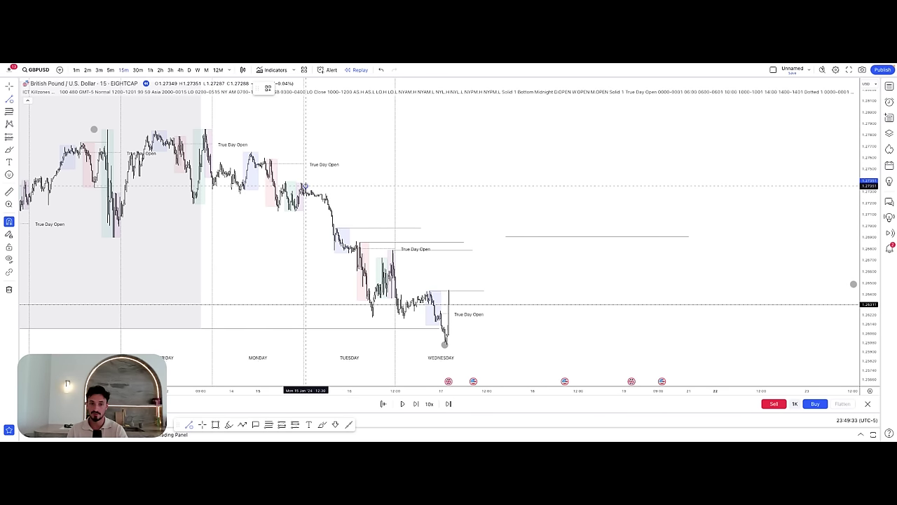
{"action": "left_click_drag", "start_coordinate": [305, 186], "coordinate": [438, 186]}
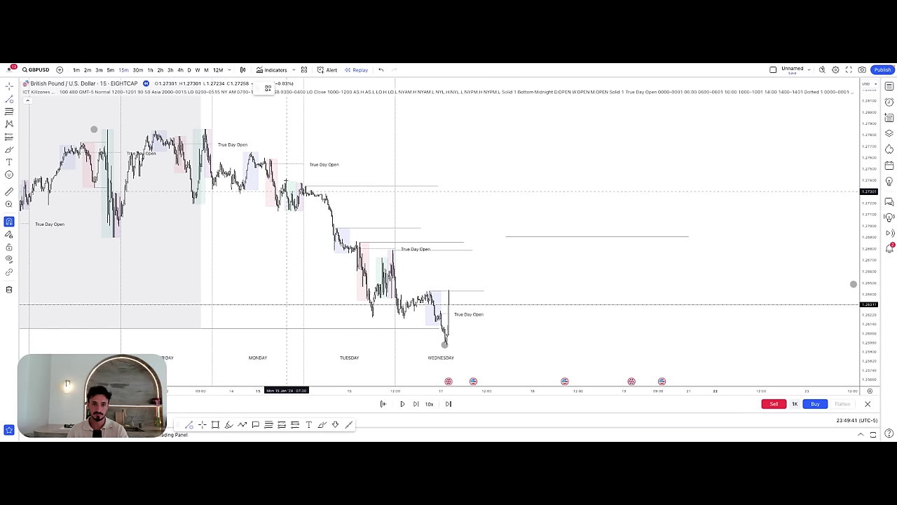
{"action": "left_click", "coordinate": [285, 182]}
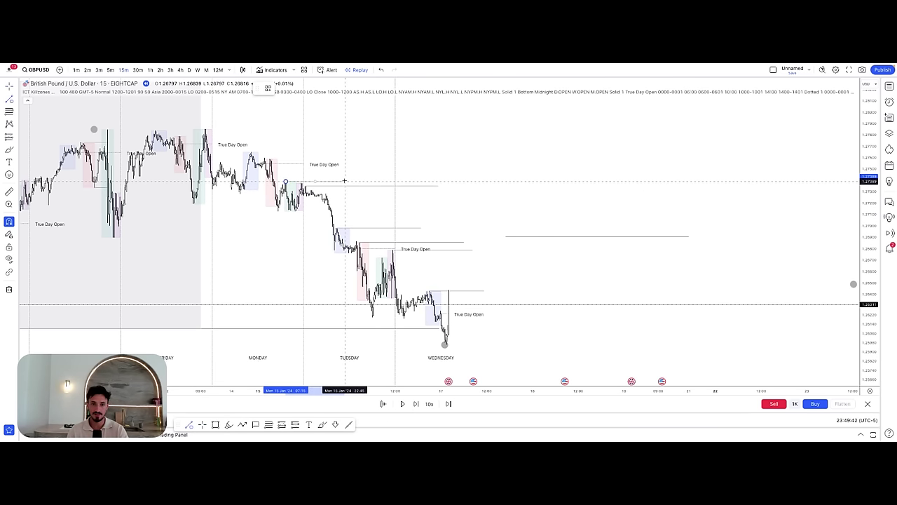
{"action": "left_click", "coordinate": [436, 182]}
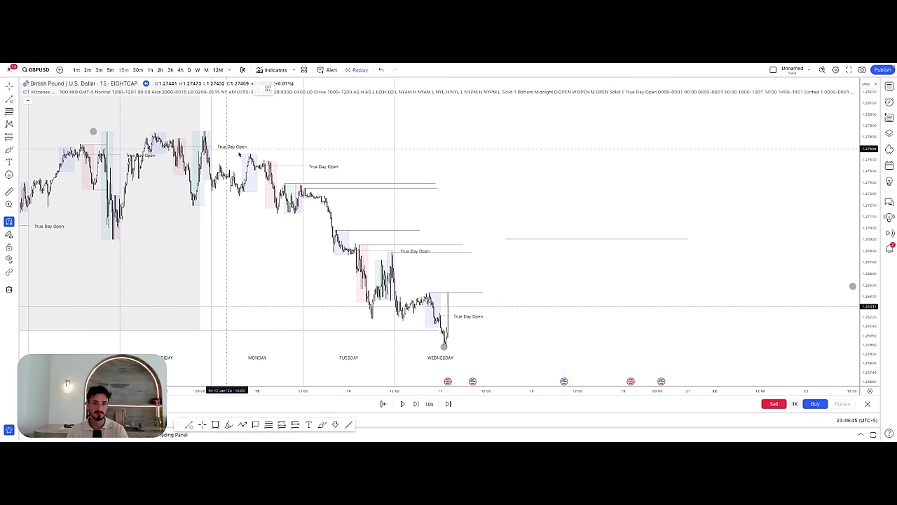
- Draw horizontal lines forward from the highs of Monday's red London session and blue Asian session
{"action": "left_click", "coordinate": [269, 162]}
{"action": "left_click", "coordinate": [440, 162]}
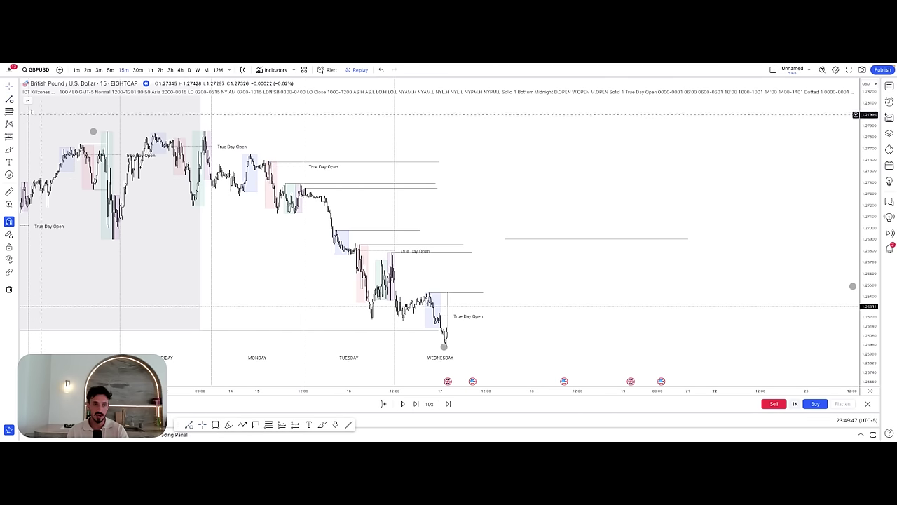
{"action": "left_click", "coordinate": [250, 153]}
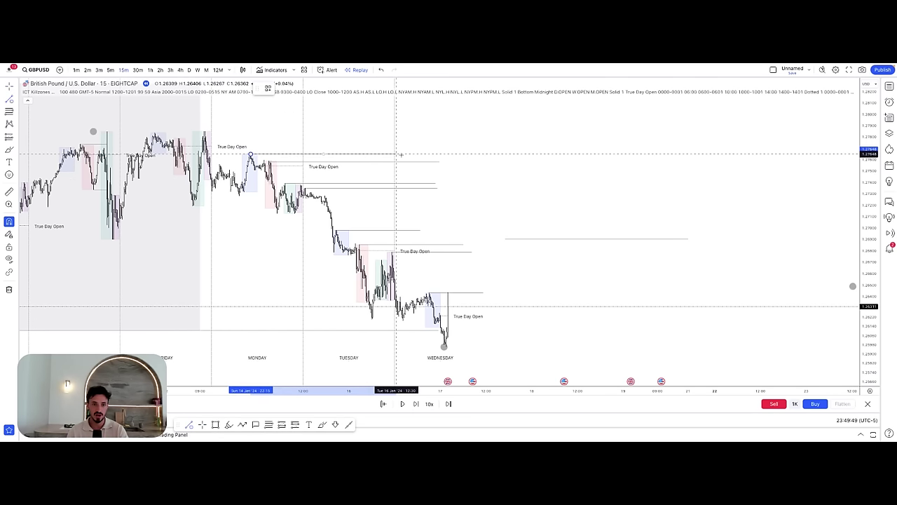
{"action": "left_click", "coordinate": [436, 153]}
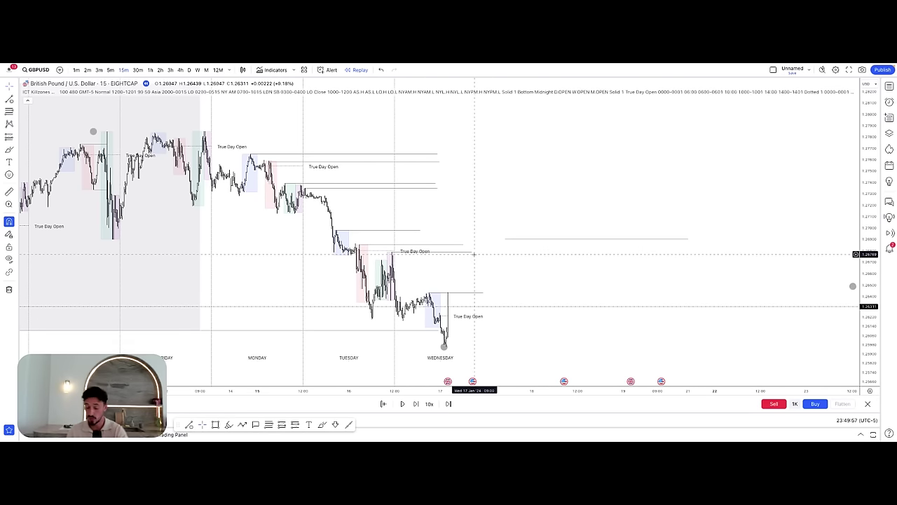
- Mark Thursday's swing high, Thursday's swing low and Friday's high with brush dots
{"action": "left_click_drag", "start_coordinate": [474, 262], "coordinate": [504, 253]}
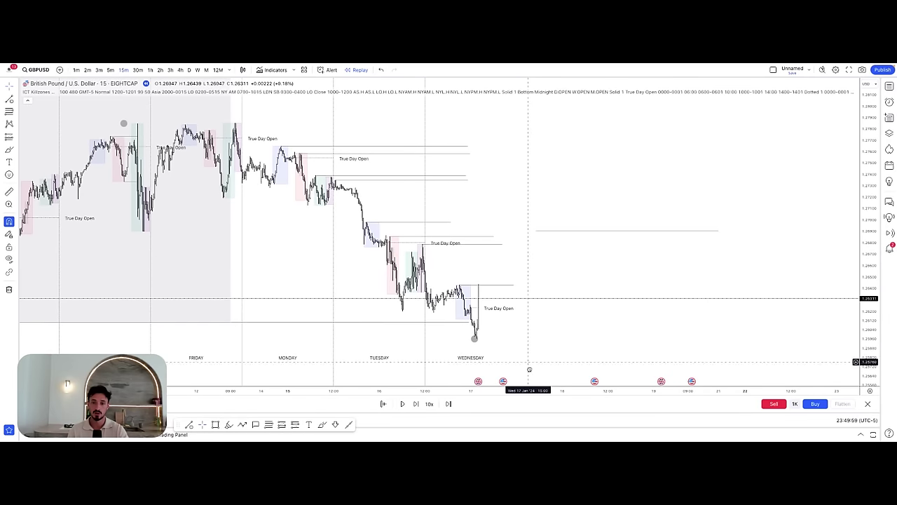
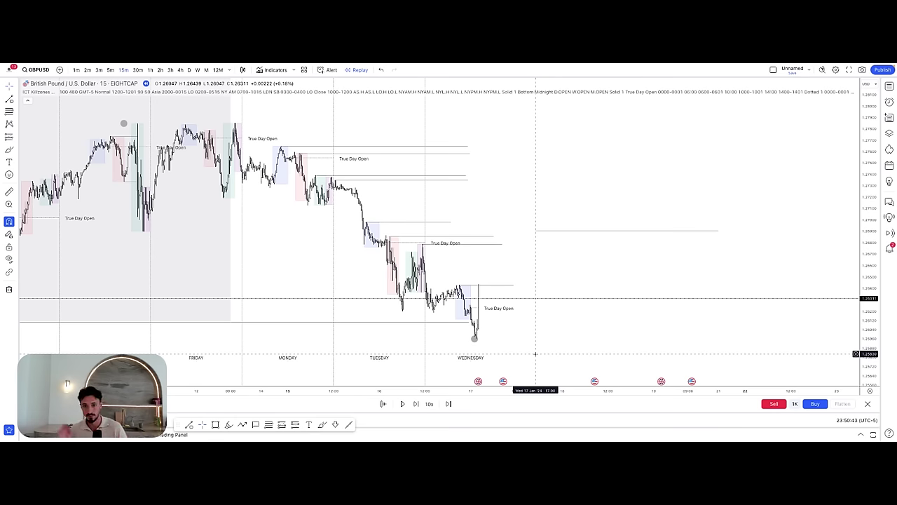
{"action": "left_click_drag", "start_coordinate": [518, 393], "coordinate": [360, 376]}
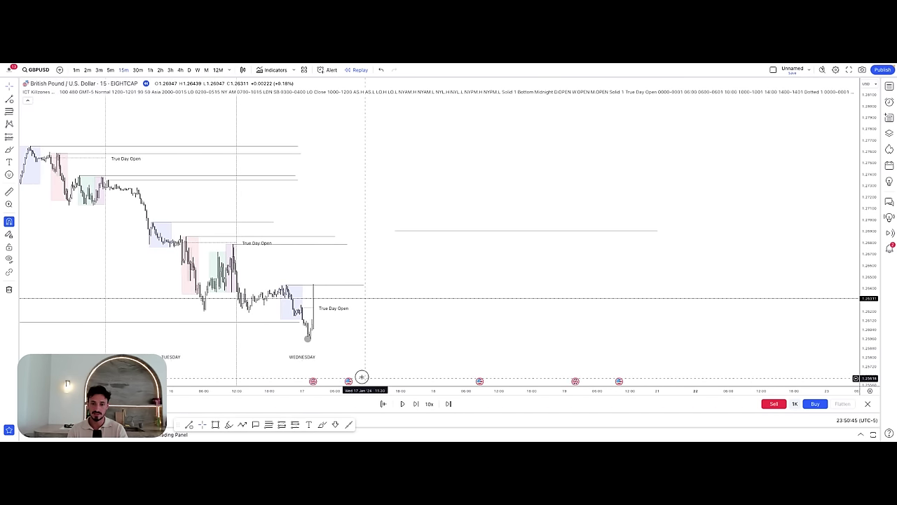
{"action": "left_click_drag", "start_coordinate": [391, 334], "coordinate": [612, 332]}
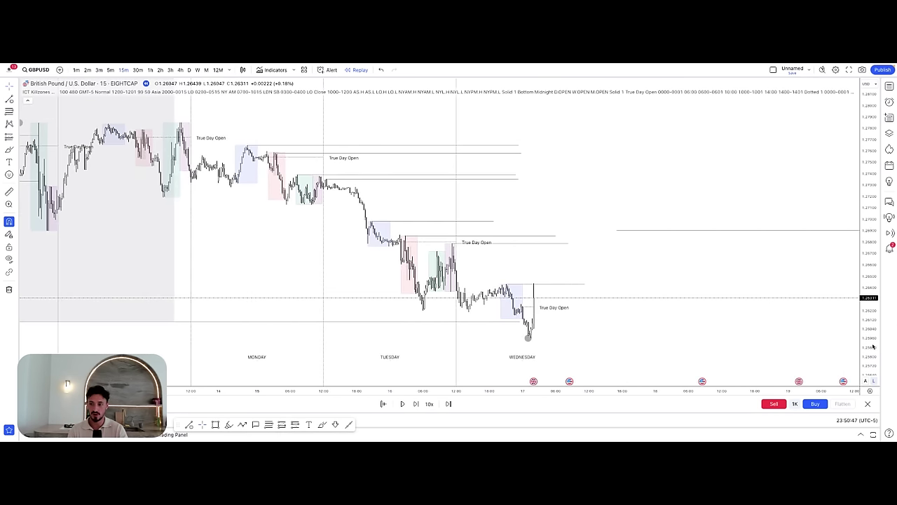
{"action": "left_click_drag", "start_coordinate": [872, 346], "coordinate": [873, 322]}
{"action": "left_click_drag", "start_coordinate": [742, 295], "coordinate": [788, 304]}
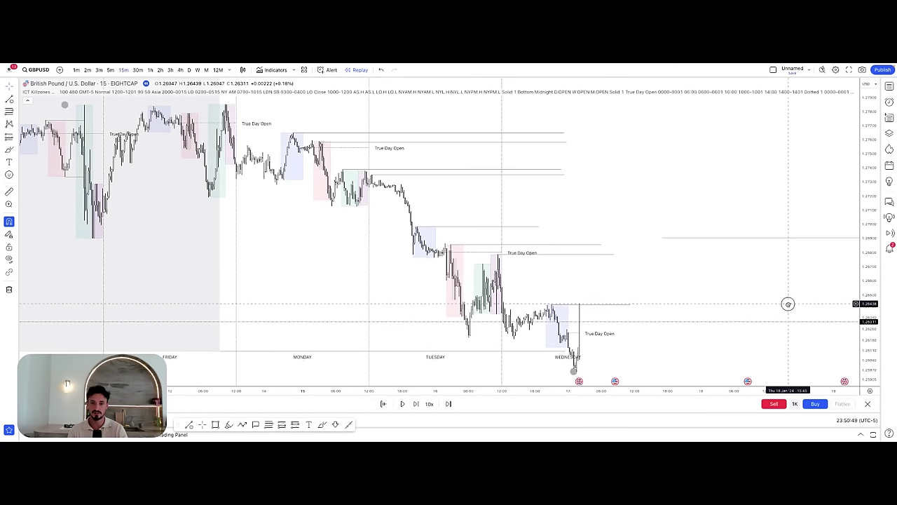
{"action": "left_click_drag", "start_coordinate": [477, 392], "coordinate": [466, 392]}
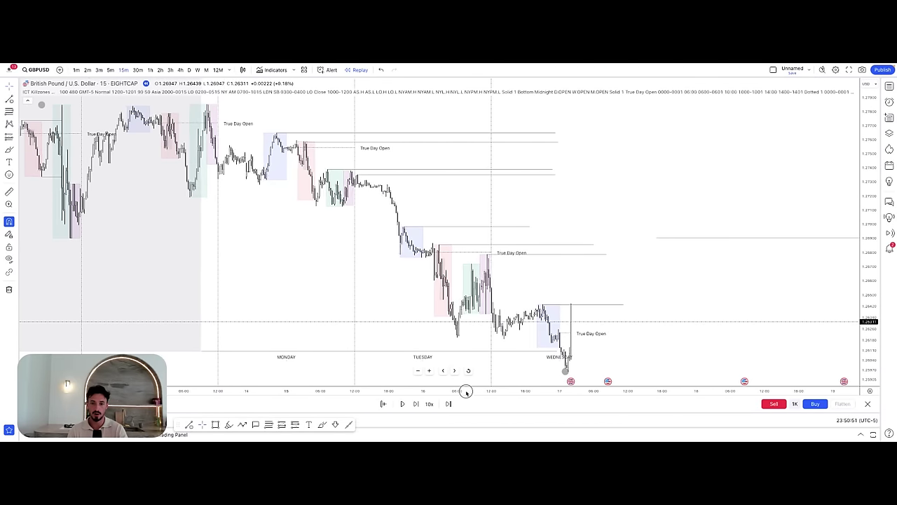
{"action": "left_click_drag", "start_coordinate": [380, 307], "coordinate": [496, 333]}
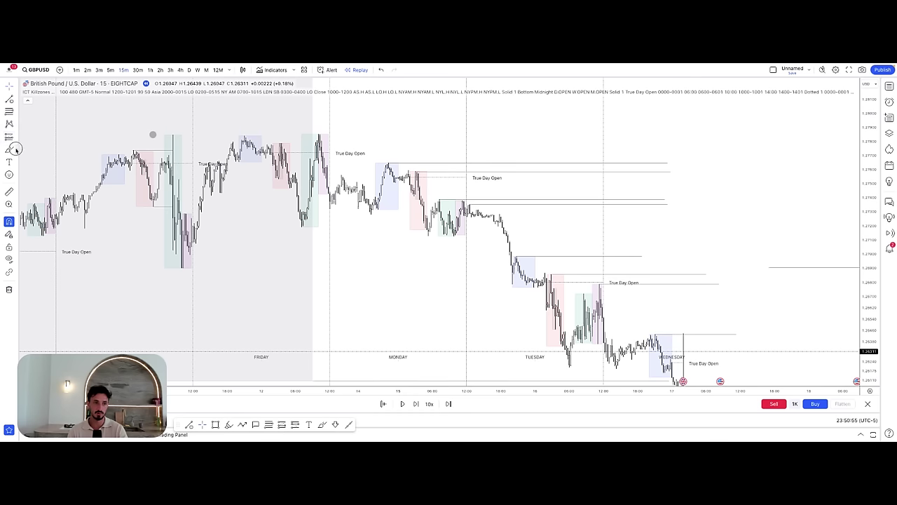
{"action": "left_click", "coordinate": [15, 149]}
{"action": "left_click", "coordinate": [52, 173]}
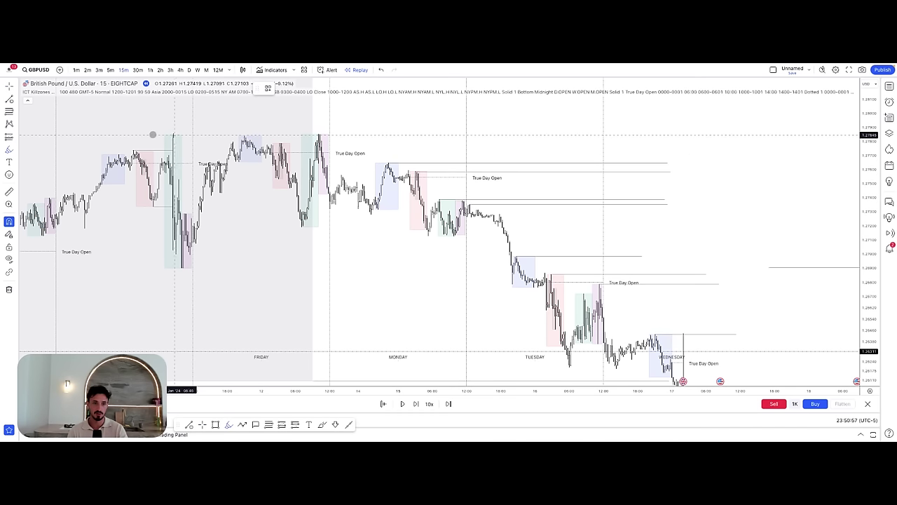
{"action": "left_click_drag", "start_coordinate": [174, 135], "coordinate": [183, 267]}
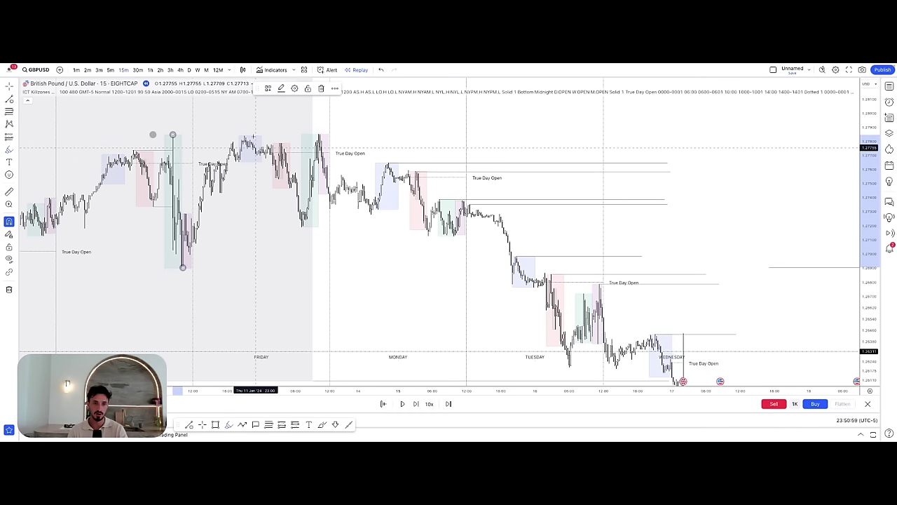
{"action": "left_click", "coordinate": [320, 134]}
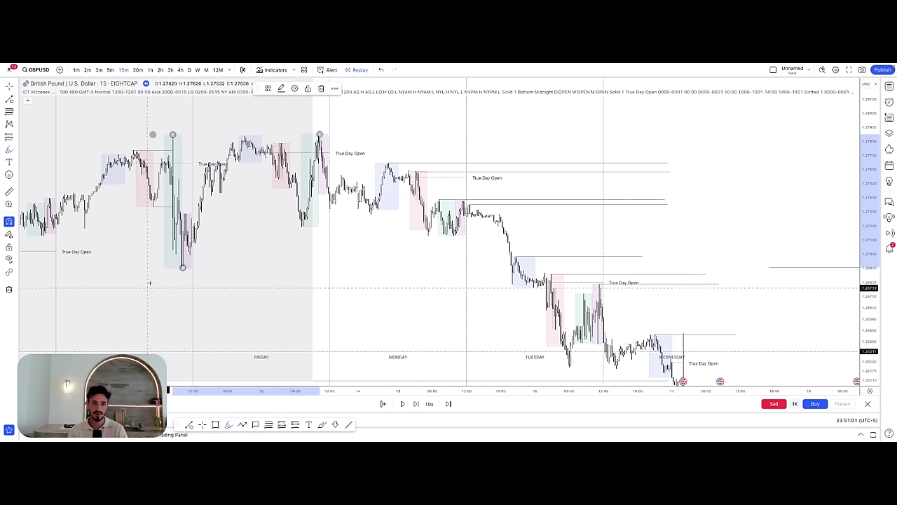
- Brush a thick horizontal stroke from Thursday's low to the decline before Tuesday, and dot Tuesday's low and its purple-session high
{"action": "left_click_drag", "start_coordinate": [182, 267], "coordinate": [506, 273]}
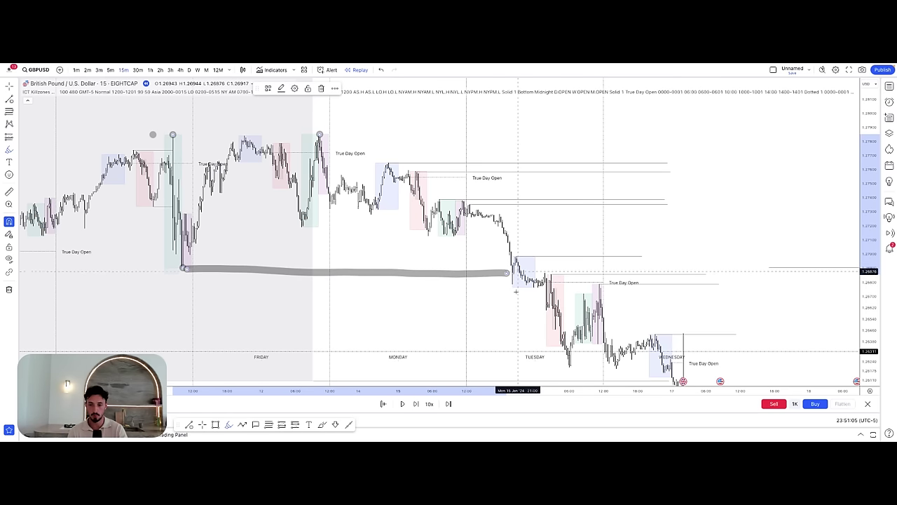
{"action": "left_click", "coordinate": [568, 366]}
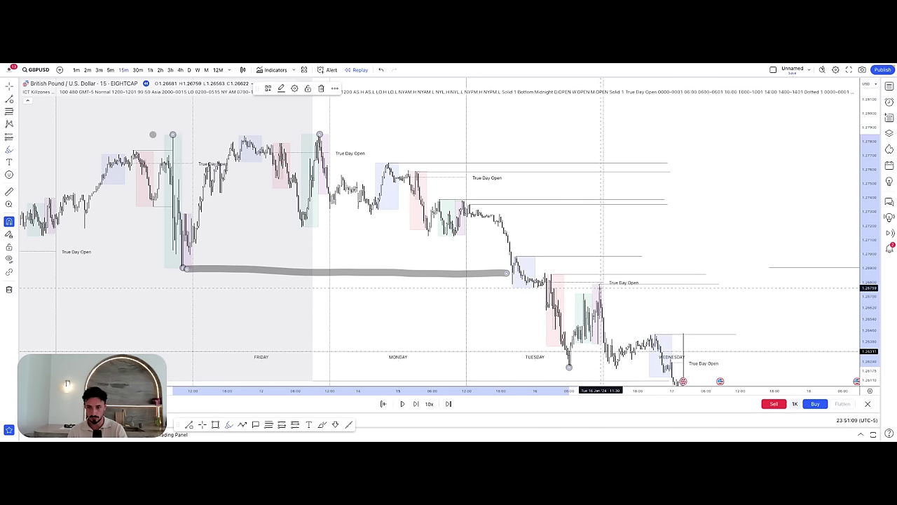
{"action": "left_click", "coordinate": [599, 284]}
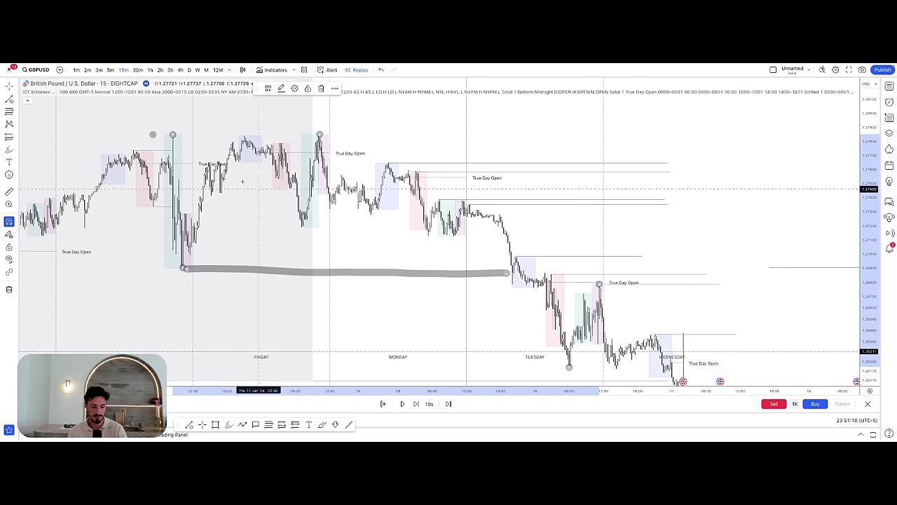
{"action": "left_click", "coordinate": [12, 89]}
- Draw a horizontal line from Tuesday's dotted low to the matching low that follows the purple session
{"action": "left_click_drag", "start_coordinate": [449, 340], "coordinate": [355, 277]}
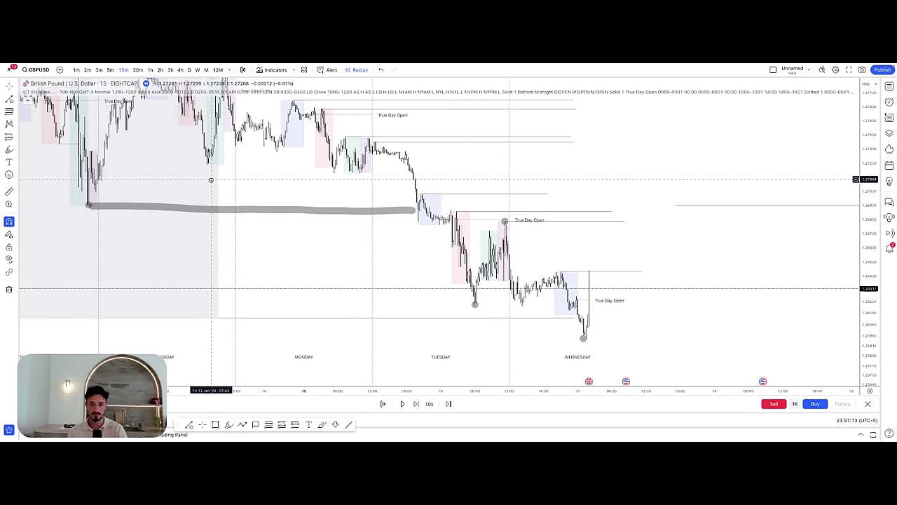
{"action": "left_click", "coordinate": [474, 304]}
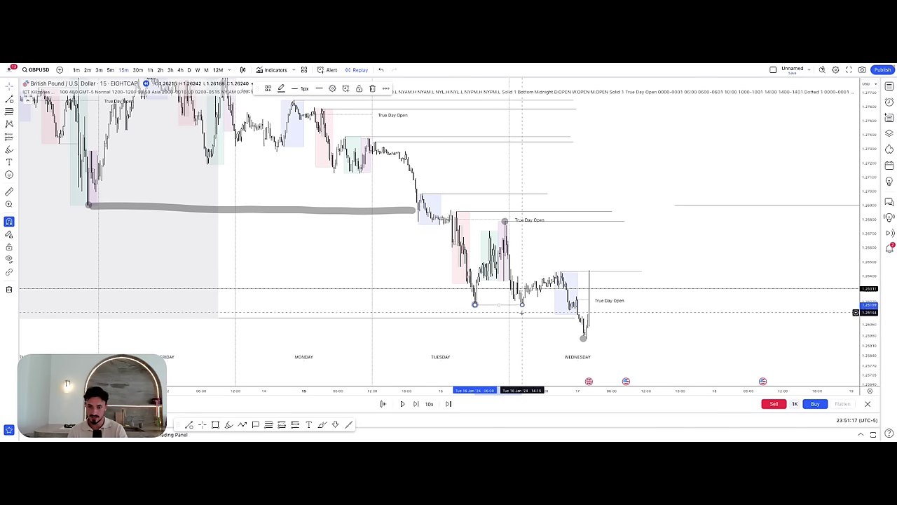
- Extend the horizontal line at Tuesday's dotted low forward into Wednesday's blue Asian session
{"action": "left_click", "coordinate": [521, 307]}
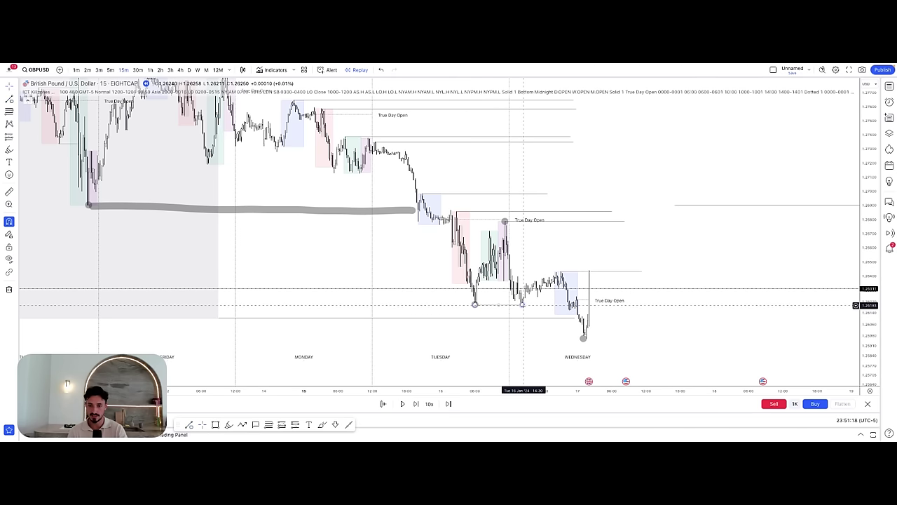
{"action": "left_click_drag", "start_coordinate": [521, 305], "coordinate": [571, 304]}
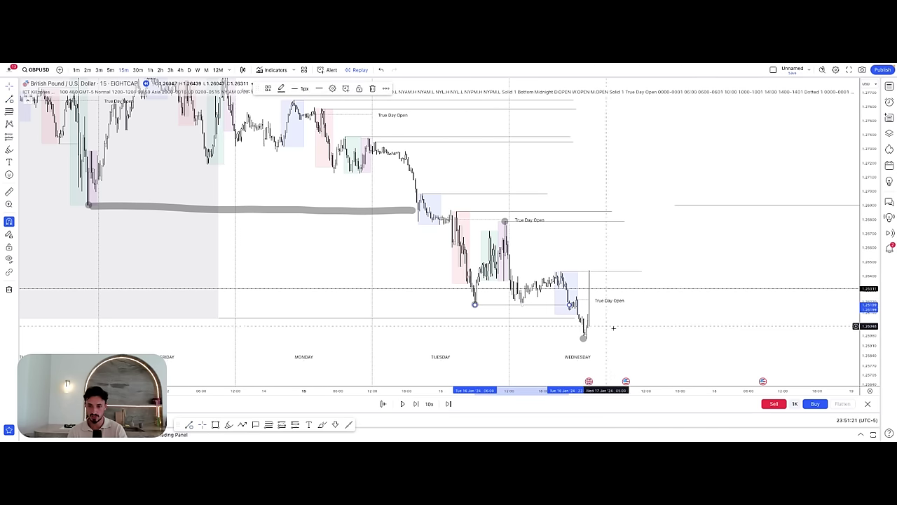
- Apply the M15 Swing High drawing template to the line running from Tuesday's dotted purple-session high
{"action": "left_click_drag", "start_coordinate": [626, 335], "coordinate": [582, 313]}
{"action": "left_click_drag", "start_coordinate": [865, 331], "coordinate": [865, 313]}
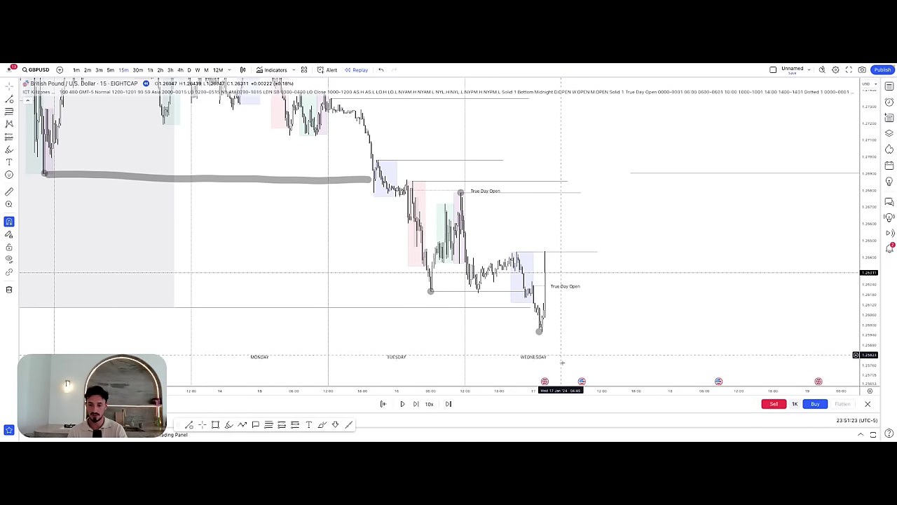
{"action": "left_click_drag", "start_coordinate": [568, 388], "coordinate": [420, 388]}
{"action": "left_click_drag", "start_coordinate": [494, 321], "coordinate": [530, 316]}
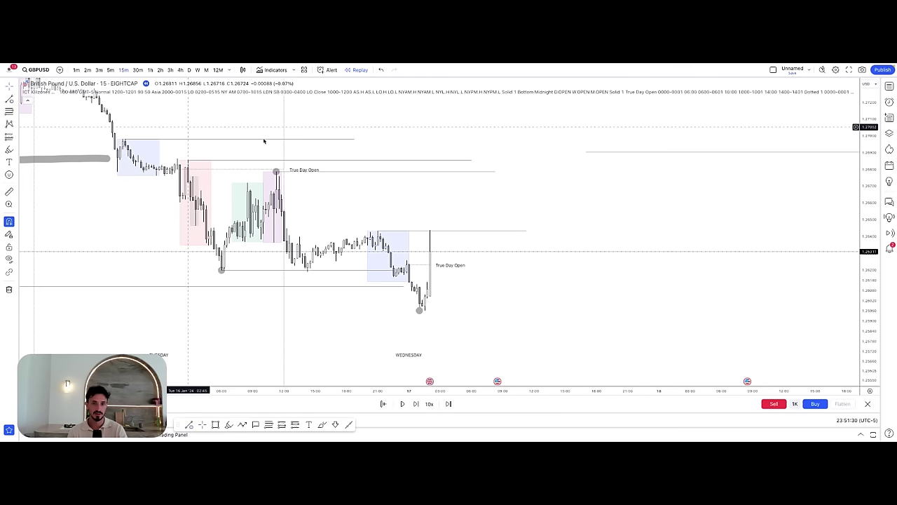
{"action": "left_click", "coordinate": [495, 171]}
{"action": "left_click", "coordinate": [268, 89]}
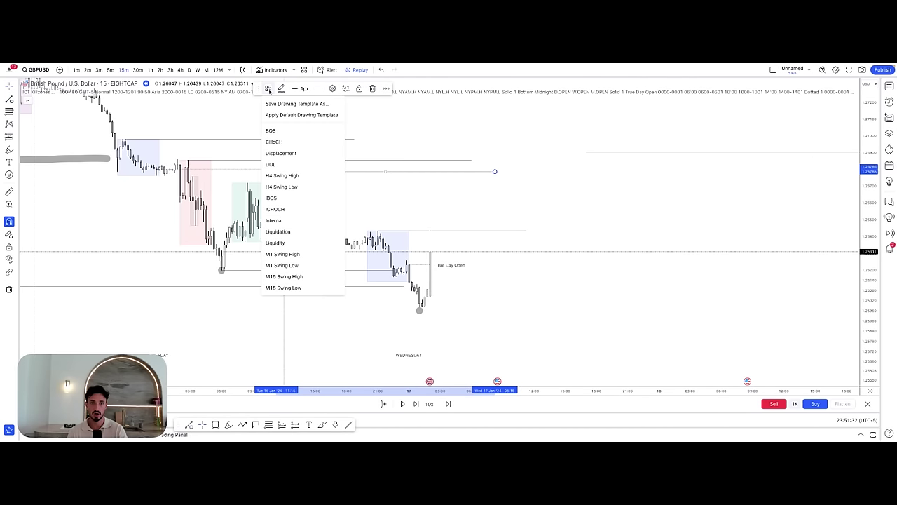
{"action": "left_click", "coordinate": [295, 276]}
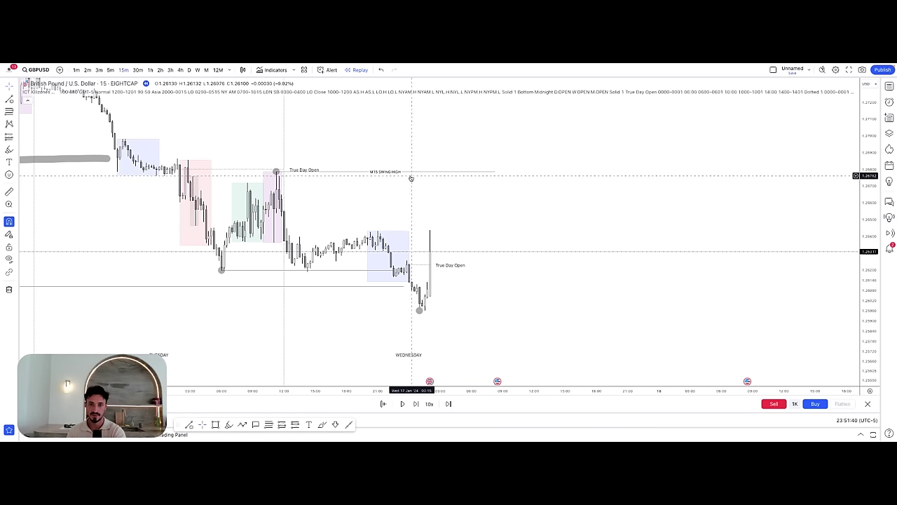
- Apply the BOS drawing template to the line at Tuesday's low and extend its start slightly before the dotted low
{"action": "left_click", "coordinate": [394, 271]}
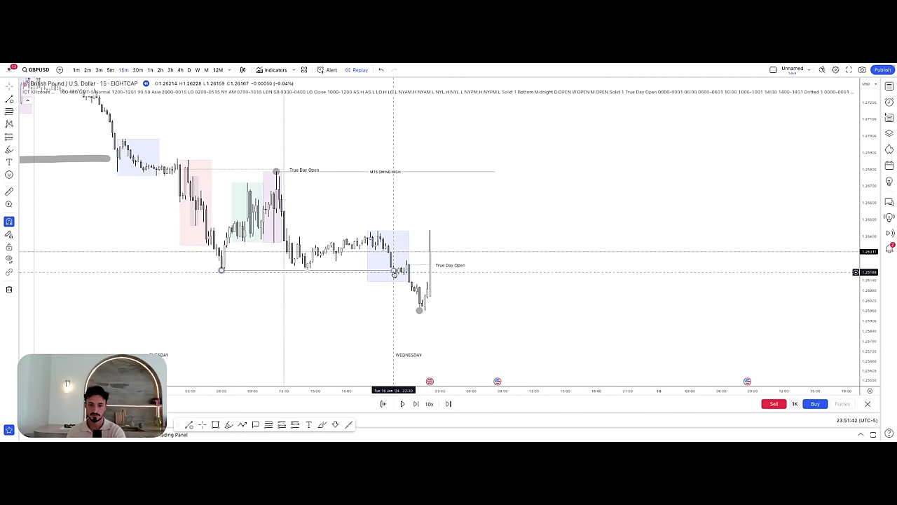
{"action": "left_click", "coordinate": [267, 89]}
{"action": "left_click", "coordinate": [275, 130]}
{"action": "left_click", "coordinate": [509, 214]}
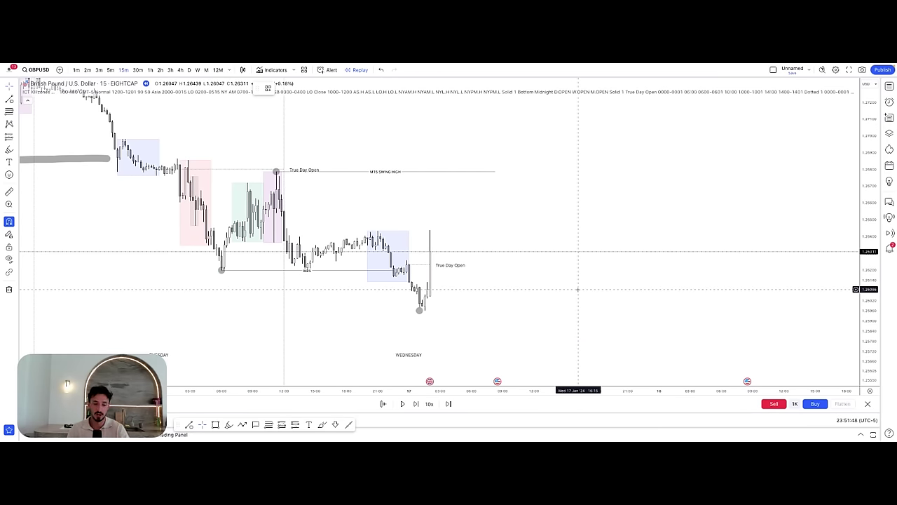
{"action": "left_click", "coordinate": [223, 271]}
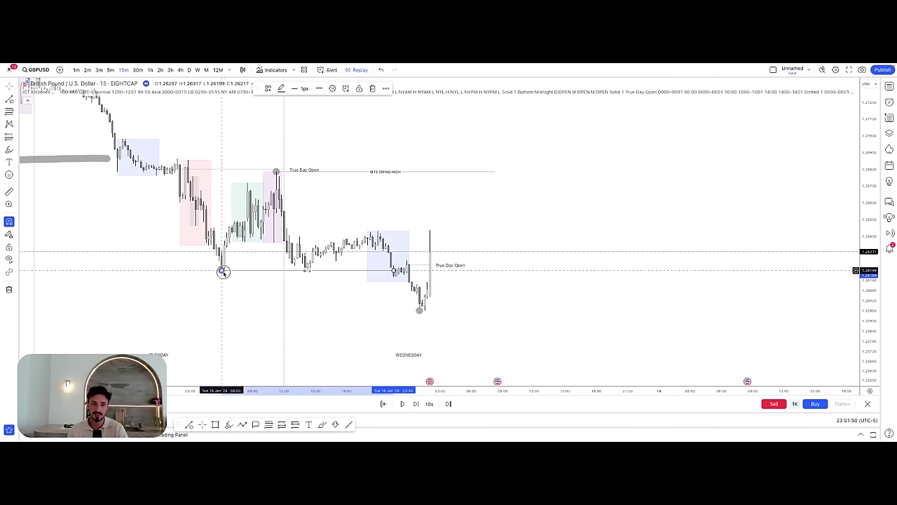
{"action": "left_click_drag", "start_coordinate": [223, 271], "coordinate": [201, 270]}
{"action": "left_click", "coordinate": [351, 292]}
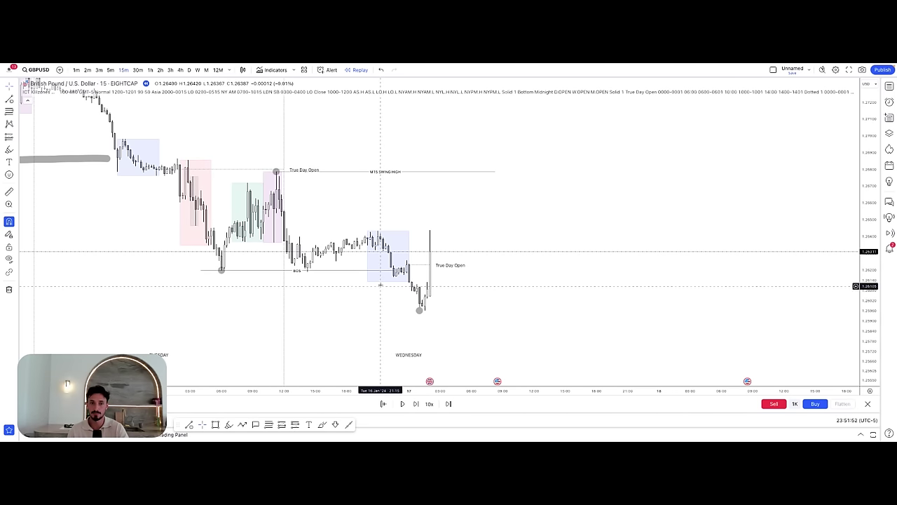
- Brush a U-shaped curve around Wednesday's dotted low and a short stroke beneath the blue Asian session
{"action": "left_click_drag", "start_coordinate": [416, 197], "coordinate": [391, 187]}
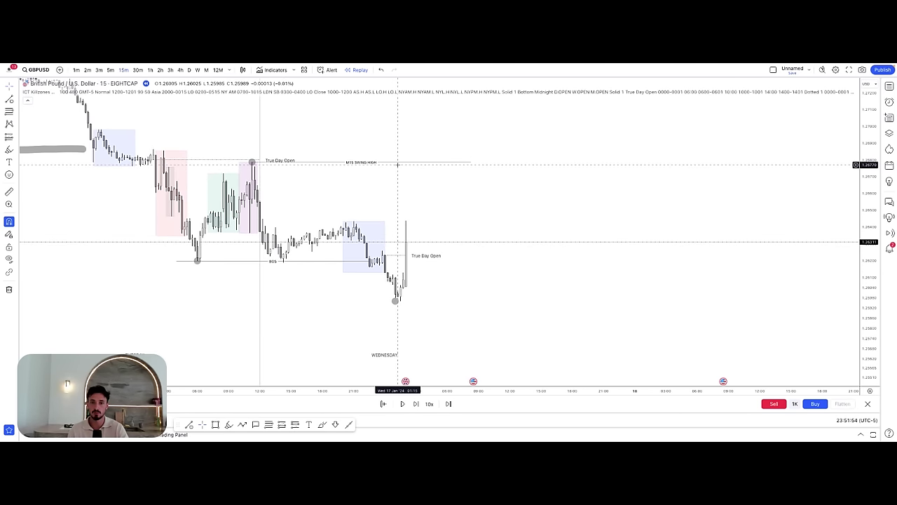
{"action": "left_click", "coordinate": [389, 163]}
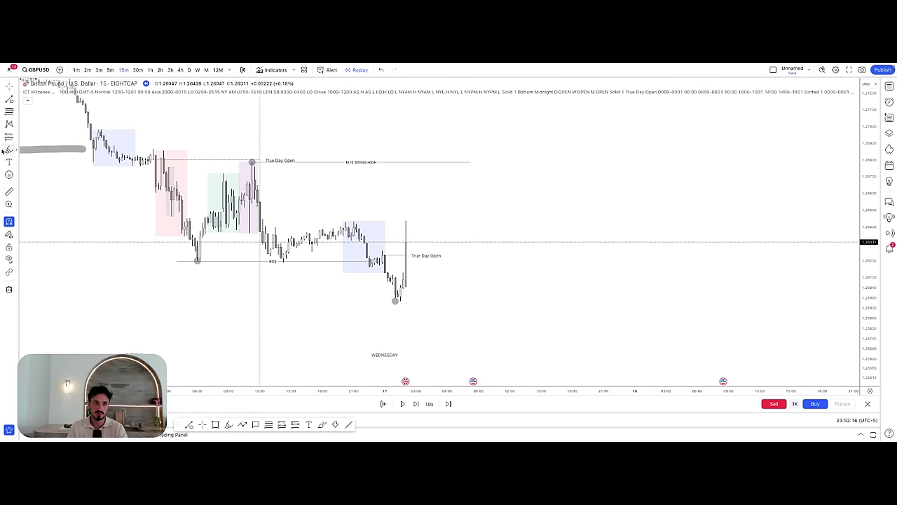
{"action": "mouse_move", "coordinate": [376, 279]}
{"action": "left_mouse_down"}
{"action": "mouse_move", "coordinate": [396, 310]}
{"action": "mouse_move", "coordinate": [431, 274]}
{"action": "left_mouse_up"}
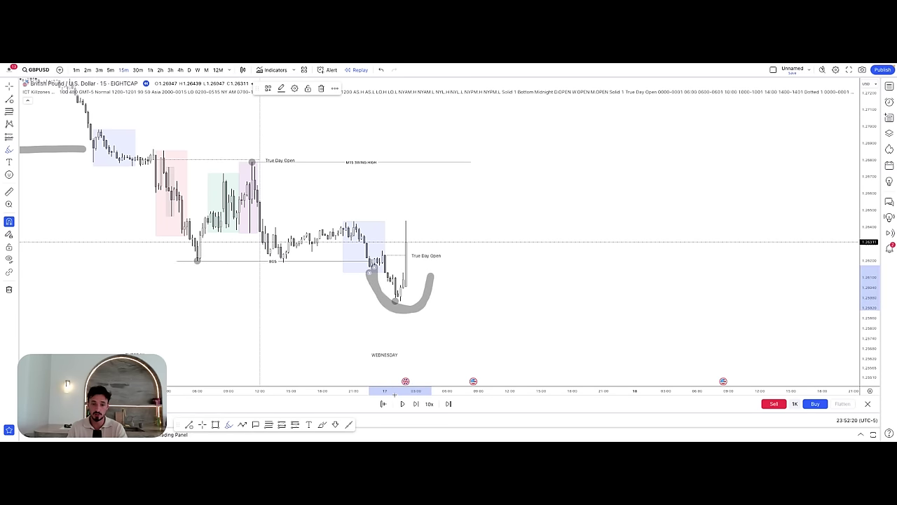
{"action": "left_click_drag", "start_coordinate": [394, 394], "coordinate": [439, 391]}
{"action": "left_click_drag", "start_coordinate": [393, 275], "coordinate": [421, 278]}
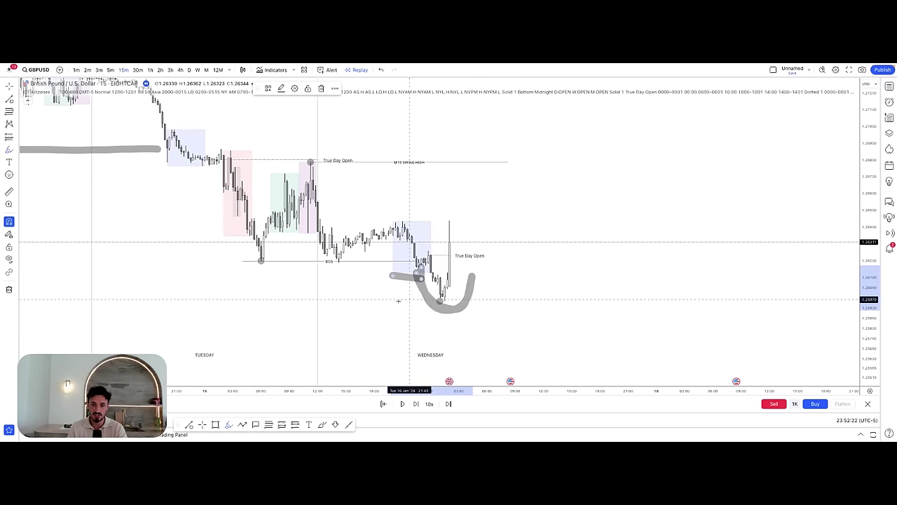
- Brush a short stroke beneath the deep low before the previous week's Monday, and undo it
{"action": "left_click_drag", "start_coordinate": [337, 390], "coordinate": [500, 343]}
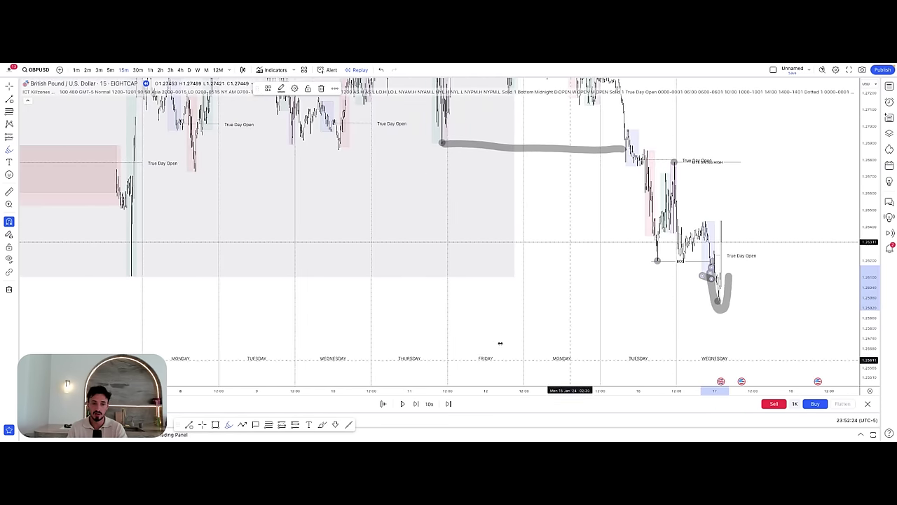
{"action": "left_click_drag", "start_coordinate": [105, 277], "coordinate": [181, 286]}
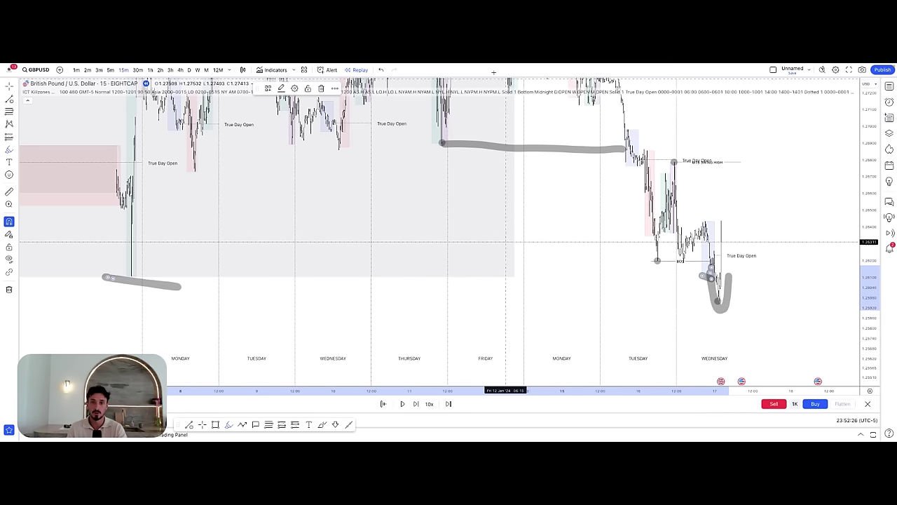
{"action": "left_click", "coordinate": [382, 71]}
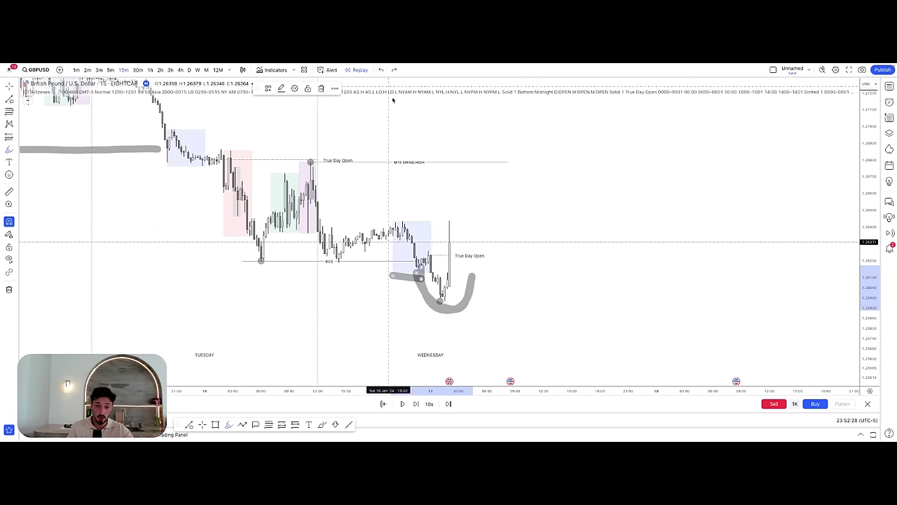
- Delete the U-shaped brush curve around Wednesday's low and the short stroke beneath the blue session
{"action": "left_click_drag", "start_coordinate": [447, 391], "coordinate": [320, 389]}
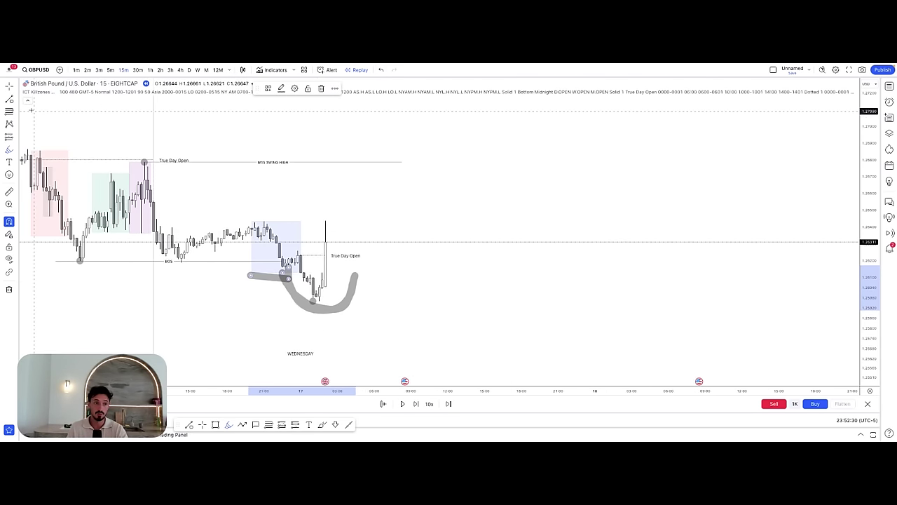
{"action": "left_click_drag", "start_coordinate": [427, 311], "coordinate": [435, 290]}
{"action": "left_click", "coordinate": [349, 286]}
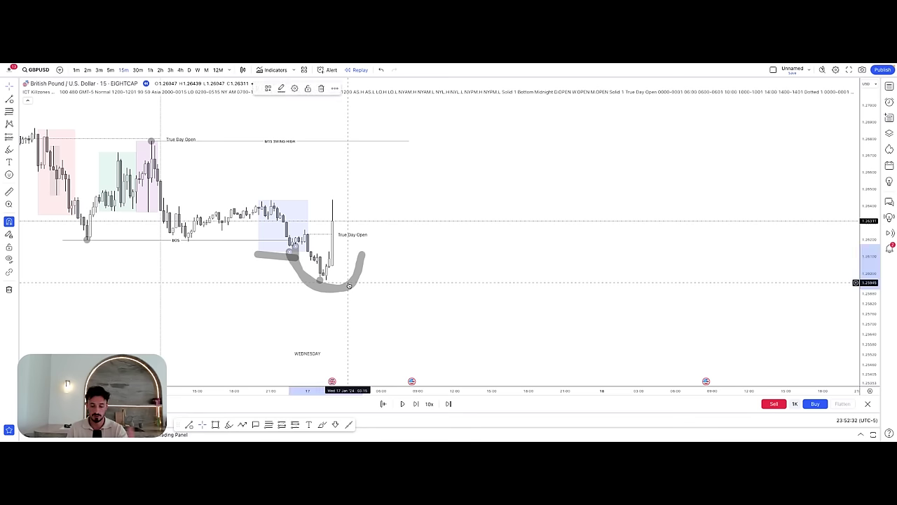
{"action": "key", "text": "Delete"}
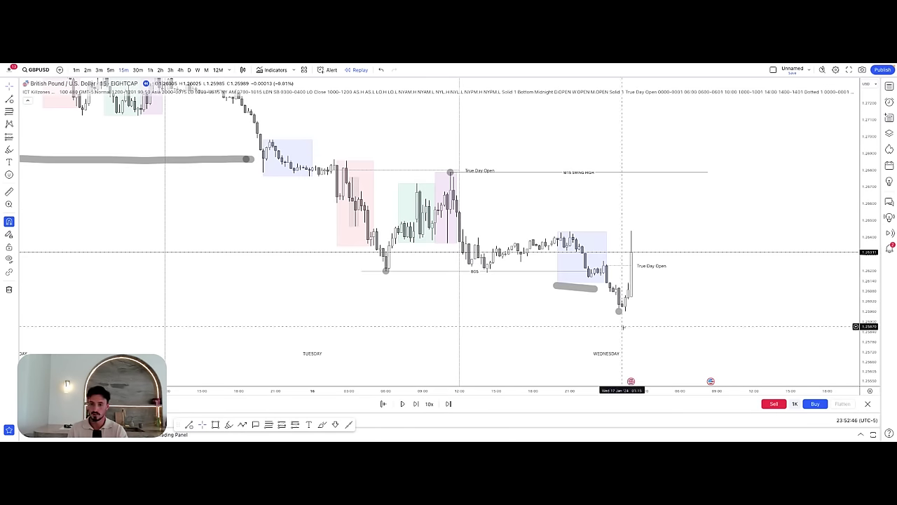
{"action": "left_click_drag", "start_coordinate": [638, 327], "coordinate": [528, 313]}
{"action": "left_click", "coordinate": [470, 275]}
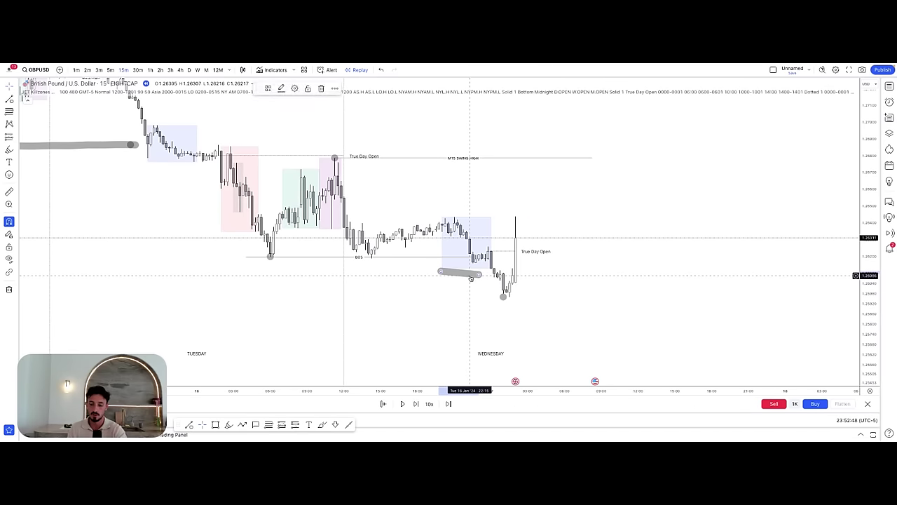
{"action": "key", "text": "Delete"}
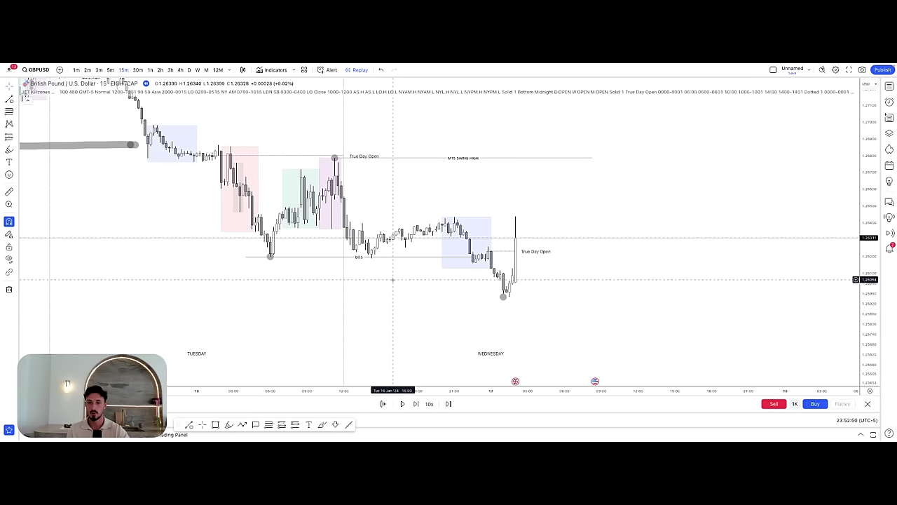
- Advance the replay bar by bar through Wednesday's red London session, past its rally and into the pullback
{"action": "left_click_drag", "start_coordinate": [565, 290], "coordinate": [545, 287]}
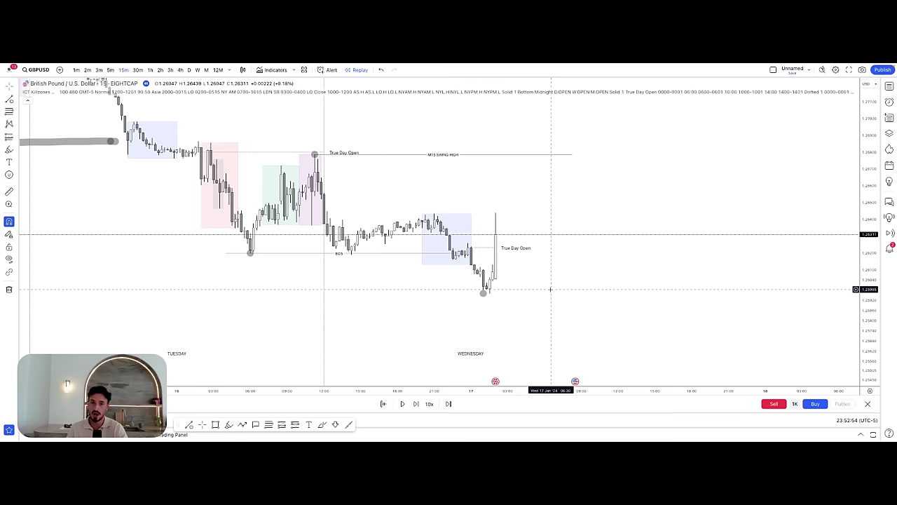
{"action": "left_click_drag", "start_coordinate": [878, 330], "coordinate": [876, 307]}
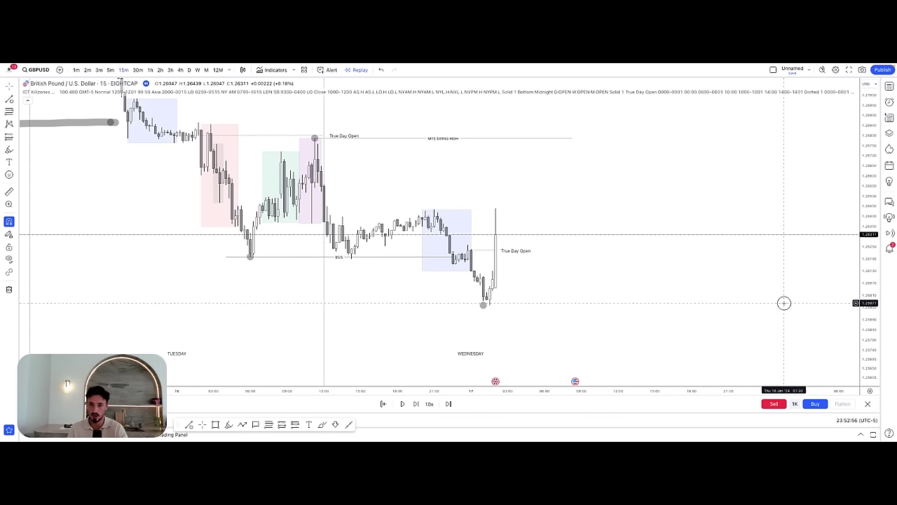
{"action": "left_click_drag", "start_coordinate": [783, 305], "coordinate": [731, 313]}
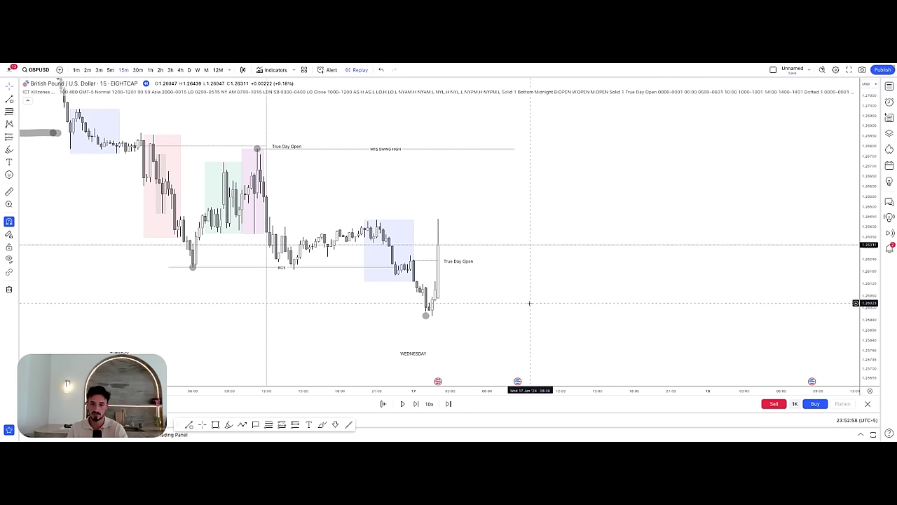
{"action": "left_click", "coordinate": [416, 403]}
{"action": "left_click", "coordinate": [415, 403]}
{"action": "left_click", "coordinate": [415, 403]}
{"action": "left_click", "coordinate": [416, 403]}
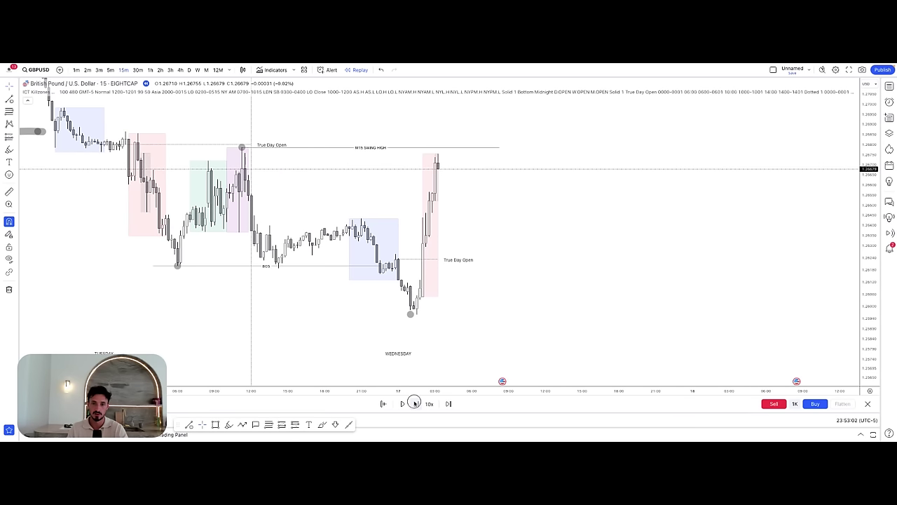
{"action": "left_click", "coordinate": [414, 403]}
{"action": "left_click", "coordinate": [415, 403]}
{"action": "left_click", "coordinate": [416, 403]}
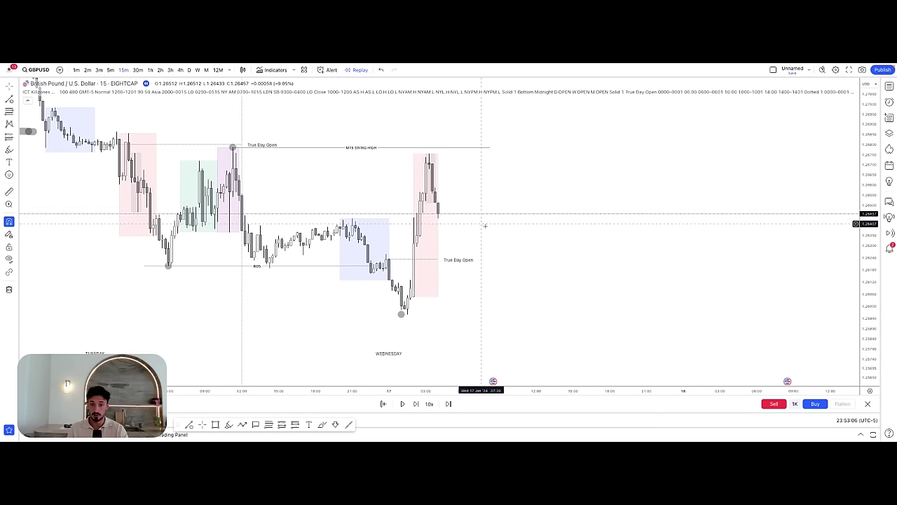
- Brush a zigzag through Tuesday's and Wednesday's swings and a circle beneath the BOS line, undoing each drawing
{"action": "left_click_drag", "start_coordinate": [487, 230], "coordinate": [485, 215]}
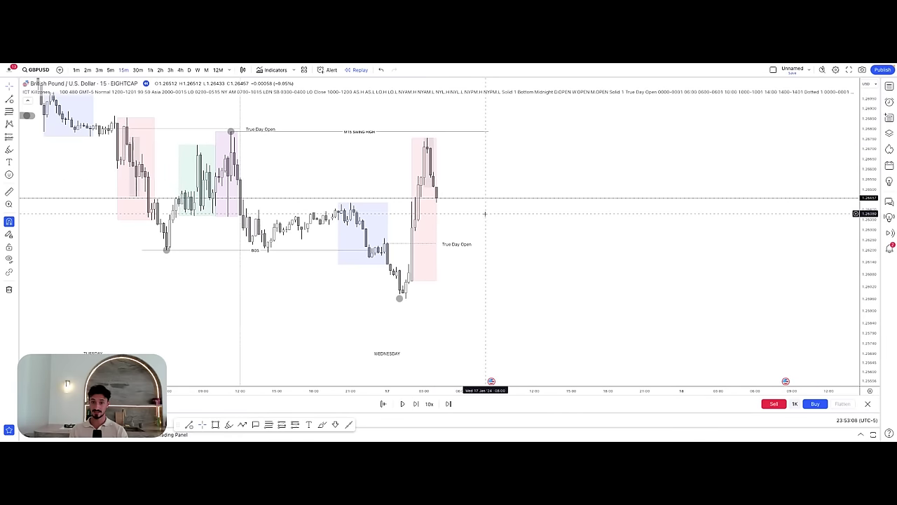
{"action": "mouse_move", "coordinate": [164, 249]}
{"action": "left_mouse_down"}
{"action": "mouse_move", "coordinate": [234, 133]}
{"action": "mouse_move", "coordinate": [401, 317]}
{"action": "mouse_move", "coordinate": [475, 244]}
{"action": "mouse_move", "coordinate": [496, 335]}
{"action": "left_mouse_up"}
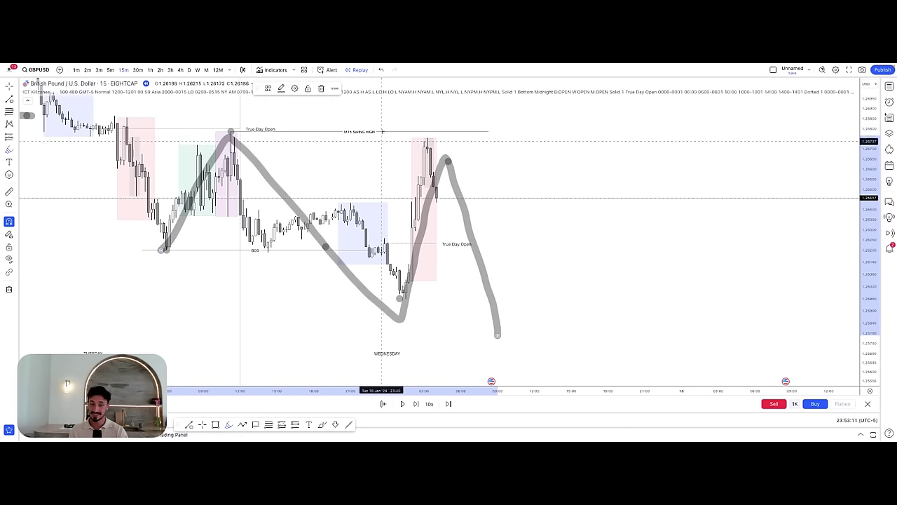
{"action": "left_click", "coordinate": [381, 70]}
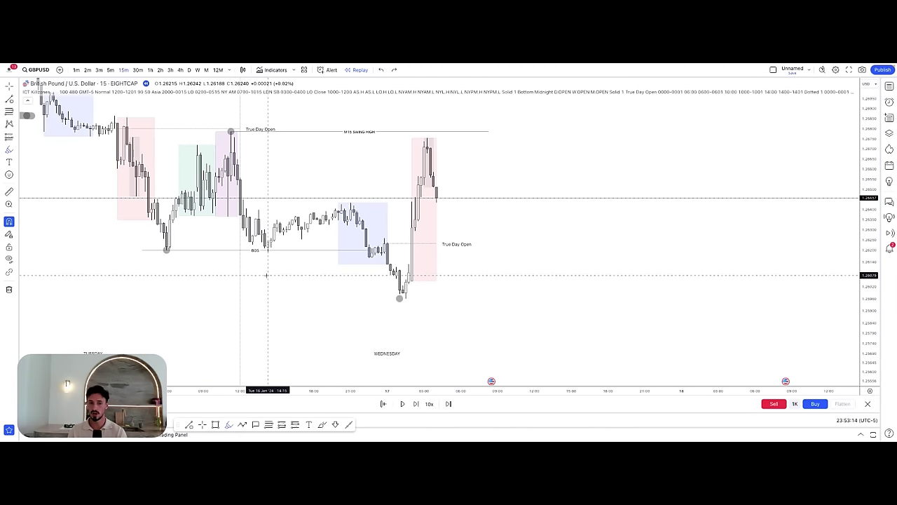
{"action": "mouse_move", "coordinate": [267, 272]}
{"action": "left_mouse_down"}
{"action": "mouse_move", "coordinate": [224, 258]}
{"action": "mouse_move", "coordinate": [270, 328]}
{"action": "mouse_move", "coordinate": [259, 272]}
{"action": "left_mouse_up"}
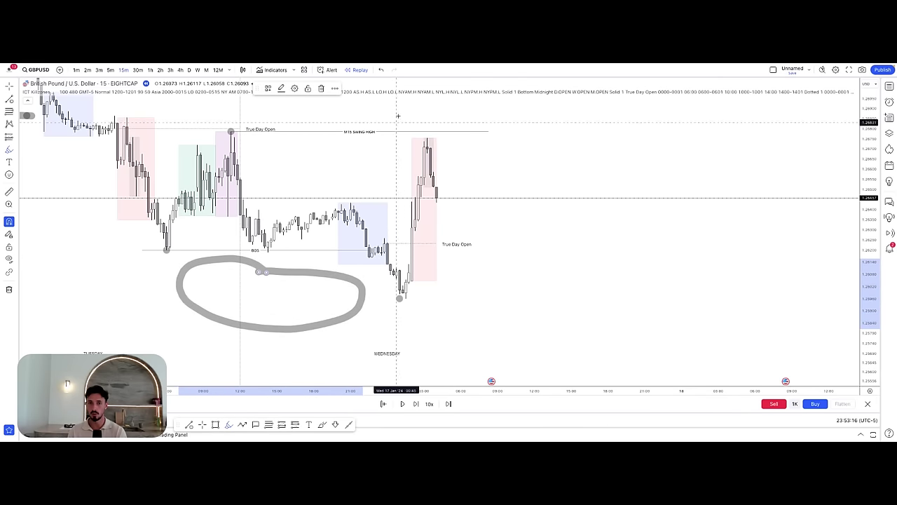
{"action": "left_click", "coordinate": [381, 70]}
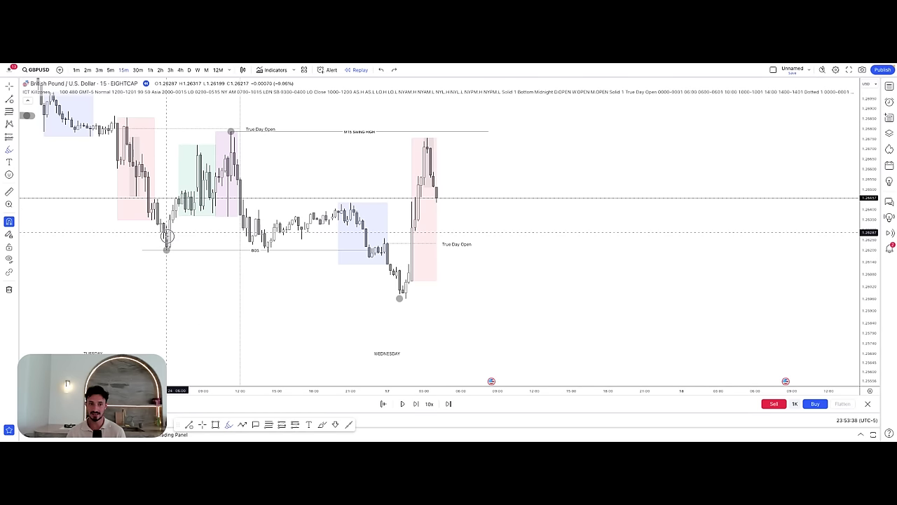
- Brush a path from Tuesday's low to Wednesday's decline and a mark above Tuesday's swing high, and undo both
{"action": "mouse_move", "coordinate": [170, 229]}
{"action": "left_mouse_down"}
{"action": "mouse_move", "coordinate": [263, 205]}
{"action": "mouse_move", "coordinate": [363, 252]}
{"action": "mouse_move", "coordinate": [391, 290]}
{"action": "left_mouse_up"}
{"action": "mouse_move", "coordinate": [252, 114]}
{"action": "left_mouse_down"}
{"action": "mouse_move", "coordinate": [217, 140]}
{"action": "mouse_move", "coordinate": [277, 119]}
{"action": "left_mouse_up"}
{"action": "double_click", "coordinate": [381, 70]}
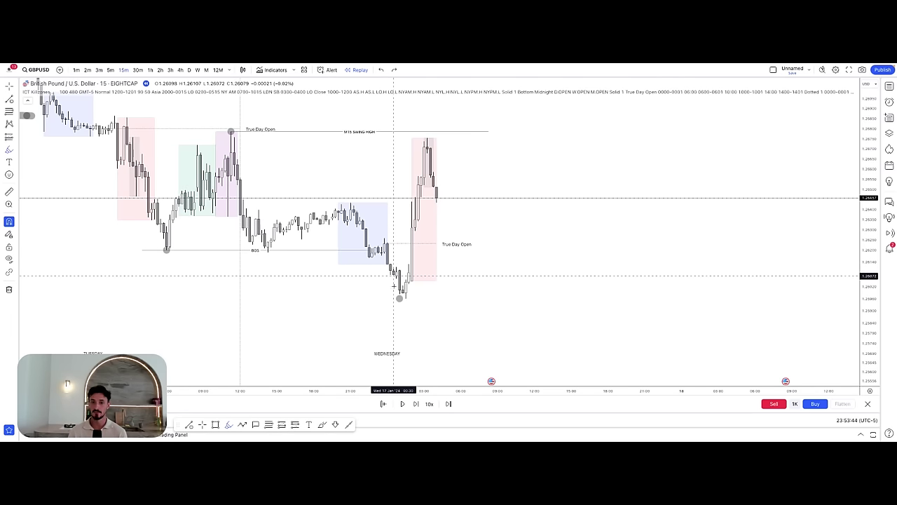
- Brush a stroke from Wednesday's decline to above the M15 swing high line, and undo it
{"action": "mouse_move", "coordinate": [396, 279]}
{"action": "left_mouse_down"}
{"action": "mouse_move", "coordinate": [439, 110]}
{"action": "mouse_move", "coordinate": [476, 97]}
{"action": "left_mouse_up"}
{"action": "left_click", "coordinate": [381, 70]}
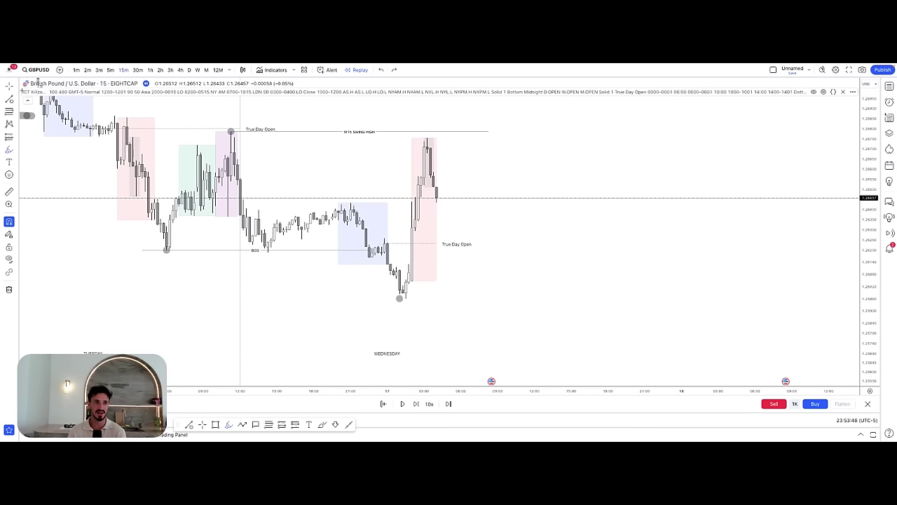
{"action": "mouse_move", "coordinate": [542, 250]}
{"action": "left_mouse_down"}
{"action": "mouse_move", "coordinate": [537, 282]}
{"action": "mouse_move", "coordinate": [549, 254]}
{"action": "left_mouse_up"}
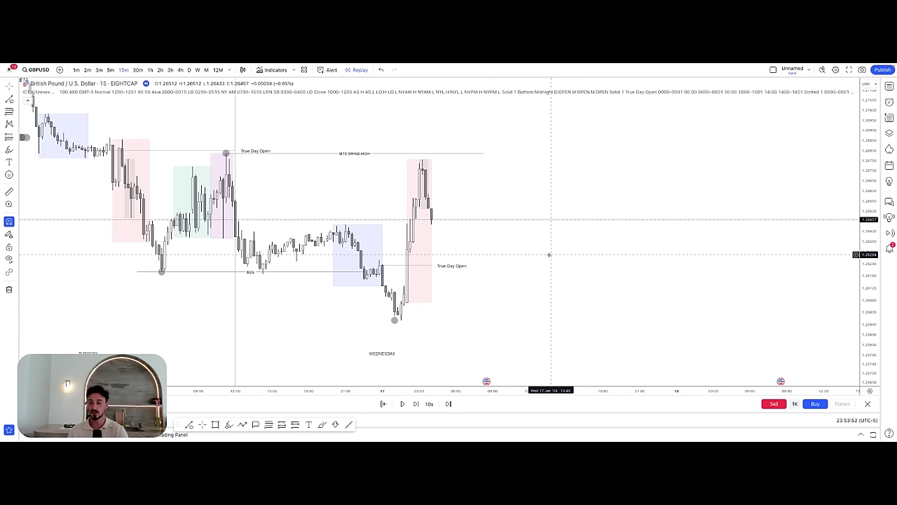
- Advance the replay bar by bar until Wednesday's rally breaks above Tuesday's swing high
{"action": "left_click", "coordinate": [417, 404]}
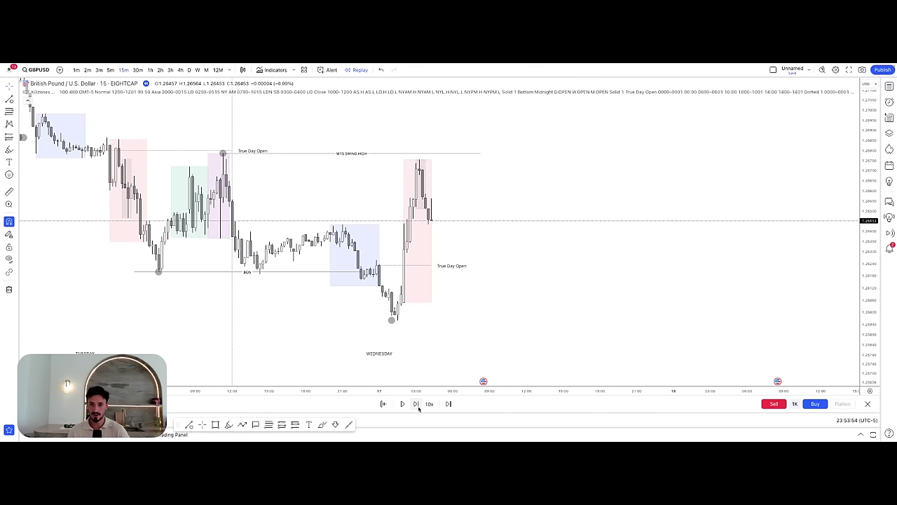
{"action": "left_click", "coordinate": [417, 404]}
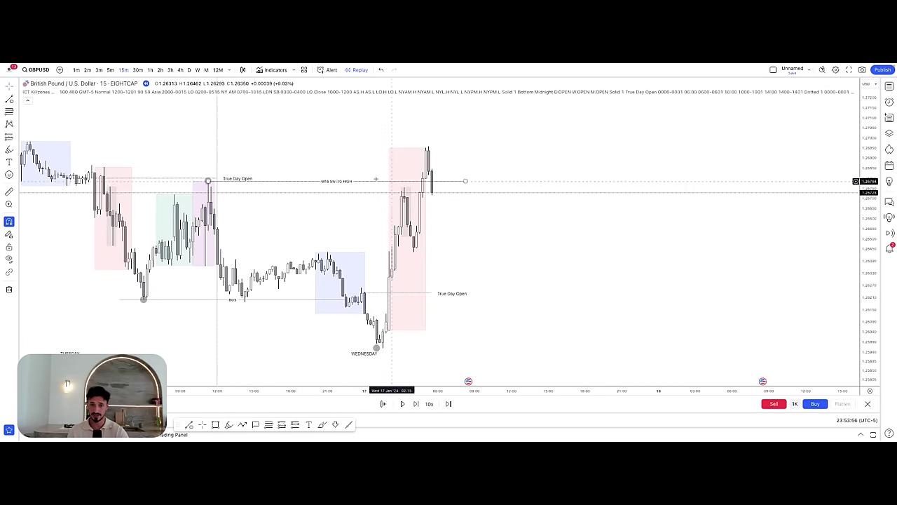
- Shorten the M15 swing high line so it ends at Wednesday's breakout candle, and apply the CHoCH template to it
{"action": "left_click", "coordinate": [462, 181]}
{"action": "left_click_drag", "start_coordinate": [465, 182], "coordinate": [430, 183]}
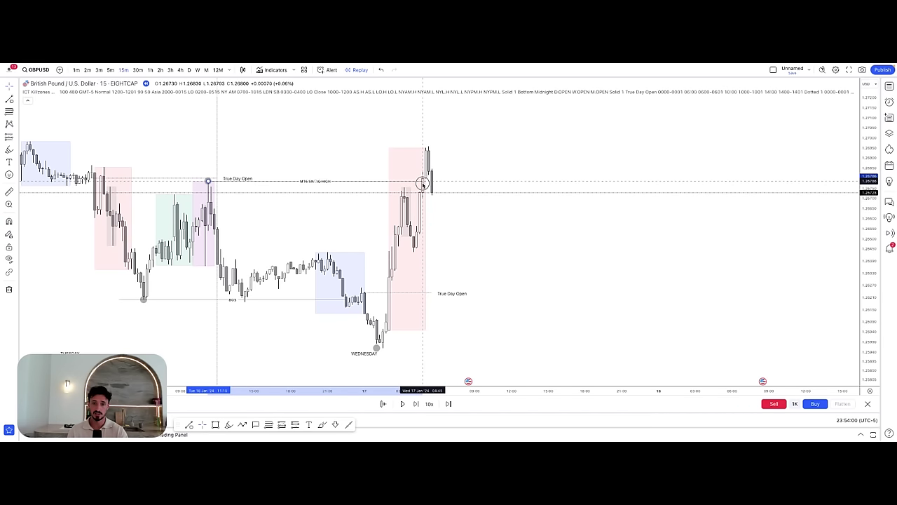
{"action": "left_click", "coordinate": [268, 88]}
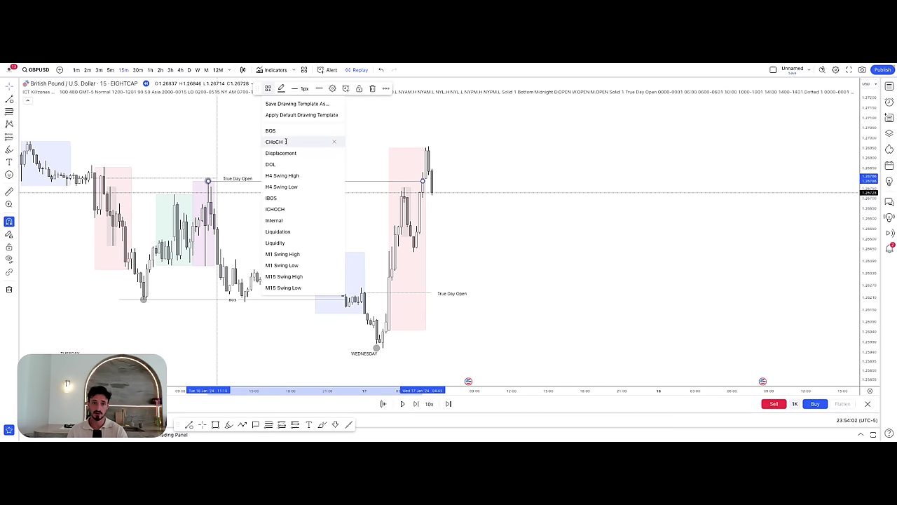
{"action": "left_click", "coordinate": [274, 142]}
- Advance the replay bar by bar past the red London session and into the decline of Wednesday's green session
{"action": "left_click_drag", "start_coordinate": [865, 214], "coordinate": [865, 233]}
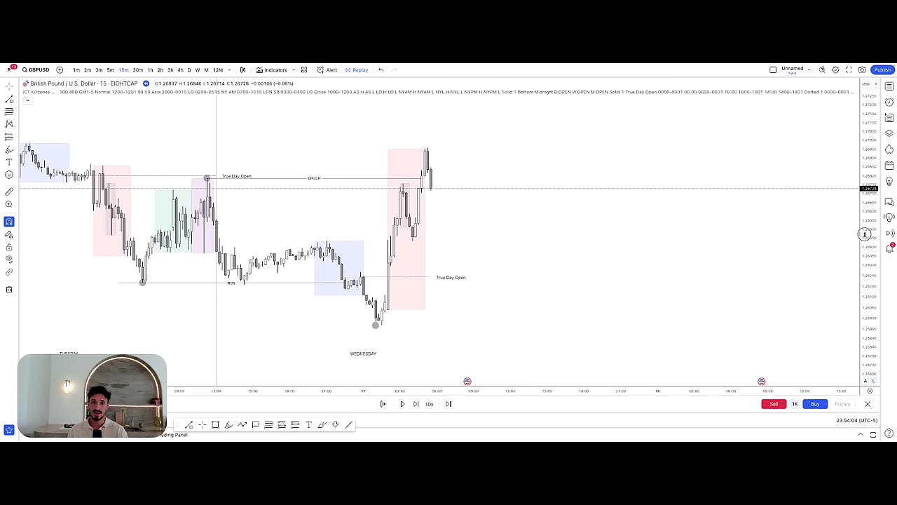
{"action": "left_click_drag", "start_coordinate": [761, 260], "coordinate": [757, 243]}
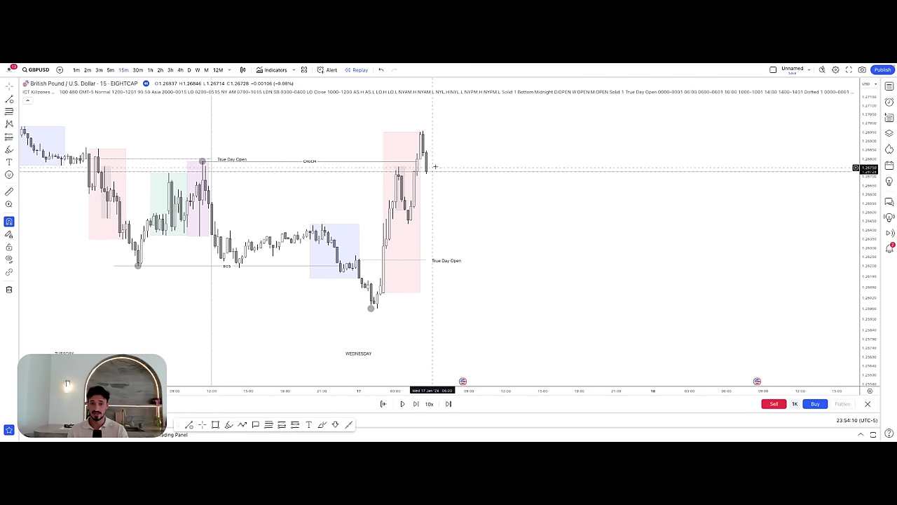
{"action": "left_click_drag", "start_coordinate": [495, 228], "coordinate": [491, 230]}
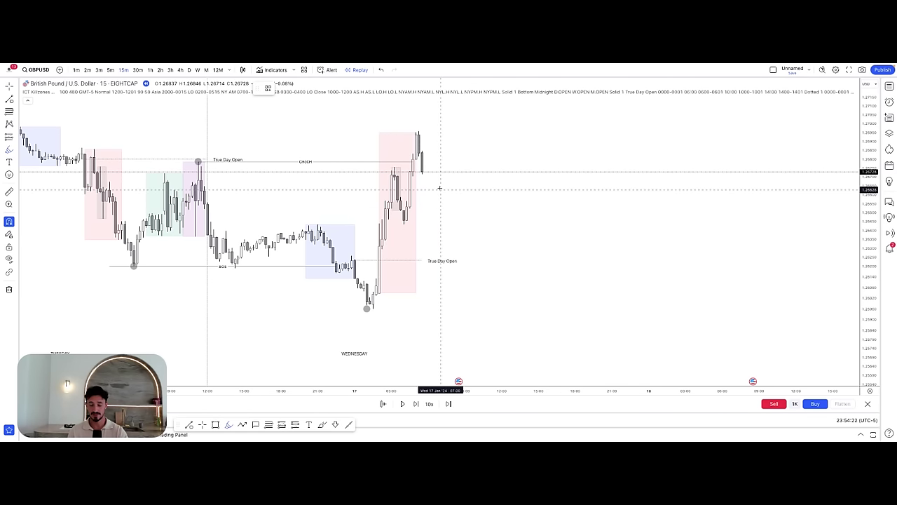
{"action": "left_click", "coordinate": [416, 405]}
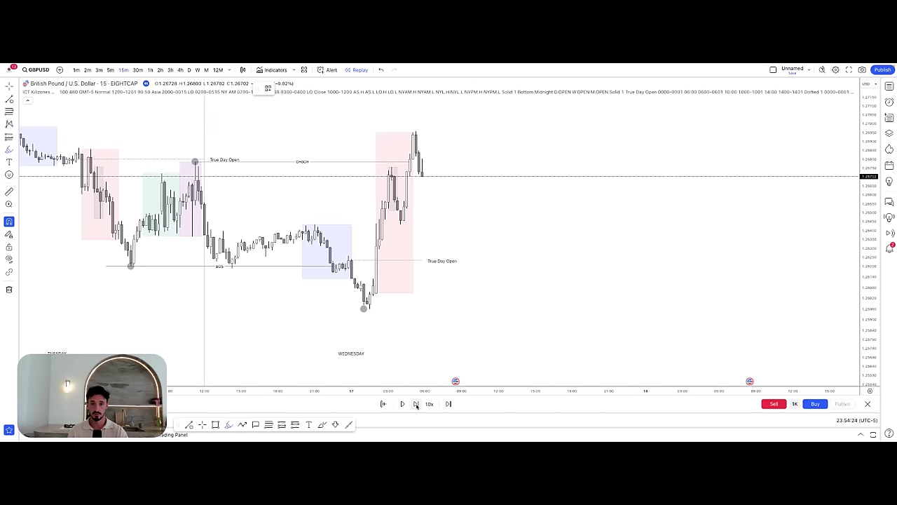
{"action": "left_click", "coordinate": [416, 405]}
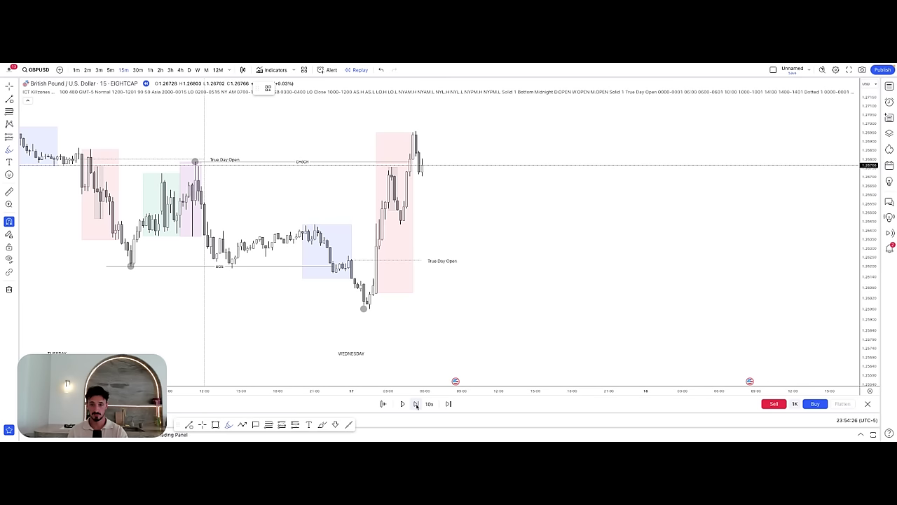
{"action": "left_click", "coordinate": [417, 404]}
{"action": "left_click", "coordinate": [416, 404]}
{"action": "left_click", "coordinate": [416, 404]}
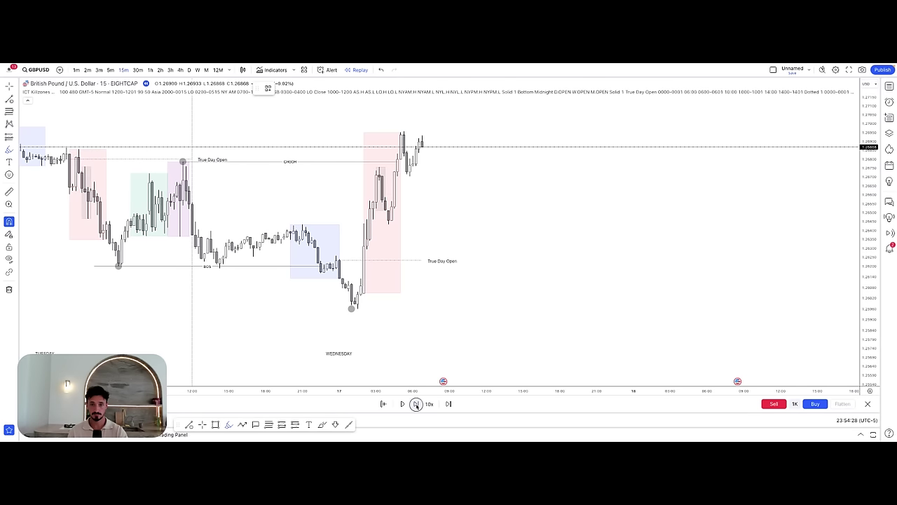
{"action": "left_click", "coordinate": [416, 404]}
{"action": "left_click", "coordinate": [417, 404]}
{"action": "left_click", "coordinate": [417, 405]}
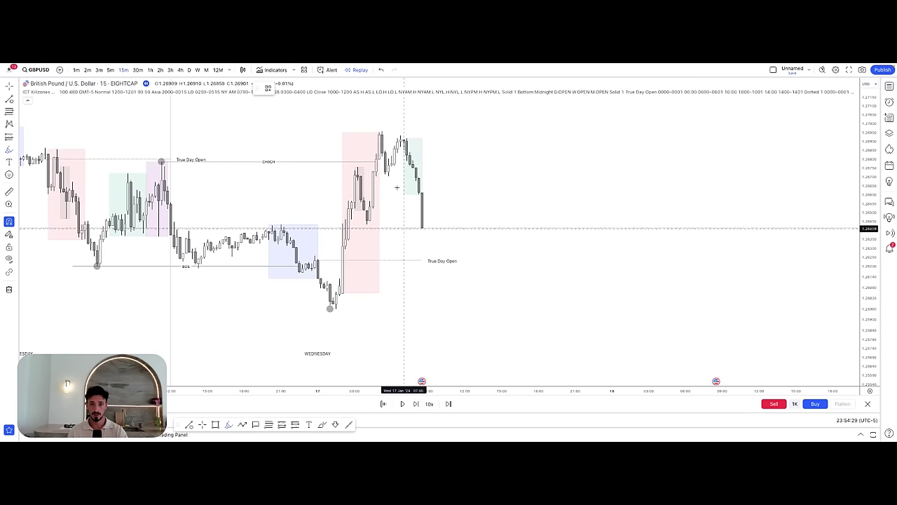
- Mark Wednesday's high with a brush dot and draw horizontal lines forward from Wednesday's low and high
{"action": "left_click", "coordinate": [382, 131]}
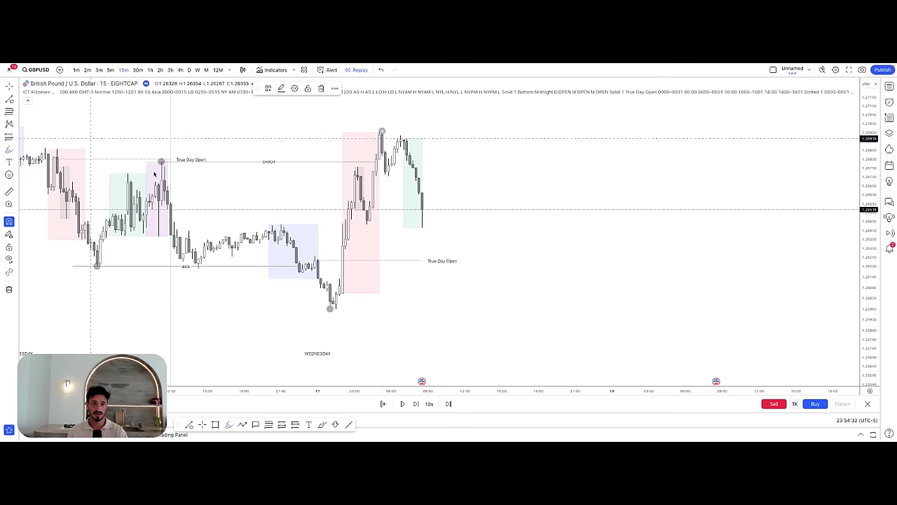
{"action": "left_click_drag", "start_coordinate": [333, 308], "coordinate": [527, 308]}
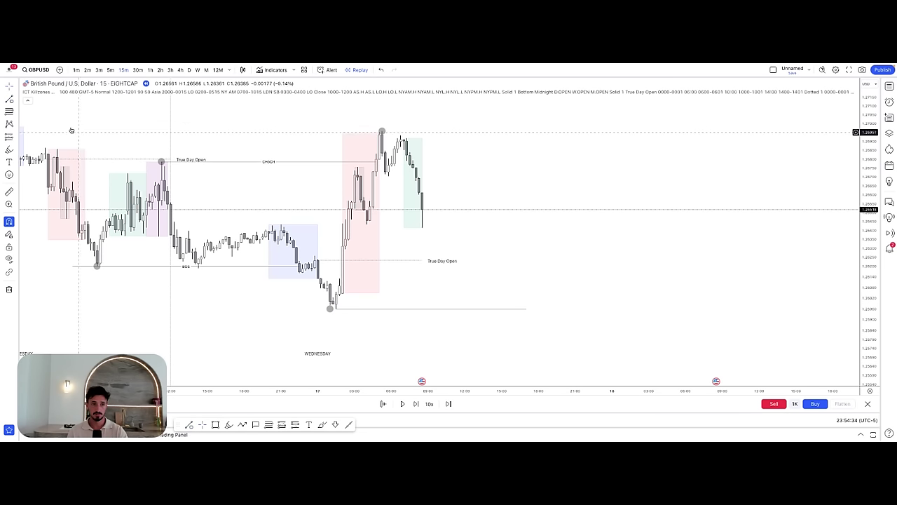
{"action": "left_click_drag", "start_coordinate": [382, 131], "coordinate": [517, 131]}
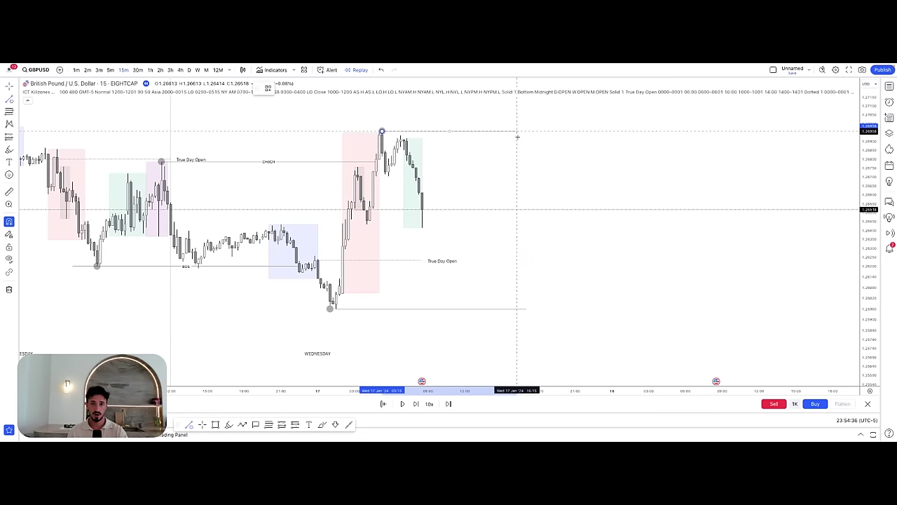
- Place a Fib Retracement from Wednesday's high line to its low line with Reverse enabled, and extend its 0.5 level with a line
{"action": "left_click_drag", "start_coordinate": [628, 273], "coordinate": [611, 270]}
{"action": "left_click", "coordinate": [15, 112]}
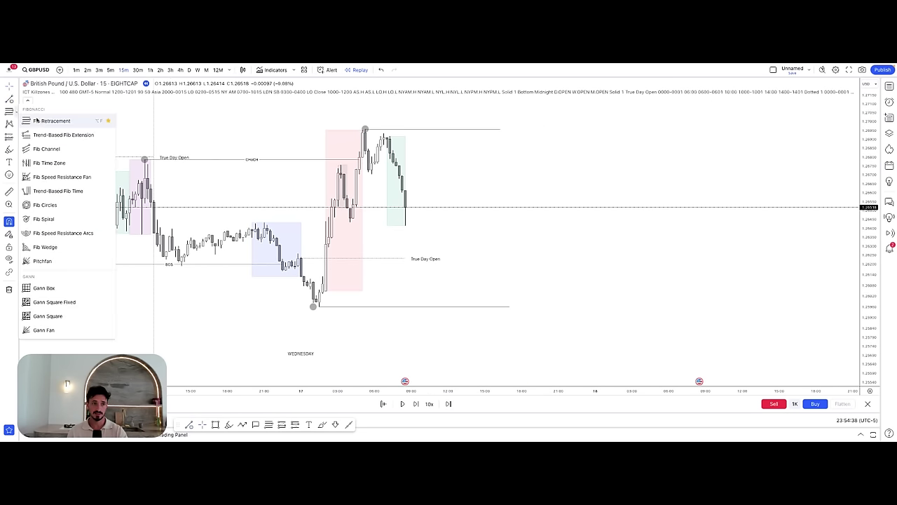
{"action": "left_click", "coordinate": [40, 120]}
{"action": "left_click", "coordinate": [448, 130]}
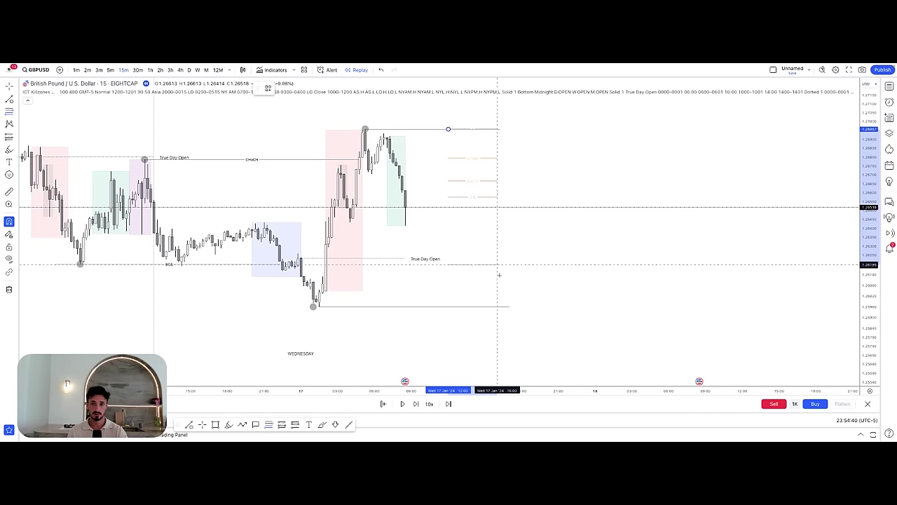
{"action": "double_click", "coordinate": [497, 306]}
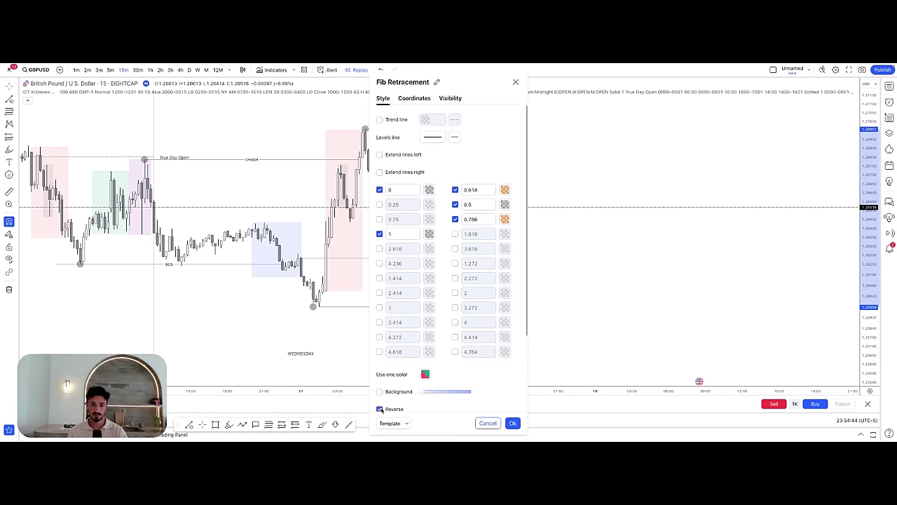
{"action": "left_click", "coordinate": [513, 423]}
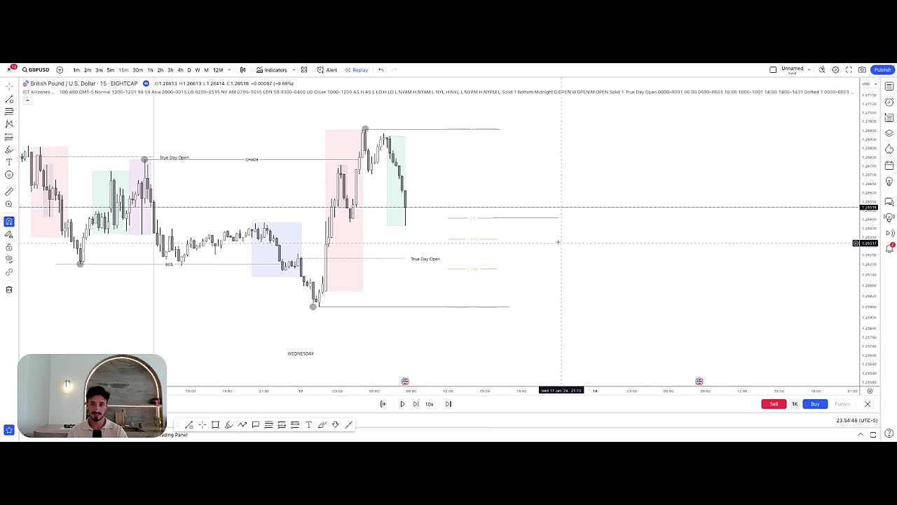
- Brush a D below the 0.5 level, a P above it and strokes along the level and decline, undoing all except the D's stem
{"action": "mouse_move", "coordinate": [540, 242]}
{"action": "left_mouse_down"}
{"action": "mouse_move", "coordinate": [542, 275]}
{"action": "mouse_move", "coordinate": [549, 272]}
{"action": "left_mouse_up"}
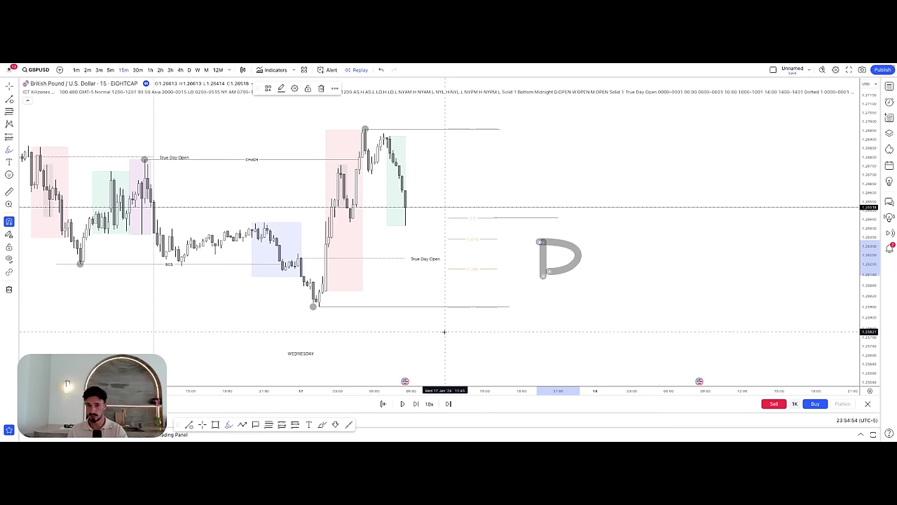
{"action": "left_click_drag", "start_coordinate": [452, 219], "coordinate": [399, 219]}
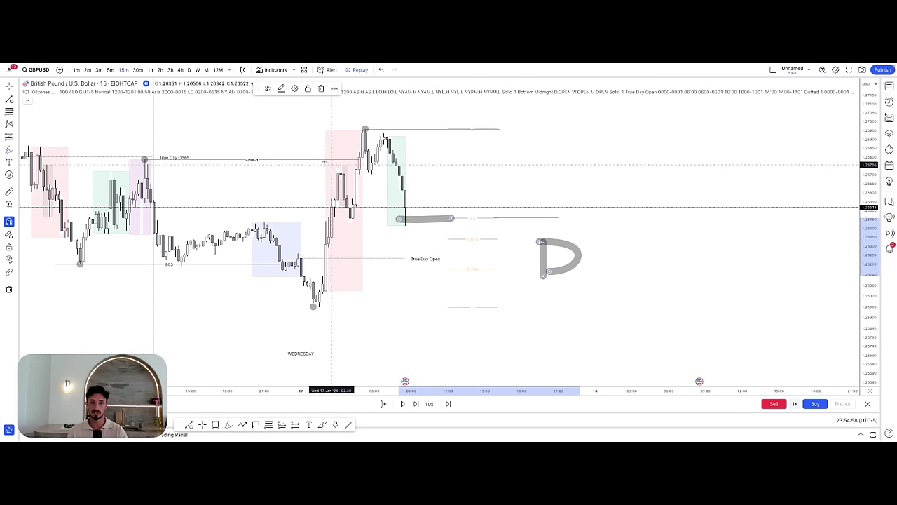
{"action": "mouse_move", "coordinate": [539, 146]}
{"action": "left_mouse_down"}
{"action": "mouse_move", "coordinate": [546, 176]}
{"action": "mouse_move", "coordinate": [548, 159]}
{"action": "left_mouse_up"}
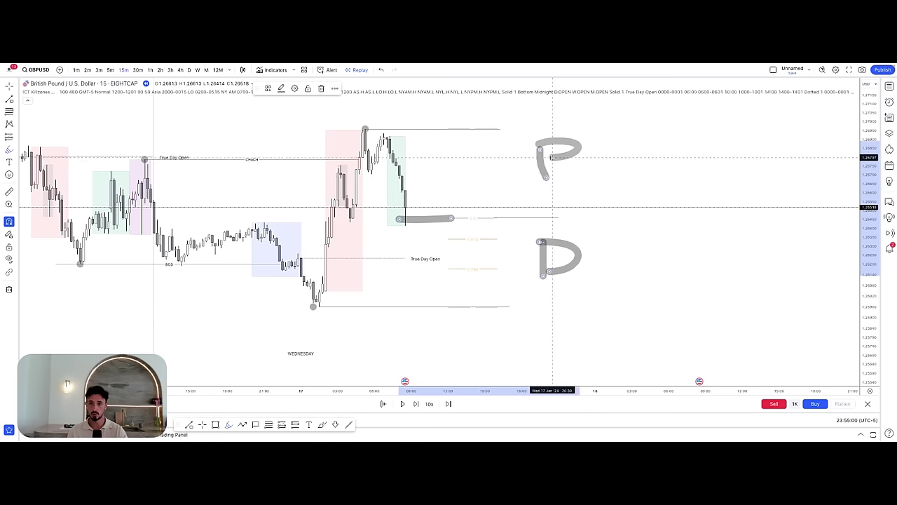
{"action": "mouse_move", "coordinate": [402, 133]}
{"action": "left_mouse_down"}
{"action": "mouse_move", "coordinate": [385, 163]}
{"action": "mouse_move", "coordinate": [441, 246]}
{"action": "mouse_move", "coordinate": [407, 234]}
{"action": "left_mouse_up"}
{"action": "left_click", "coordinate": [381, 71]}
{"action": "left_click", "coordinate": [381, 70]}
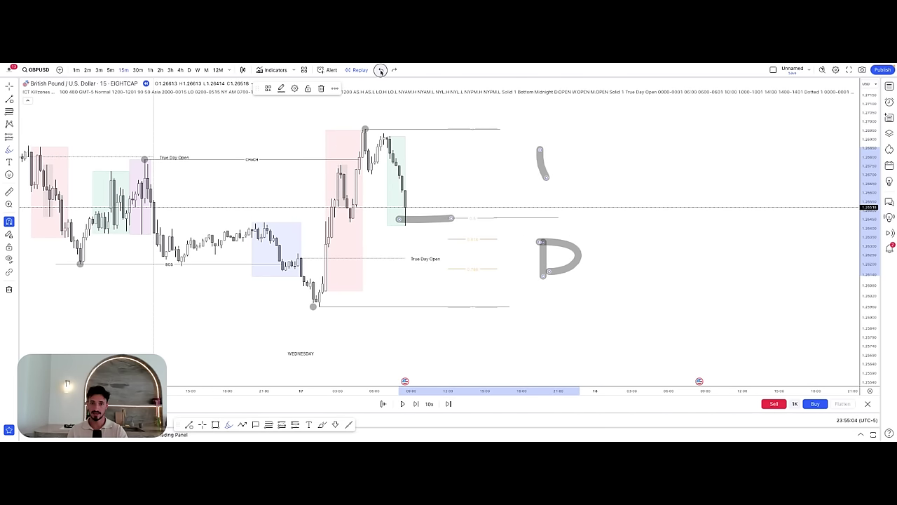
{"action": "left_click", "coordinate": [381, 71]}
{"action": "left_click", "coordinate": [380, 71]}
{"action": "left_click", "coordinate": [381, 71]}
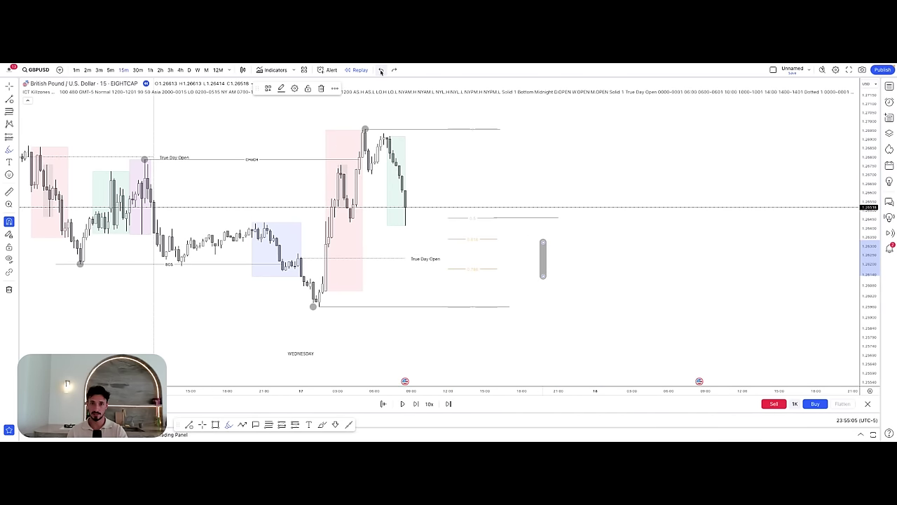
- Advance the replay through the rest of Wednesday's green session and the purple session into the afternoon
{"action": "left_click", "coordinate": [416, 405]}
{"action": "left_click", "coordinate": [415, 404]}
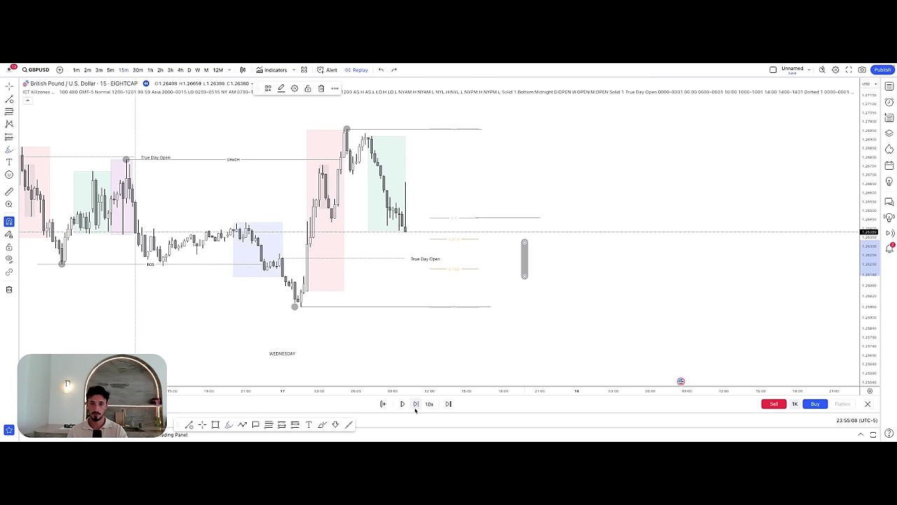
{"action": "left_click", "coordinate": [416, 405]}
{"action": "left_click", "coordinate": [415, 405]}
{"action": "left_click", "coordinate": [415, 404]}
{"action": "left_click", "coordinate": [416, 404]}
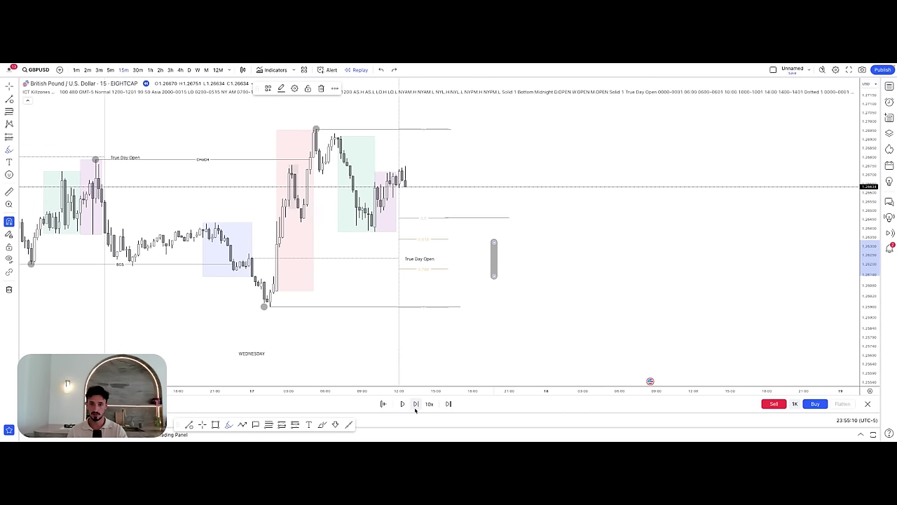
{"action": "left_click", "coordinate": [415, 404]}
{"action": "left_click", "coordinate": [415, 405]}
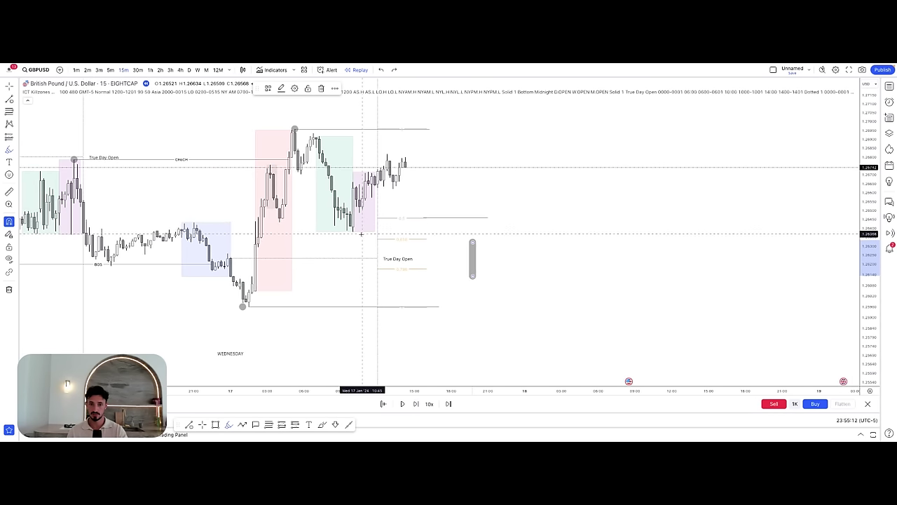
- Brush a circle around the pullback low beneath the 0.5 level, and undo it
{"action": "mouse_move", "coordinate": [362, 234]}
{"action": "left_mouse_down"}
{"action": "mouse_move", "coordinate": [332, 228]}
{"action": "mouse_move", "coordinate": [347, 213]}
{"action": "left_mouse_up"}
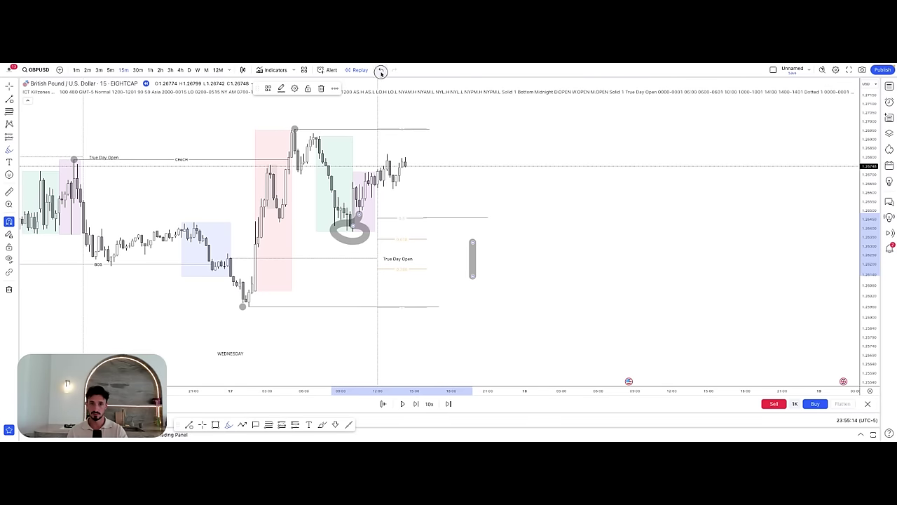
{"action": "left_click", "coordinate": [380, 71]}
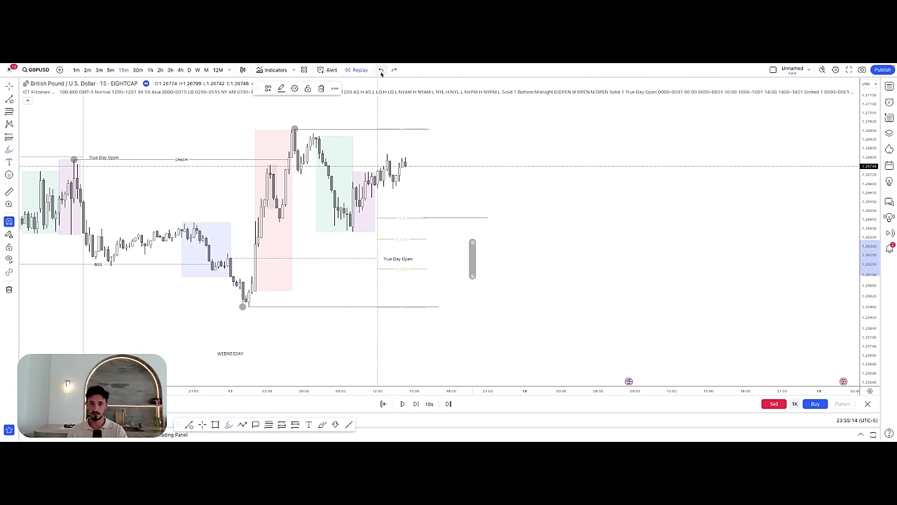
- Advance the replay to the end of the blue Asia session, and extend Wednesday's high line to the latest candle
{"action": "left_click", "coordinate": [416, 405]}
{"action": "left_click", "coordinate": [416, 405]}
{"action": "left_click", "coordinate": [415, 404]}
{"action": "left_click", "coordinate": [416, 405]}
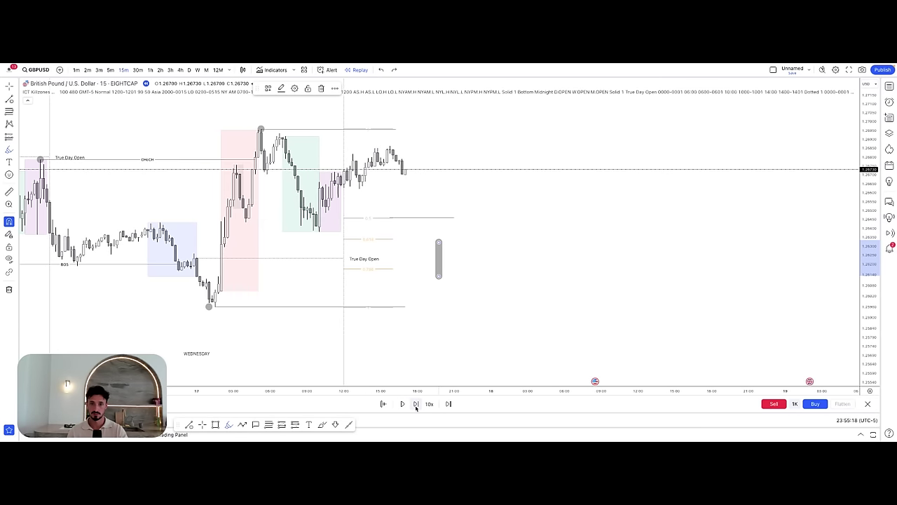
{"action": "left_click", "coordinate": [416, 405]}
{"action": "left_click", "coordinate": [416, 404]}
{"action": "left_click", "coordinate": [415, 404]}
{"action": "left_click", "coordinate": [416, 404]}
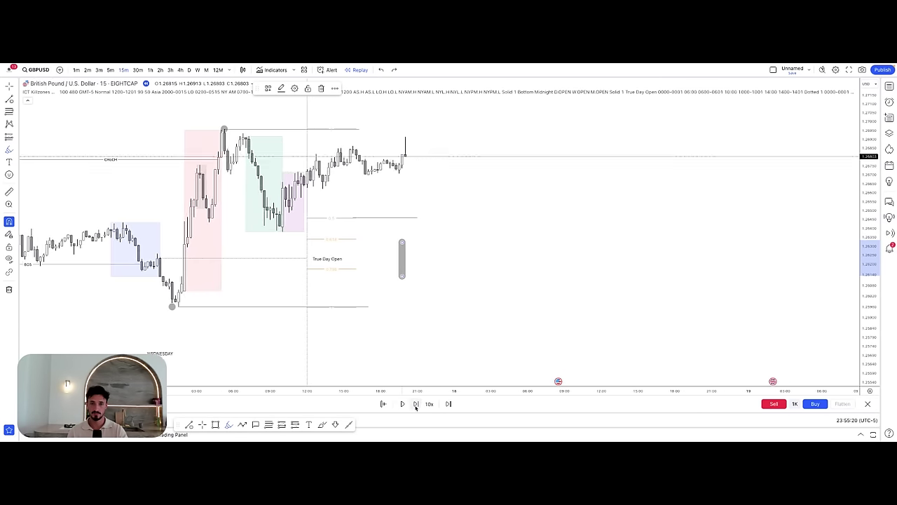
{"action": "left_click", "coordinate": [416, 404]}
{"action": "left_click", "coordinate": [416, 404]}
{"action": "left_click", "coordinate": [416, 404]}
{"action": "left_click", "coordinate": [416, 404]}
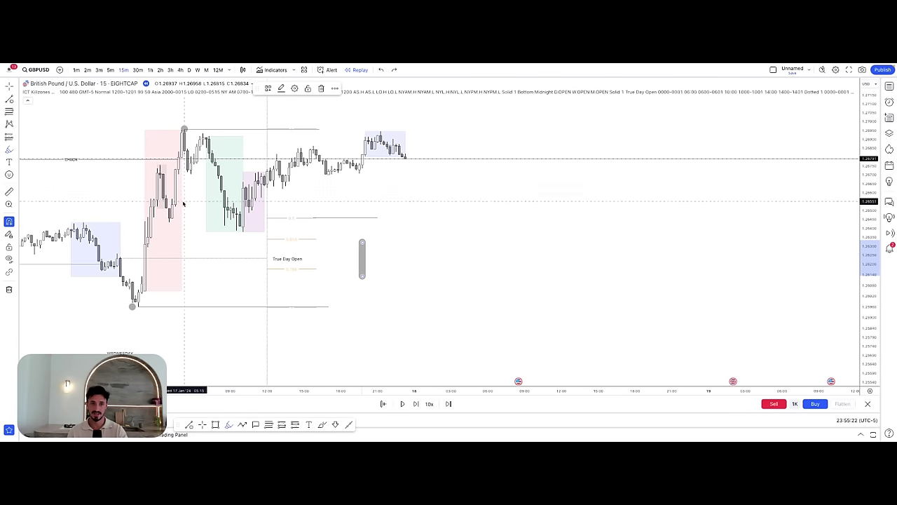
{"action": "left_click_drag", "start_coordinate": [332, 139], "coordinate": [425, 145]}
{"action": "left_click", "coordinate": [474, 191]}
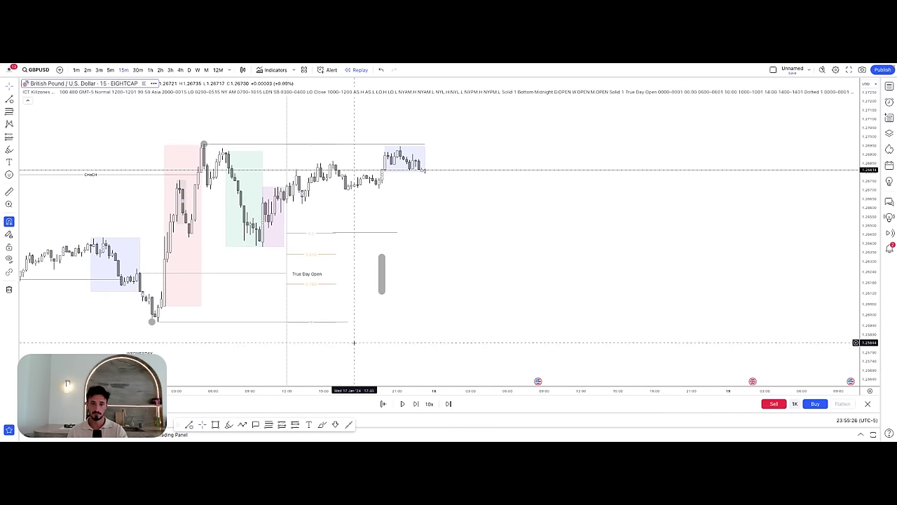
- Advance the replay bar by bar into Thursday's red London session, past the break above Wednesday's high
{"action": "left_click", "coordinate": [416, 403]}
{"action": "left_click", "coordinate": [415, 403]}
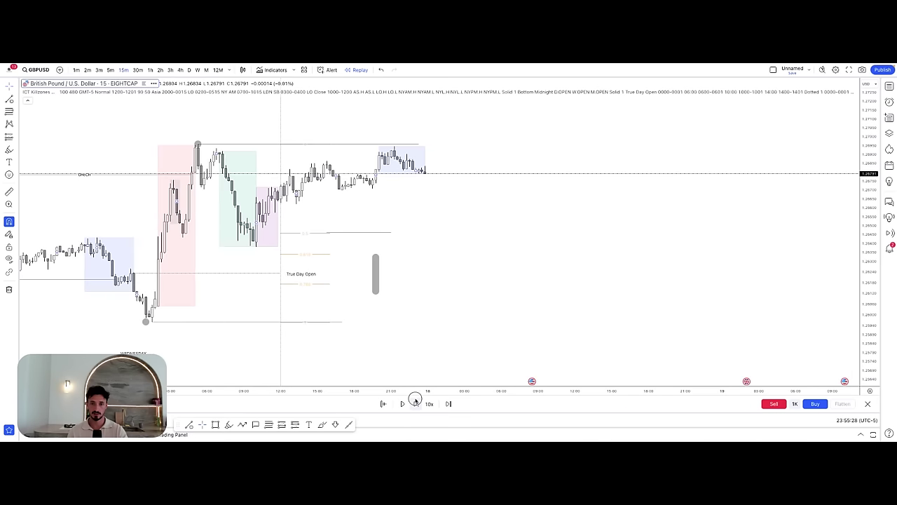
{"action": "left_click", "coordinate": [416, 404]}
{"action": "left_click", "coordinate": [416, 404]}
{"action": "left_click", "coordinate": [416, 403]}
{"action": "left_click", "coordinate": [416, 403]}
{"action": "left_click", "coordinate": [416, 404]}
{"action": "left_click", "coordinate": [415, 403]}
{"action": "left_click", "coordinate": [416, 404]}
{"action": "left_click", "coordinate": [416, 403]}
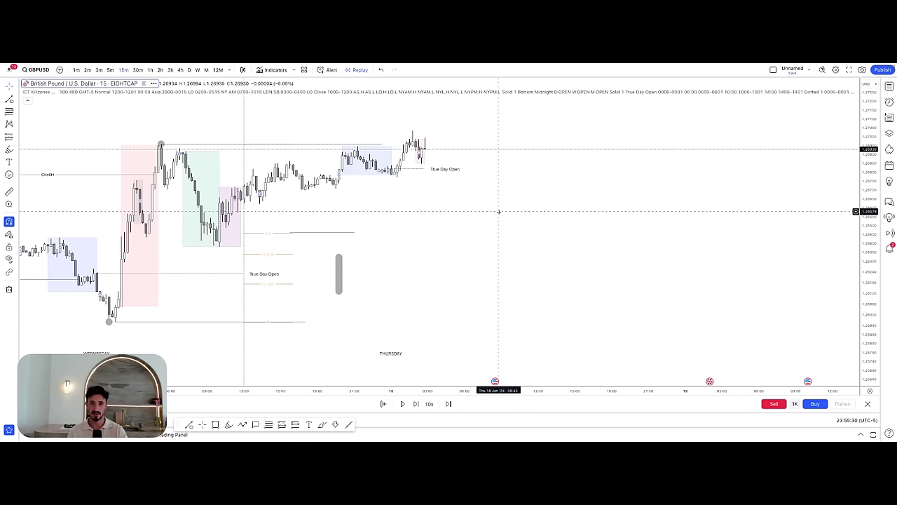
- Delete the vertical brush stroke below the chart and extend Wednesday's high line to the Thursday candles that break it
{"action": "left_click", "coordinate": [341, 272]}
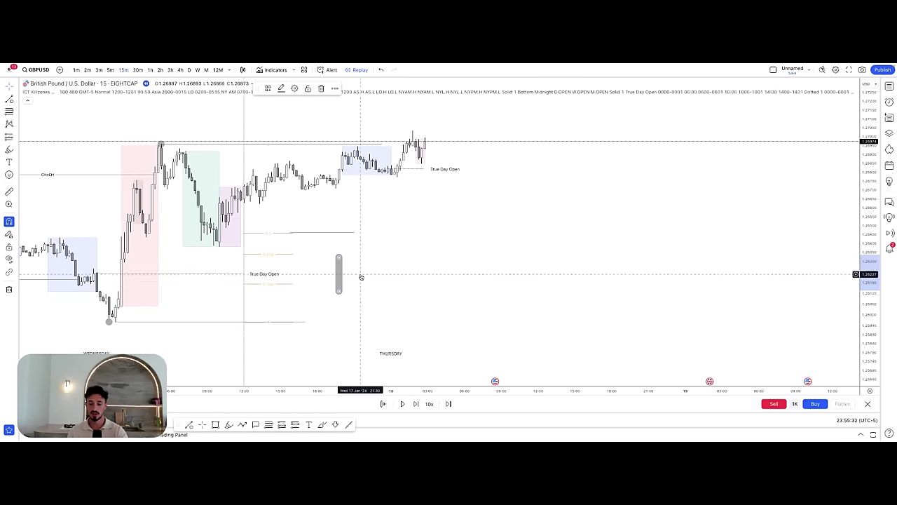
{"action": "key", "text": "Delete"}
{"action": "left_click", "coordinate": [384, 144]}
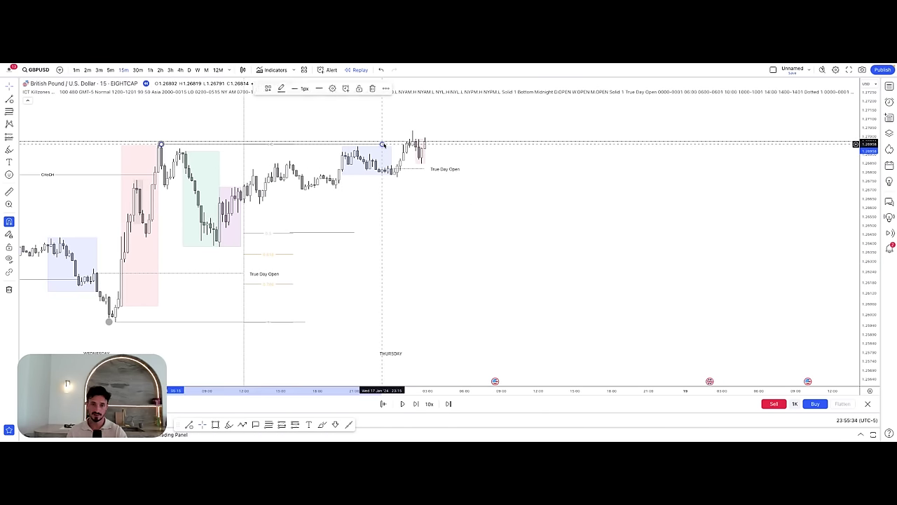
{"action": "left_click_drag", "start_coordinate": [382, 144], "coordinate": [409, 150]}
{"action": "left_click", "coordinate": [438, 218]}
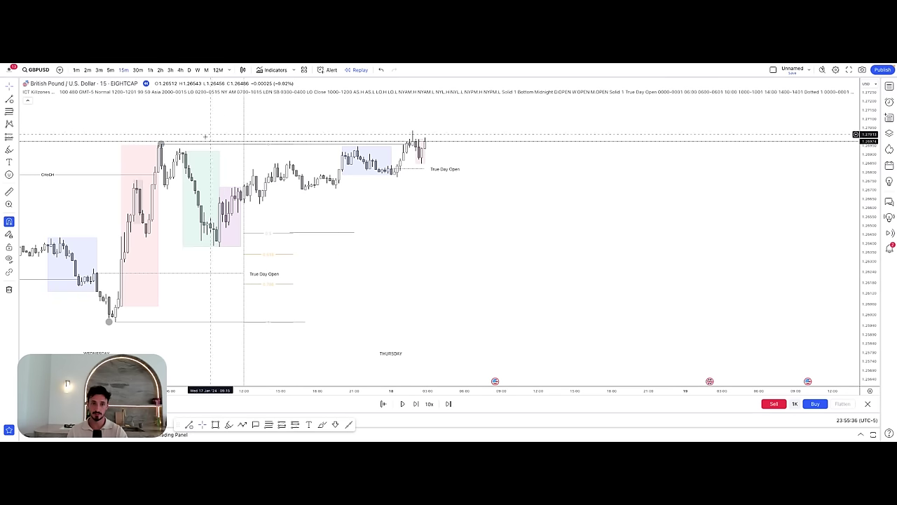
- Apply the BOS drawing template to Wednesday's high line, and delete the Fib retracement from Wednesday's range
{"action": "left_click", "coordinate": [381, 143]}
{"action": "left_click", "coordinate": [269, 89]}
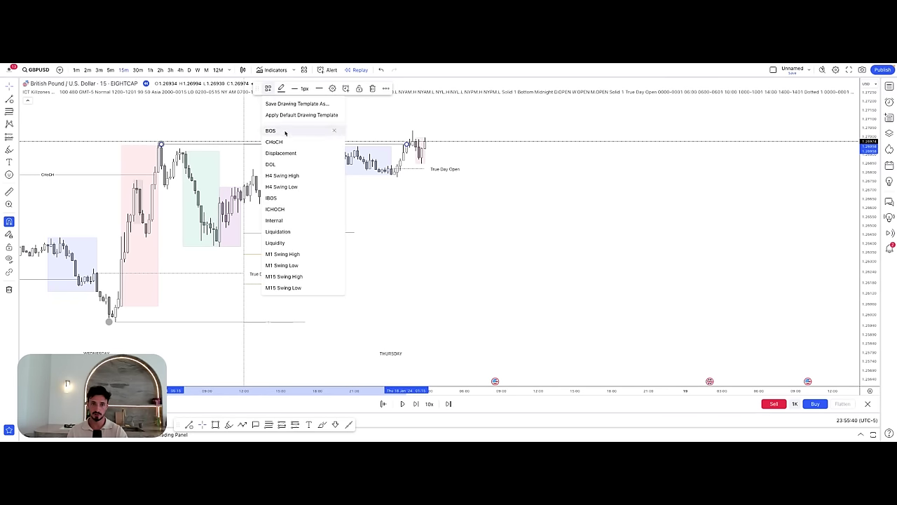
{"action": "left_click", "coordinate": [290, 130]}
{"action": "mouse_move", "coordinate": [269, 146]}
{"action": "left_mouse_down"}
{"action": "mouse_move", "coordinate": [273, 156]}
{"action": "mouse_move", "coordinate": [477, 170]}
{"action": "left_mouse_up"}
{"action": "key", "text": "Delete"}
- Brush a circle around the four horizontal lines extending from Monday's highs, above the current price, and undo it
{"action": "left_click_drag", "start_coordinate": [432, 236], "coordinate": [462, 227]}
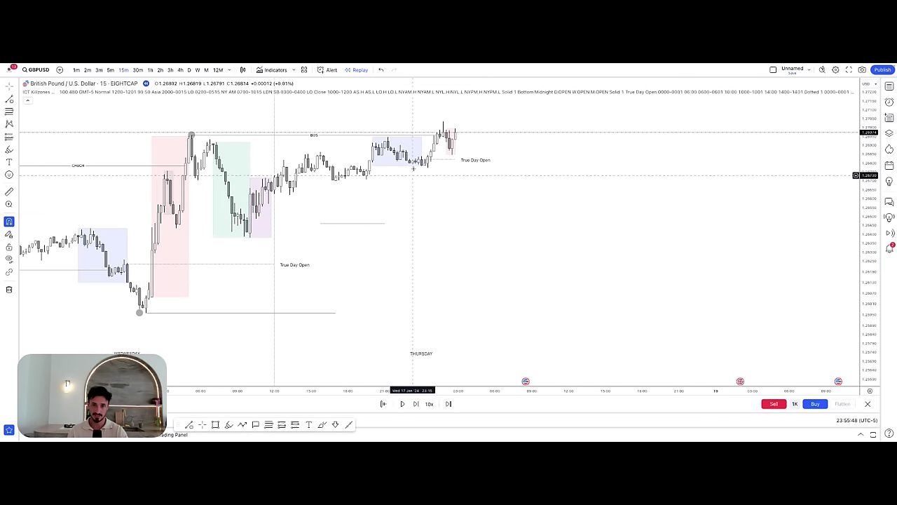
{"action": "left_click_drag", "start_coordinate": [434, 394], "coordinate": [553, 390]}
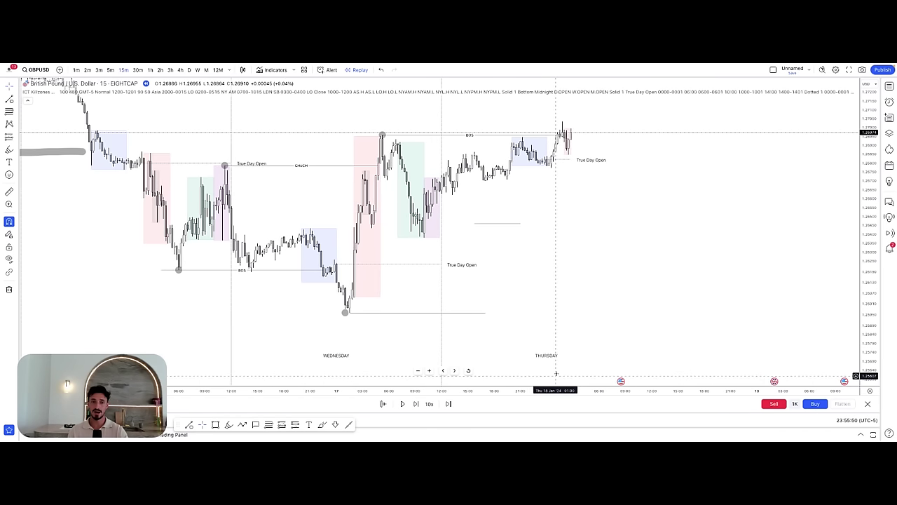
{"action": "mouse_move", "coordinate": [584, 323]}
{"action": "left_mouse_down"}
{"action": "mouse_move", "coordinate": [619, 340]}
{"action": "mouse_move", "coordinate": [587, 339]}
{"action": "mouse_move", "coordinate": [579, 326]}
{"action": "left_mouse_up"}
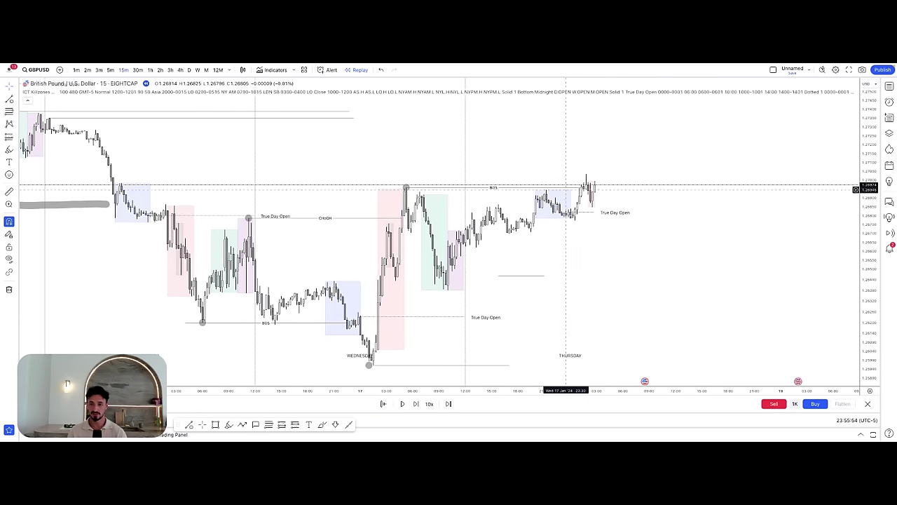
{"action": "left_click_drag", "start_coordinate": [643, 382], "coordinate": [751, 381]}
{"action": "left_click_drag", "start_coordinate": [867, 200], "coordinate": [867, 265]}
{"action": "left_click_drag", "start_coordinate": [792, 271], "coordinate": [602, 315]}
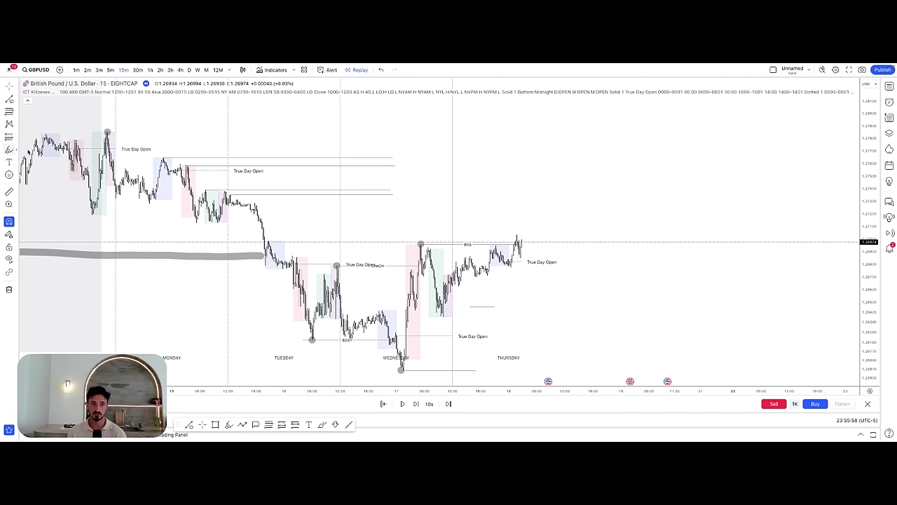
{"action": "left_click", "coordinate": [9, 149]}
{"action": "left_click_drag", "start_coordinate": [486, 163], "coordinate": [378, 154]}
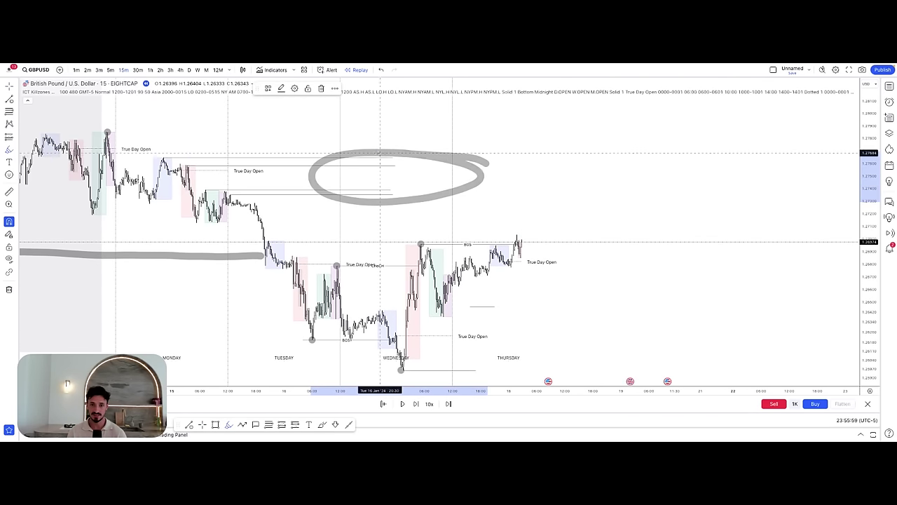
{"action": "left_click", "coordinate": [379, 71]}
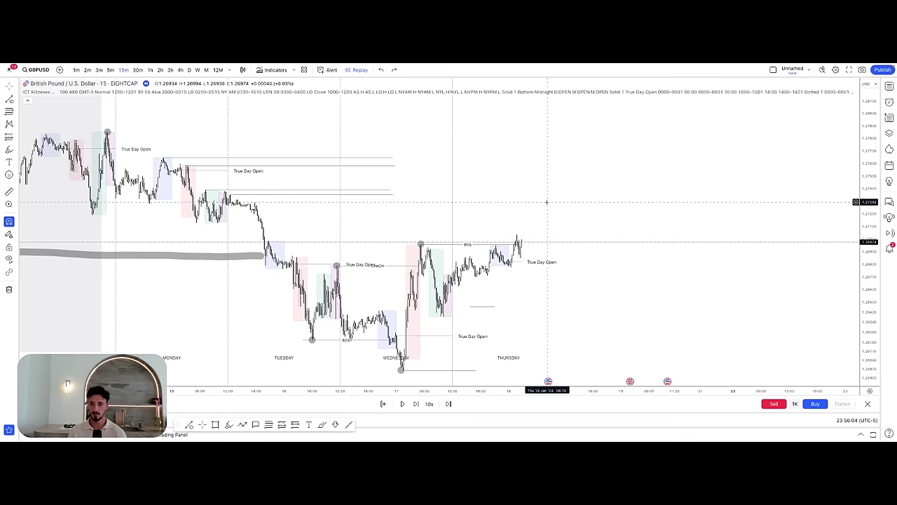
{"action": "left_click_drag", "start_coordinate": [872, 330], "coordinate": [873, 268]}
{"action": "left_click_drag", "start_coordinate": [717, 324], "coordinate": [753, 232]}
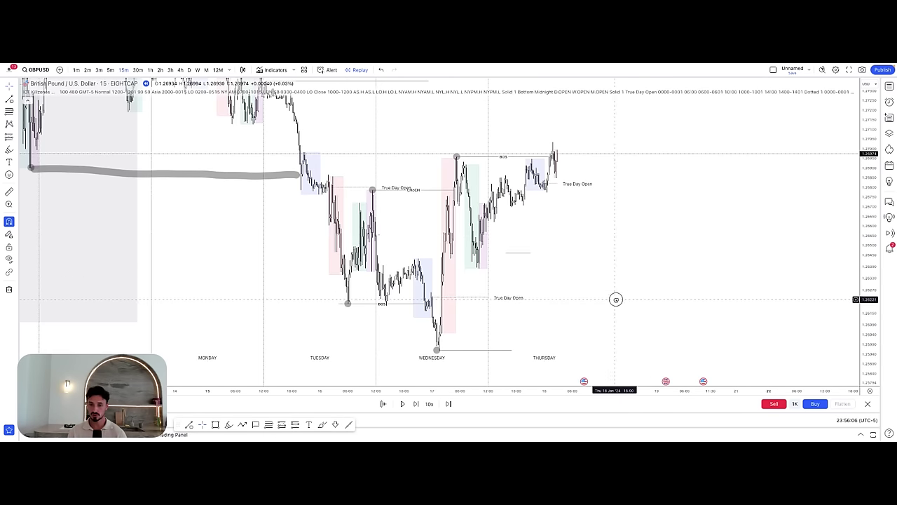
{"action": "left_click_drag", "start_coordinate": [623, 300], "coordinate": [709, 285]}
{"action": "left_click_drag", "start_coordinate": [554, 392], "coordinate": [231, 358]}
{"action": "left_click_drag", "start_coordinate": [509, 252], "coordinate": [682, 262]}
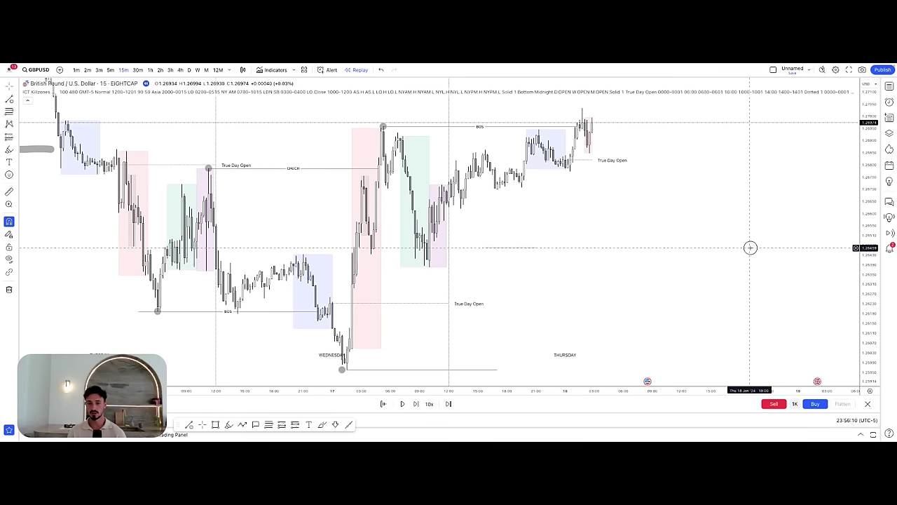
{"action": "left_click_drag", "start_coordinate": [749, 248], "coordinate": [666, 250]}
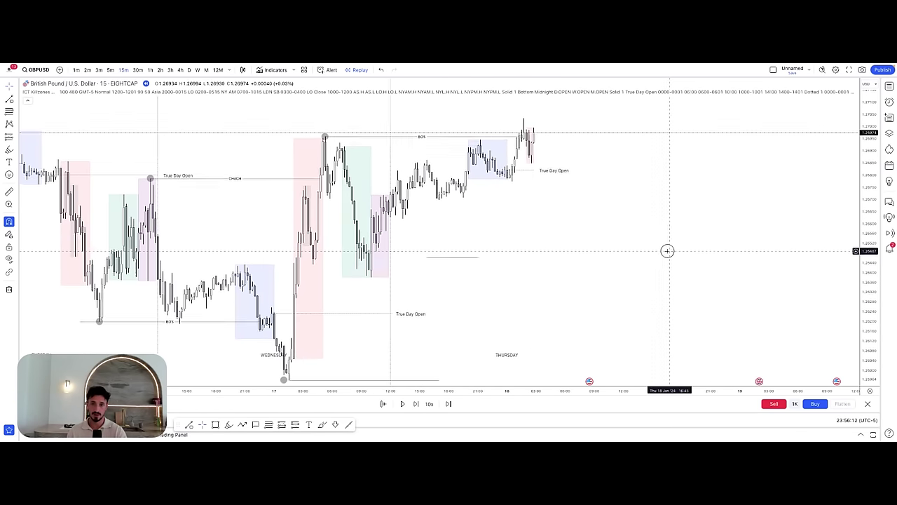
- Mark Wednesday's late-session swing low and Thursday's highest swing high with highlighter dots
{"action": "left_click_drag", "start_coordinate": [481, 389], "coordinate": [447, 389]}
{"action": "left_click_drag", "start_coordinate": [508, 292], "coordinate": [635, 278]}
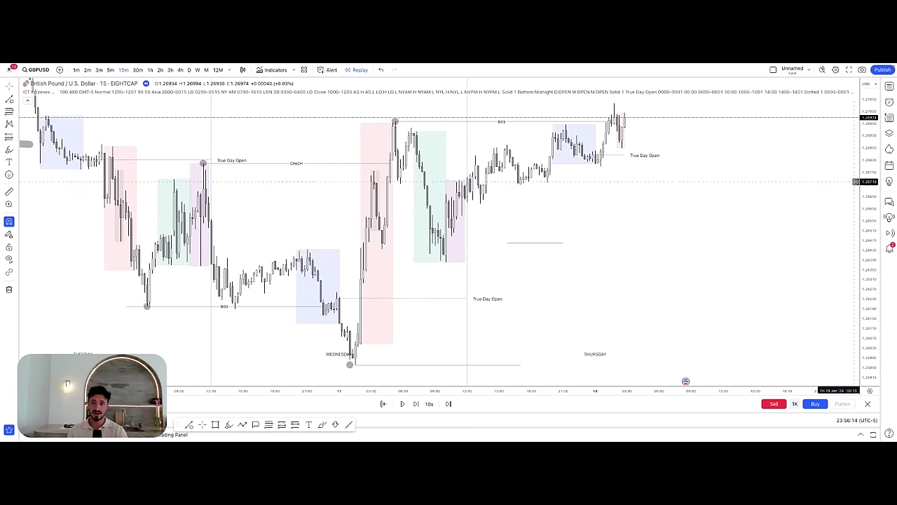
{"action": "left_click_drag", "start_coordinate": [866, 162], "coordinate": [865, 205]}
{"action": "left_click_drag", "start_coordinate": [800, 195], "coordinate": [755, 196]}
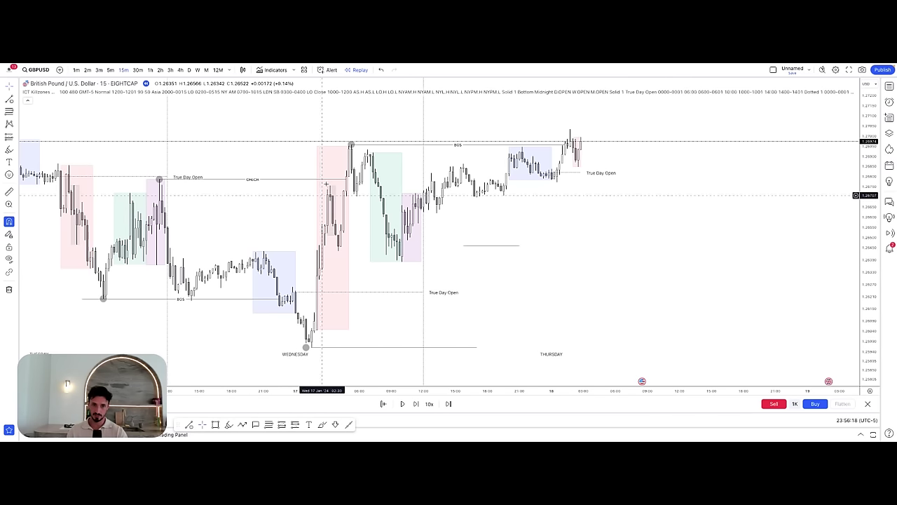
{"action": "left_click", "coordinate": [8, 149]}
{"action": "left_click", "coordinate": [402, 261]}
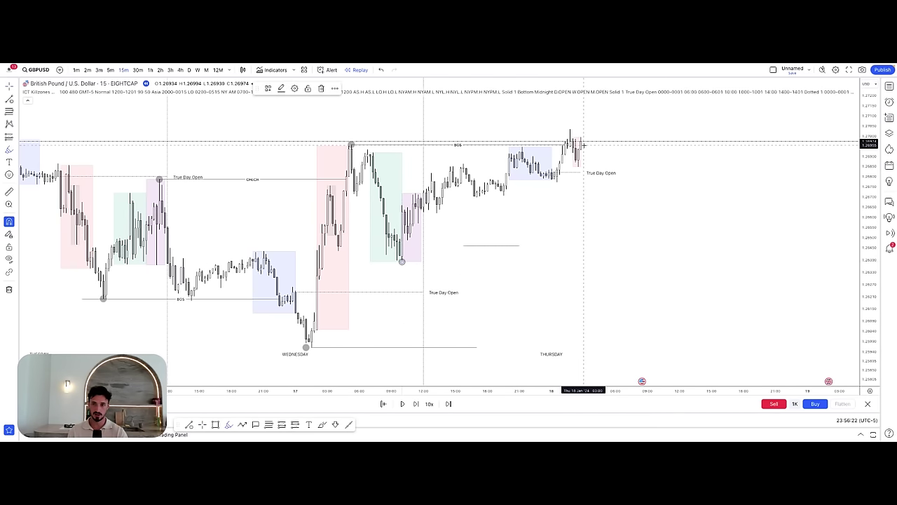
{"action": "left_click", "coordinate": [569, 130]}
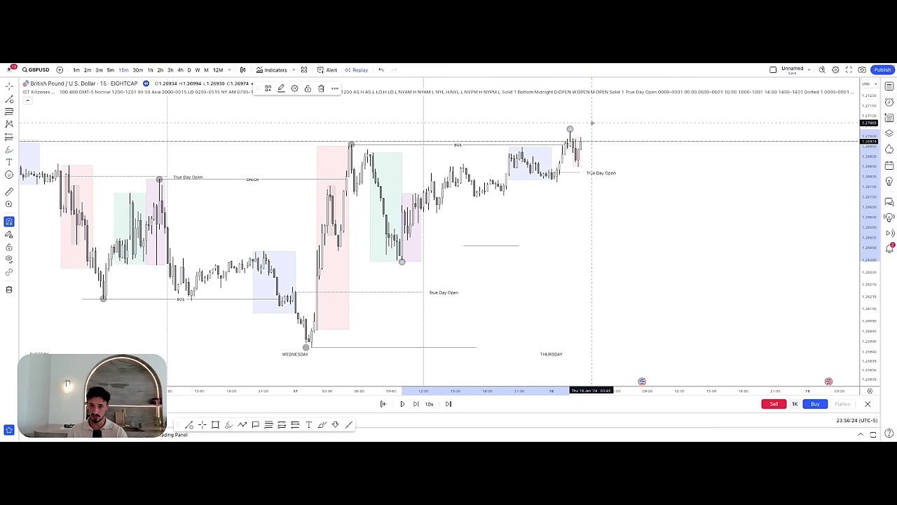
- Draw a Fib Retracement from the marked swing low, about 1.26381, to the marked swing high, about 1.2703, in the empty chart area and turn off Reverse
{"action": "left_click", "coordinate": [18, 112]}
{"action": "left_click", "coordinate": [42, 122]}
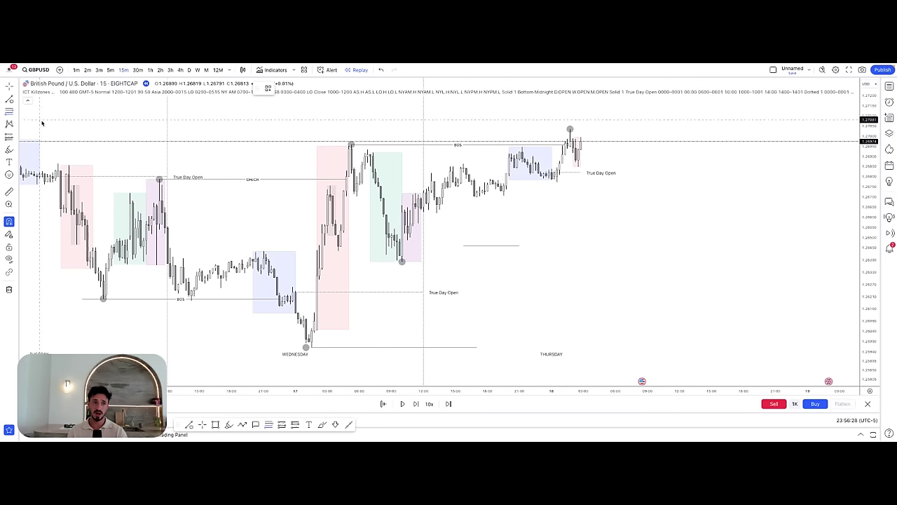
{"action": "left_click", "coordinate": [634, 261]}
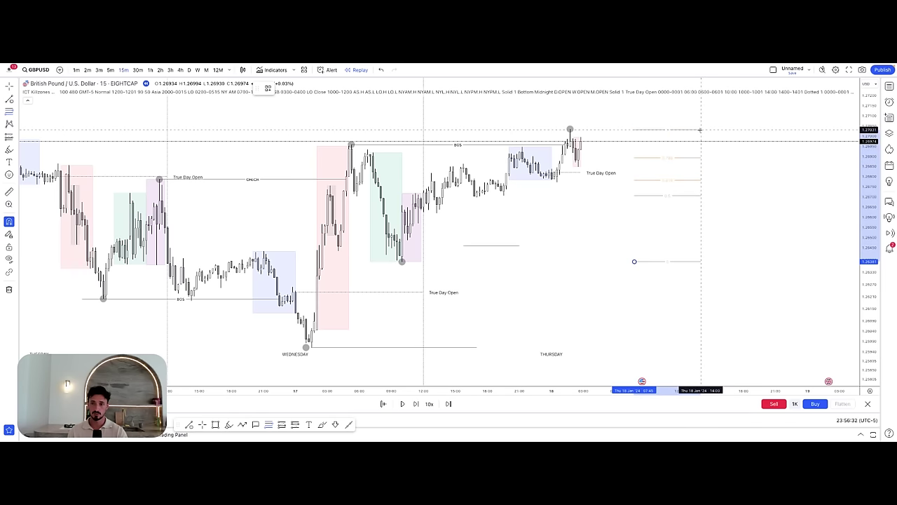
{"action": "double_click", "coordinate": [699, 129]}
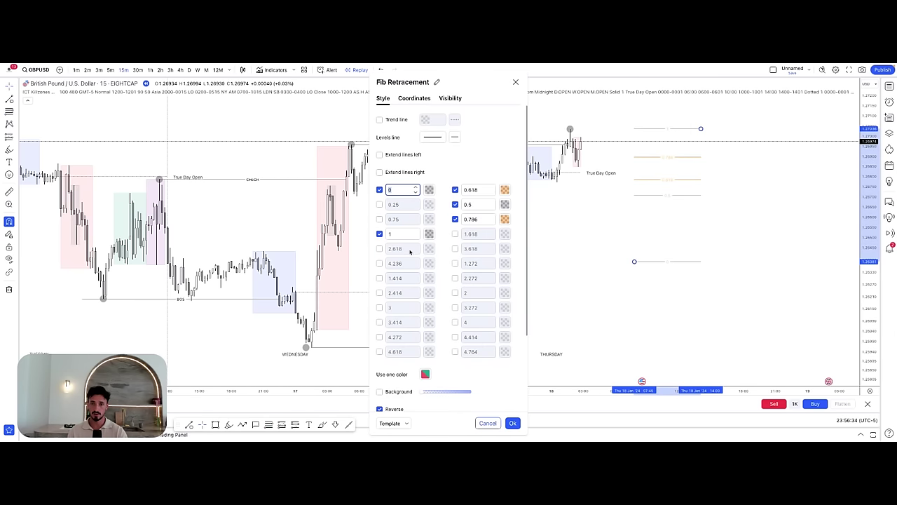
{"action": "scroll", "coordinate": [410, 251], "scroll_direction": "down", "scroll_amount": 3}
{"action": "left_click", "coordinate": [380, 309]}
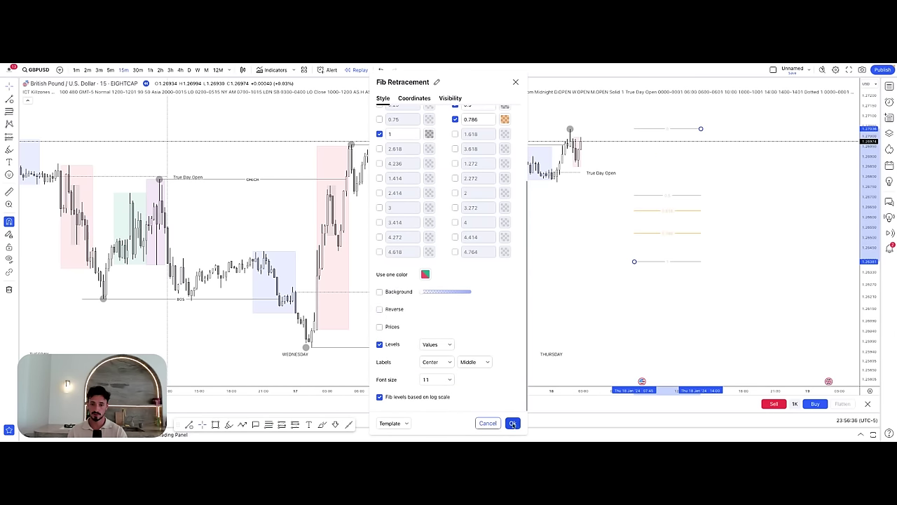
{"action": "left_click", "coordinate": [513, 423]}
- Draw a grey rectangle zone from the 18 Jan 00:30 candle's low, about 1.26772, extending past the True Day Open label
{"action": "left_click_drag", "start_coordinate": [600, 319], "coordinate": [545, 376]}
{"action": "left_click_drag", "start_coordinate": [565, 281], "coordinate": [572, 273]}
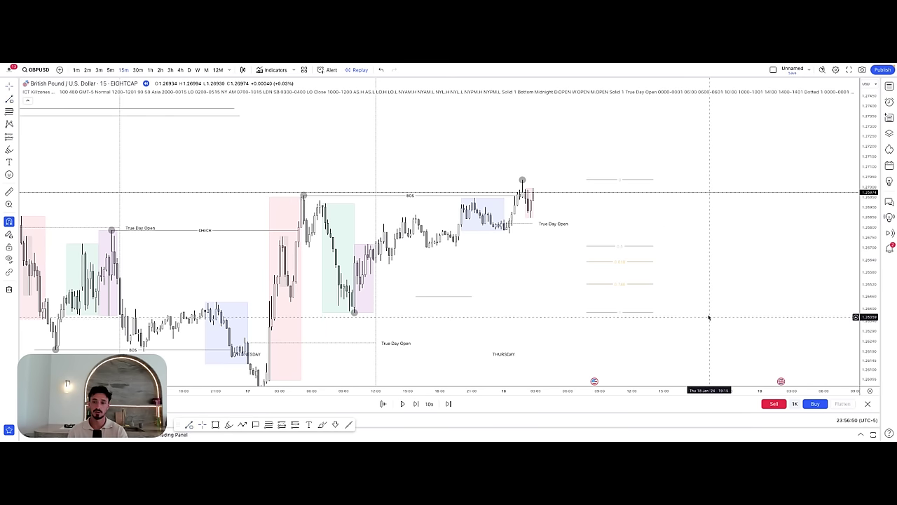
{"action": "left_click_drag", "start_coordinate": [727, 316], "coordinate": [719, 300]}
{"action": "left_click_drag", "start_coordinate": [873, 309], "coordinate": [872, 288]}
{"action": "left_click_drag", "start_coordinate": [835, 264], "coordinate": [866, 241]}
{"action": "left_click_drag", "start_coordinate": [808, 283], "coordinate": [837, 265]}
{"action": "left_click_drag", "start_coordinate": [589, 394], "coordinate": [508, 394]}
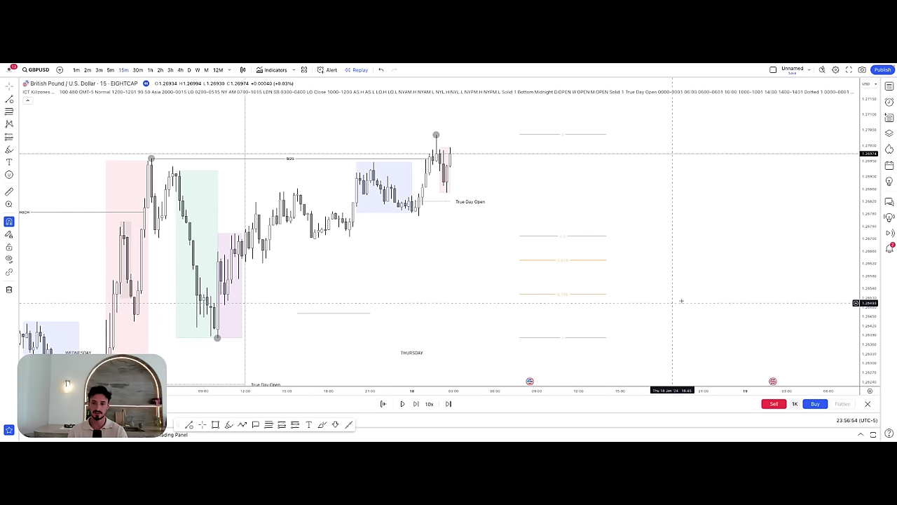
{"action": "left_click_drag", "start_coordinate": [691, 295], "coordinate": [710, 300]}
{"action": "left_click", "coordinate": [15, 155]}
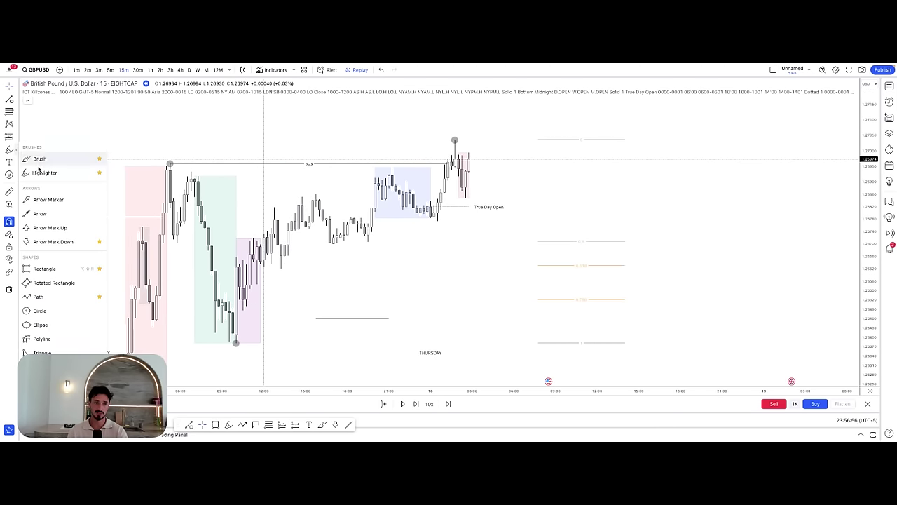
{"action": "left_click", "coordinate": [56, 267]}
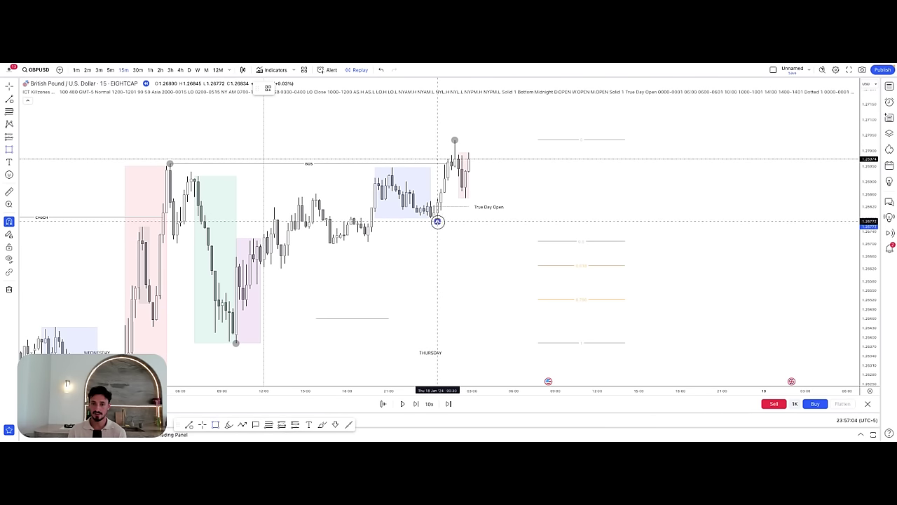
{"action": "left_click", "coordinate": [431, 201]}
{"action": "left_click_drag", "start_coordinate": [437, 211], "coordinate": [541, 211]}
{"action": "left_click_drag", "start_coordinate": [430, 211], "coordinate": [438, 203]}
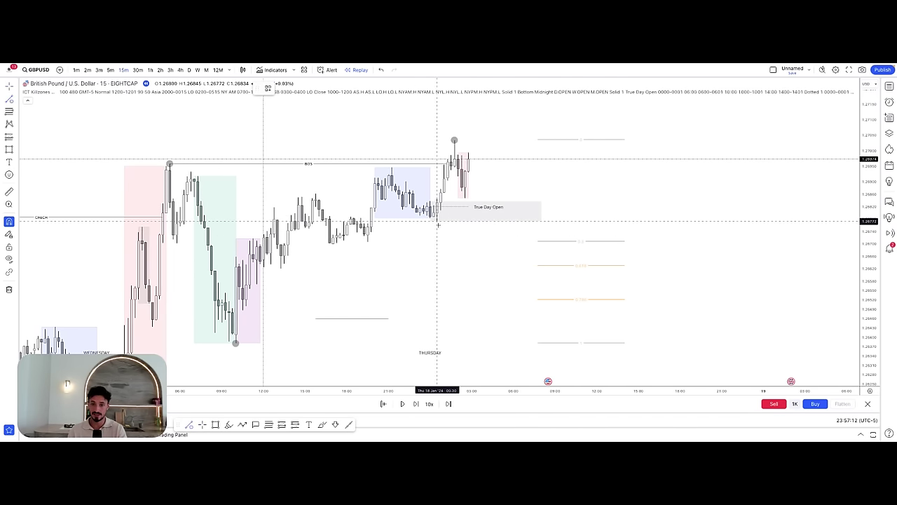
- Draw a trend line along the 18 Jan 00:30 candle's low to about 04:45 and apply the Liquidity template
{"action": "left_click", "coordinate": [496, 221]}
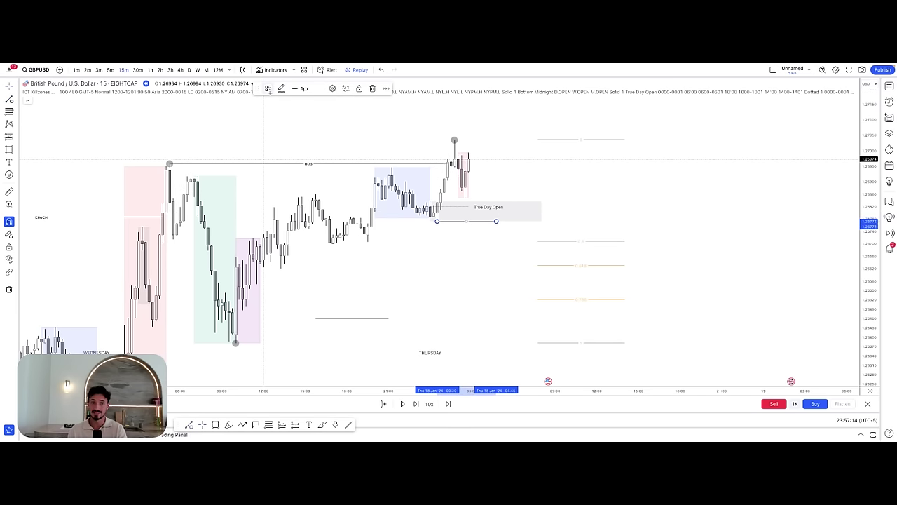
{"action": "left_click", "coordinate": [267, 88]}
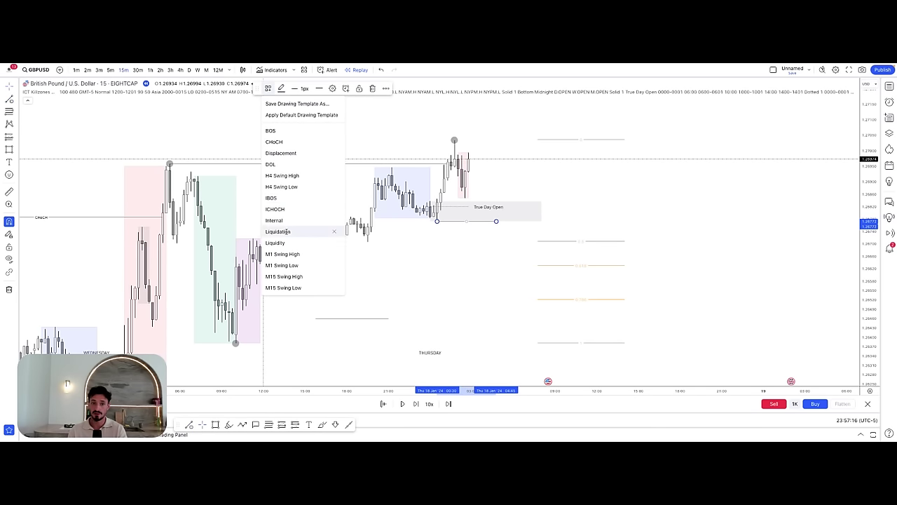
{"action": "left_click", "coordinate": [308, 243]}
{"action": "left_click", "coordinate": [430, 267]}
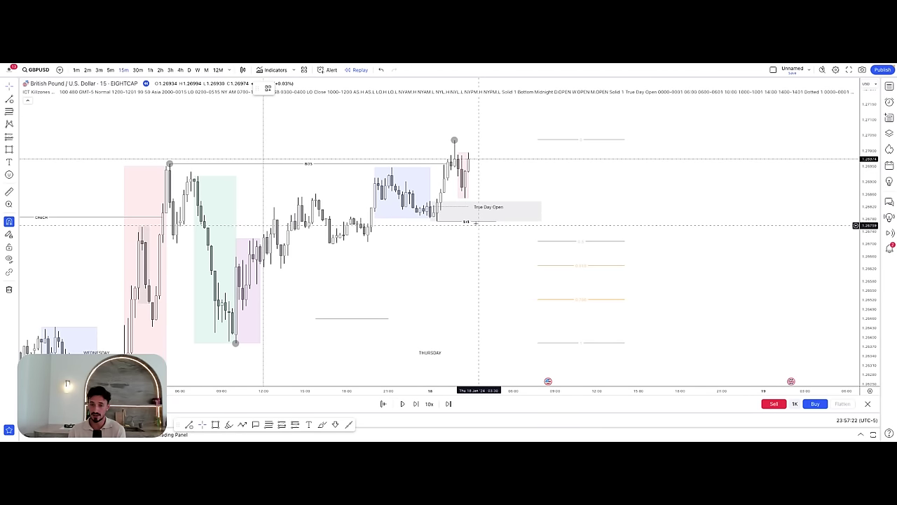
- Draw a second rectangle zone from the 17 Jan 19:30 candle and connect the two adjacent lows with a Liquidity-template trend line
{"action": "left_click_drag", "start_coordinate": [479, 260], "coordinate": [479, 254]}
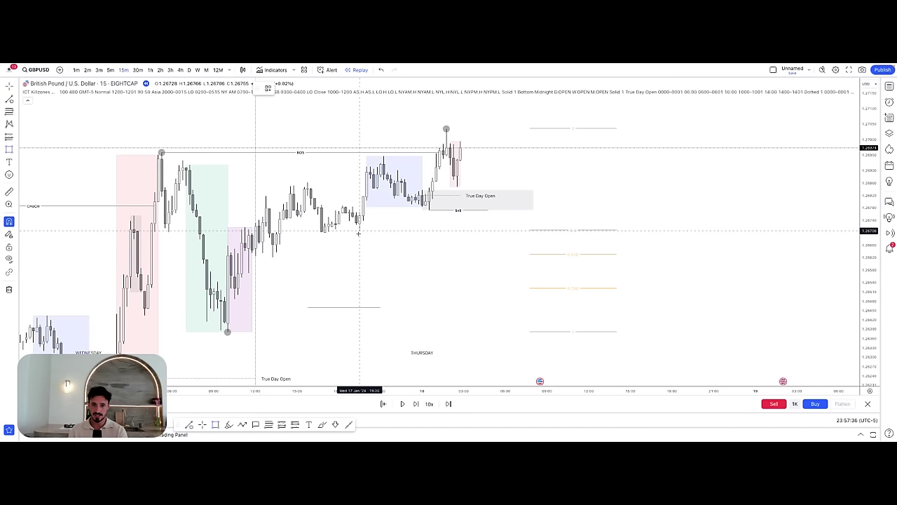
{"action": "mouse_move", "coordinate": [358, 232]}
{"action": "left_mouse_down"}
{"action": "mouse_move", "coordinate": [358, 212]}
{"action": "mouse_move", "coordinate": [554, 221]}
{"action": "left_mouse_up"}
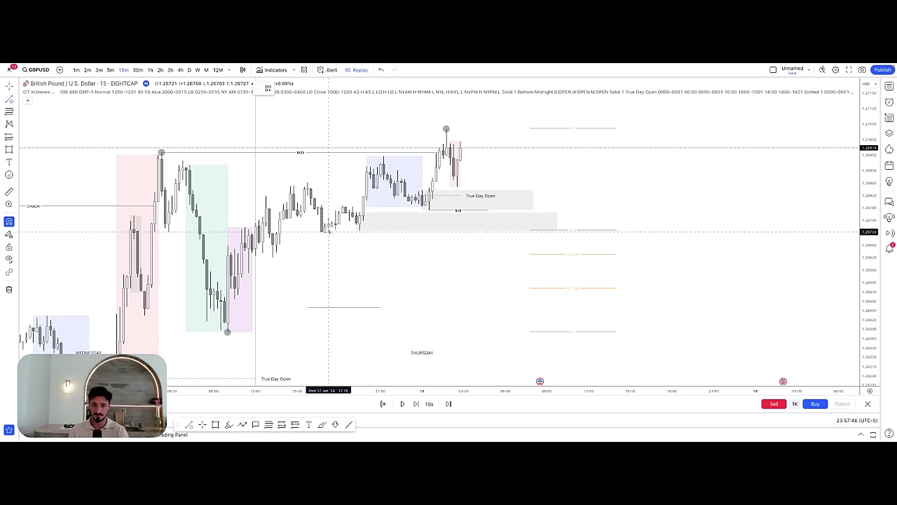
{"action": "left_click_drag", "start_coordinate": [325, 232], "coordinate": [358, 231]}
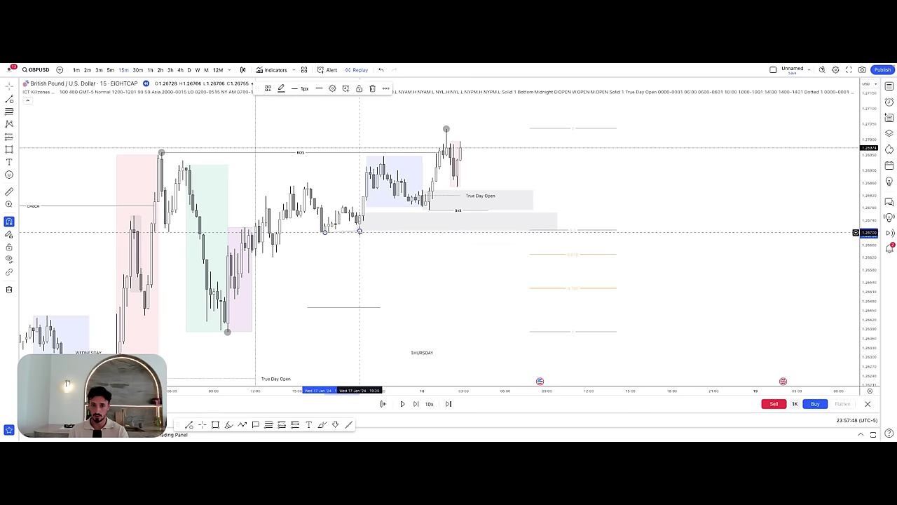
{"action": "left_click", "coordinate": [268, 88]}
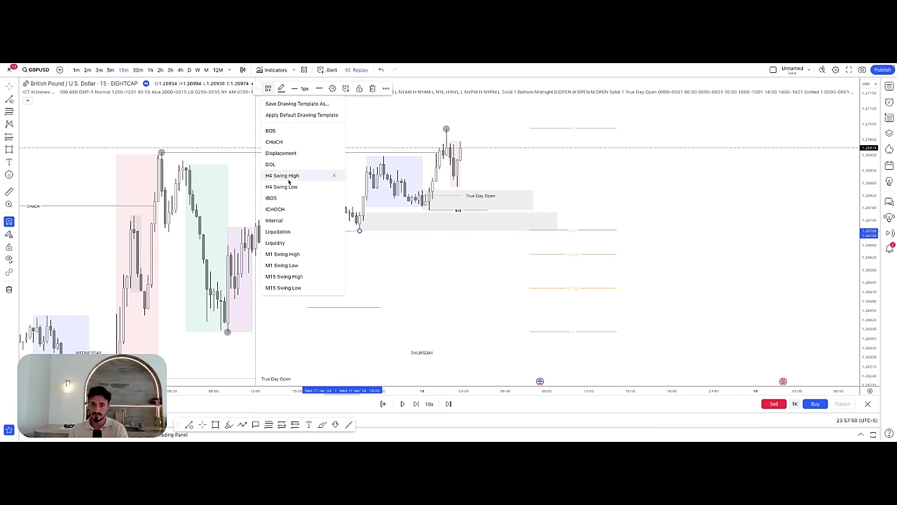
{"action": "left_click", "coordinate": [287, 242]}
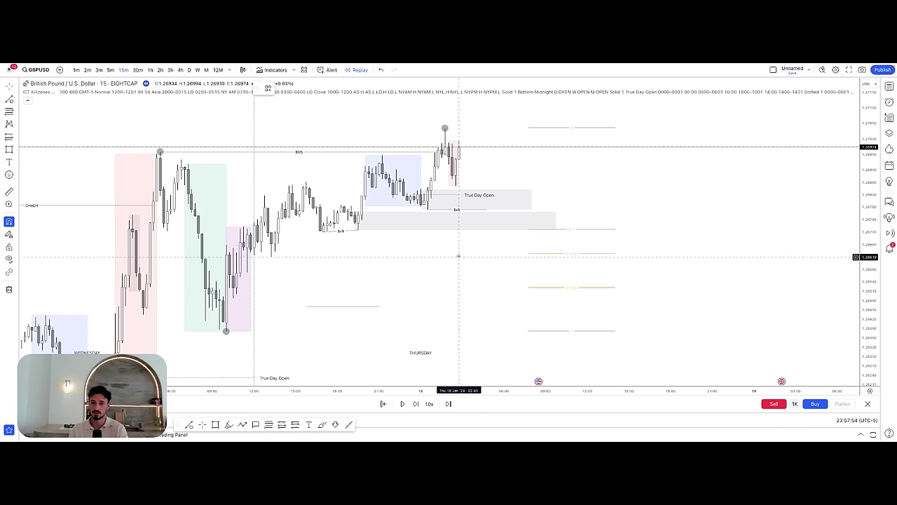
- Adjust the second zone's height and left edge to its candle, and align both zones' right edges at about 08:45 on 18 Jan
{"action": "mouse_move", "coordinate": [551, 220]}
{"action": "left_mouse_down"}
{"action": "mouse_move", "coordinate": [358, 215]}
{"action": "mouse_move", "coordinate": [472, 224]}
{"action": "left_mouse_up"}
{"action": "left_click", "coordinate": [419, 237]}
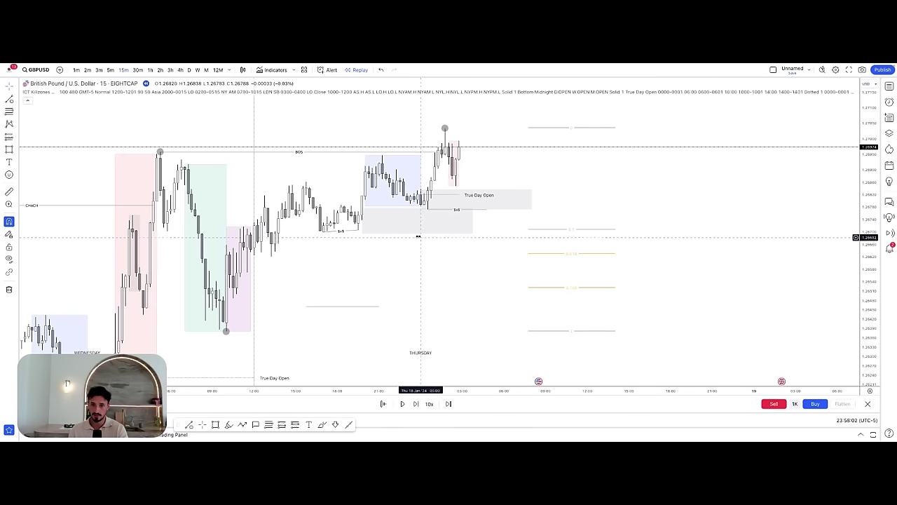
{"action": "left_click_drag", "start_coordinate": [362, 208], "coordinate": [359, 215]}
{"action": "left_click", "coordinate": [522, 199]}
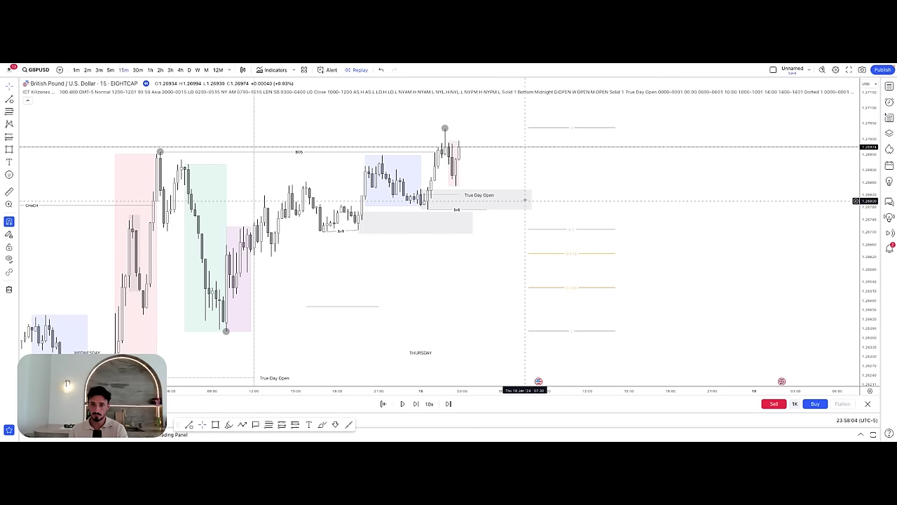
{"action": "left_click_drag", "start_coordinate": [473, 223], "coordinate": [542, 220]}
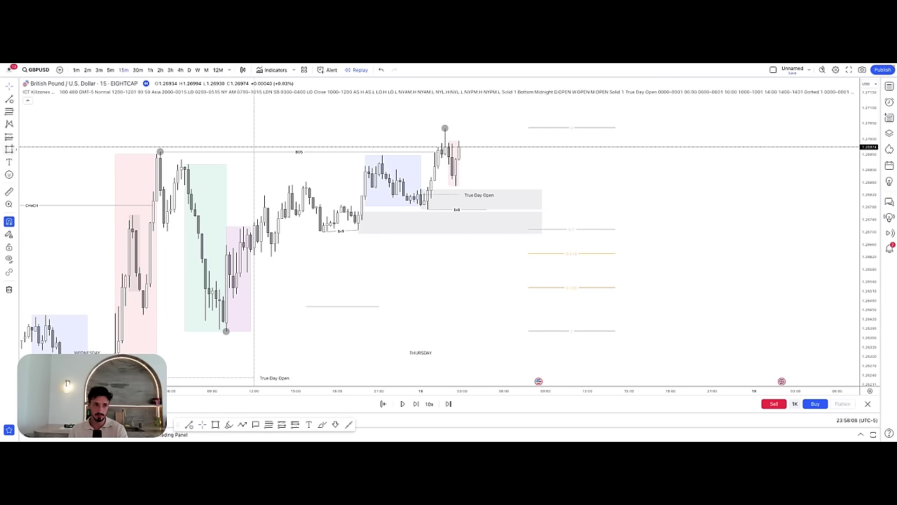
- Draw a third rectangle zone from the 17 Jan 13:15 low to about 08:45 on 18 Jan, and shorten the two zones above it
{"action": "left_click", "coordinate": [271, 232]}
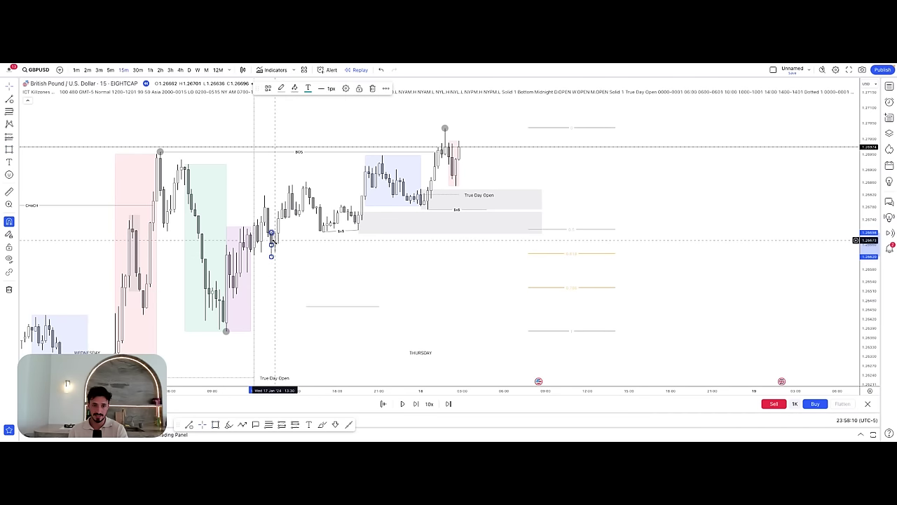
{"action": "left_click_drag", "start_coordinate": [271, 244], "coordinate": [542, 256]}
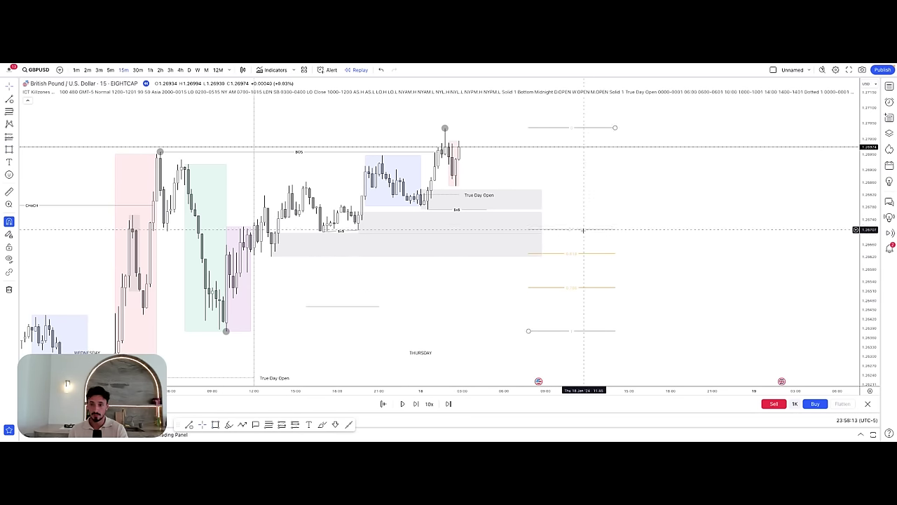
{"action": "left_click", "coordinate": [541, 221]}
{"action": "left_click_drag", "start_coordinate": [541, 221], "coordinate": [444, 218]}
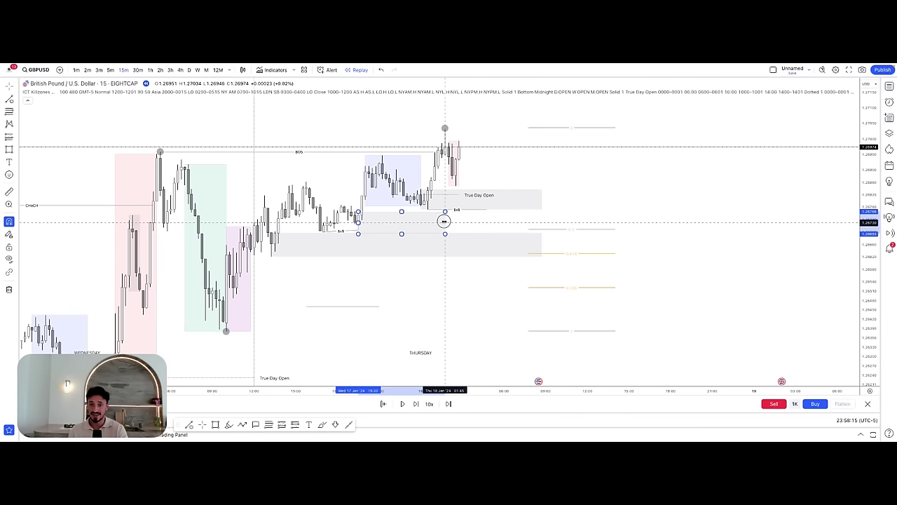
{"action": "left_click", "coordinate": [541, 201]}
{"action": "left_click_drag", "start_coordinate": [542, 202], "coordinate": [491, 203]}
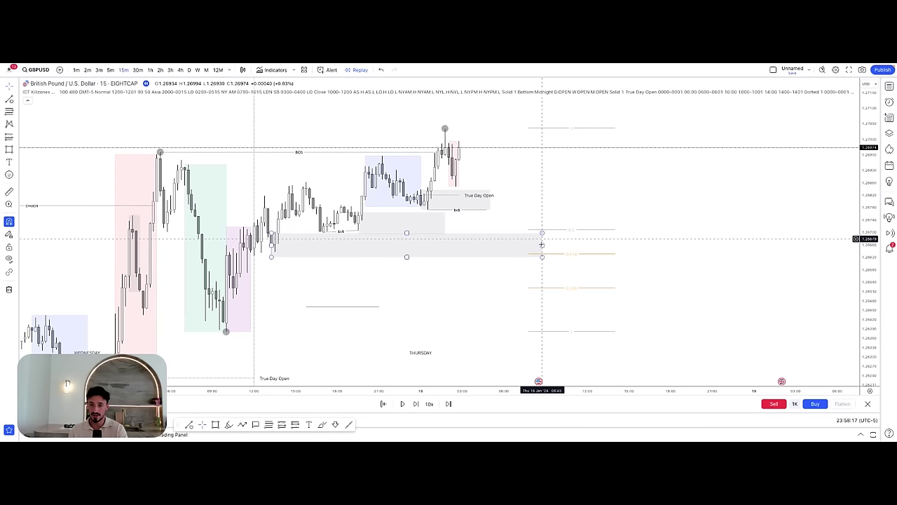
- Draw a fourth rectangle zone from the 17 Jan 09:45 candle down to the marked swing low, and delete the short horizontal line inside it
{"action": "left_click_drag", "start_coordinate": [506, 293], "coordinate": [517, 277]}
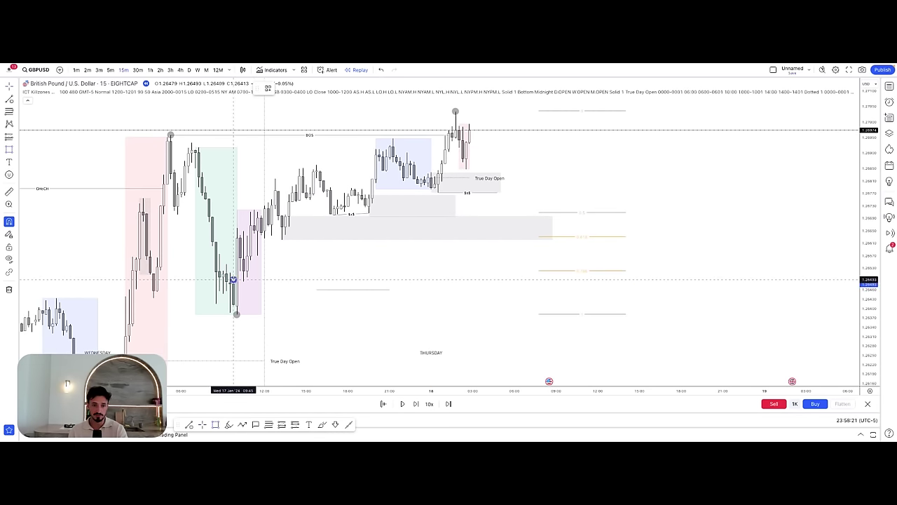
{"action": "mouse_move", "coordinate": [233, 279]}
{"action": "left_mouse_down"}
{"action": "mouse_move", "coordinate": [236, 314]}
{"action": "mouse_move", "coordinate": [586, 296]}
{"action": "left_mouse_up"}
{"action": "left_click", "coordinate": [584, 259]}
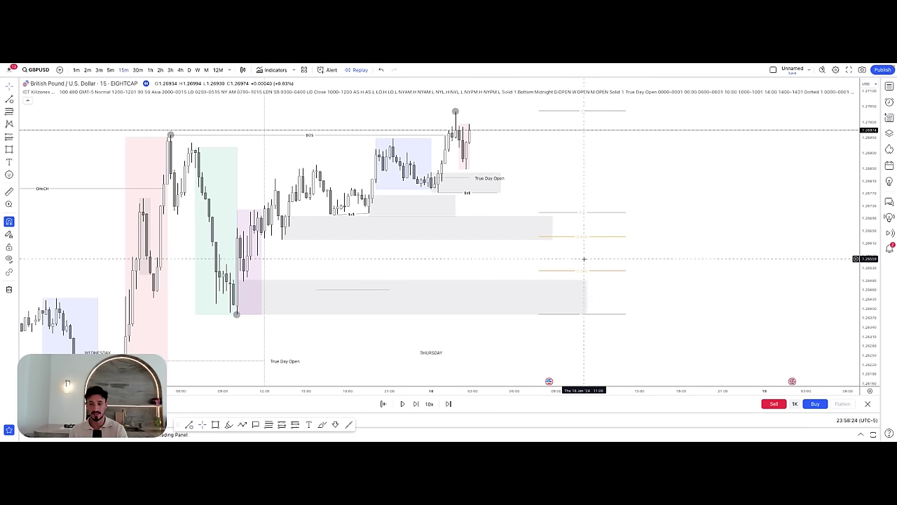
{"action": "left_click", "coordinate": [389, 290]}
{"action": "key", "text": "BackSpace"}
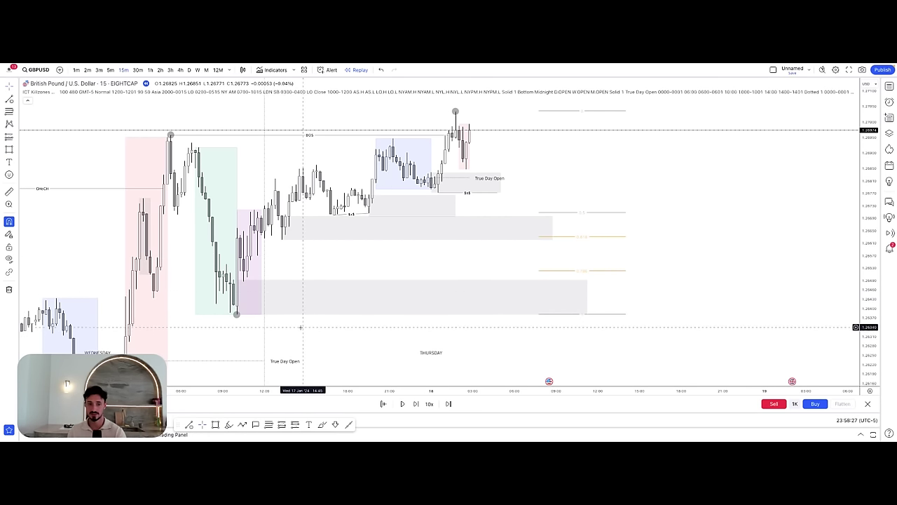
- Extend the third zone's right edge to about 11:00 on 18 Jan, level with the lowest zone's right edge
{"action": "left_click_drag", "start_coordinate": [308, 344], "coordinate": [292, 354]}
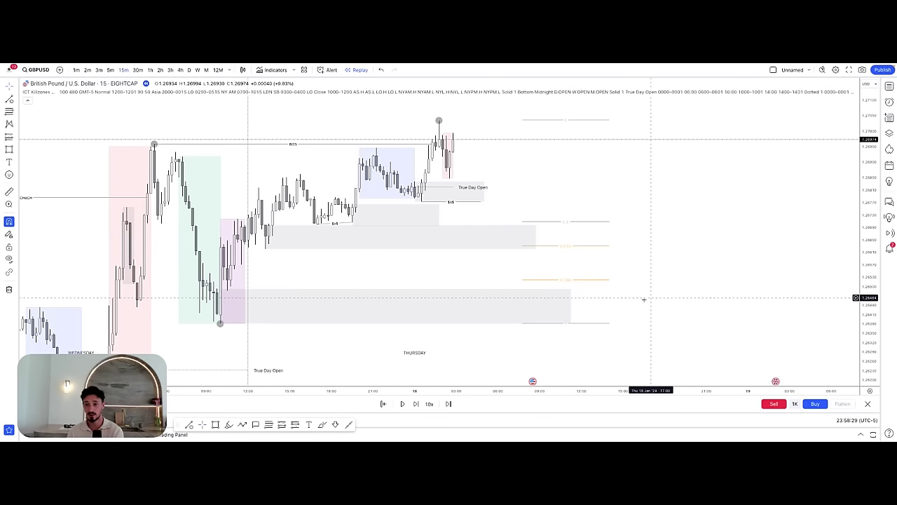
{"action": "left_click_drag", "start_coordinate": [657, 309], "coordinate": [648, 316]}
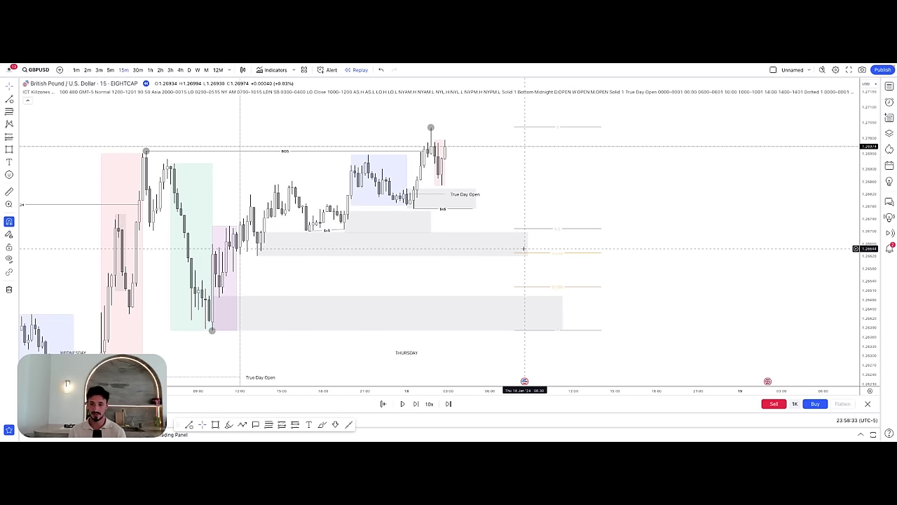
{"action": "left_click_drag", "start_coordinate": [528, 244], "coordinate": [538, 244]}
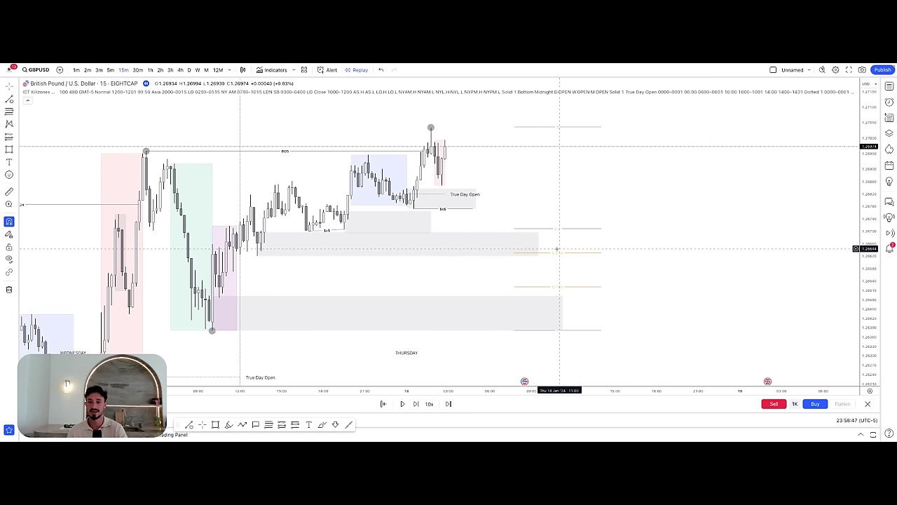
{"action": "left_click_drag", "start_coordinate": [536, 244], "coordinate": [562, 243]}
{"action": "left_click", "coordinate": [632, 272]}
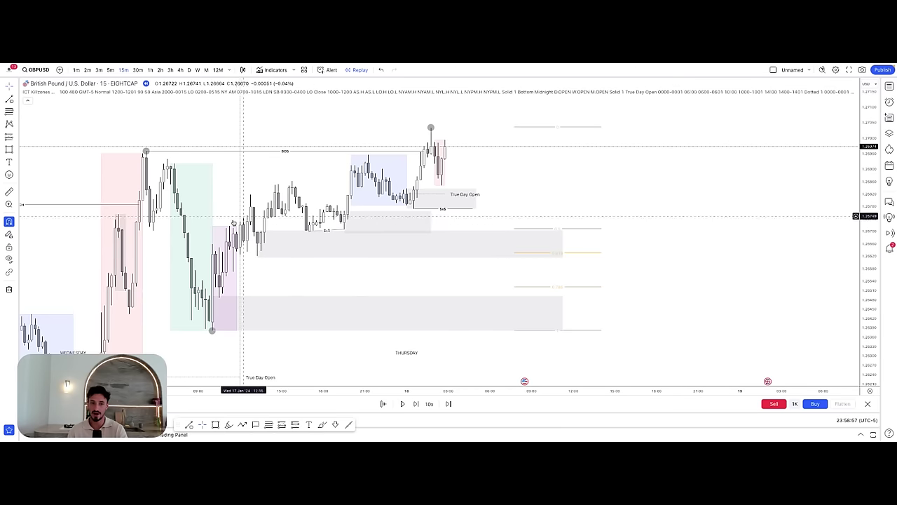
- Brush a circle around the 17 Jan 19:30 low at the second zone's origin, trace the rally out of it, and undo the strokes
{"action": "left_click_drag", "start_coordinate": [327, 351], "coordinate": [412, 347]}
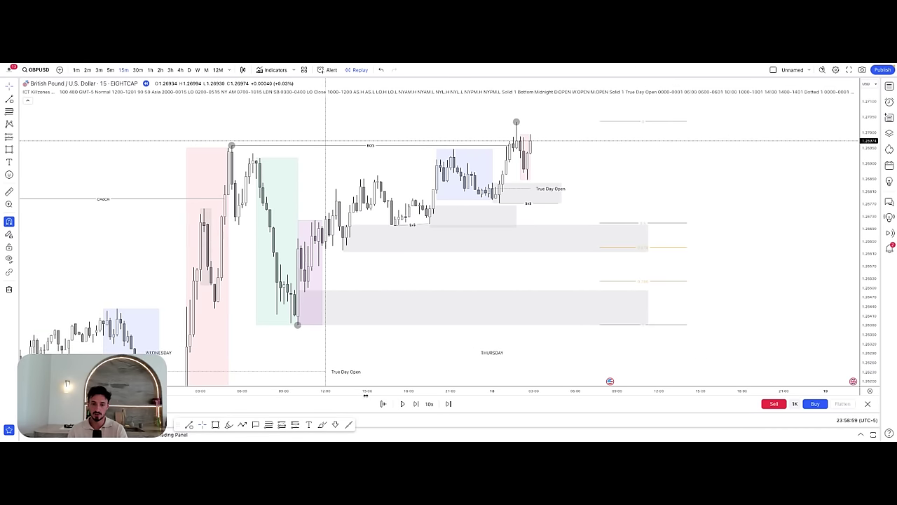
{"action": "left_click_drag", "start_coordinate": [366, 393], "coordinate": [285, 392]}
{"action": "left_click_drag", "start_coordinate": [317, 366], "coordinate": [339, 363]}
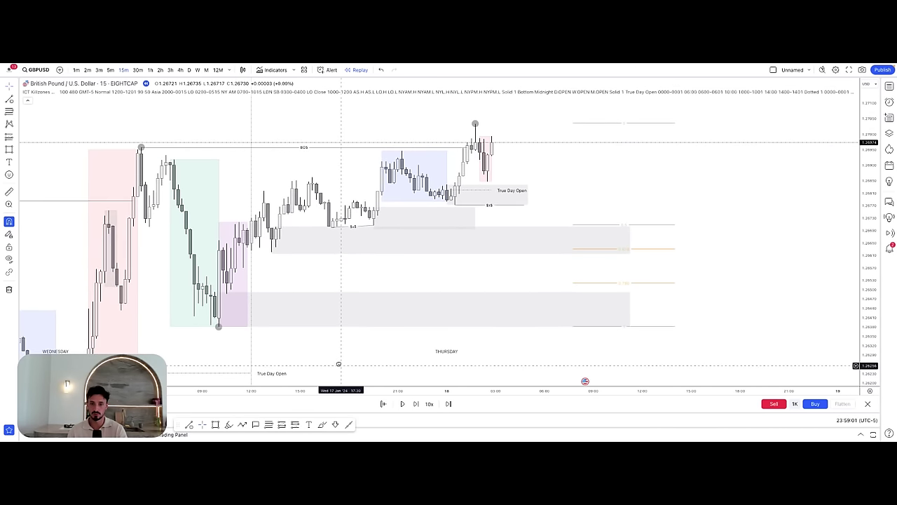
{"action": "left_click", "coordinate": [17, 148]}
{"action": "left_click", "coordinate": [42, 160]}
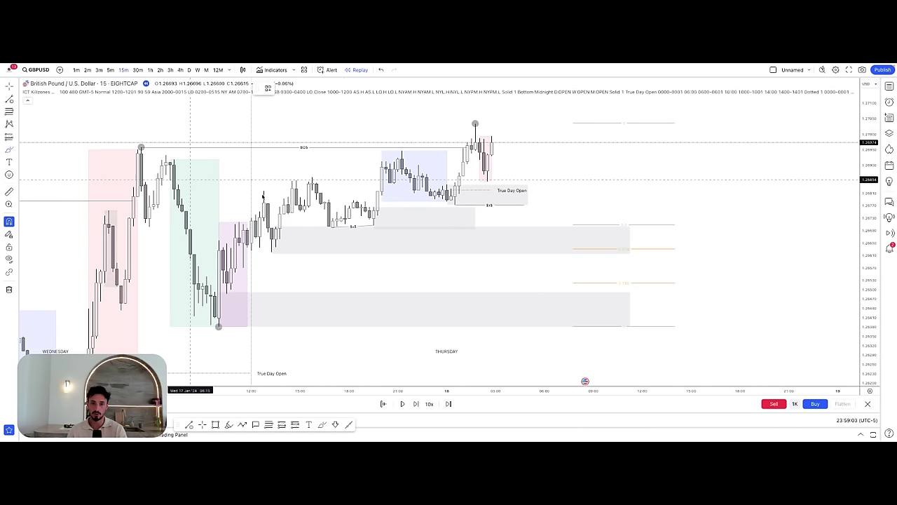
{"action": "left_click", "coordinate": [375, 219]}
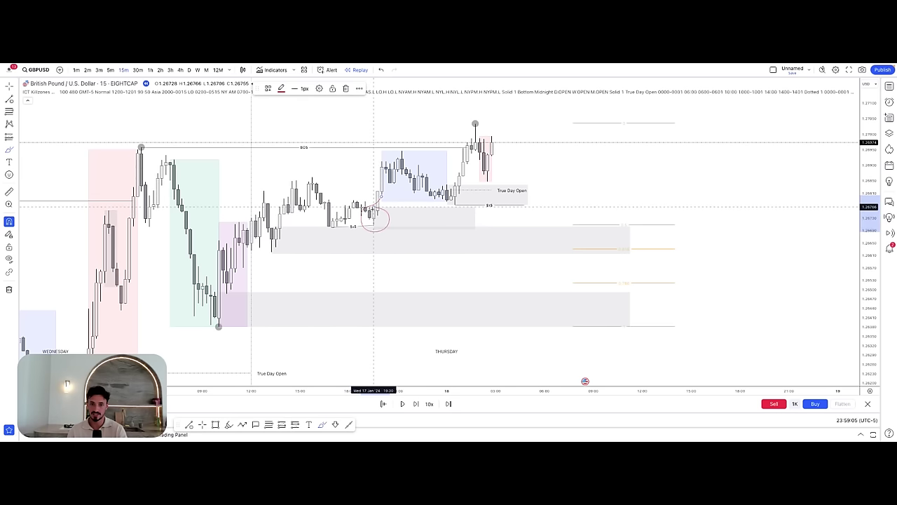
{"action": "left_click_drag", "start_coordinate": [373, 217], "coordinate": [394, 153]}
{"action": "left_click_drag", "start_coordinate": [371, 199], "coordinate": [398, 200]}
{"action": "left_click", "coordinate": [385, 70]}
{"action": "left_click", "coordinate": [383, 70]}
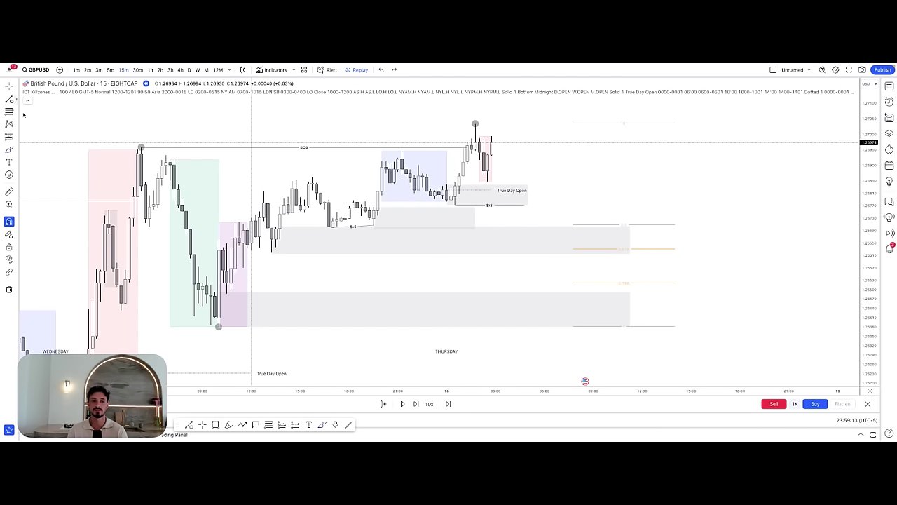
- Brush over the 17 Jan 19:30 low, circle the candle cluster at the topmost zone's origin with its rally, and undo those last strokes
{"action": "left_click", "coordinate": [20, 153]}
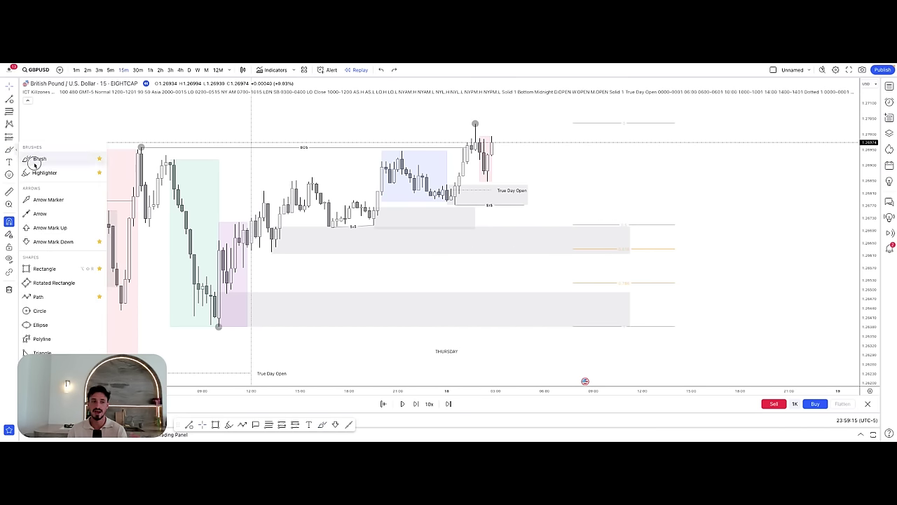
{"action": "left_click", "coordinate": [34, 156]}
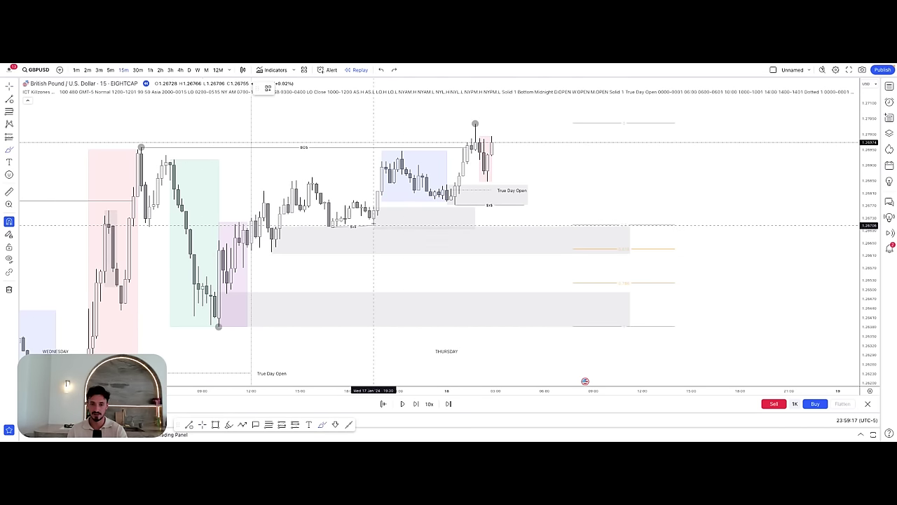
{"action": "left_click_drag", "start_coordinate": [373, 224], "coordinate": [374, 206]}
{"action": "mouse_move", "coordinate": [456, 205]}
{"action": "left_mouse_down"}
{"action": "mouse_move", "coordinate": [462, 188]}
{"action": "mouse_move", "coordinate": [439, 192]}
{"action": "mouse_move", "coordinate": [461, 190]}
{"action": "mouse_move", "coordinate": [453, 206]}
{"action": "mouse_move", "coordinate": [458, 190]}
{"action": "left_mouse_up"}
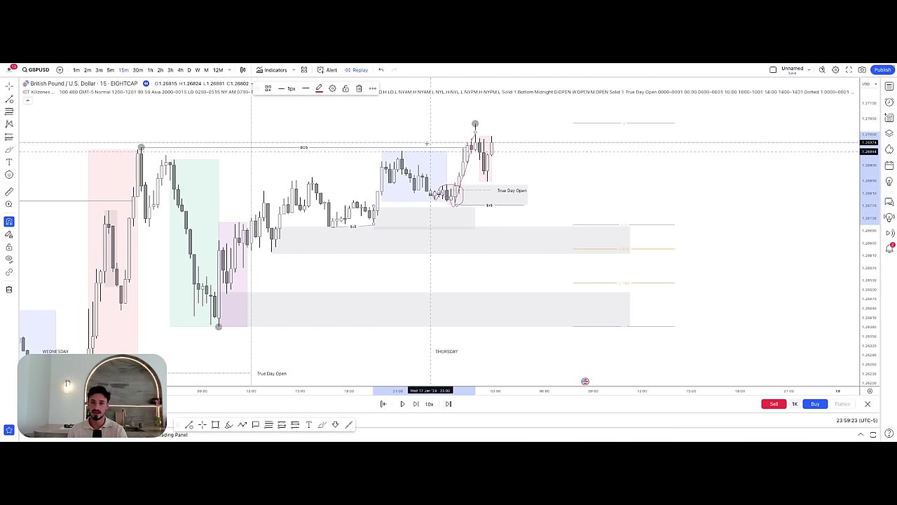
{"action": "left_click", "coordinate": [380, 70]}
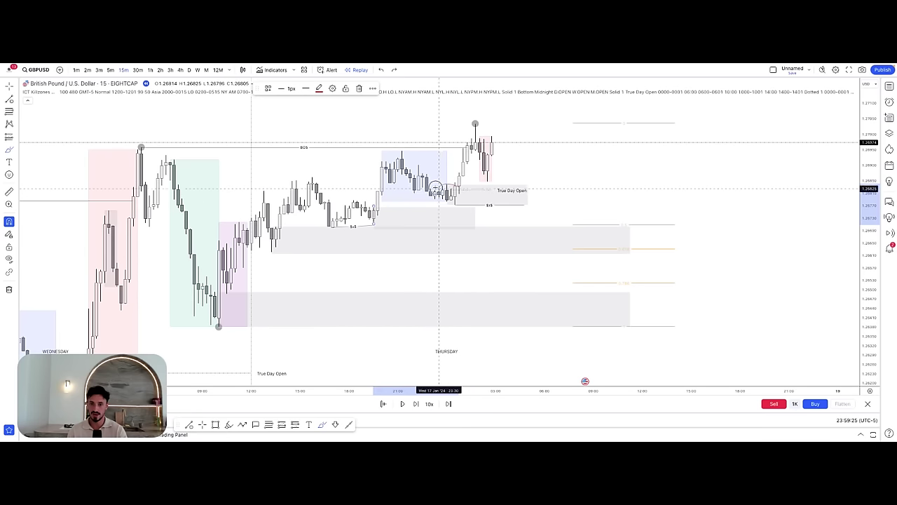
{"action": "key", "text": "ctrl+y"}
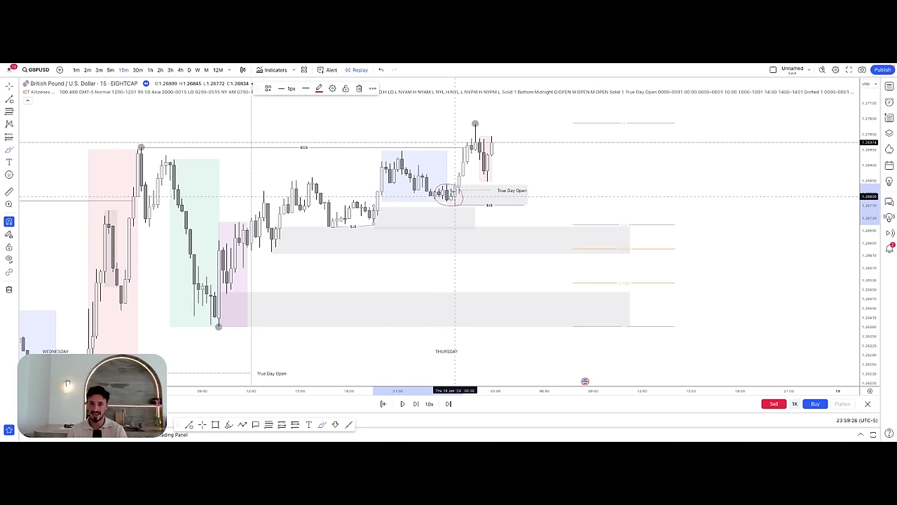
{"action": "left_click", "coordinate": [380, 70]}
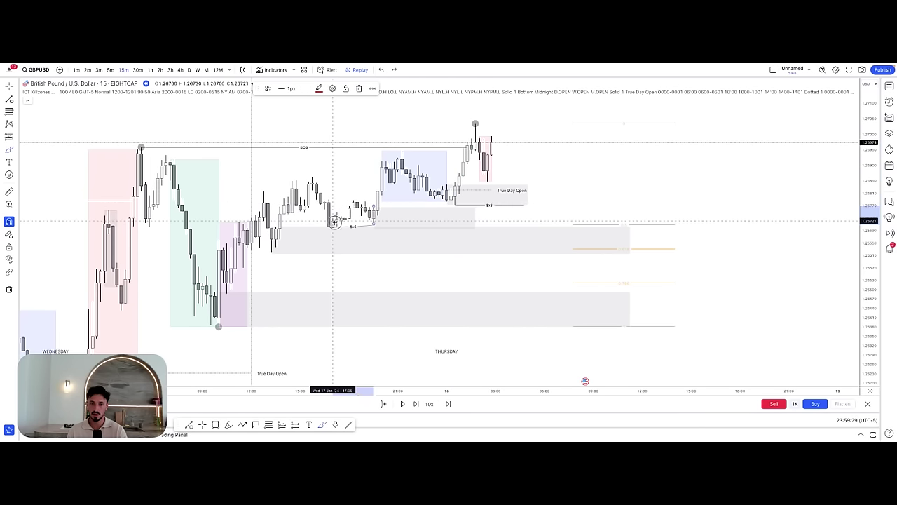
- Brush the price move from the 17 Jan 17:00 low up to about 20:30, retrace the rally from the second zone, and undo the strokes
{"action": "mouse_move", "coordinate": [335, 221]}
{"action": "left_mouse_down"}
{"action": "mouse_move", "coordinate": [366, 213]}
{"action": "mouse_move", "coordinate": [391, 151]}
{"action": "left_mouse_up"}
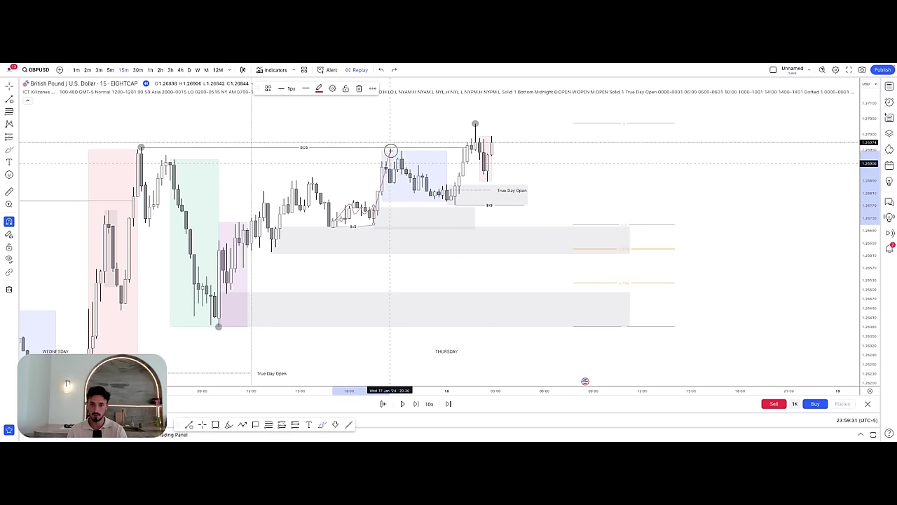
{"action": "left_click", "coordinate": [381, 70]}
{"action": "left_click", "coordinate": [381, 71]}
{"action": "left_click_drag", "start_coordinate": [374, 223], "coordinate": [389, 159]}
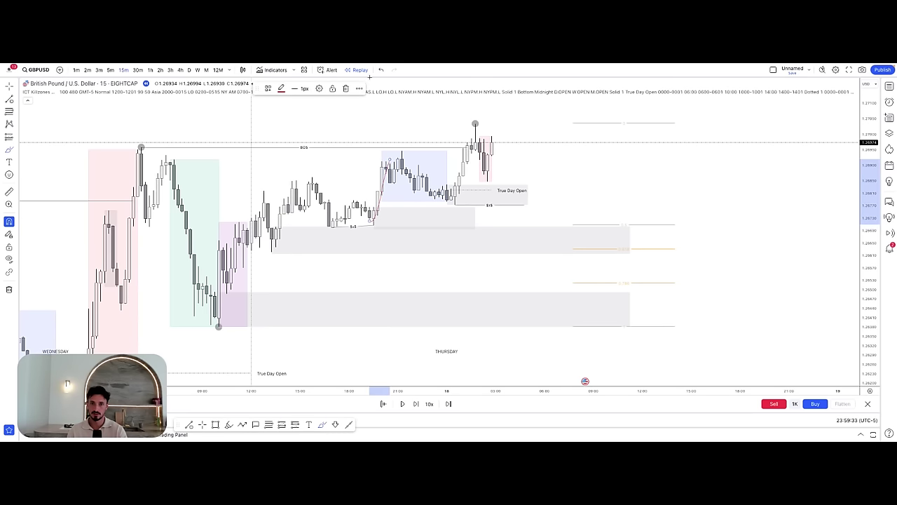
{"action": "left_click", "coordinate": [381, 70]}
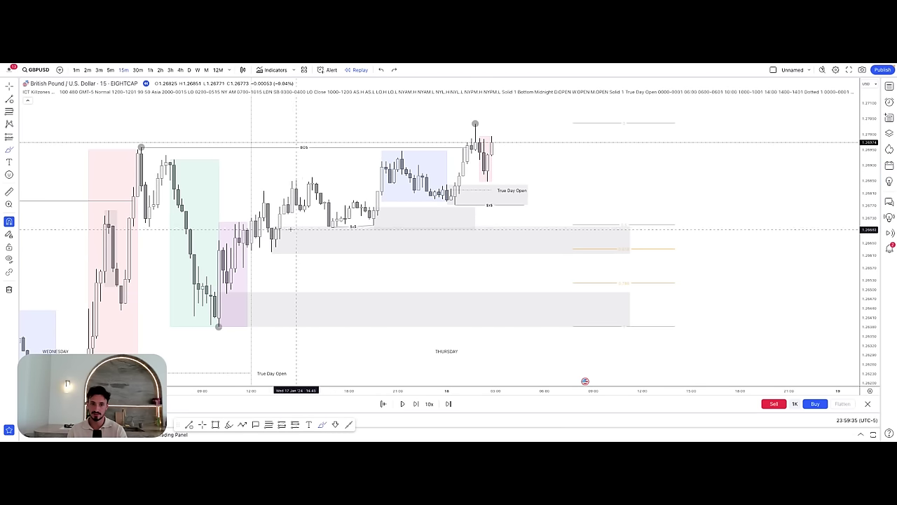
- Brush the dip and rally around the 17 Jan 13:15 low, outline the third zone's origin, and undo the strokes
{"action": "mouse_move", "coordinate": [263, 193]}
{"action": "left_mouse_down"}
{"action": "mouse_move", "coordinate": [272, 252]}
{"action": "mouse_move", "coordinate": [300, 168]}
{"action": "left_mouse_up"}
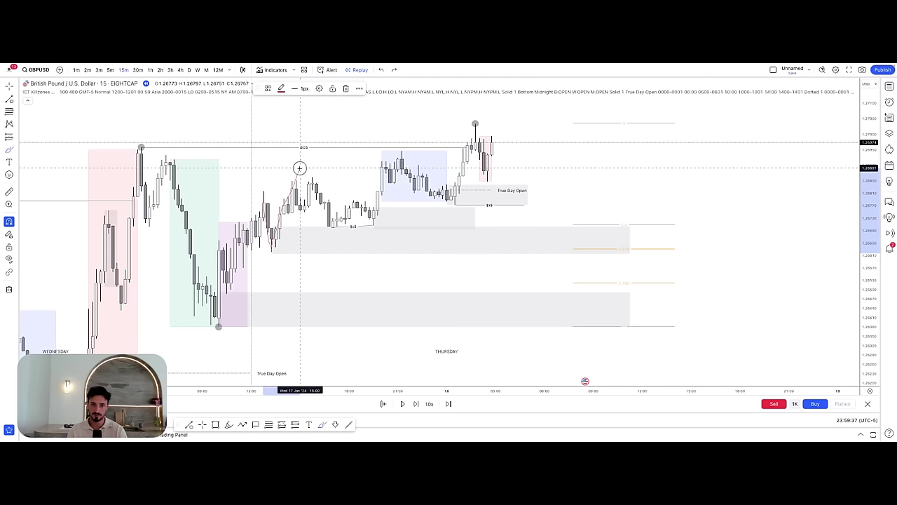
{"action": "mouse_move", "coordinate": [287, 218]}
{"action": "left_mouse_down"}
{"action": "mouse_move", "coordinate": [280, 223]}
{"action": "mouse_move", "coordinate": [298, 225]}
{"action": "mouse_move", "coordinate": [303, 258]}
{"action": "mouse_move", "coordinate": [263, 238]}
{"action": "left_mouse_up"}
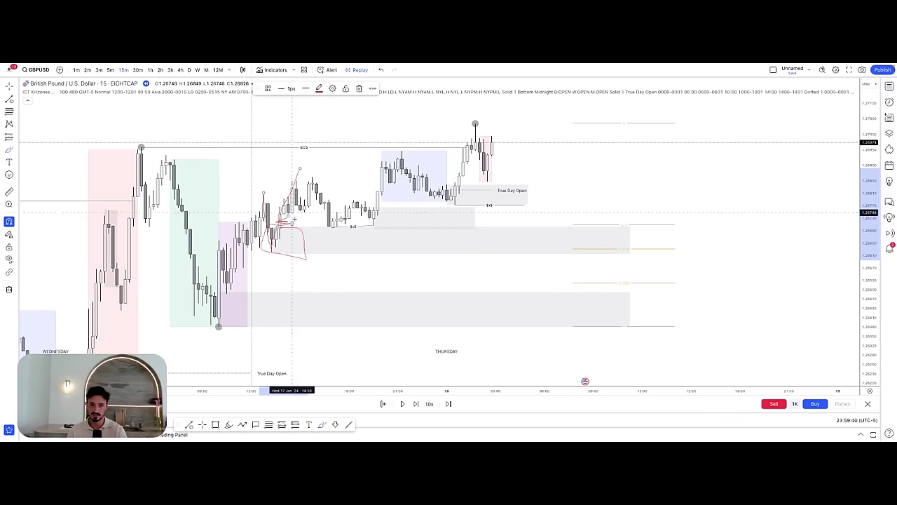
{"action": "left_click", "coordinate": [380, 69]}
{"action": "left_click", "coordinate": [381, 69]}
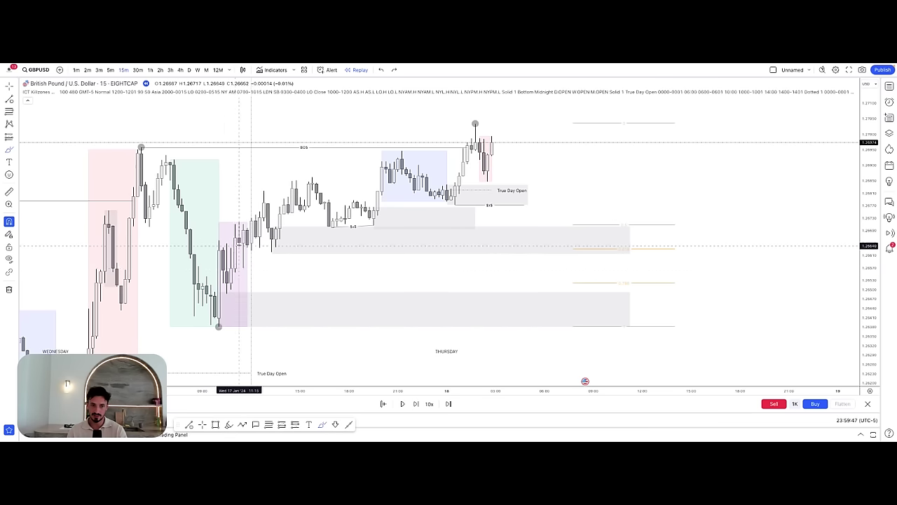
- Brush the drop into and the rally out of the marked 17 Jan swing low at the lowest zone, and undo the strokes
{"action": "scroll", "coordinate": [243, 268], "scroll_direction": "up", "scroll_amount": 1}
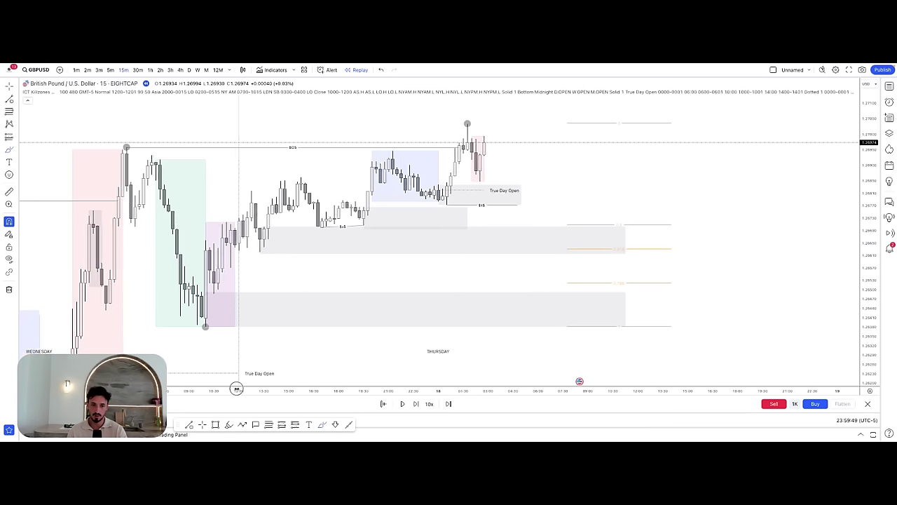
{"action": "mouse_move", "coordinate": [130, 268]}
{"action": "left_mouse_down"}
{"action": "mouse_move", "coordinate": [151, 316]}
{"action": "mouse_move", "coordinate": [159, 232]}
{"action": "mouse_move", "coordinate": [145, 308]}
{"action": "left_mouse_up"}
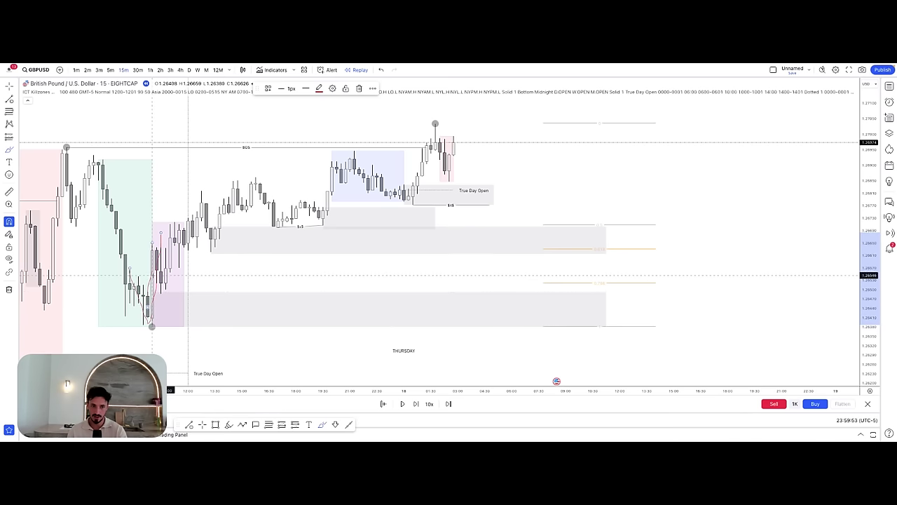
{"action": "left_click", "coordinate": [381, 70]}
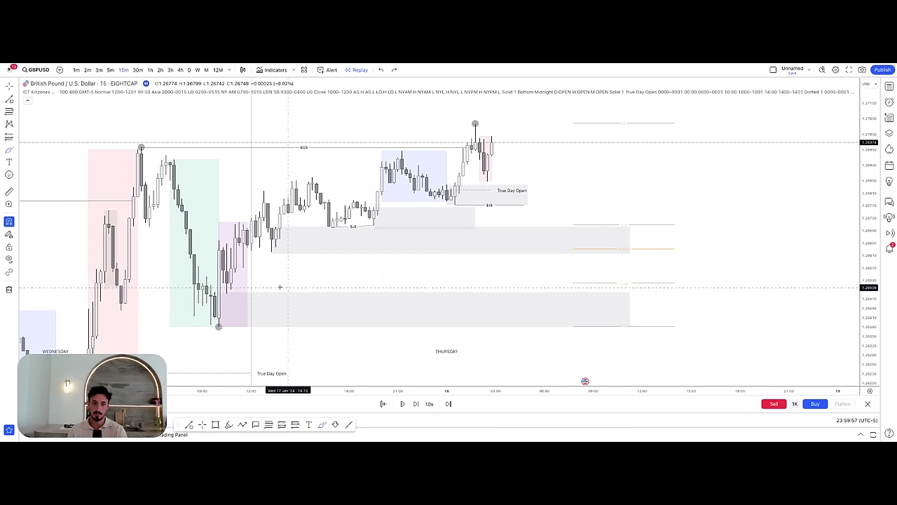
- Brush a horizontal line along the lowest zone's upper edge from about 09:45 on 17 Jan, and undo the strokes
{"action": "left_click_drag", "start_coordinate": [227, 292], "coordinate": [210, 293]}
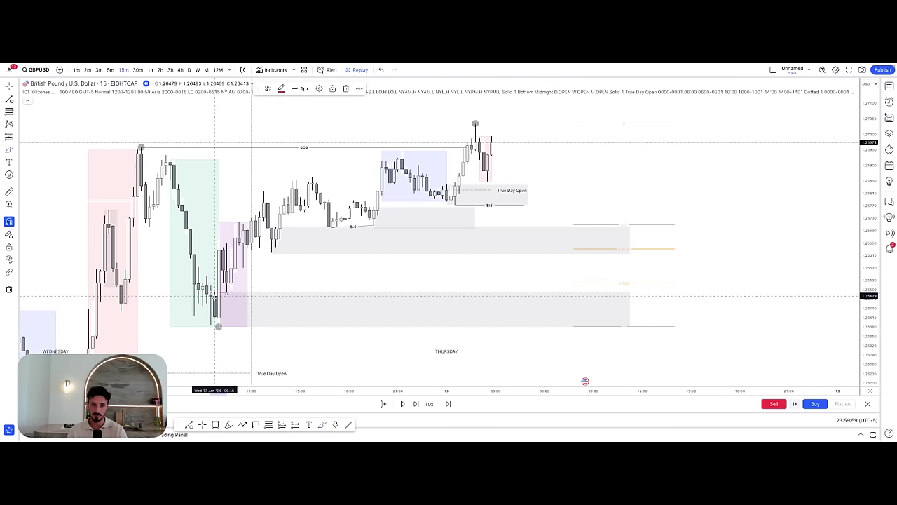
{"action": "left_click", "coordinate": [329, 295]}
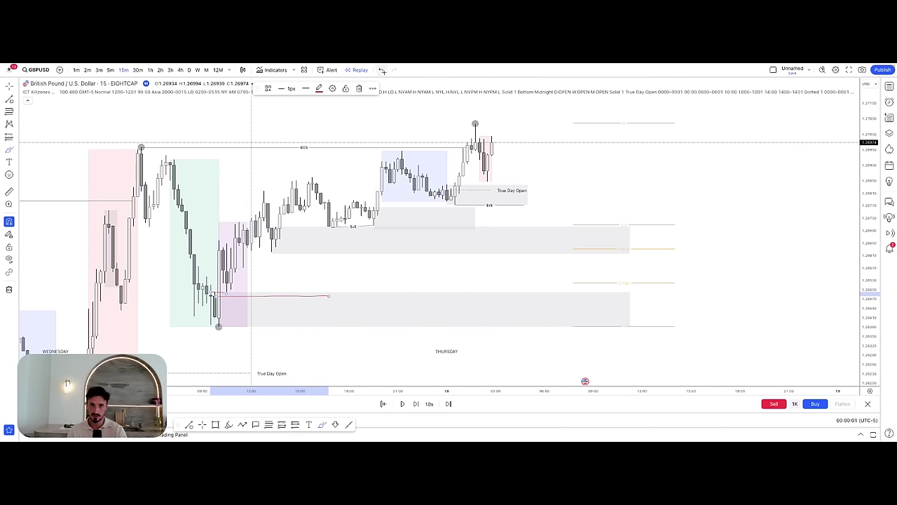
{"action": "left_click", "coordinate": [382, 71]}
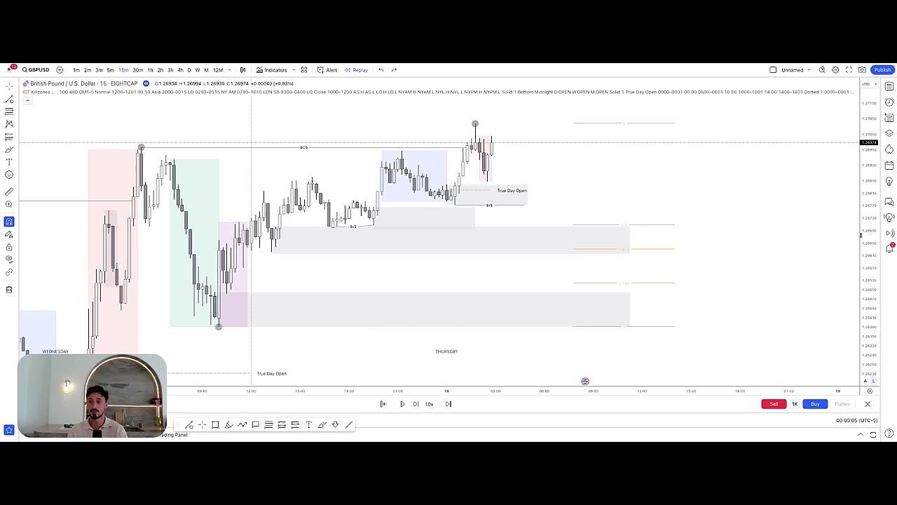
- Brush a price path falling to about 07:45 on 18 Jan and rallying past the high, circle the two lowest zones, and undo all strokes
{"action": "left_click_drag", "start_coordinate": [861, 235], "coordinate": [861, 254]}
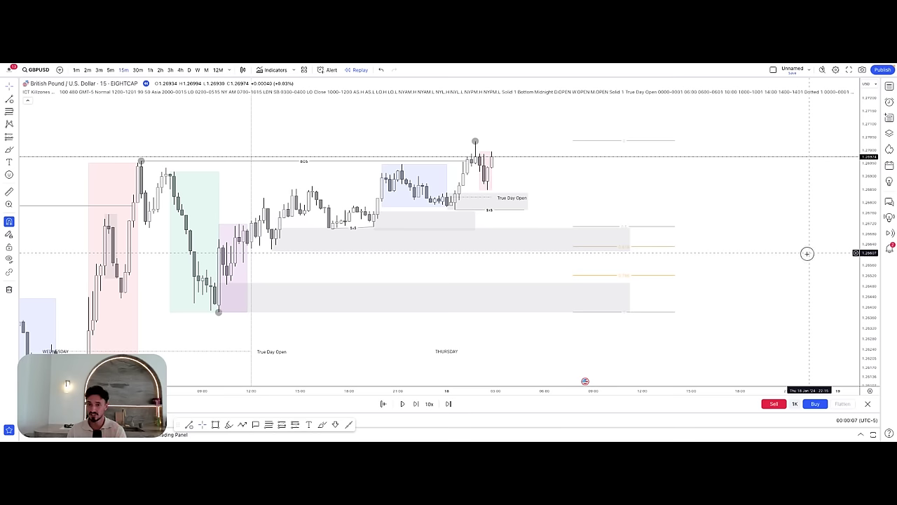
{"action": "left_click_drag", "start_coordinate": [807, 253], "coordinate": [788, 273]}
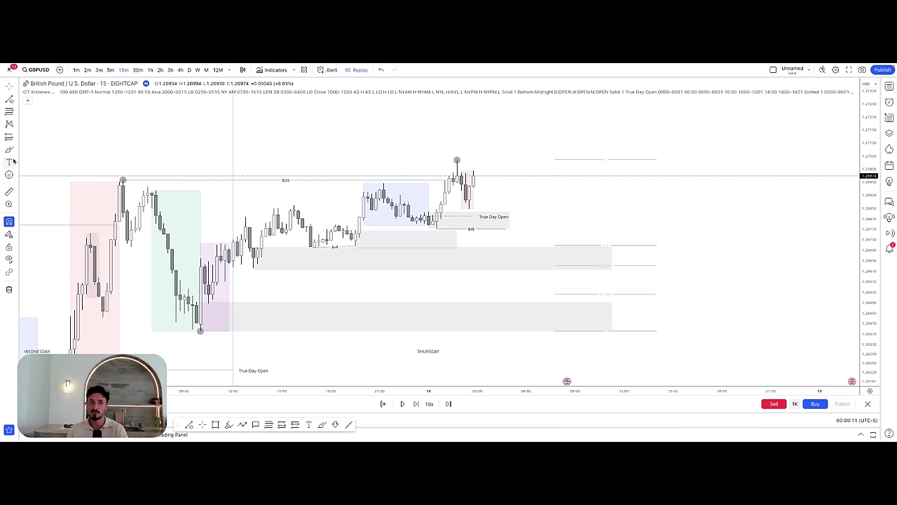
{"action": "mouse_move", "coordinate": [474, 177]}
{"action": "left_mouse_down"}
{"action": "mouse_move", "coordinate": [486, 227]}
{"action": "mouse_move", "coordinate": [556, 288]}
{"action": "left_mouse_up"}
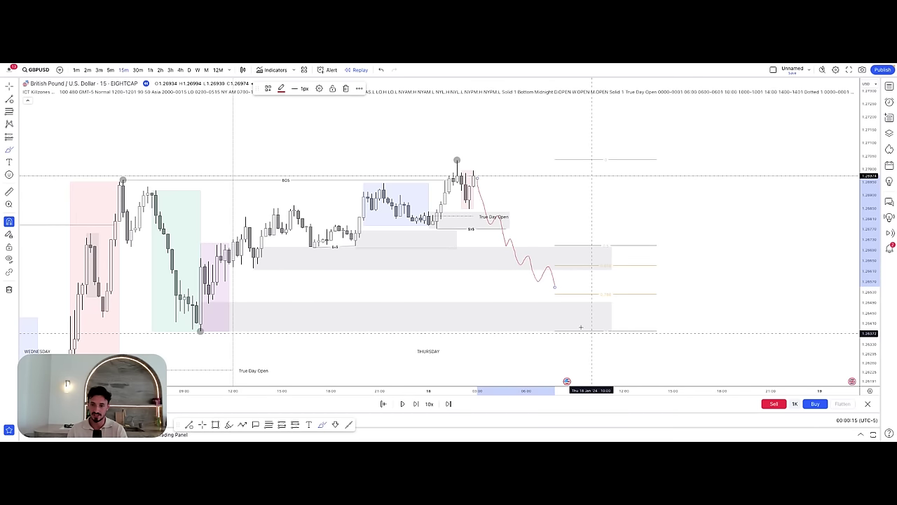
{"action": "left_click_drag", "start_coordinate": [454, 255], "coordinate": [459, 258]}
{"action": "mouse_move", "coordinate": [477, 309]}
{"action": "left_mouse_down"}
{"action": "mouse_move", "coordinate": [483, 315]}
{"action": "mouse_move", "coordinate": [470, 309]}
{"action": "left_mouse_up"}
{"action": "mouse_move", "coordinate": [555, 288]}
{"action": "left_mouse_down"}
{"action": "mouse_move", "coordinate": [568, 256]}
{"action": "mouse_move", "coordinate": [581, 279]}
{"action": "mouse_move", "coordinate": [620, 127]}
{"action": "left_mouse_up"}
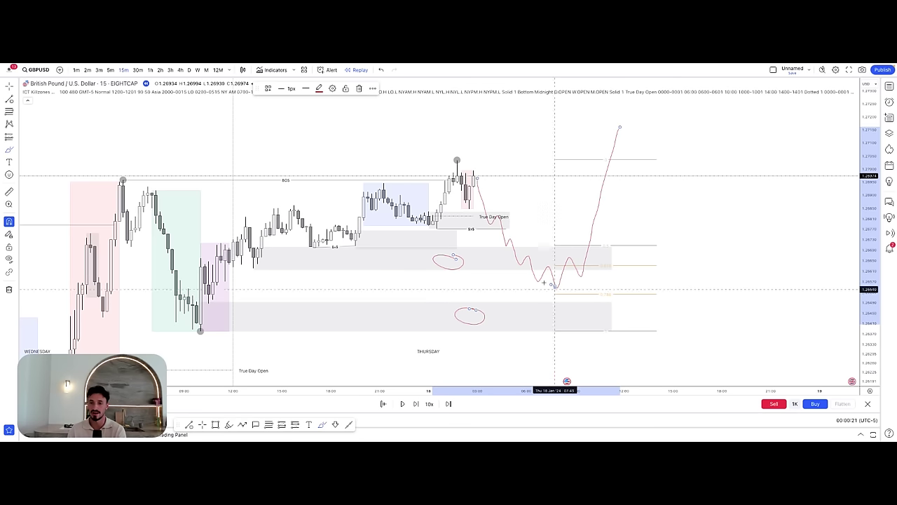
{"action": "left_click", "coordinate": [379, 71]}
{"action": "left_click", "coordinate": [380, 70]}
{"action": "left_click", "coordinate": [380, 71]}
{"action": "left_click", "coordinate": [380, 70]}
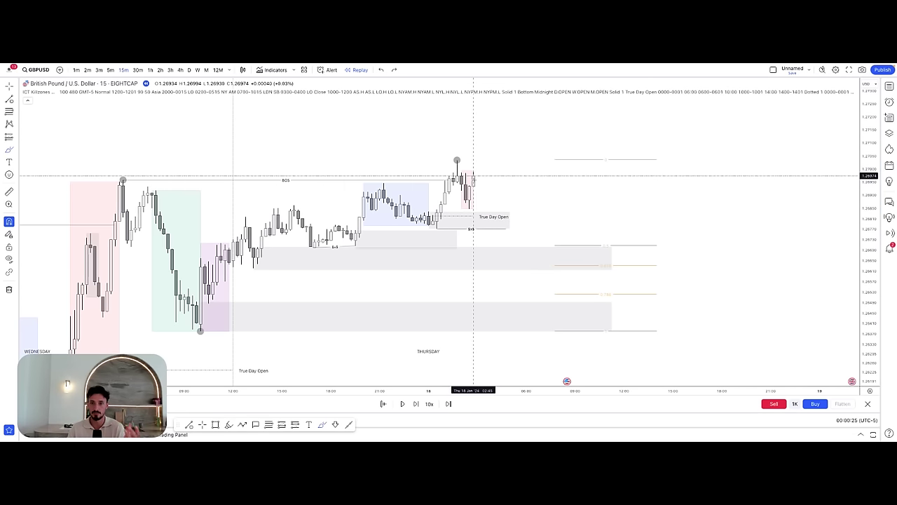
- Brush one circle inside each of the two lowest zones at about 22:00 on 17 Jan, and undo both circles
{"action": "mouse_move", "coordinate": [401, 255]}
{"action": "left_mouse_down"}
{"action": "mouse_move", "coordinate": [382, 258]}
{"action": "mouse_move", "coordinate": [403, 259]}
{"action": "left_mouse_up"}
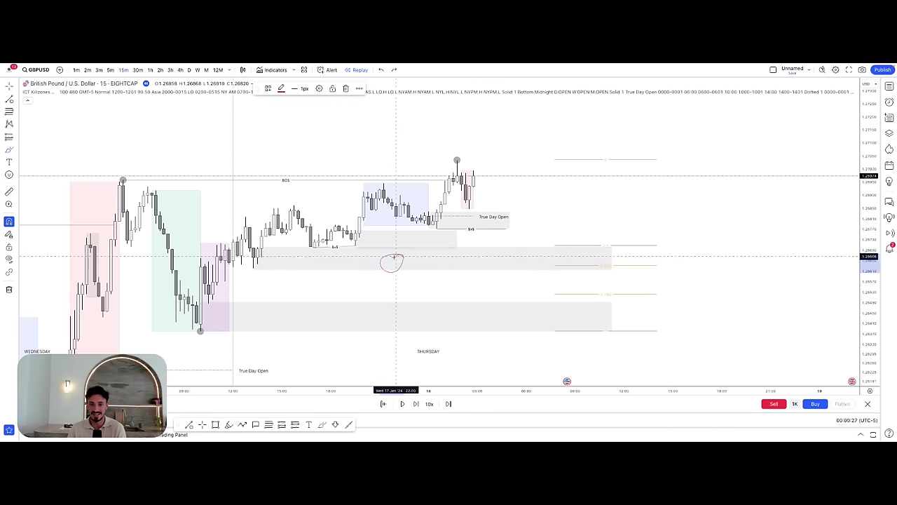
{"action": "left_click_drag", "start_coordinate": [397, 311], "coordinate": [402, 313]}
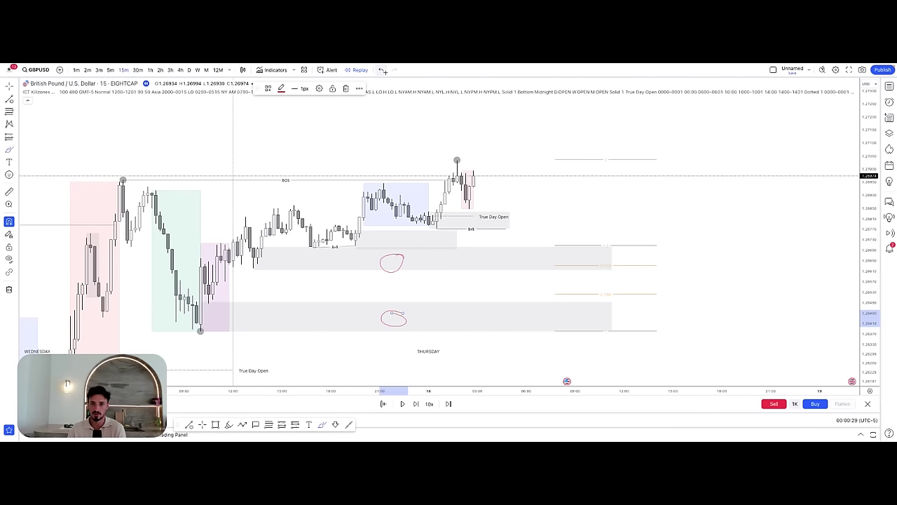
{"action": "left_click", "coordinate": [381, 70]}
{"action": "left_click", "coordinate": [381, 70]}
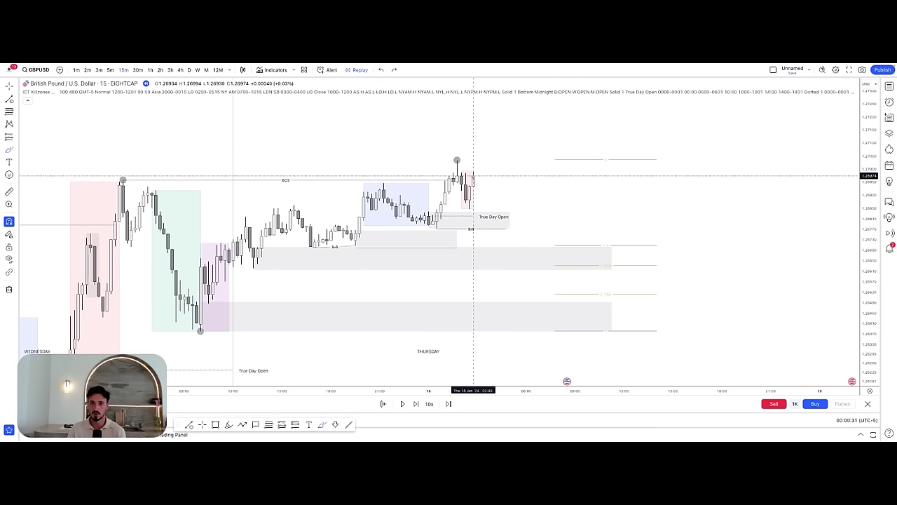
- Brush two alternative price paths from the latest candle, the second dipping into the lowest zone before rallying above the swing high, and undo each
{"action": "mouse_move", "coordinate": [473, 175]}
{"action": "left_mouse_down"}
{"action": "mouse_move", "coordinate": [497, 253]}
{"action": "mouse_move", "coordinate": [572, 301]}
{"action": "mouse_move", "coordinate": [581, 272]}
{"action": "mouse_move", "coordinate": [591, 288]}
{"action": "mouse_move", "coordinate": [600, 159]}
{"action": "left_mouse_up"}
{"action": "left_click", "coordinate": [381, 70]}
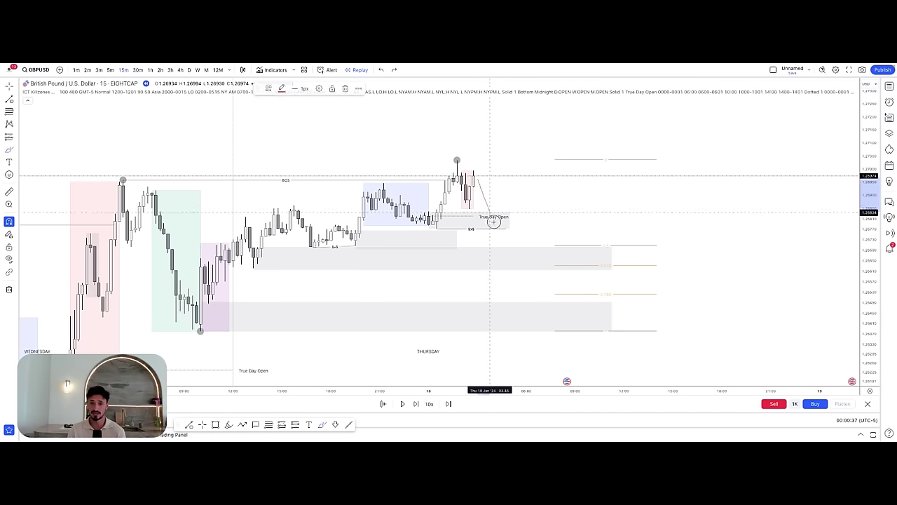
{"action": "mouse_move", "coordinate": [494, 220]}
{"action": "left_mouse_down"}
{"action": "mouse_move", "coordinate": [560, 280]}
{"action": "mouse_move", "coordinate": [591, 266]}
{"action": "mouse_move", "coordinate": [599, 282]}
{"action": "mouse_move", "coordinate": [602, 260]}
{"action": "mouse_move", "coordinate": [610, 288]}
{"action": "mouse_move", "coordinate": [619, 262]}
{"action": "mouse_move", "coordinate": [631, 316]}
{"action": "mouse_move", "coordinate": [644, 326]}
{"action": "mouse_move", "coordinate": [684, 150]}
{"action": "left_mouse_up"}
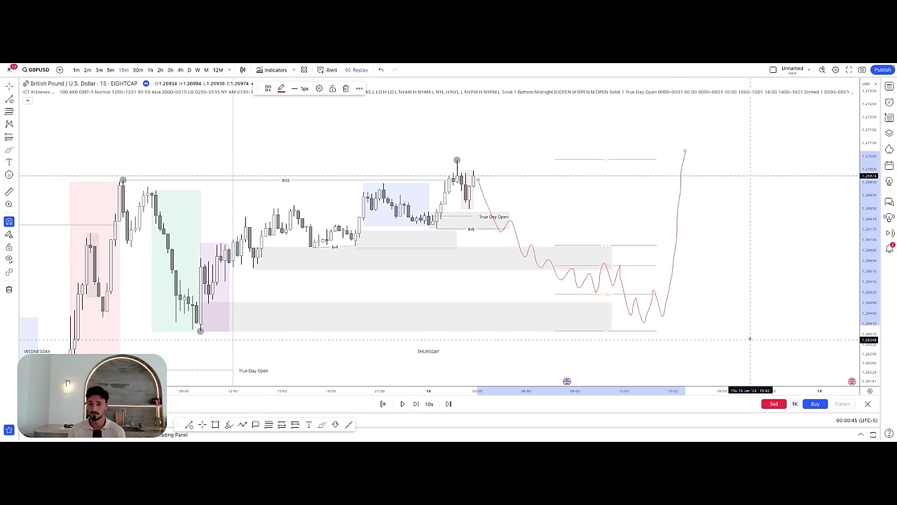
{"action": "left_click", "coordinate": [380, 71]}
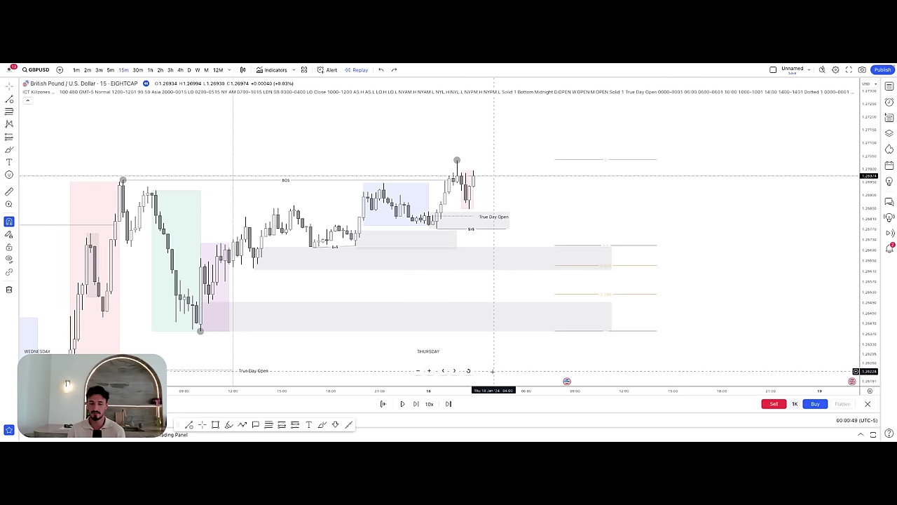
{"action": "left_click_drag", "start_coordinate": [868, 350], "coordinate": [811, 320]}
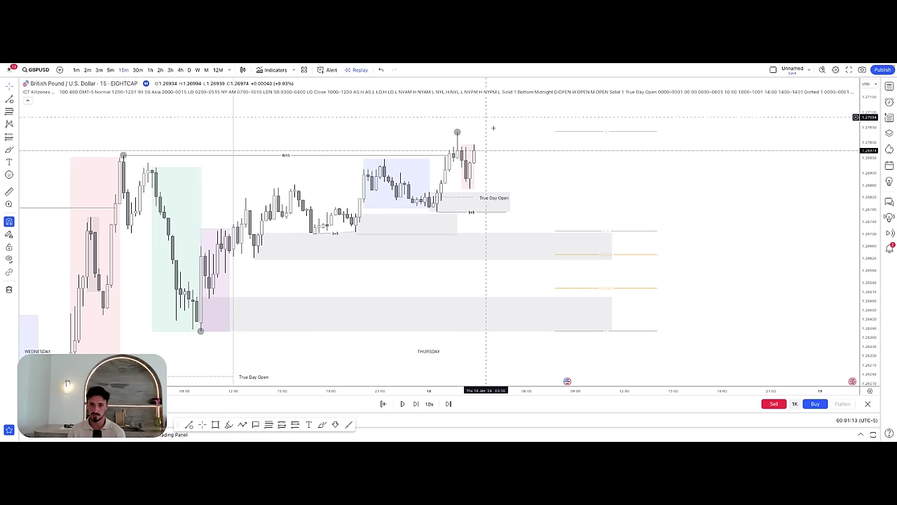
- Extend the right edge of the second-highest demand zone to about 05:00 on 18 Jan, in line with the zone above
{"action": "left_click_drag", "start_coordinate": [559, 170], "coordinate": [538, 168]}
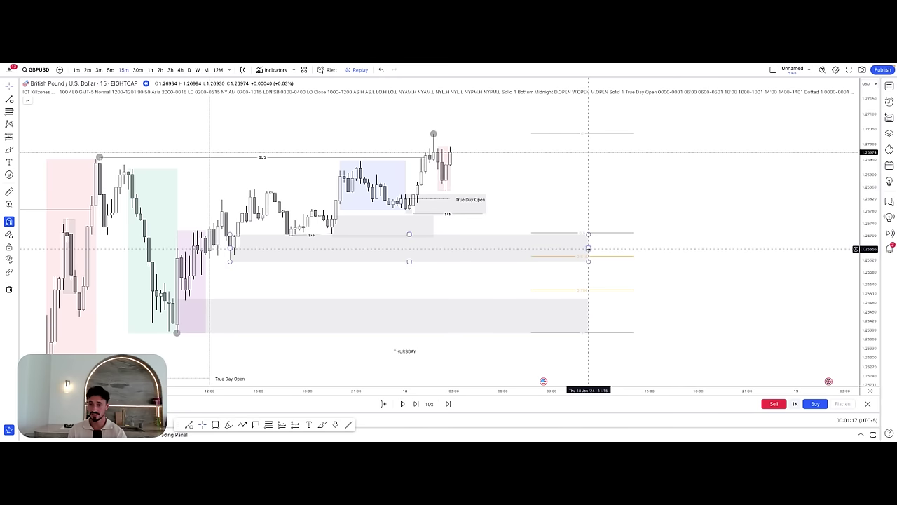
{"action": "left_click", "coordinate": [586, 248]}
{"action": "left_click_drag", "start_coordinate": [585, 249], "coordinate": [589, 249]}
{"action": "left_click", "coordinate": [640, 249]}
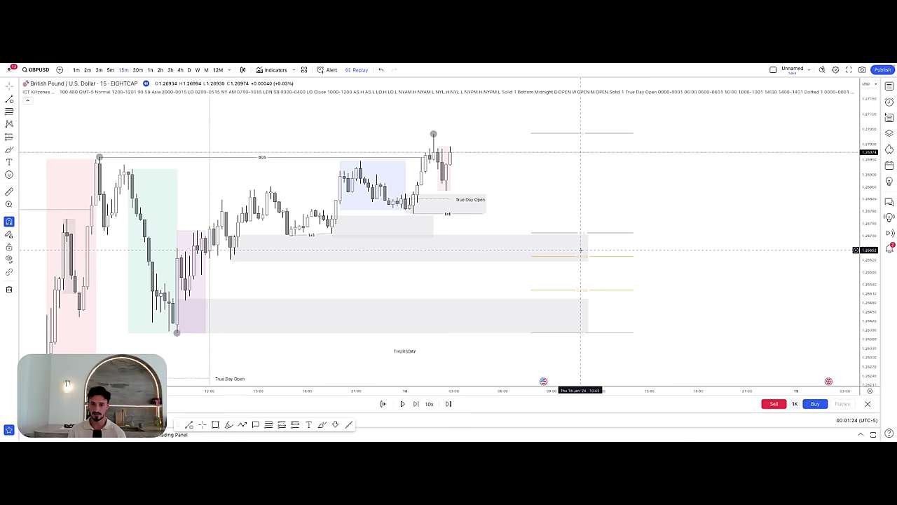
{"action": "left_click", "coordinate": [435, 226]}
{"action": "left_click_drag", "start_coordinate": [438, 226], "coordinate": [485, 217]}
{"action": "left_click", "coordinate": [519, 201]}
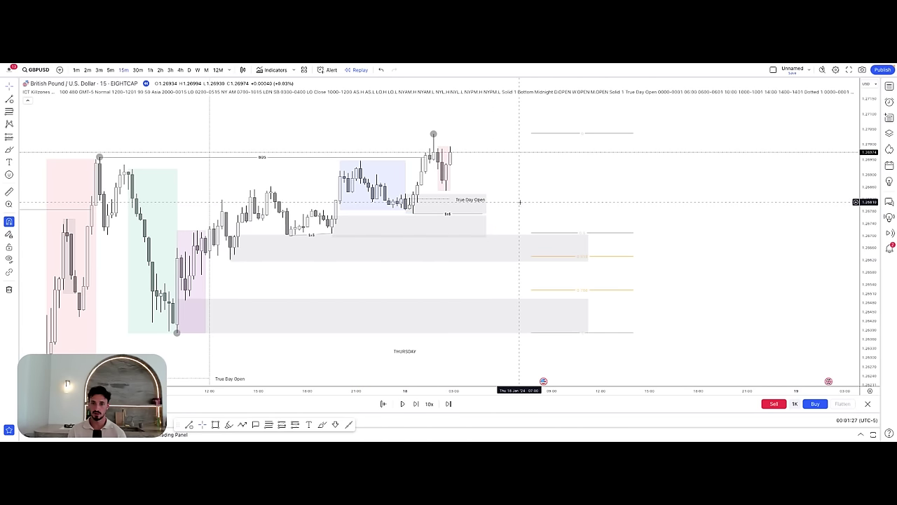
- Advance the bar replay candle by candle to about 08:45 on 18 Jan
{"action": "left_click", "coordinate": [416, 404]}
{"action": "left_click", "coordinate": [417, 405]}
{"action": "left_click", "coordinate": [416, 405]}
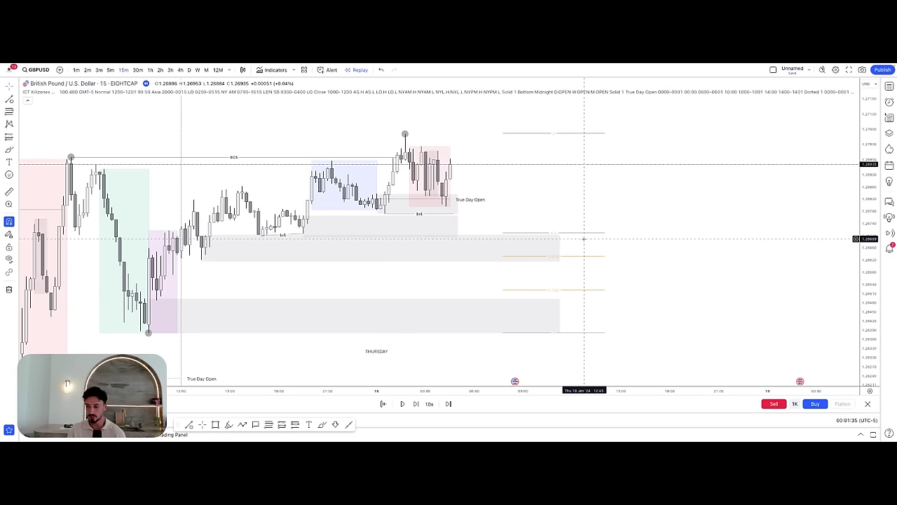
{"action": "left_click", "coordinate": [418, 406]}
{"action": "left_click", "coordinate": [415, 403]}
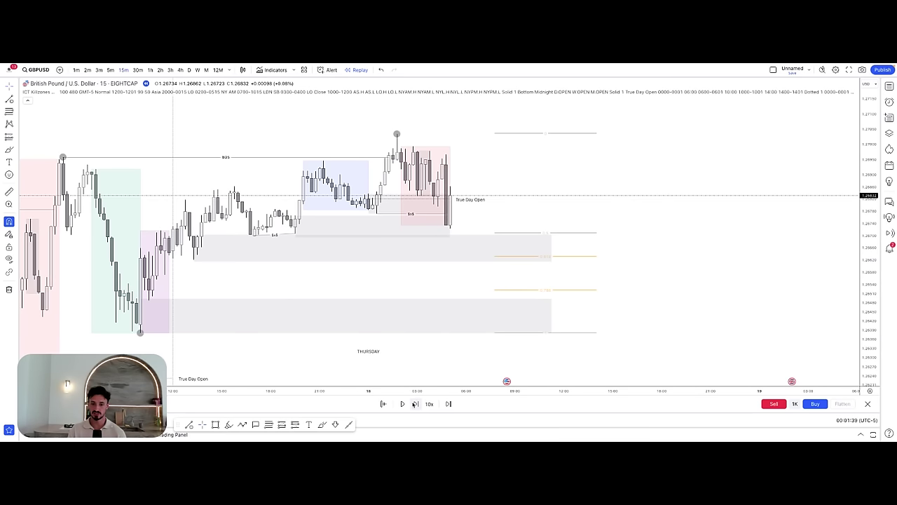
{"action": "left_click", "coordinate": [415, 404]}
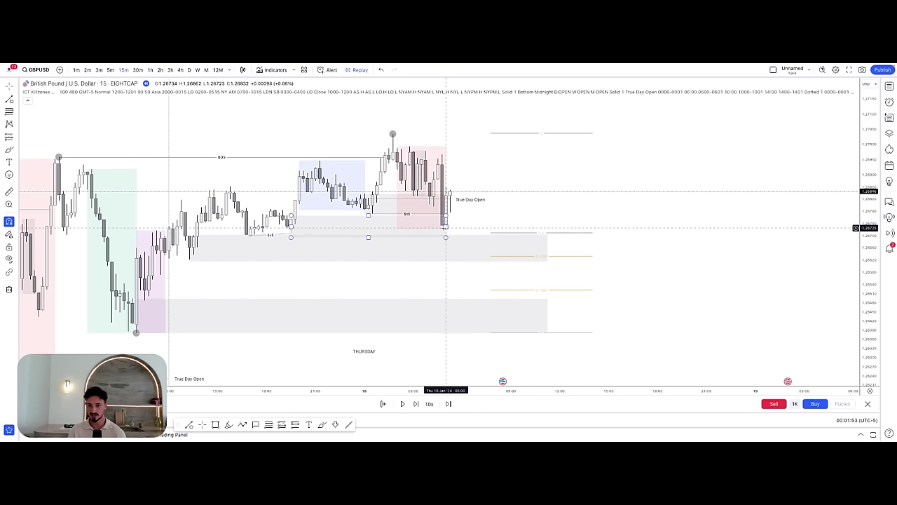
{"action": "left_click", "coordinate": [415, 404]}
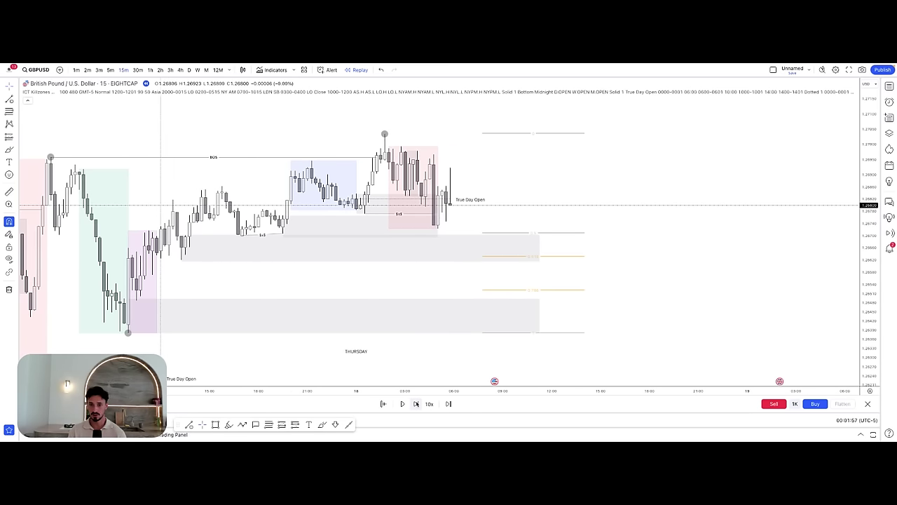
{"action": "left_click", "coordinate": [415, 404]}
{"action": "left_click", "coordinate": [415, 404]}
{"action": "left_click", "coordinate": [416, 403]}
{"action": "left_click", "coordinate": [415, 404]}
{"action": "left_click", "coordinate": [415, 404]}
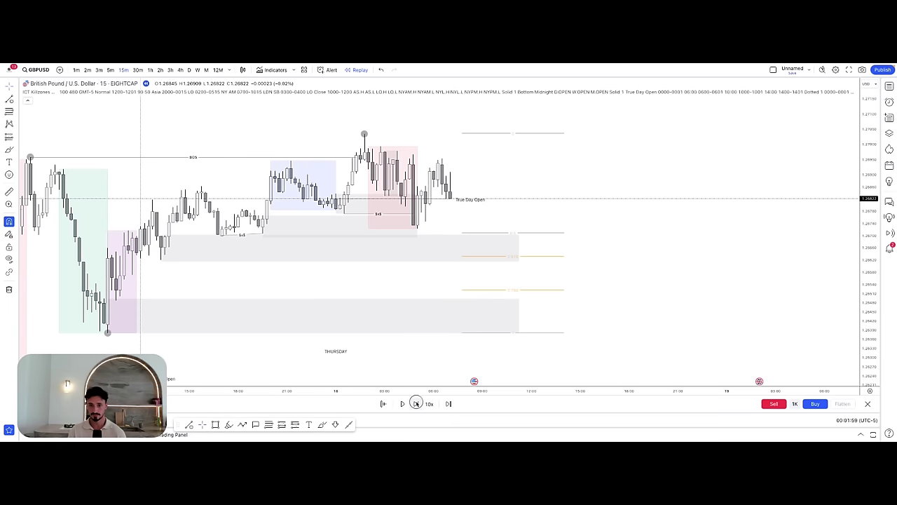
{"action": "left_click", "coordinate": [415, 404]}
{"action": "left_click", "coordinate": [415, 403]}
{"action": "left_click", "coordinate": [416, 404]}
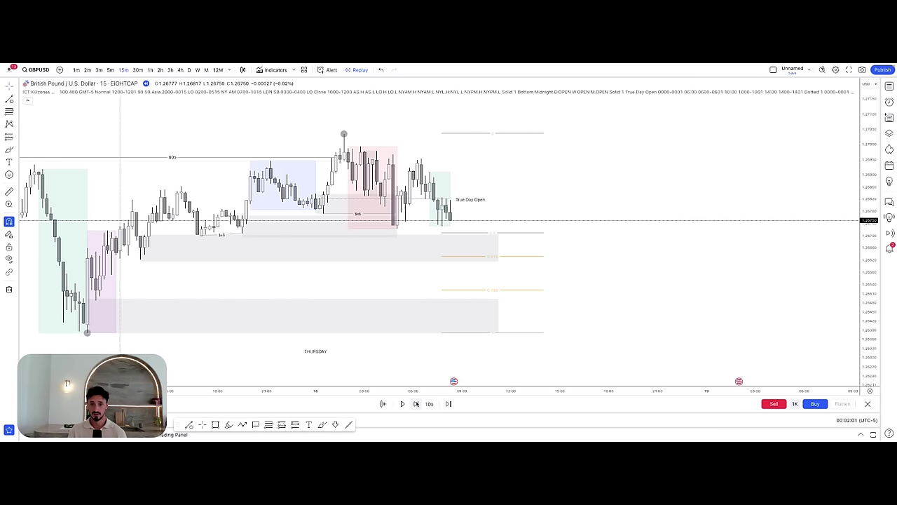
{"action": "left_click", "coordinate": [416, 404]}
{"action": "left_click", "coordinate": [416, 403]}
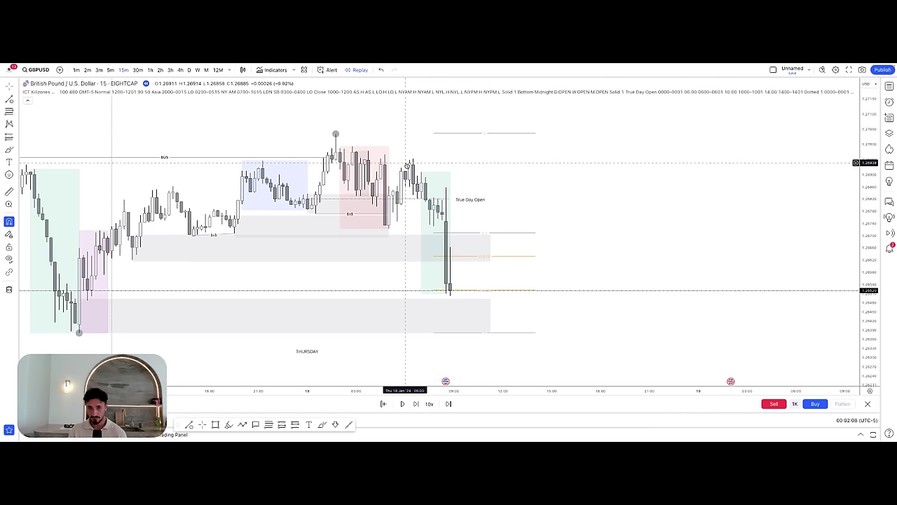
- Shorten the third demand zone so its right edge ends at about 05:00 on 18 Jan, below the zone above it
{"action": "left_click", "coordinate": [479, 249]}
{"action": "left_click_drag", "start_coordinate": [479, 248], "coordinate": [462, 253]}
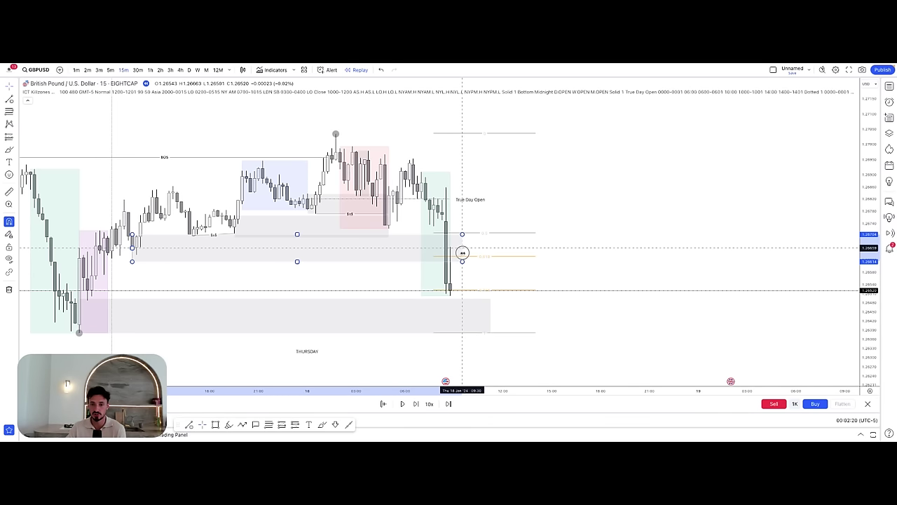
{"action": "left_click_drag", "start_coordinate": [462, 253], "coordinate": [388, 249]}
{"action": "left_click", "coordinate": [347, 203]}
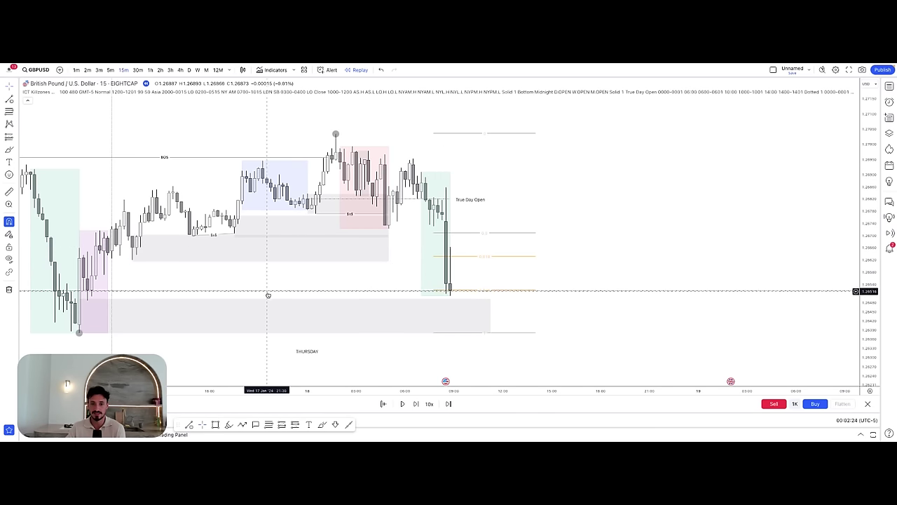
- Advance the replay by one candle to about 09:00 on 18 Jan
{"action": "left_click_drag", "start_coordinate": [430, 285], "coordinate": [394, 269]}
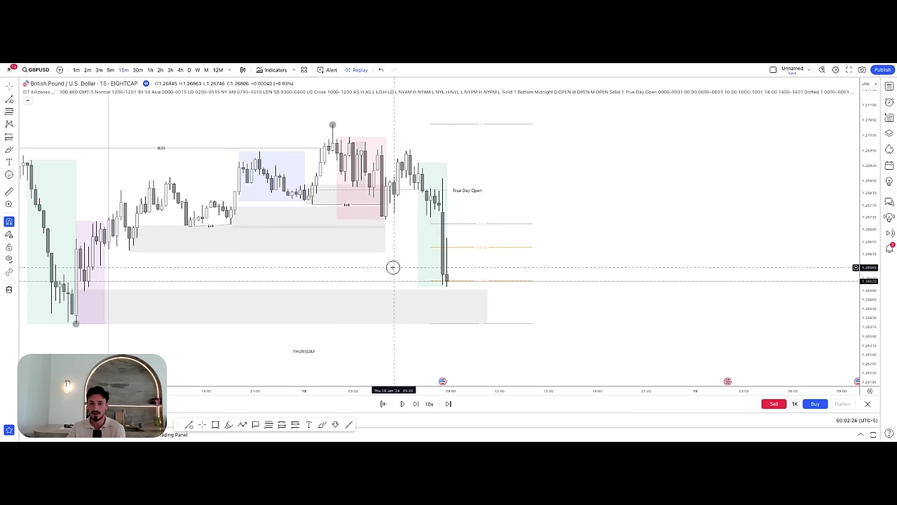
{"action": "left_click", "coordinate": [414, 402]}
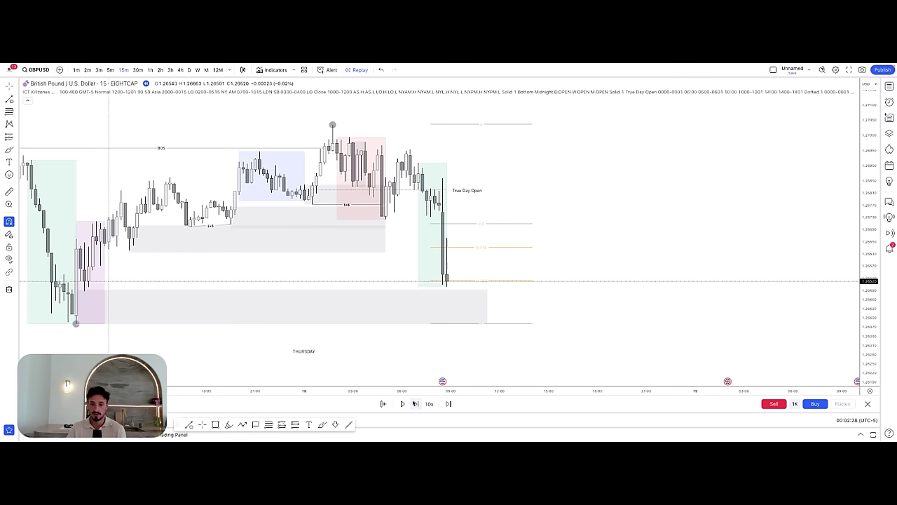
{"action": "left_click", "coordinate": [415, 403]}
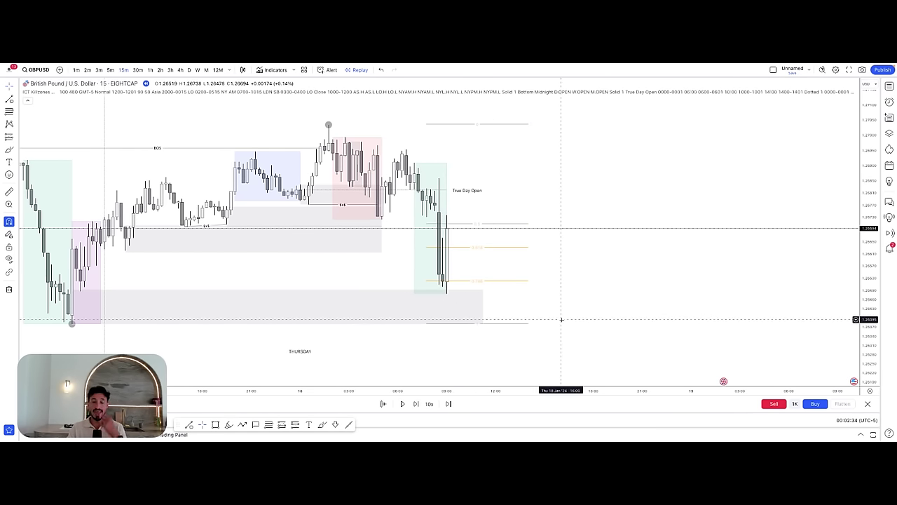
- Draw a seven-point Path in the empty area after the candles, making a lower low, a higher high, a higher low and a final high
{"action": "left_click_drag", "start_coordinate": [554, 310], "coordinate": [382, 290]}
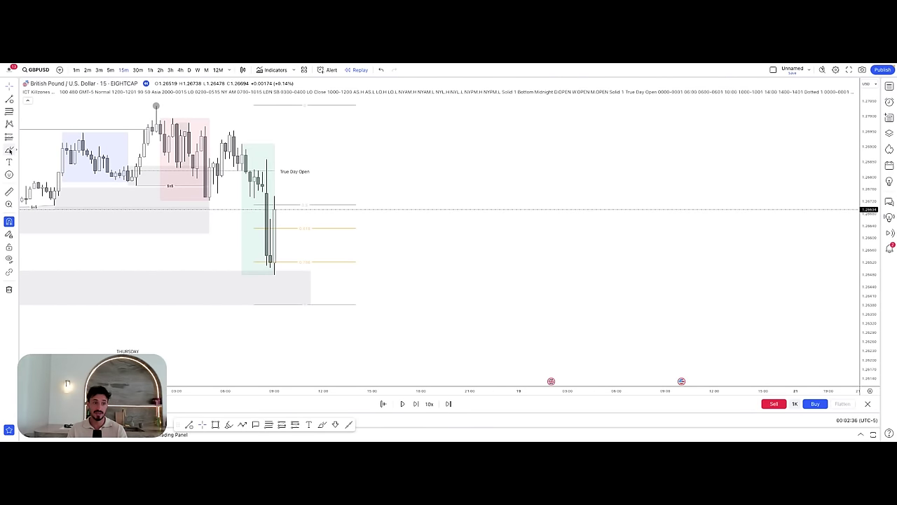
{"action": "left_click", "coordinate": [237, 425]}
{"action": "left_click", "coordinate": [404, 184]}
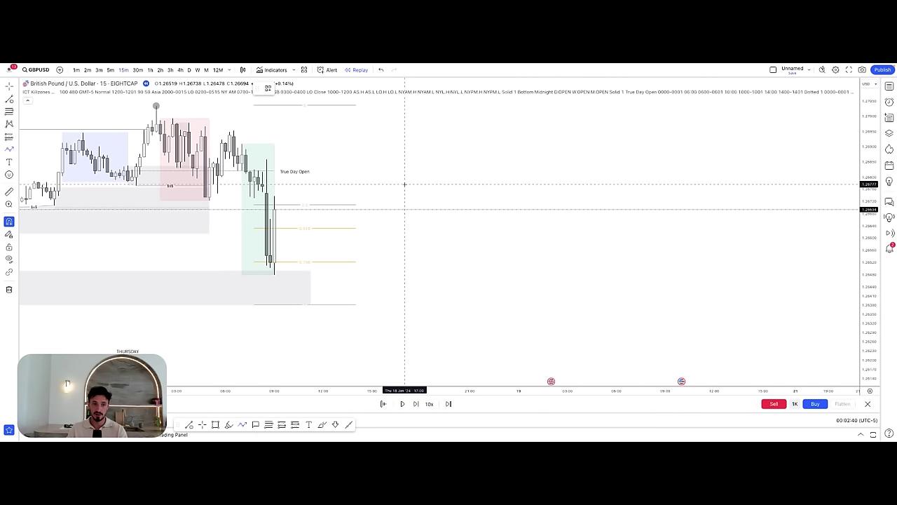
{"action": "left_click", "coordinate": [440, 267]}
{"action": "left_click", "coordinate": [461, 215]}
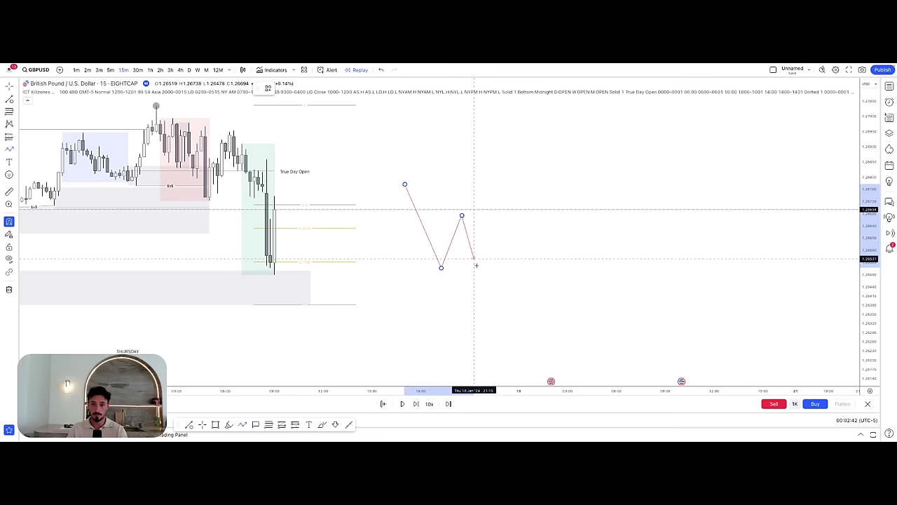
{"action": "left_click", "coordinate": [494, 303]}
{"action": "left_click", "coordinate": [518, 186]}
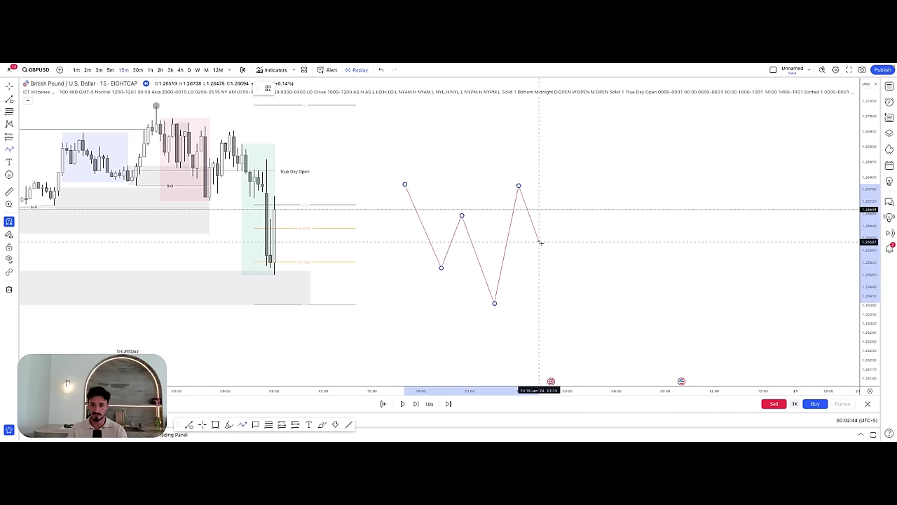
{"action": "left_click", "coordinate": [555, 270]}
{"action": "double_click", "coordinate": [585, 152]}
{"action": "left_click", "coordinate": [635, 193]}
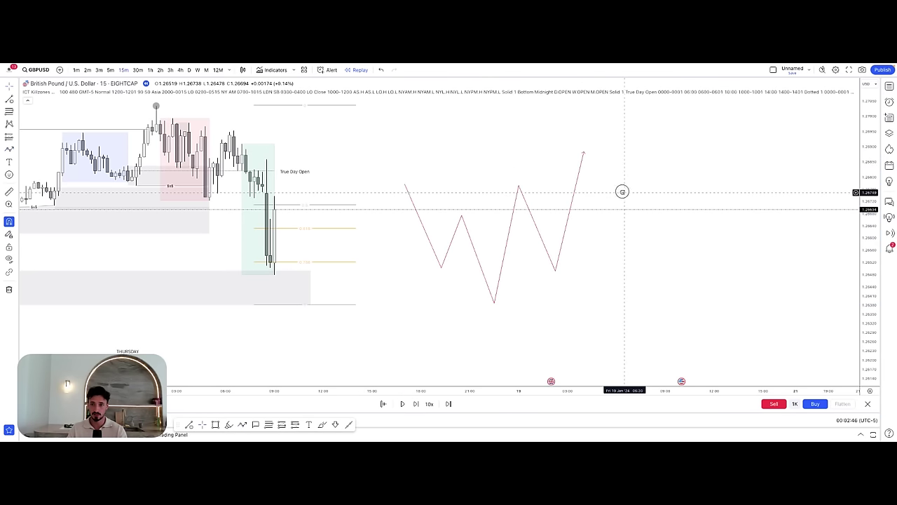
- Highlight dots on the path's last three swing points, and extend highlighter lines rightward from the higher low and the final high
{"action": "left_click_drag", "start_coordinate": [623, 192], "coordinate": [592, 188]}
{"action": "left_click", "coordinate": [16, 150]}
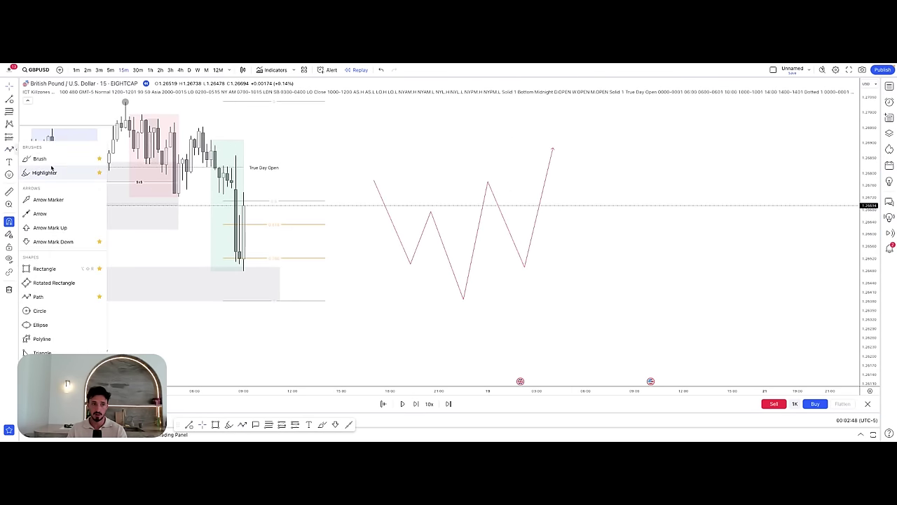
{"action": "left_click", "coordinate": [52, 172]}
{"action": "left_click", "coordinate": [488, 182]}
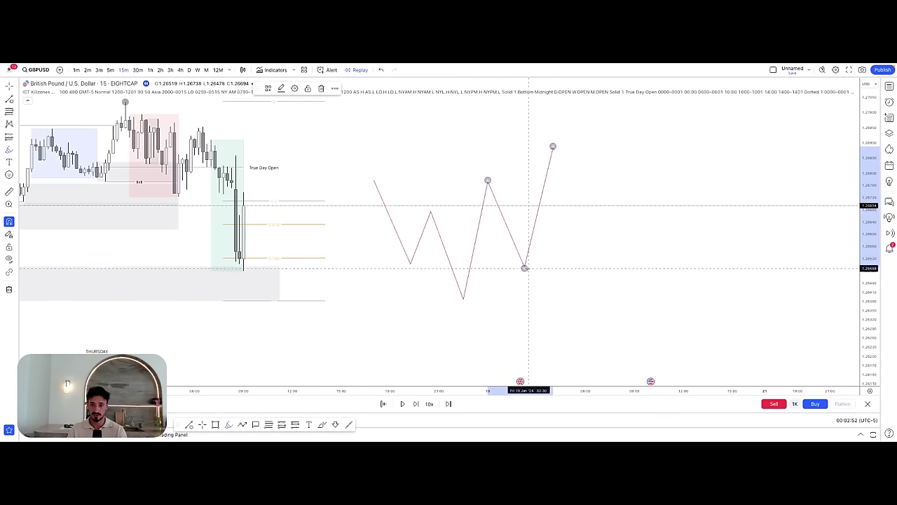
{"action": "left_click_drag", "start_coordinate": [524, 269], "coordinate": [571, 268]}
{"action": "left_click_drag", "start_coordinate": [553, 147], "coordinate": [593, 147]}
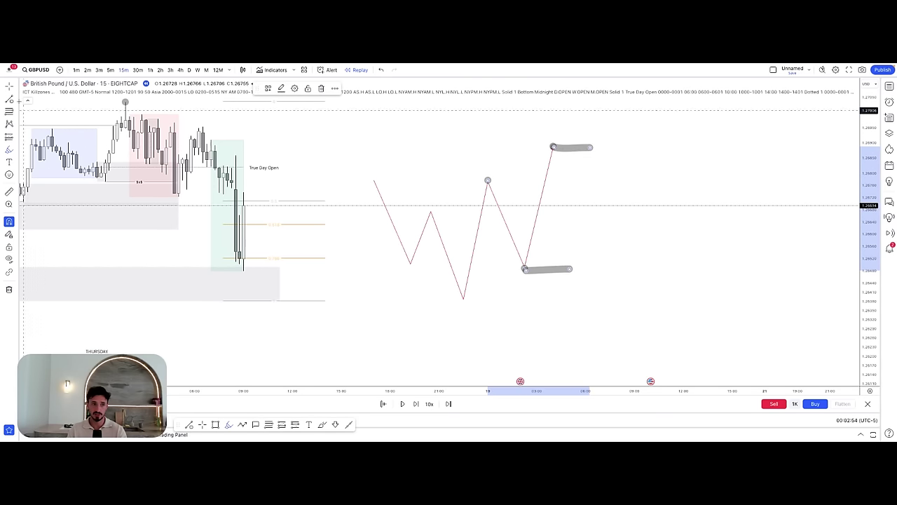
- Draw a horizontal midline between the two highlighted levels, and write a letter D below it with the Highlighter
{"action": "left_click", "coordinate": [557, 212]}
{"action": "left_click", "coordinate": [618, 212]}
{"action": "left_click", "coordinate": [439, 213]}
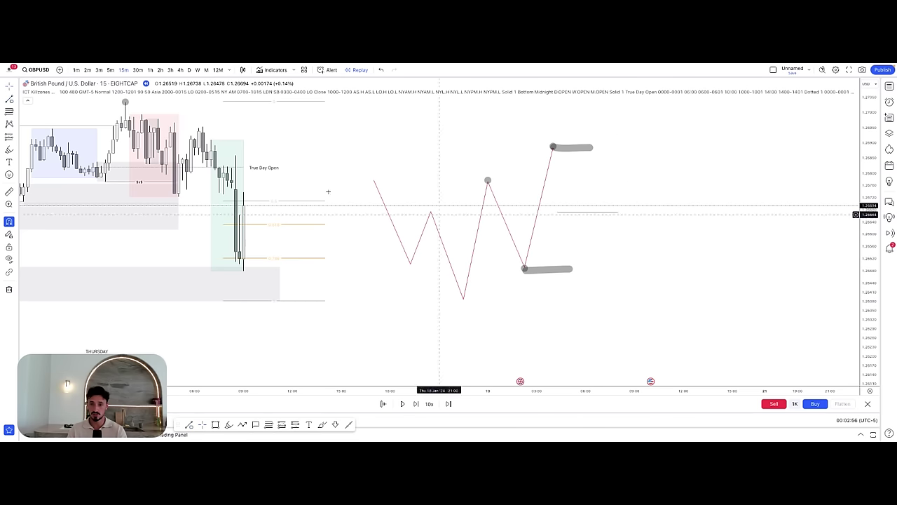
{"action": "left_click", "coordinate": [9, 150]}
{"action": "mouse_move", "coordinate": [631, 233]}
{"action": "left_mouse_down"}
{"action": "mouse_move", "coordinate": [650, 238]}
{"action": "mouse_move", "coordinate": [631, 254]}
{"action": "left_mouse_up"}
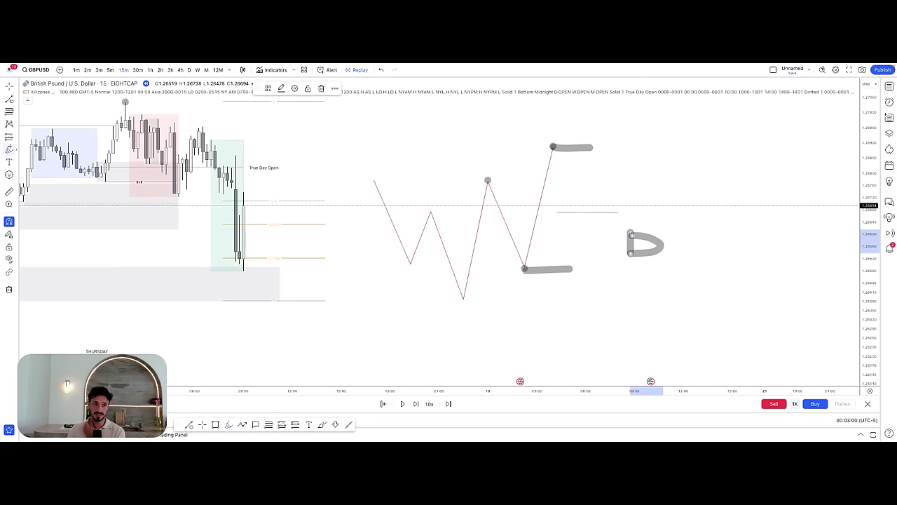
- Draw two Rectangle zones on the path's final upswing, one just below the midline and one just above the highlighted low
{"action": "left_click", "coordinate": [16, 149]}
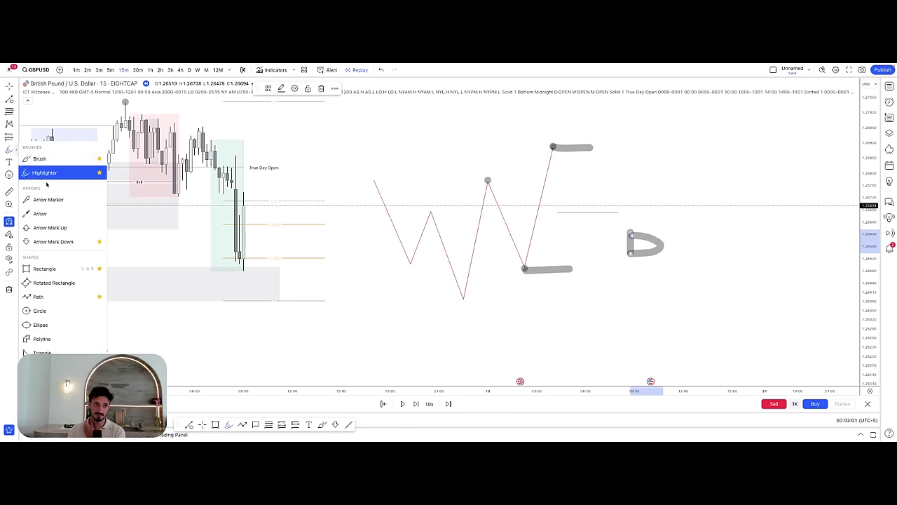
{"action": "left_click", "coordinate": [49, 265]}
{"action": "left_click_drag", "start_coordinate": [534, 217], "coordinate": [602, 227]}
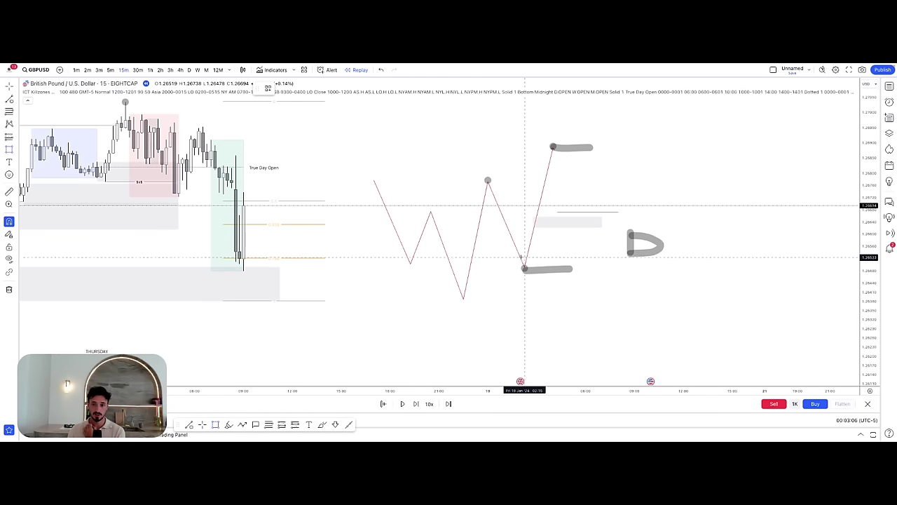
{"action": "left_click_drag", "start_coordinate": [527, 242], "coordinate": [638, 264]}
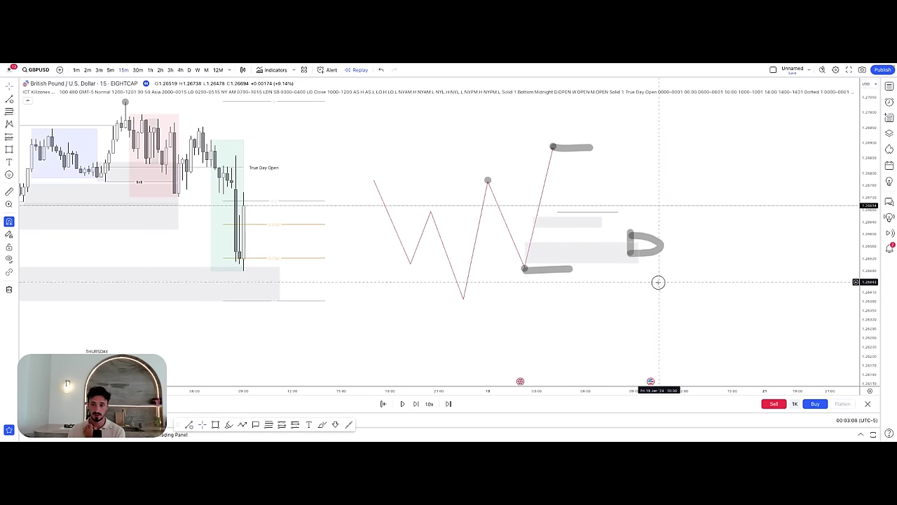
- Extend the upper rectangle's right edge to about 08:15 on 19 Jan, and move the letter D clear of the rectangles
{"action": "left_click", "coordinate": [594, 222]}
{"action": "left_click_drag", "start_coordinate": [601, 223], "coordinate": [672, 241]}
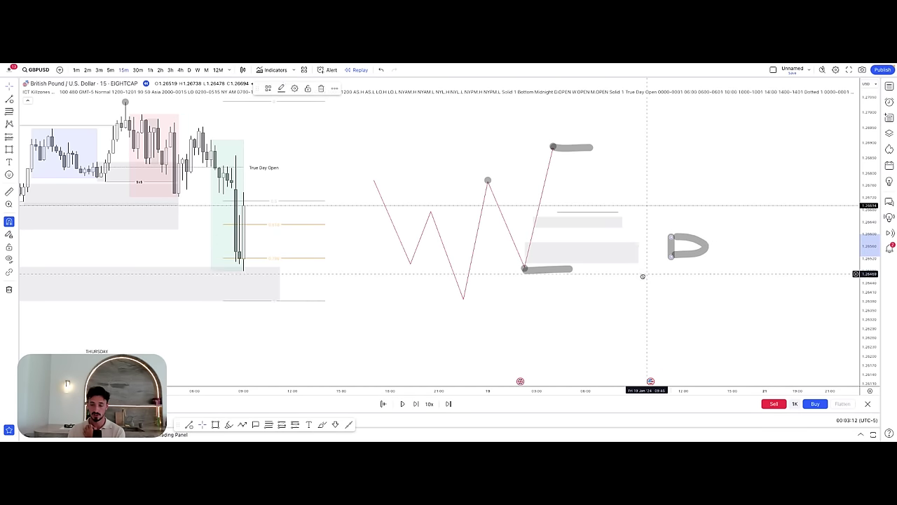
{"action": "left_click_drag", "start_coordinate": [609, 297], "coordinate": [592, 295]}
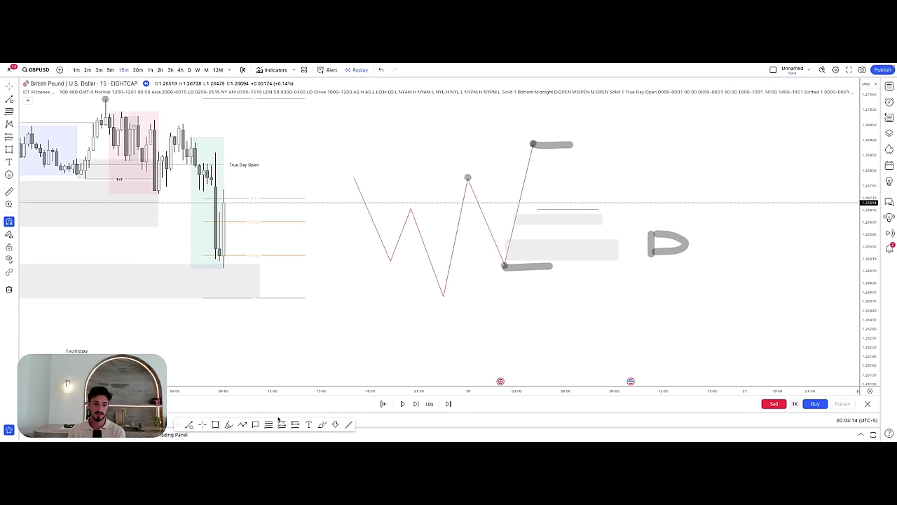
- Try to draw a larger Path over the sketch, from above its start to its lowest point and past the final high, and delete it
{"action": "left_click", "coordinate": [242, 424]}
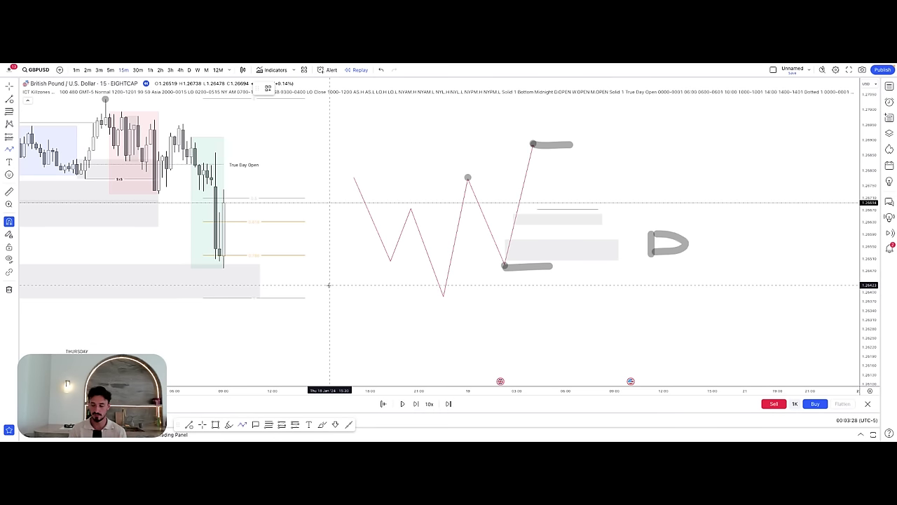
{"action": "left_click", "coordinate": [342, 153]}
{"action": "left_click", "coordinate": [456, 301]}
{"action": "left_click", "coordinate": [540, 129]}
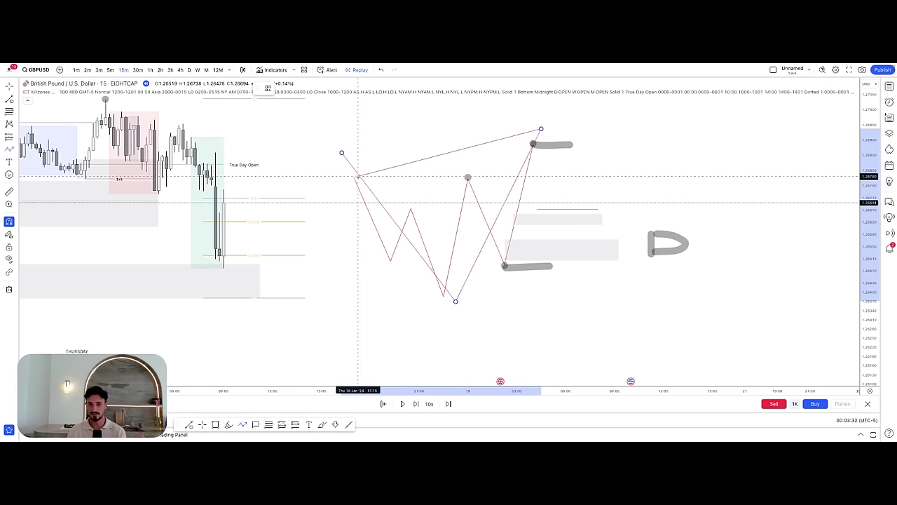
{"action": "left_click", "coordinate": [431, 164]}
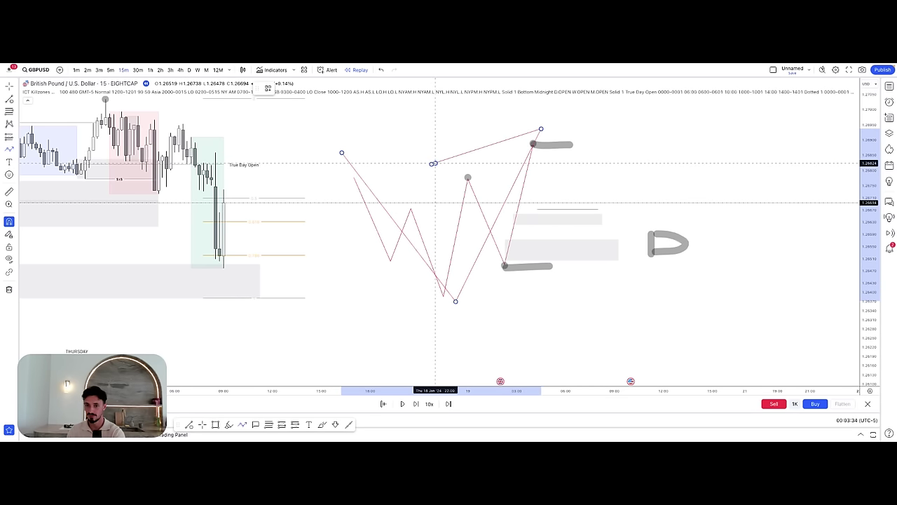
{"action": "key", "text": "Delete"}
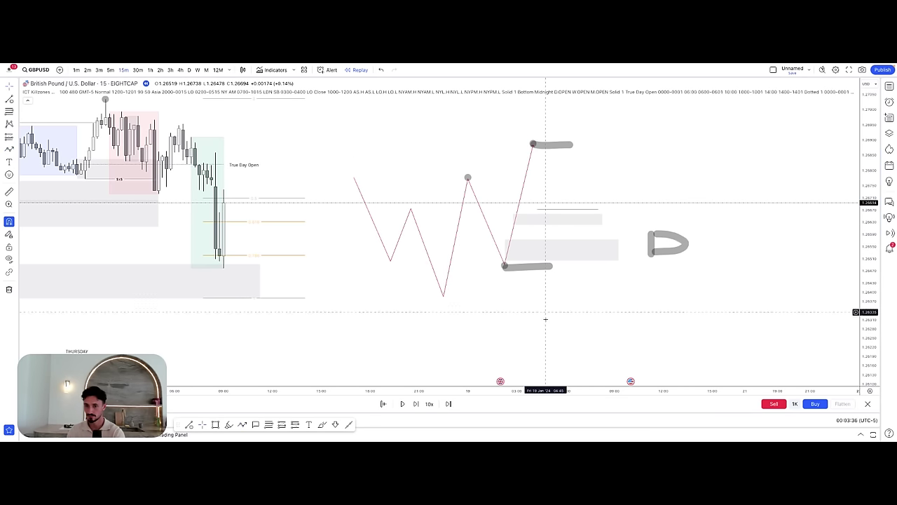
{"action": "left_click_drag", "start_coordinate": [544, 321], "coordinate": [535, 318]}
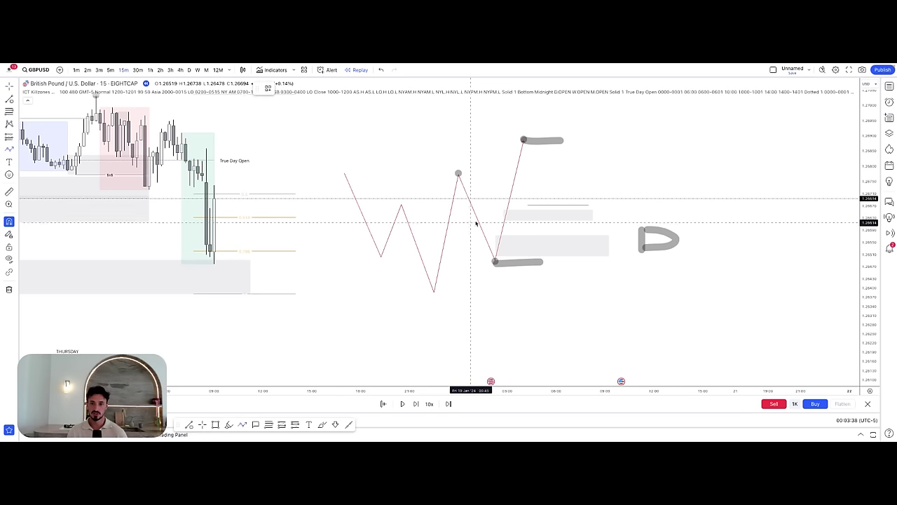
- Draw a zigzag Path rising from the highlighted low to just below the highlighted high, stepping down to the lower rectangle's level, and rallying above the high
{"action": "left_click", "coordinate": [487, 257]}
{"action": "left_click", "coordinate": [503, 205]}
{"action": "left_click", "coordinate": [507, 225]}
{"action": "left_click", "coordinate": [520, 194]}
{"action": "left_click", "coordinate": [515, 177]}
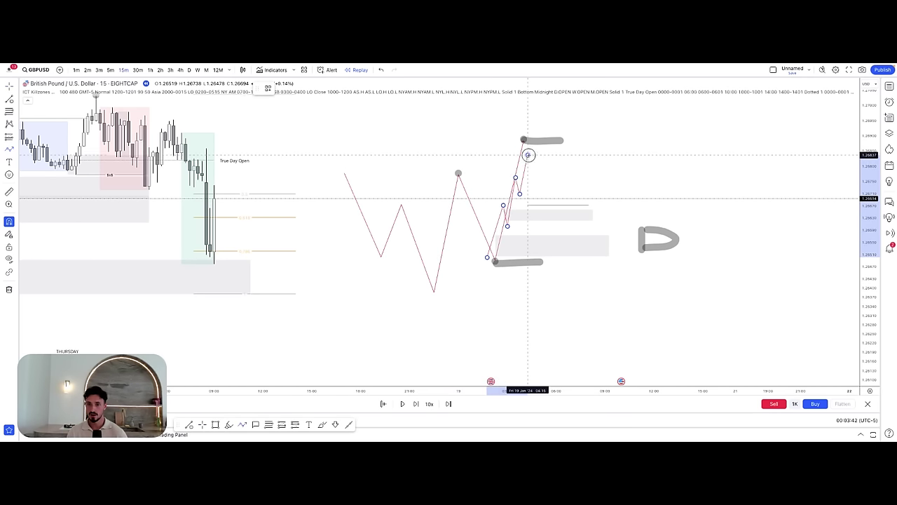
{"action": "left_click", "coordinate": [527, 155]}
{"action": "left_click", "coordinate": [535, 175]}
{"action": "left_click", "coordinate": [543, 145]}
{"action": "left_click", "coordinate": [548, 163]}
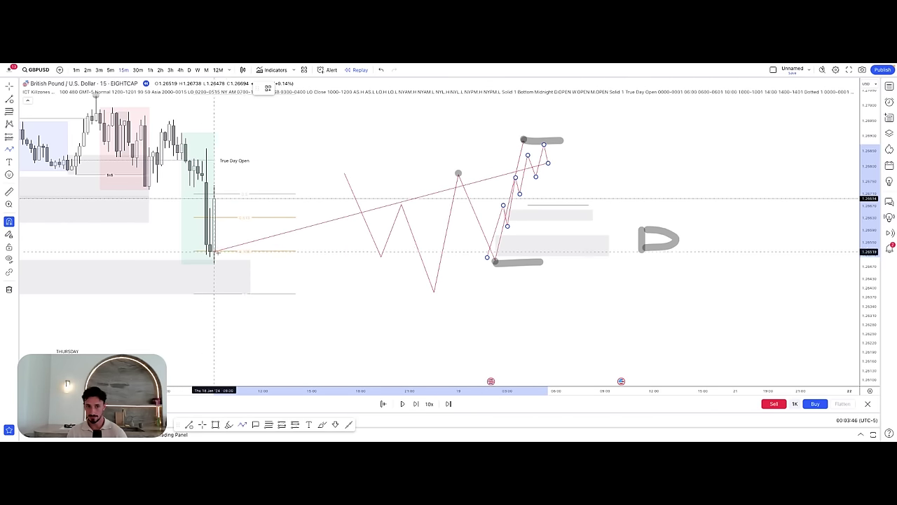
{"action": "left_click", "coordinate": [556, 189]}
{"action": "left_click", "coordinate": [560, 168]}
{"action": "left_click", "coordinate": [572, 199]}
{"action": "left_click", "coordinate": [580, 182]}
{"action": "left_click", "coordinate": [584, 208]}
{"action": "left_click", "coordinate": [588, 192]}
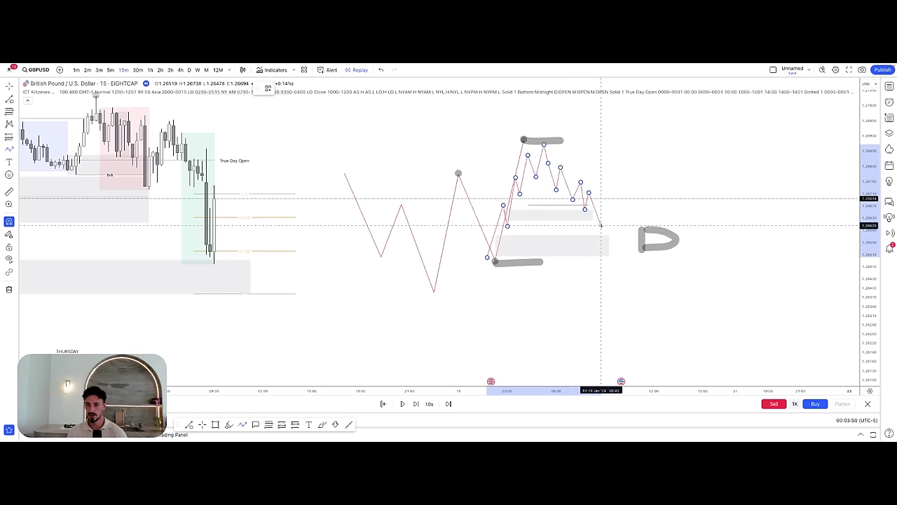
{"action": "left_click", "coordinate": [601, 225]}
{"action": "left_click", "coordinate": [606, 210]}
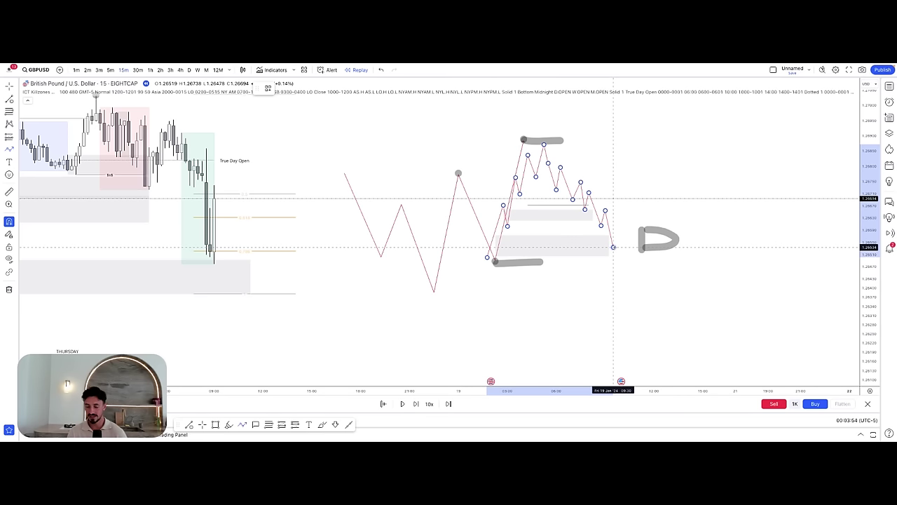
{"action": "left_click", "coordinate": [613, 246]}
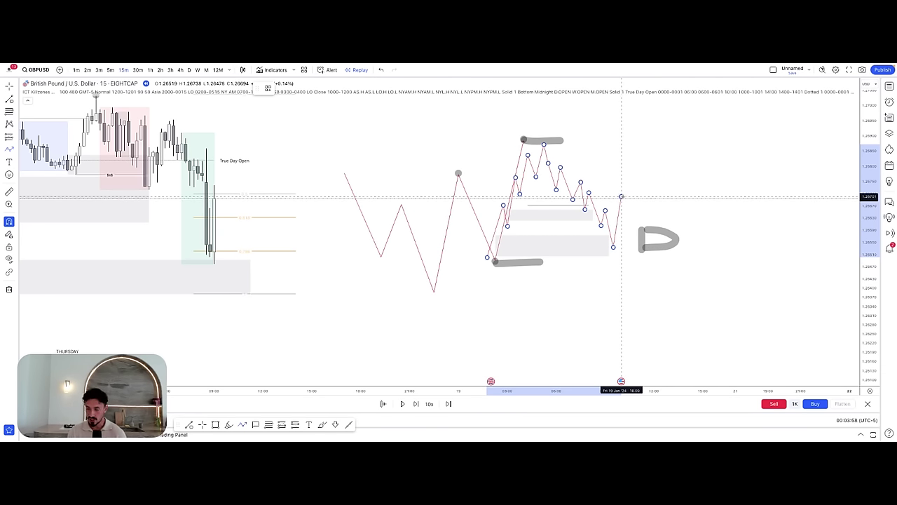
{"action": "left_click", "coordinate": [621, 196]}
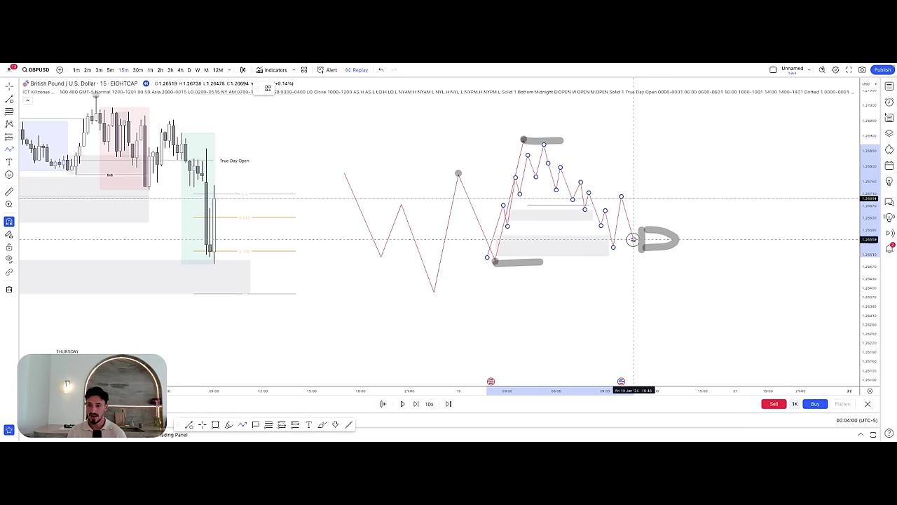
{"action": "left_click", "coordinate": [634, 239]}
{"action": "double_click", "coordinate": [657, 137]}
- Delete the entire schematic beside the chart, including the paths, zone rectangles, midline and highlighted levels
{"action": "left_click_drag", "start_coordinate": [646, 204], "coordinate": [777, 196]}
{"action": "left_click_drag", "start_coordinate": [533, 326], "coordinate": [658, 360]}
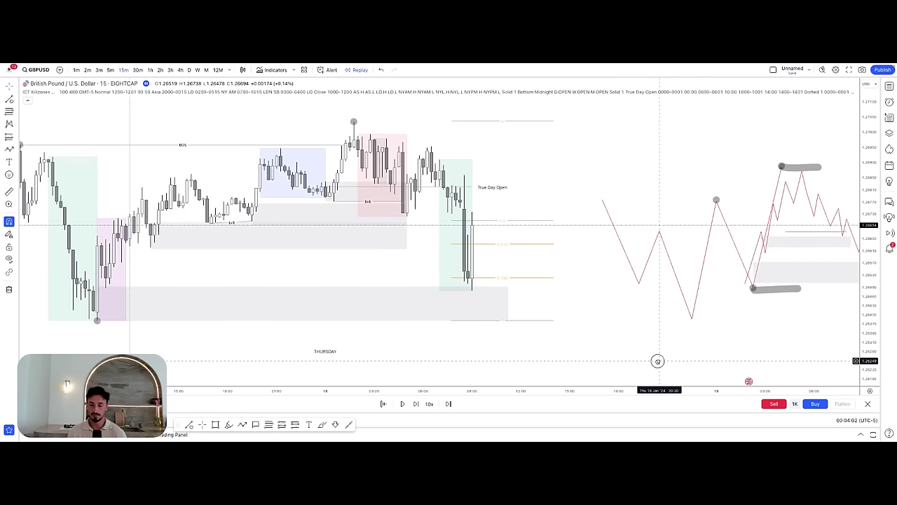
{"action": "left_click_drag", "start_coordinate": [462, 391], "coordinate": [520, 390]}
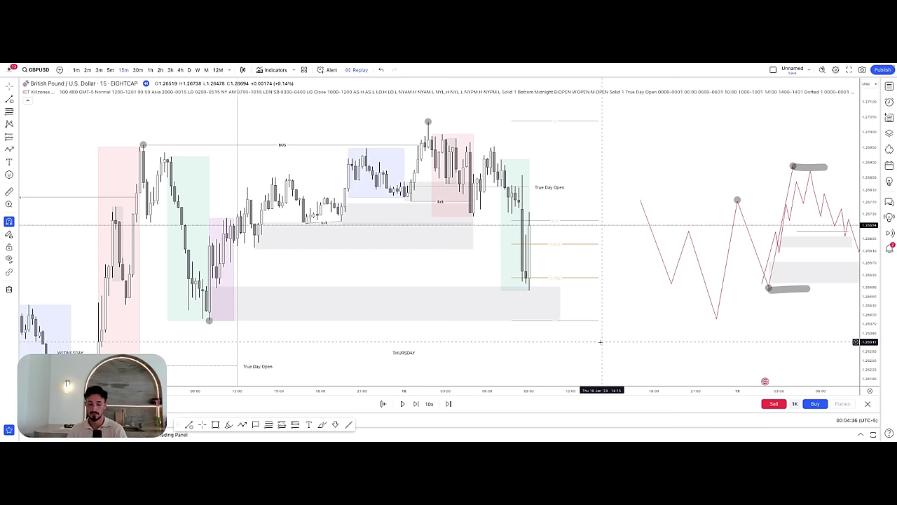
{"action": "left_click_drag", "start_coordinate": [633, 179], "coordinate": [879, 322]}
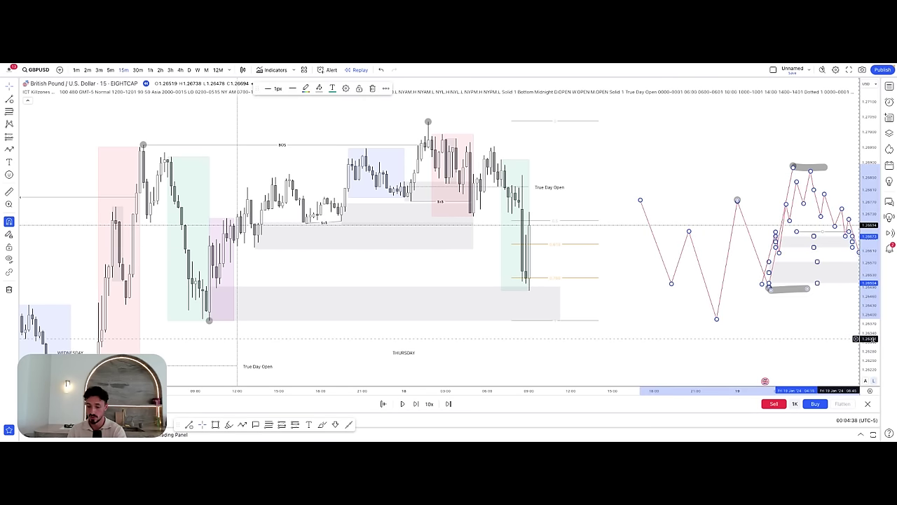
{"action": "key", "text": "Delete"}
{"action": "left_click", "coordinate": [819, 170]}
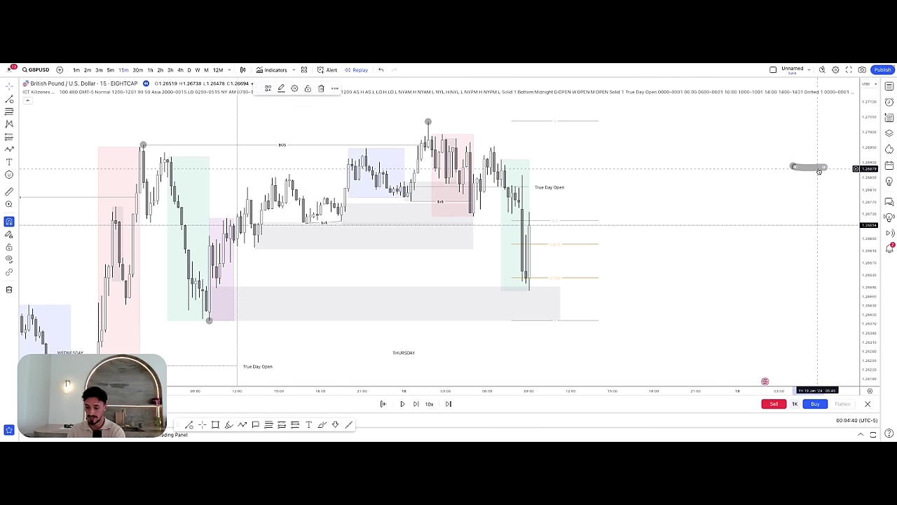
{"action": "key", "text": "Delete"}
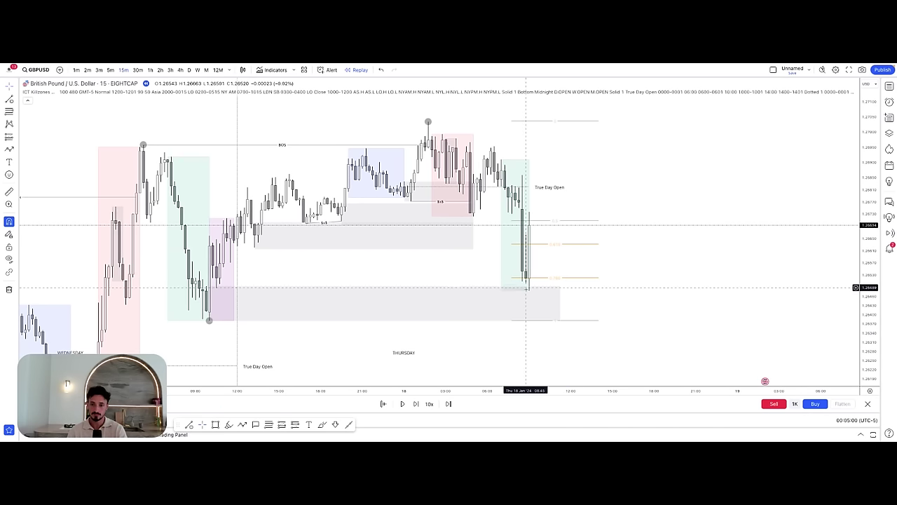
{"action": "left_click", "coordinate": [561, 303]}
{"action": "mouse_move", "coordinate": [561, 303]}
{"action": "left_mouse_down"}
{"action": "mouse_move", "coordinate": [549, 299]}
{"action": "mouse_move", "coordinate": [568, 302]}
{"action": "mouse_move", "coordinate": [561, 302]}
{"action": "left_mouse_up"}
{"action": "left_click", "coordinate": [578, 288]}
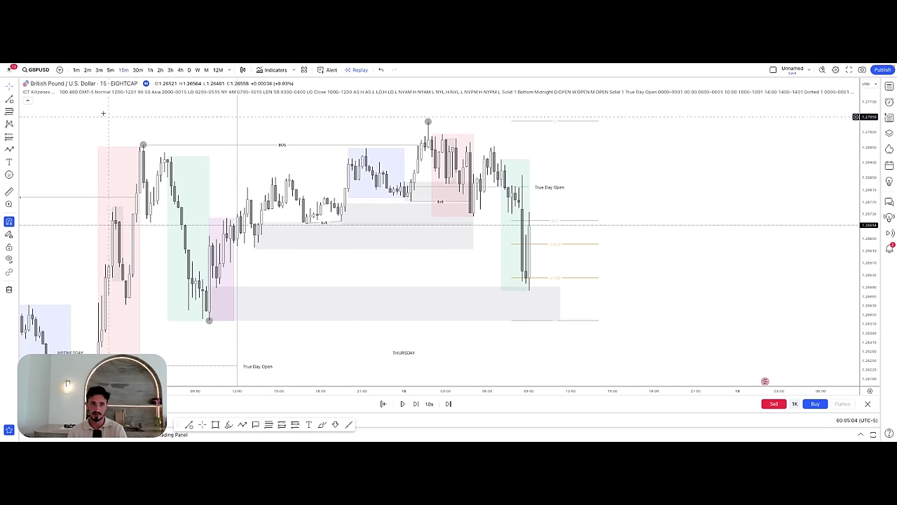
- Switch the chart to the 1-minute timeframe and delete the Fibonacci retracement
{"action": "left_click", "coordinate": [77, 70]}
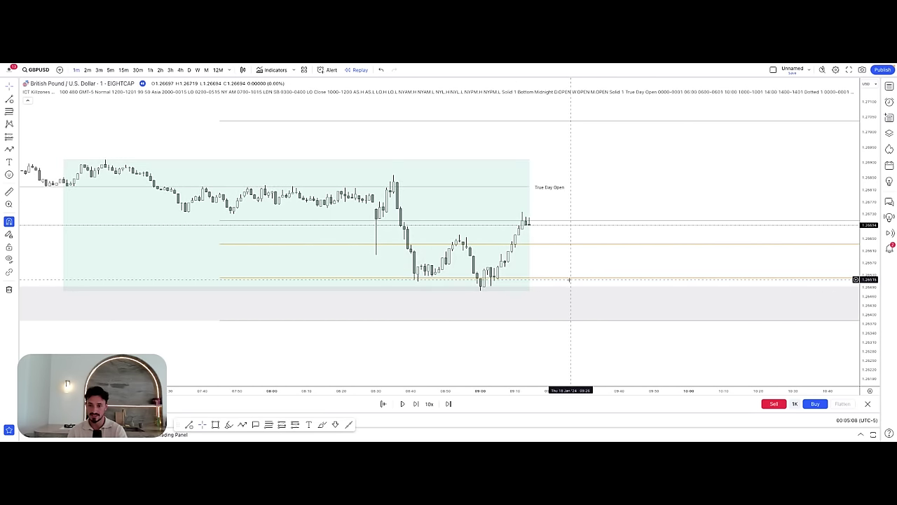
{"action": "left_click", "coordinate": [569, 279]}
{"action": "key", "text": "Delete"}
- Mark the swing high at 04:47 and the swing low at 05:00 on 18 Jan with Highlighter dots
{"action": "left_click_drag", "start_coordinate": [866, 361], "coordinate": [857, 323]}
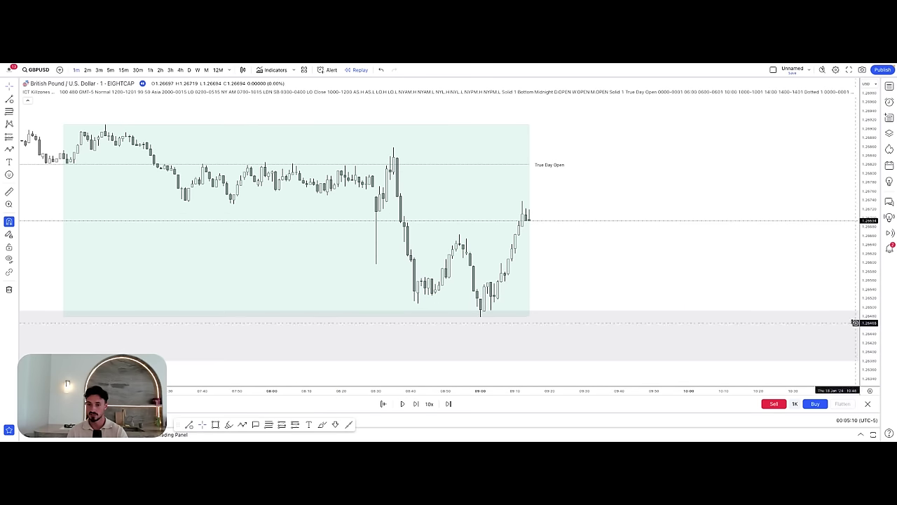
{"action": "scroll", "coordinate": [630, 349], "scroll_direction": "left", "scroll_amount": 1}
{"action": "left_click_drag", "start_coordinate": [559, 392], "coordinate": [721, 393]}
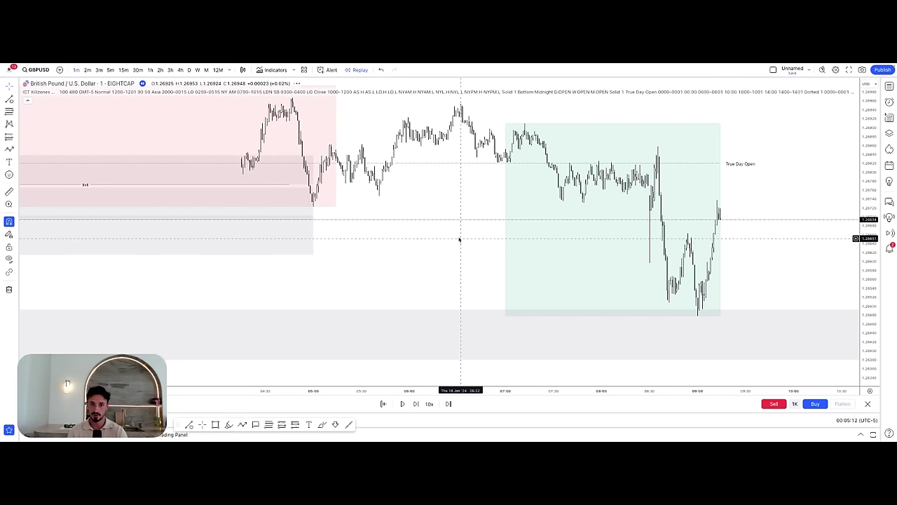
{"action": "left_click_drag", "start_coordinate": [459, 240], "coordinate": [424, 267]}
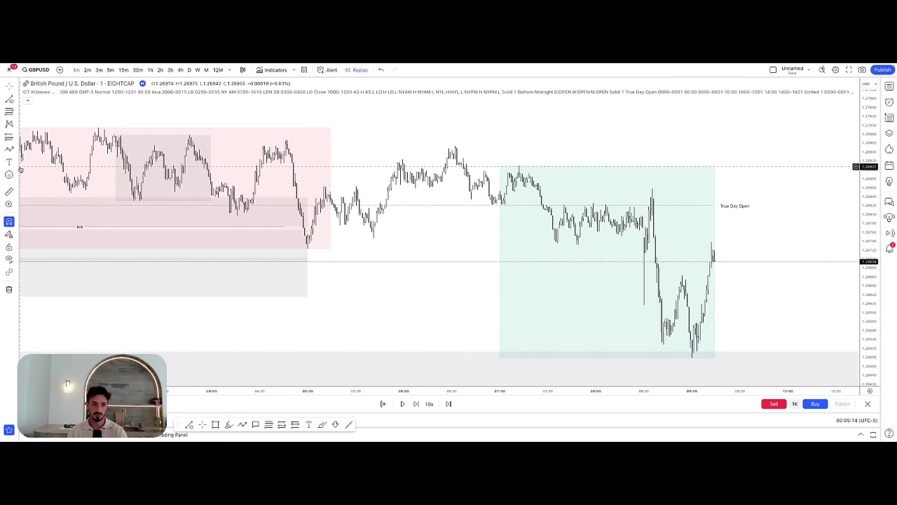
{"action": "left_click", "coordinate": [228, 424]}
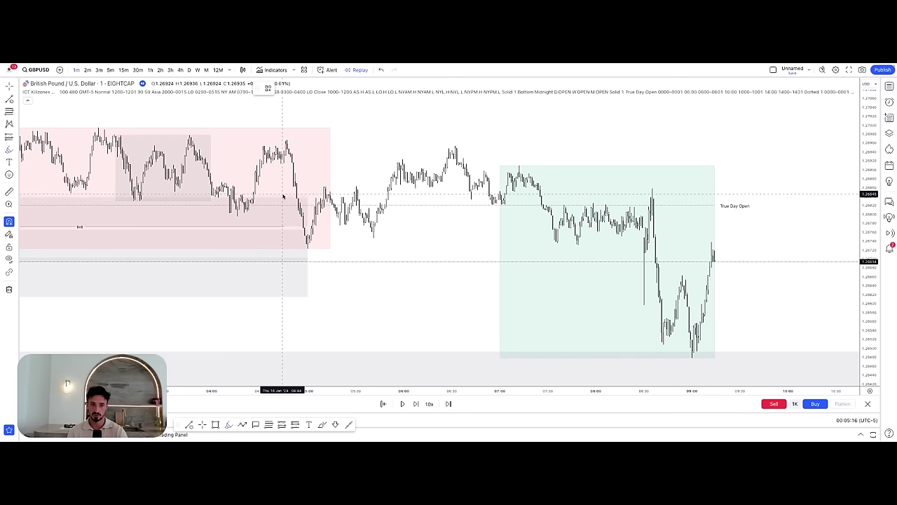
{"action": "left_click", "coordinate": [287, 140]}
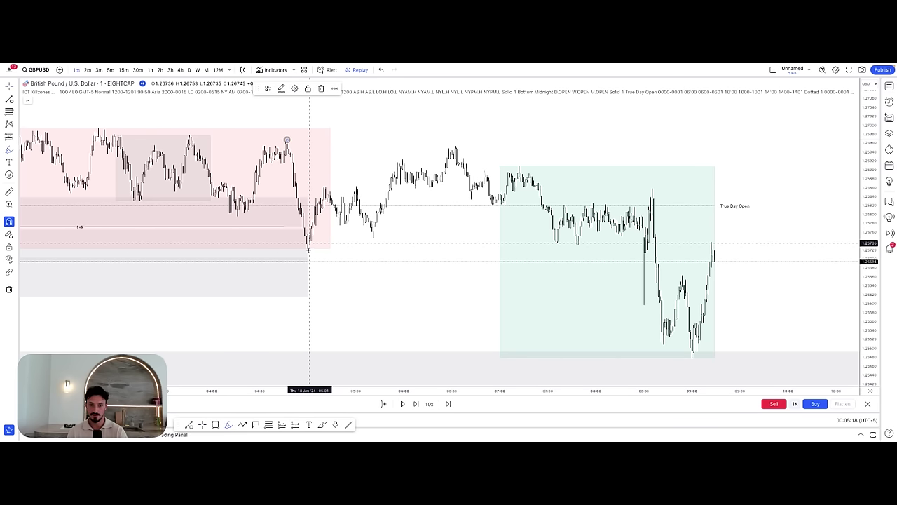
{"action": "left_click", "coordinate": [307, 248]}
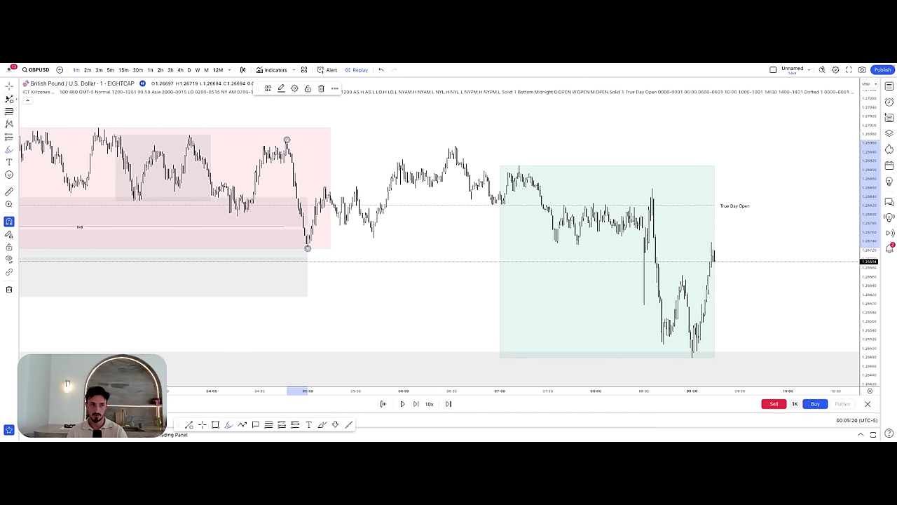
- Draw horizontal trend lines from the marked 04:47 high and 05:00 low, each extending to about 06:50
{"action": "left_click", "coordinate": [9, 99]}
{"action": "left_click", "coordinate": [287, 140]}
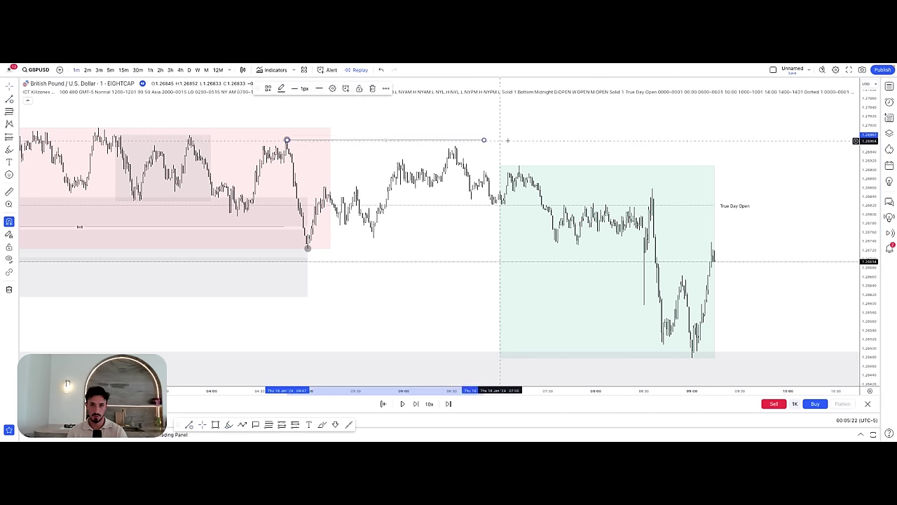
{"action": "key", "text": "alt+t"}
{"action": "left_click", "coordinate": [307, 246]}
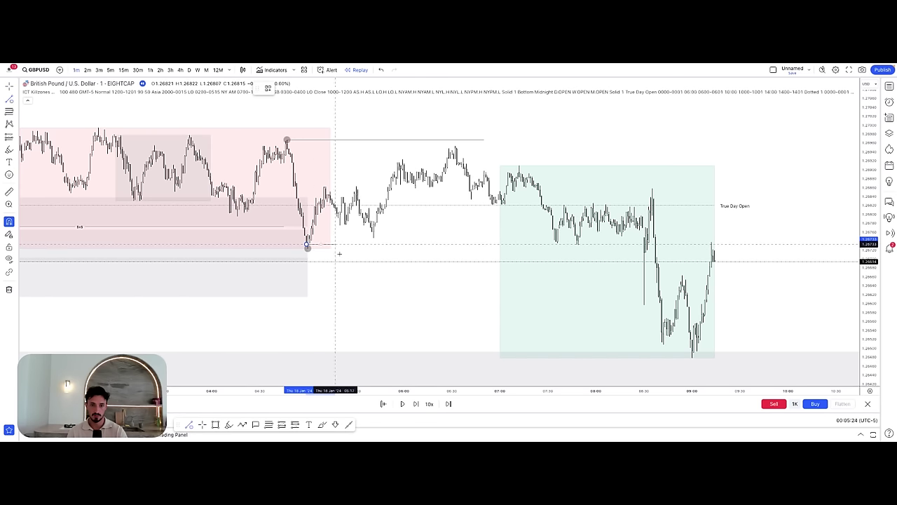
{"action": "left_click", "coordinate": [424, 243]}
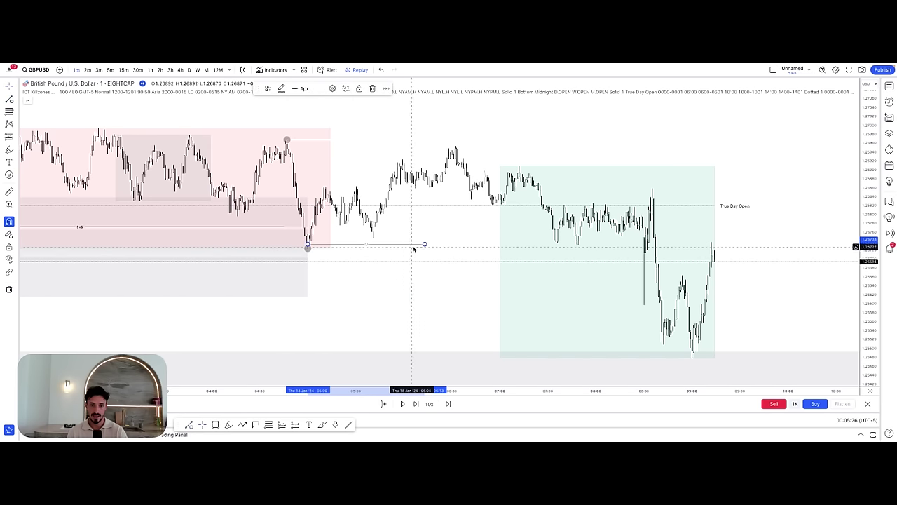
{"action": "left_click_drag", "start_coordinate": [424, 244], "coordinate": [484, 267]}
- Draw a Rectangle between the two horizontal lines, starting at the 05:00 low and extending to about 08:33
{"action": "left_click", "coordinate": [17, 150]}
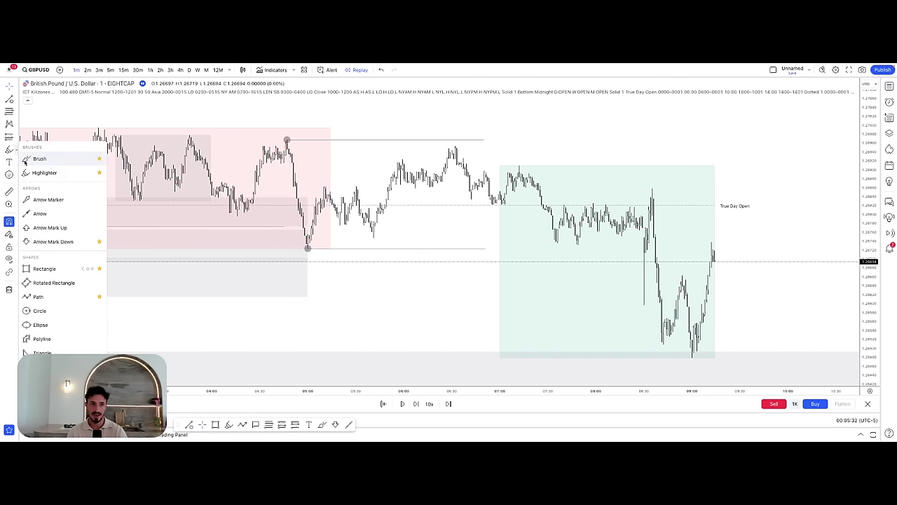
{"action": "left_click", "coordinate": [56, 270]}
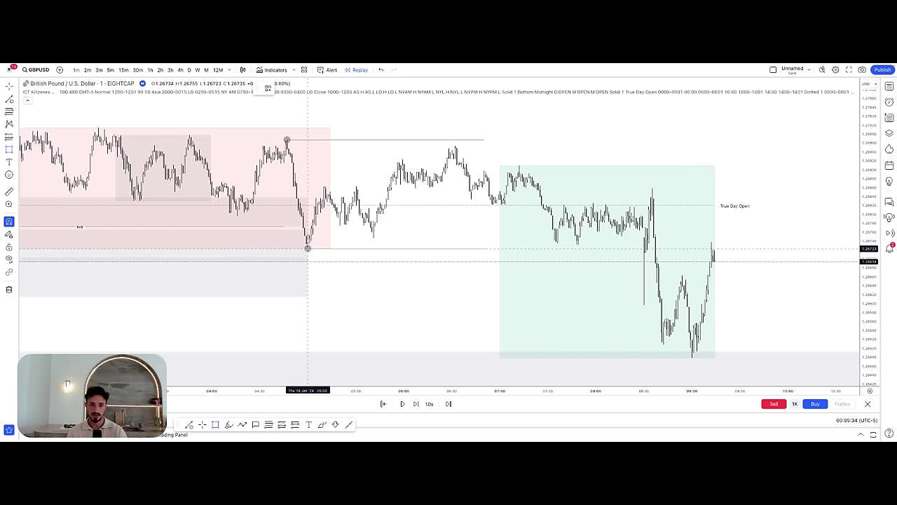
{"action": "left_click_drag", "start_coordinate": [308, 248], "coordinate": [356, 140]}
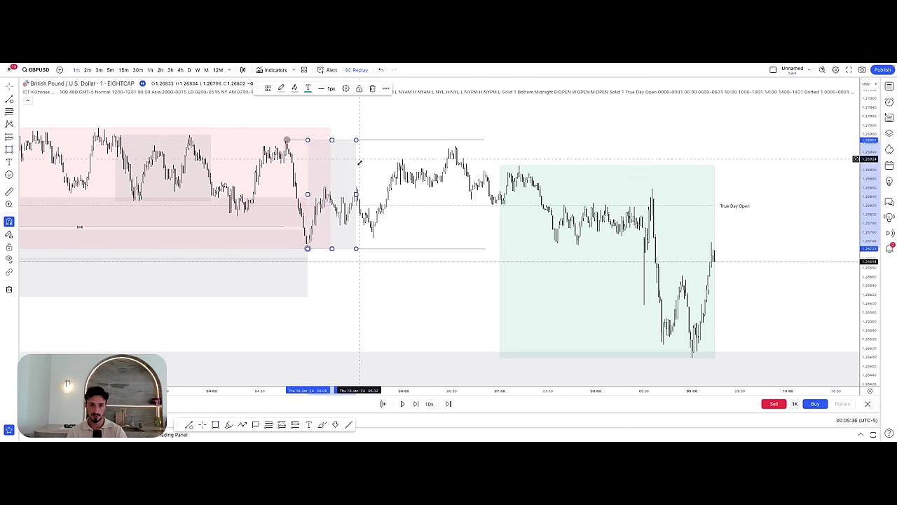
{"action": "left_click_drag", "start_coordinate": [356, 194], "coordinate": [649, 205]}
{"action": "left_click", "coordinate": [721, 240]}
{"action": "left_click_drag", "start_coordinate": [729, 251], "coordinate": [715, 245]}
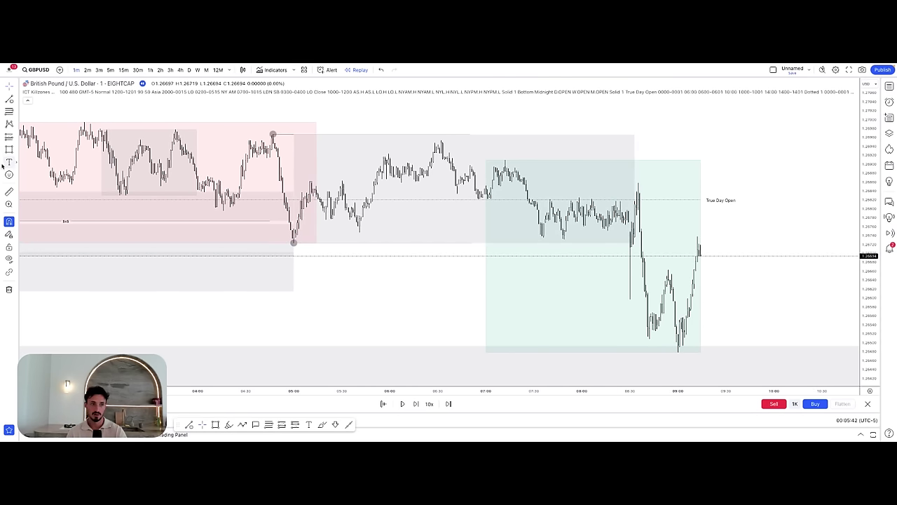
- Mark the high near 06:32 and the 08:30 wick low with Highlighter dots, and shorten the range rectangle to about 08:08
{"action": "left_click", "coordinate": [229, 424]}
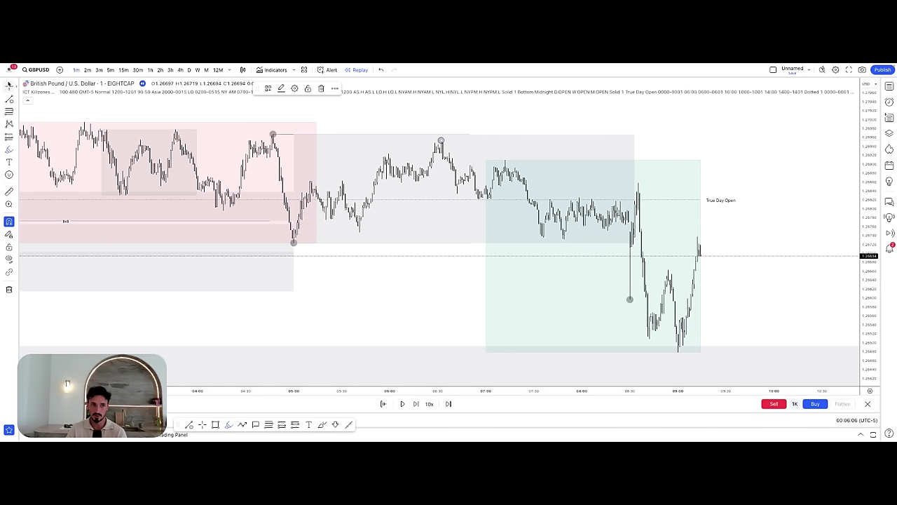
{"action": "left_click", "coordinate": [293, 234]}
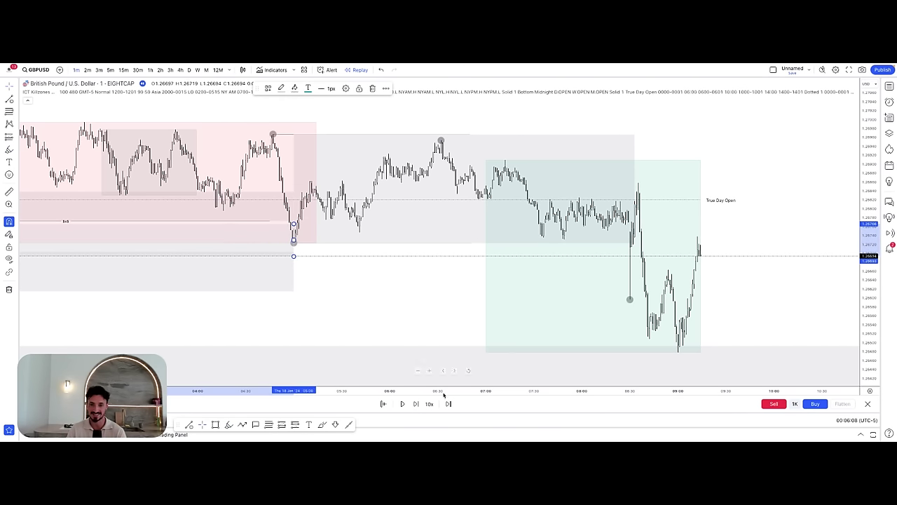
{"action": "left_click_drag", "start_coordinate": [444, 394], "coordinate": [370, 382]}
{"action": "left_click_drag", "start_coordinate": [354, 314], "coordinate": [311, 308]}
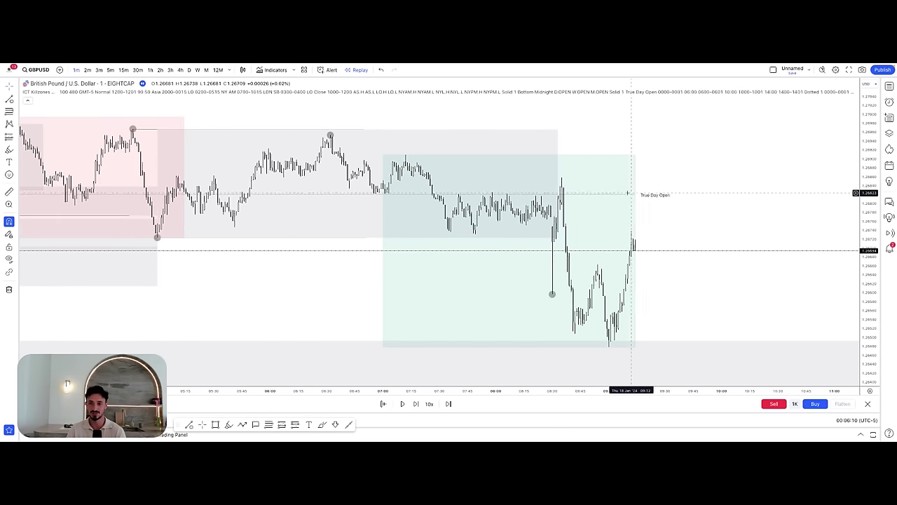
{"action": "left_click", "coordinate": [559, 189]}
{"action": "left_click_drag", "start_coordinate": [558, 183], "coordinate": [511, 184]}
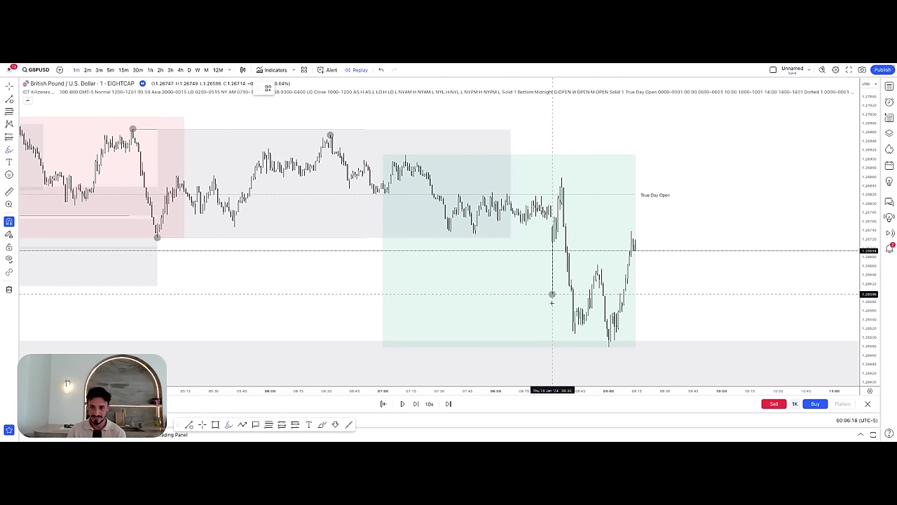
- Mark the swing high near 08:35, low at 08:42, high near 08:54 and low at about 09:00 with Highlighter dots
{"action": "left_click", "coordinate": [562, 178]}
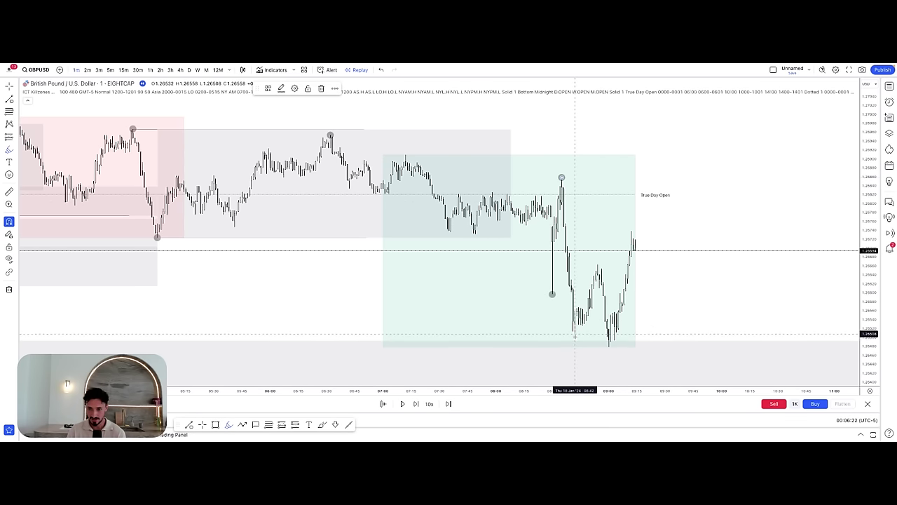
{"action": "left_click", "coordinate": [575, 333]}
{"action": "left_click", "coordinate": [597, 264]}
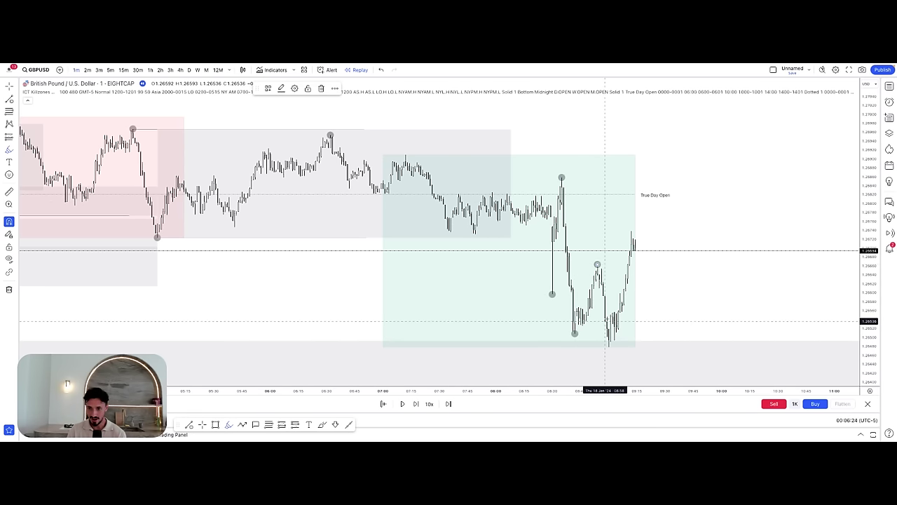
{"action": "left_click", "coordinate": [609, 347]}
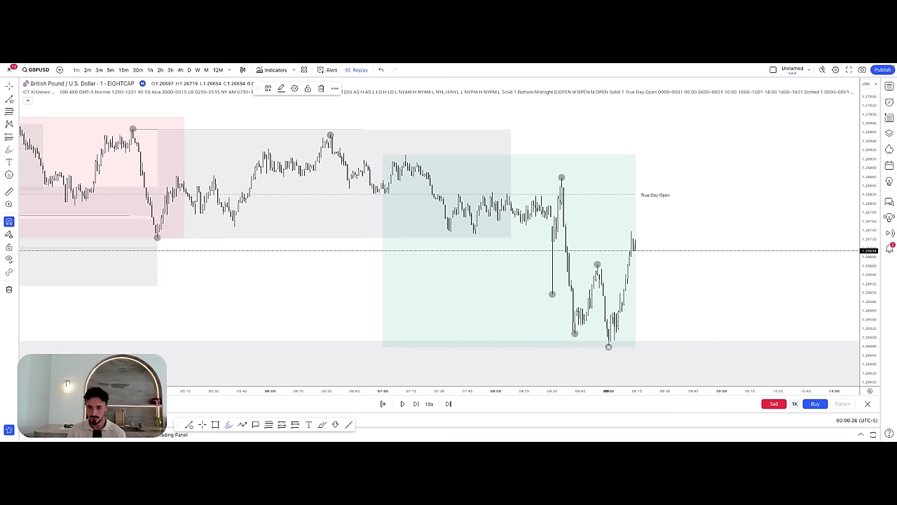
- Rewind the bar replay to about 09:04 on the 1-minute chart
{"action": "left_click_drag", "start_coordinate": [616, 390], "coordinate": [526, 390]}
{"action": "left_click", "coordinate": [9, 101]}
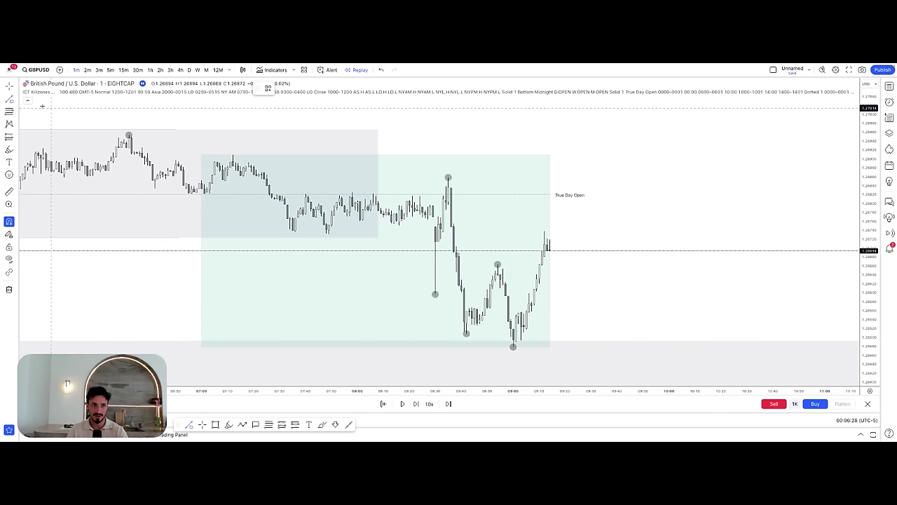
{"action": "left_click", "coordinate": [382, 403]}
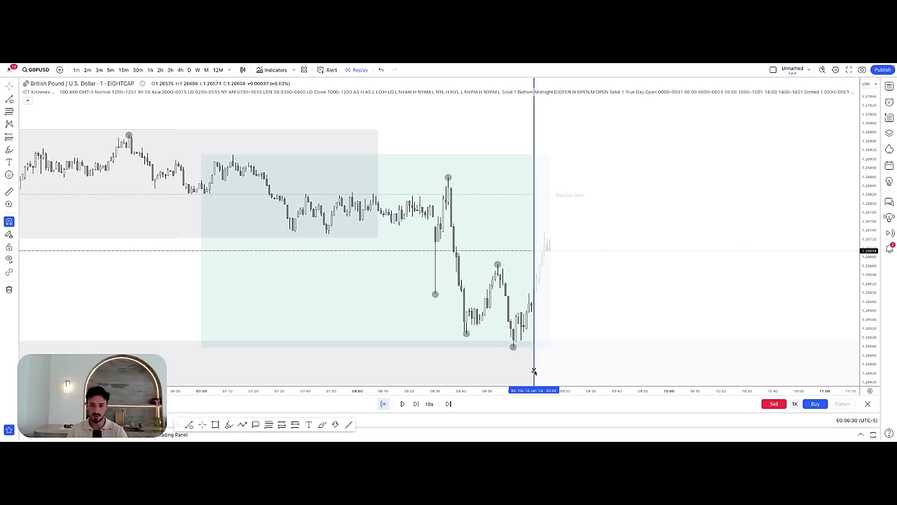
{"action": "left_click", "coordinate": [525, 365]}
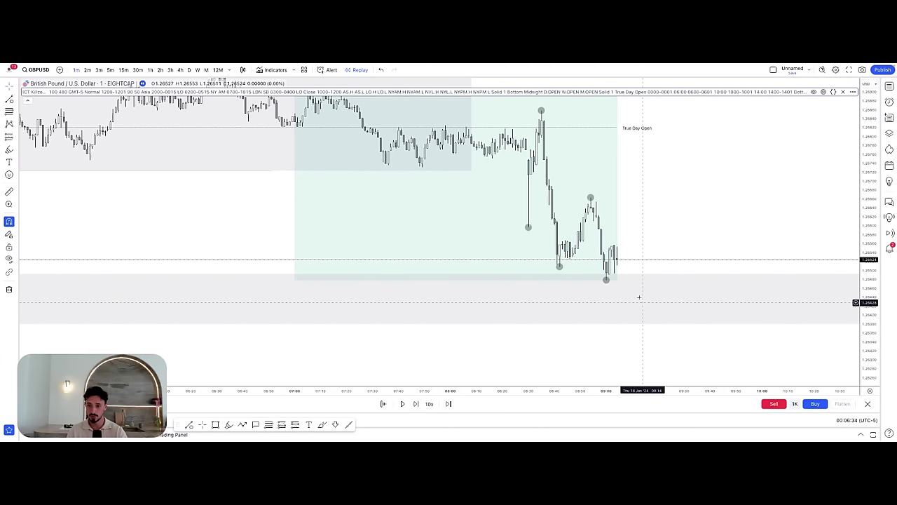
- Draw horizontal trend lines from the 08:42 low to 09:00 and from the 08:54 high to about 09:40
{"action": "left_click_drag", "start_coordinate": [642, 357], "coordinate": [523, 388]}
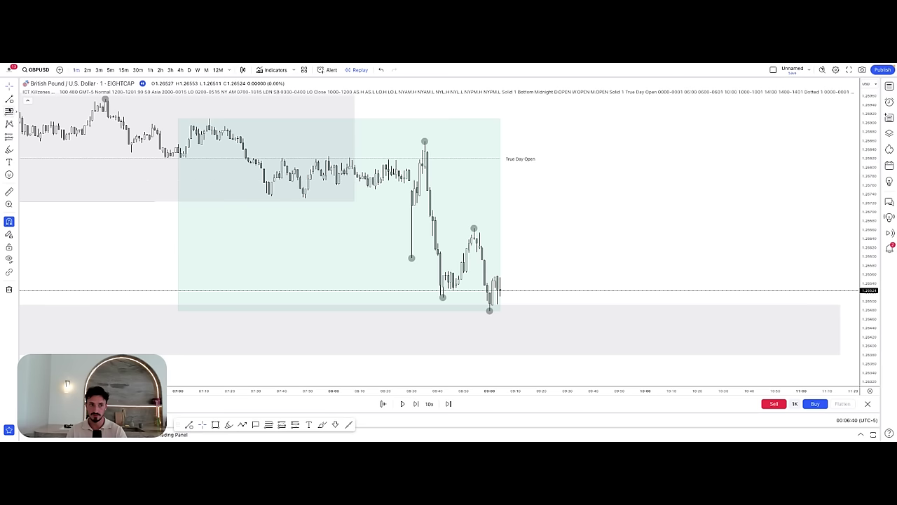
{"action": "left_click", "coordinate": [9, 100]}
{"action": "left_click", "coordinate": [442, 297]}
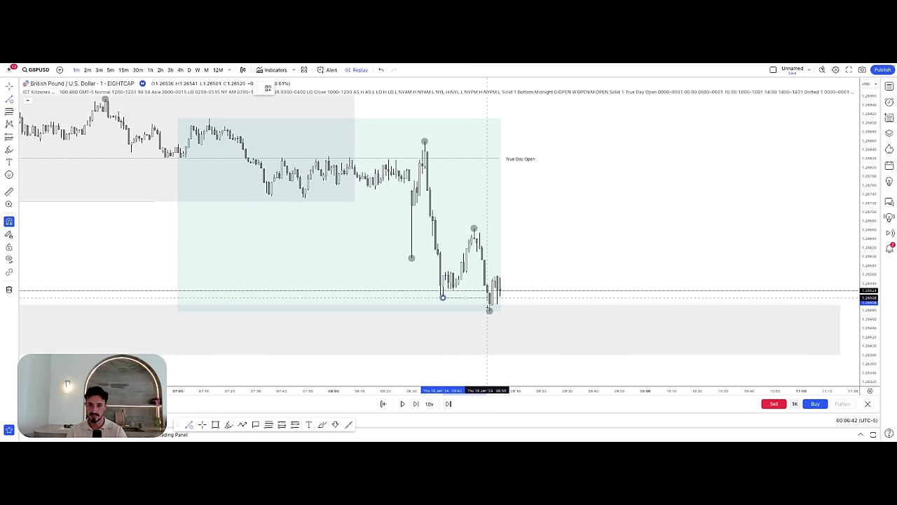
{"action": "left_click", "coordinate": [489, 297]}
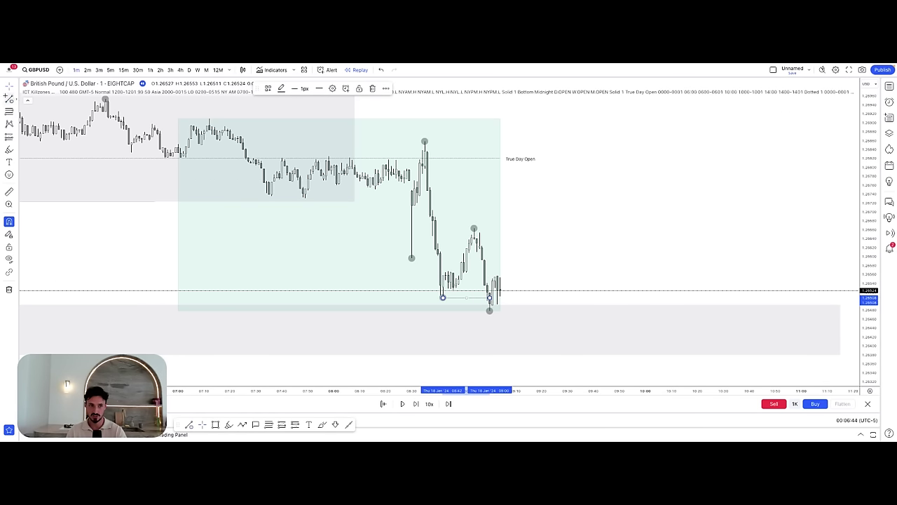
{"action": "left_click", "coordinate": [473, 227]}
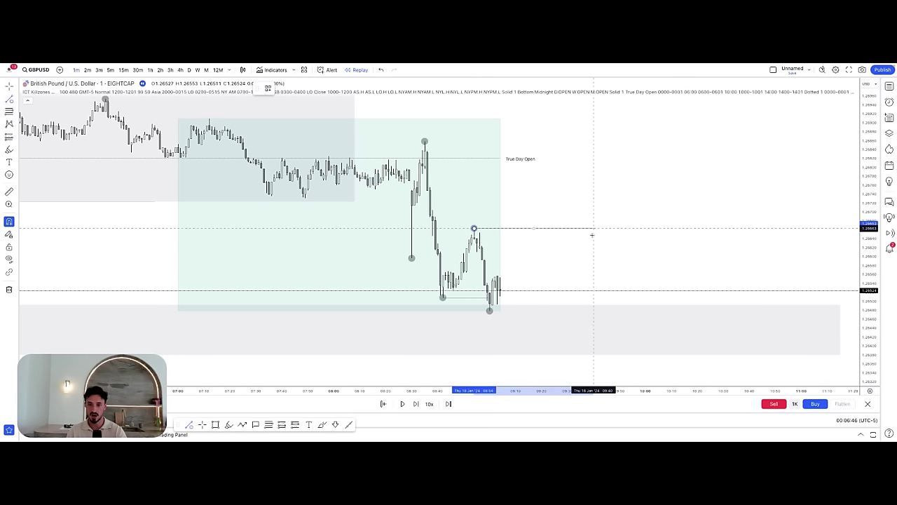
{"action": "left_click", "coordinate": [592, 235]}
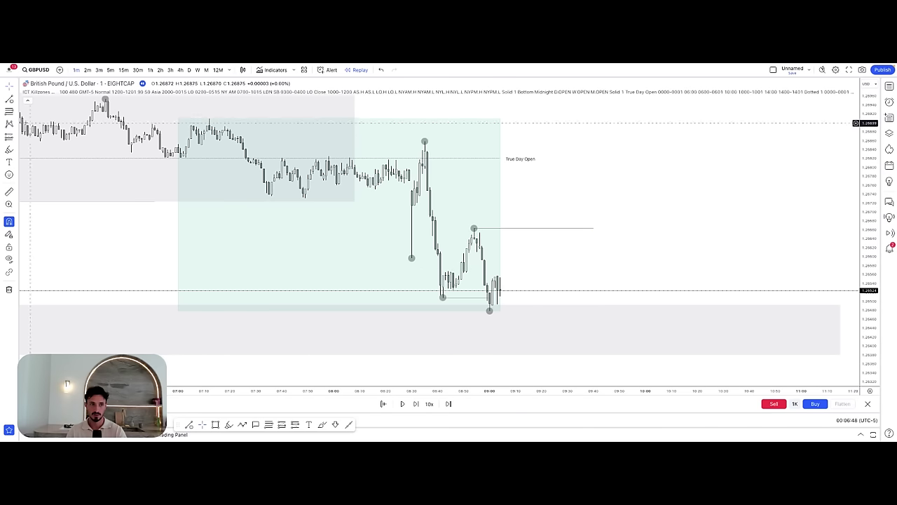
- Sketch possible price paths below and above the 08:54 high line with the Highlighter, and undo each stroke
{"action": "mouse_move", "coordinate": [500, 286]}
{"action": "left_mouse_down"}
{"action": "mouse_move", "coordinate": [525, 254]}
{"action": "mouse_move", "coordinate": [560, 264]}
{"action": "mouse_move", "coordinate": [627, 340]}
{"action": "left_mouse_up"}
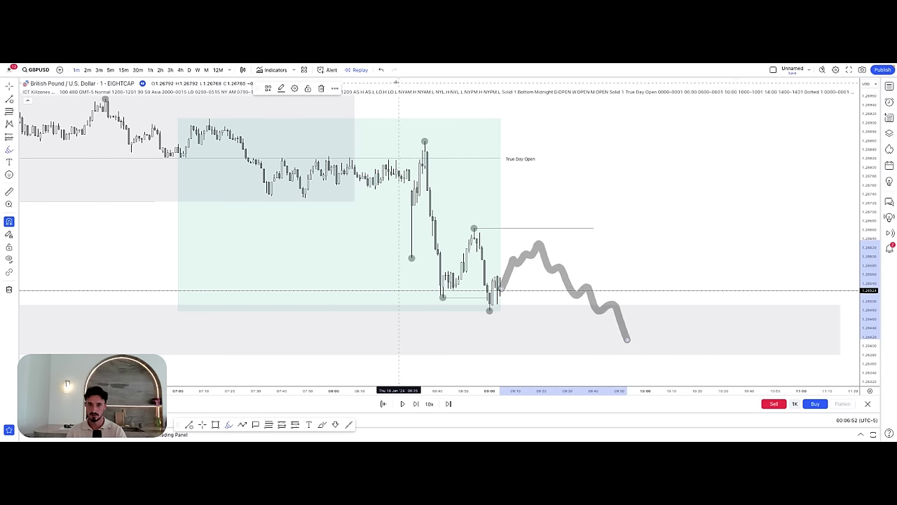
{"action": "left_click", "coordinate": [381, 71]}
{"action": "left_click_drag", "start_coordinate": [506, 292], "coordinate": [572, 191]}
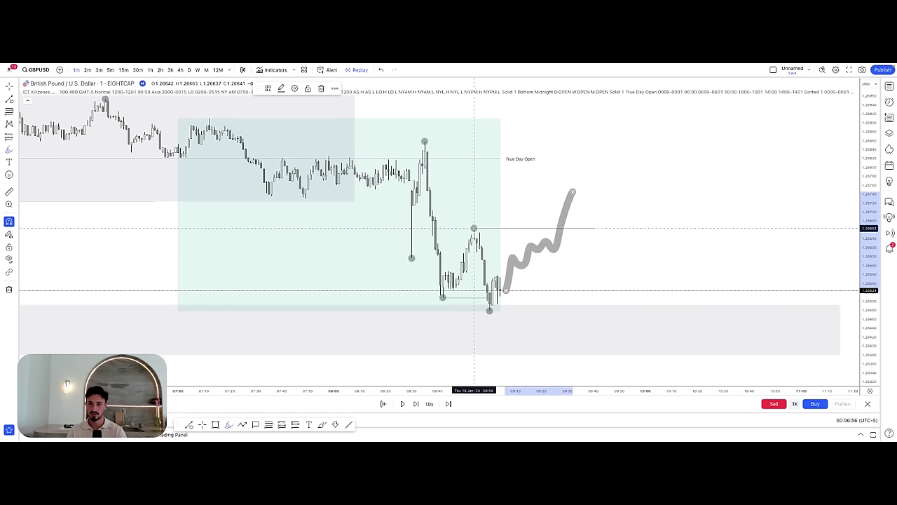
{"action": "mouse_move", "coordinate": [474, 232]}
{"action": "left_mouse_down"}
{"action": "mouse_move", "coordinate": [492, 303]}
{"action": "mouse_move", "coordinate": [523, 192]}
{"action": "left_mouse_up"}
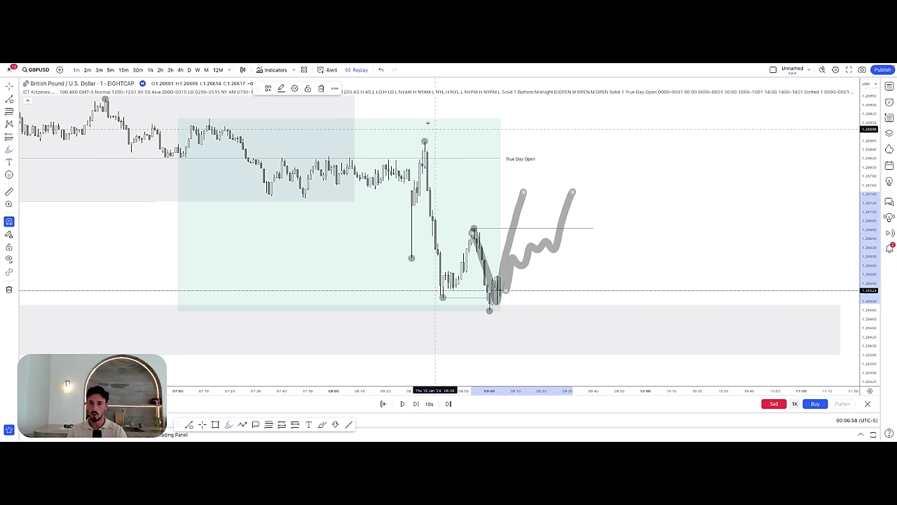
{"action": "left_click", "coordinate": [379, 71]}
{"action": "left_click", "coordinate": [379, 70]}
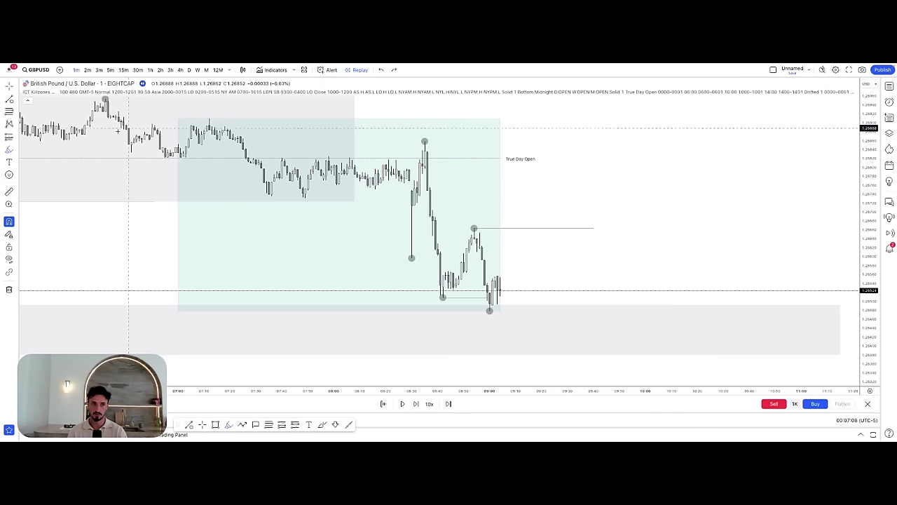
- Advance the replay candle by candle to about 09:13
{"action": "left_click", "coordinate": [418, 404]}
{"action": "left_click", "coordinate": [418, 404]}
{"action": "left_click", "coordinate": [418, 405]}
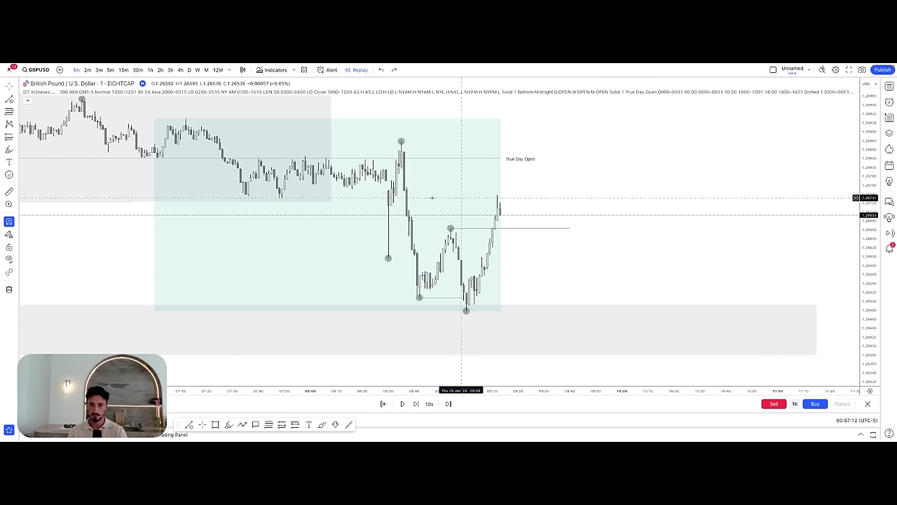
- Shorten the 08:54 high line to about 09:10, where price crosses it, and apply the CHoCH template
{"action": "left_click", "coordinate": [570, 229]}
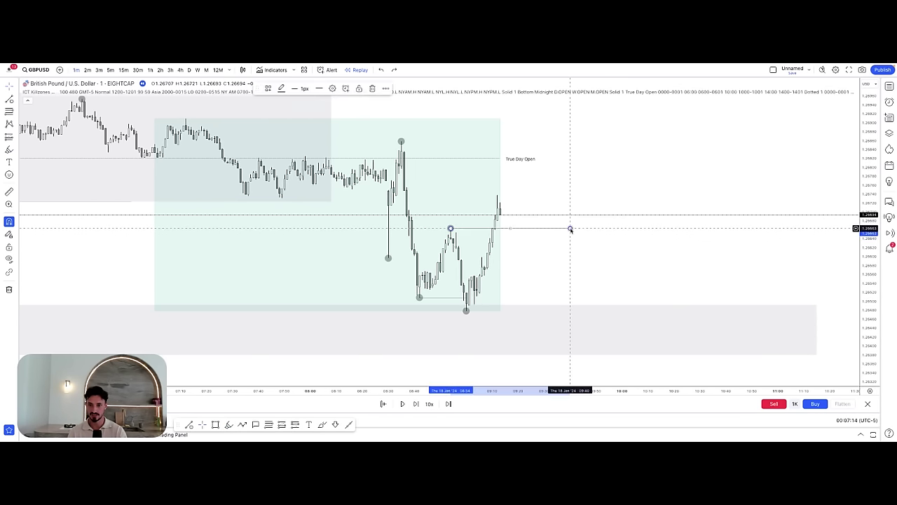
{"action": "left_click_drag", "start_coordinate": [570, 228], "coordinate": [493, 229]}
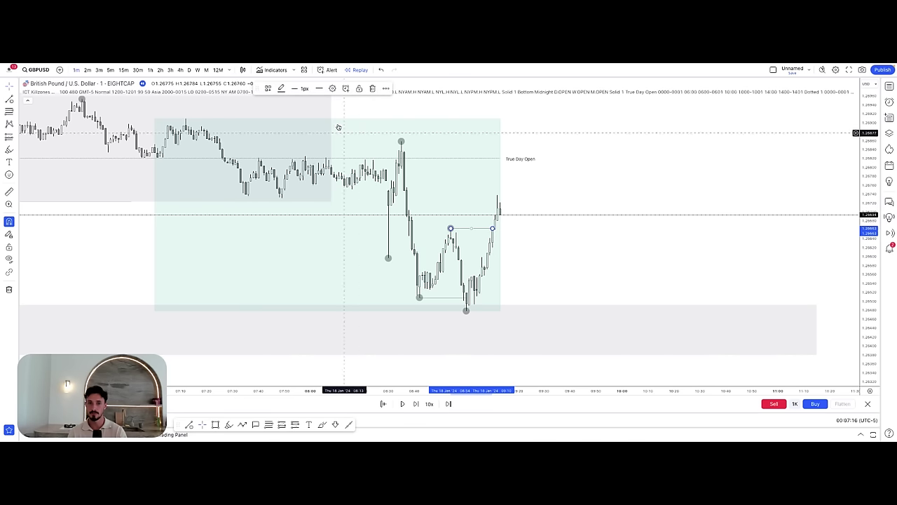
{"action": "left_click", "coordinate": [267, 89]}
{"action": "left_click", "coordinate": [274, 142]}
{"action": "left_click", "coordinate": [584, 257]}
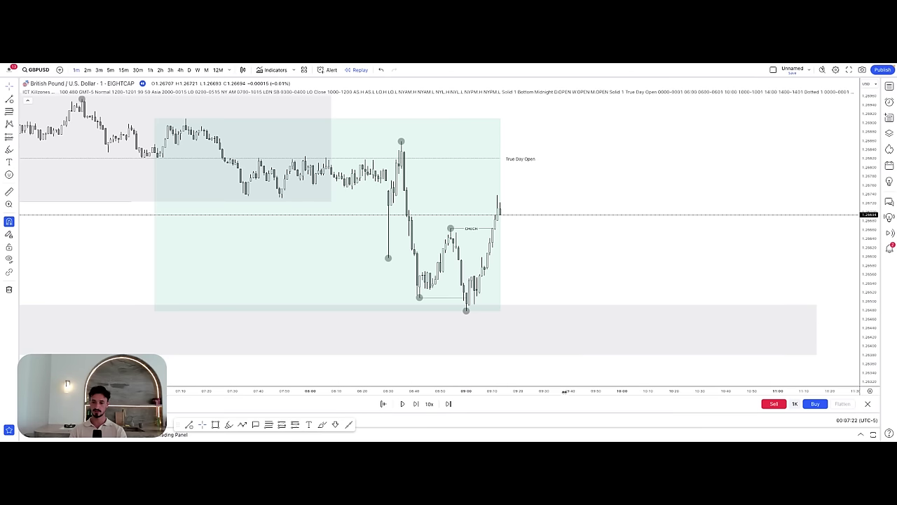
- Draw a horizontal trend line from the 01:54 Thursday high, extending to about 12:40
{"action": "left_click_drag", "start_coordinate": [564, 391], "coordinate": [805, 393]}
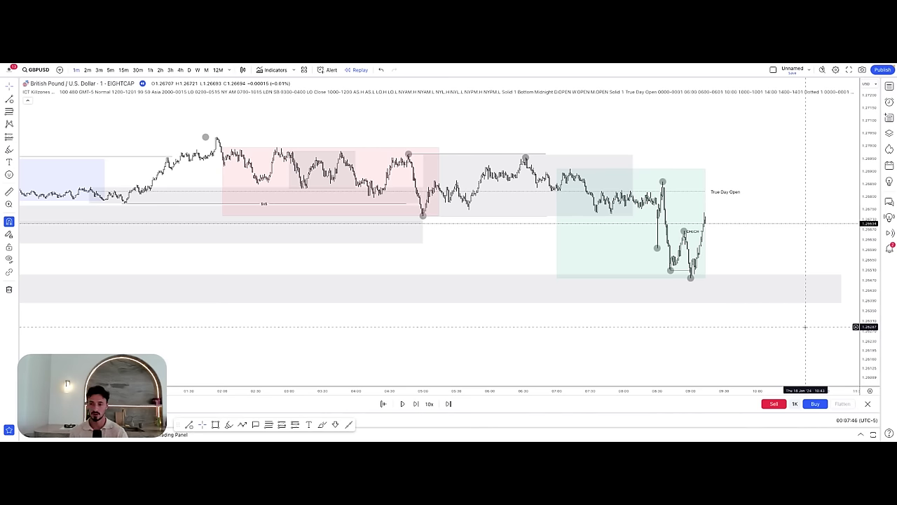
{"action": "left_click_drag", "start_coordinate": [805, 327], "coordinate": [658, 346]}
{"action": "left_click_drag", "start_coordinate": [637, 390], "coordinate": [599, 390]}
{"action": "left_click_drag", "start_coordinate": [631, 353], "coordinate": [695, 343]}
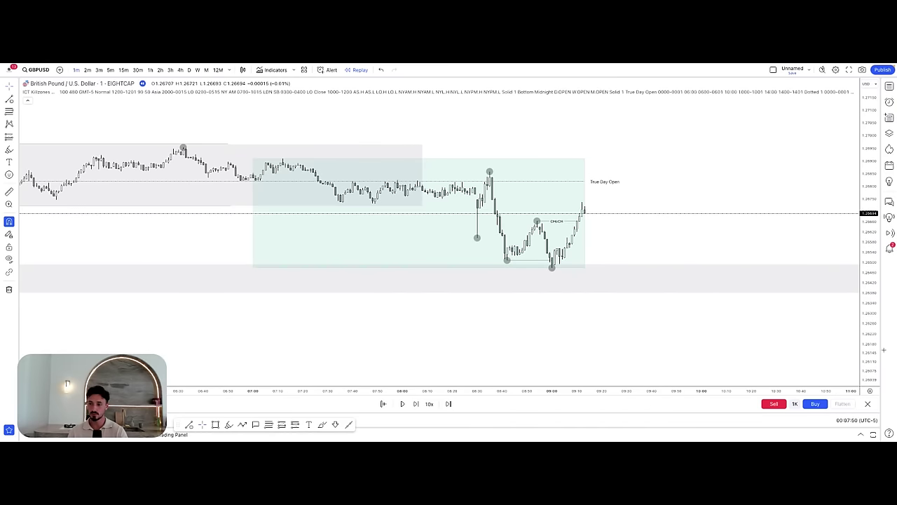
{"action": "left_click_drag", "start_coordinate": [870, 347], "coordinate": [870, 328]}
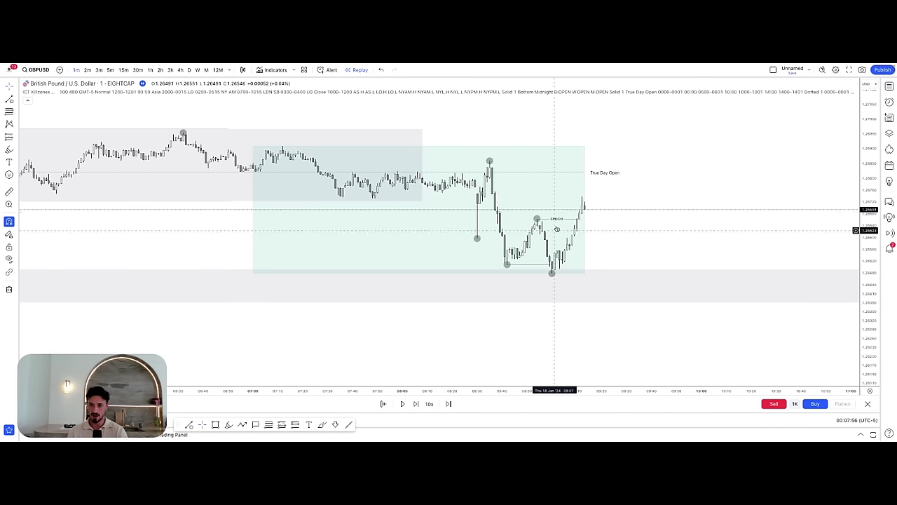
{"action": "left_click_drag", "start_coordinate": [588, 388], "coordinate": [647, 329]}
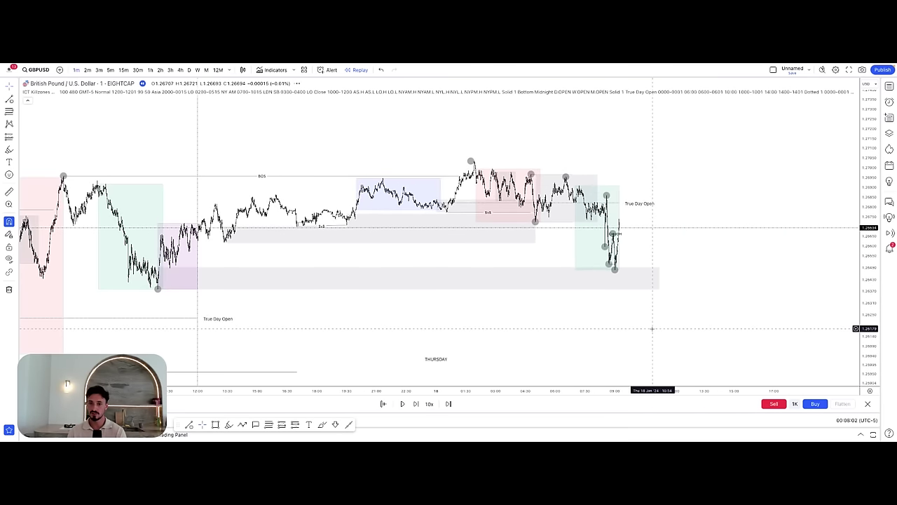
{"action": "left_click_drag", "start_coordinate": [712, 320], "coordinate": [667, 311]}
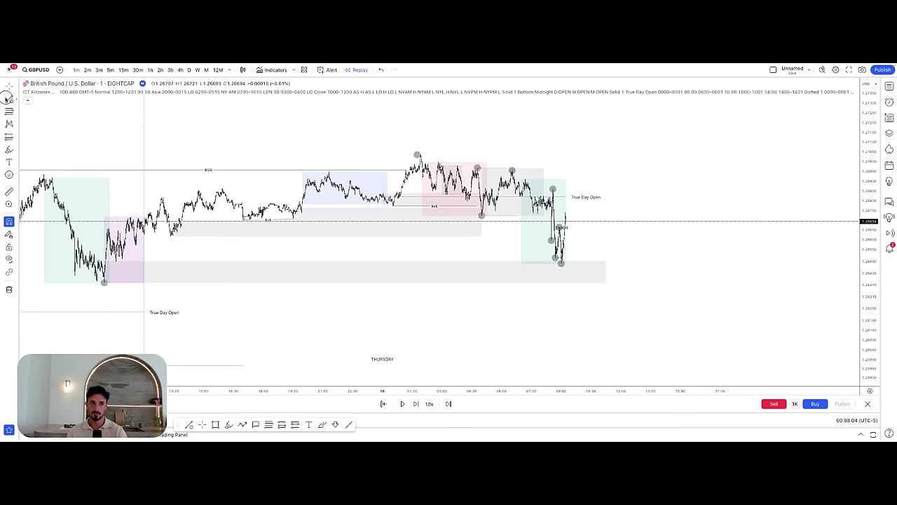
{"action": "left_click", "coordinate": [9, 98]}
{"action": "left_click", "coordinate": [419, 155]}
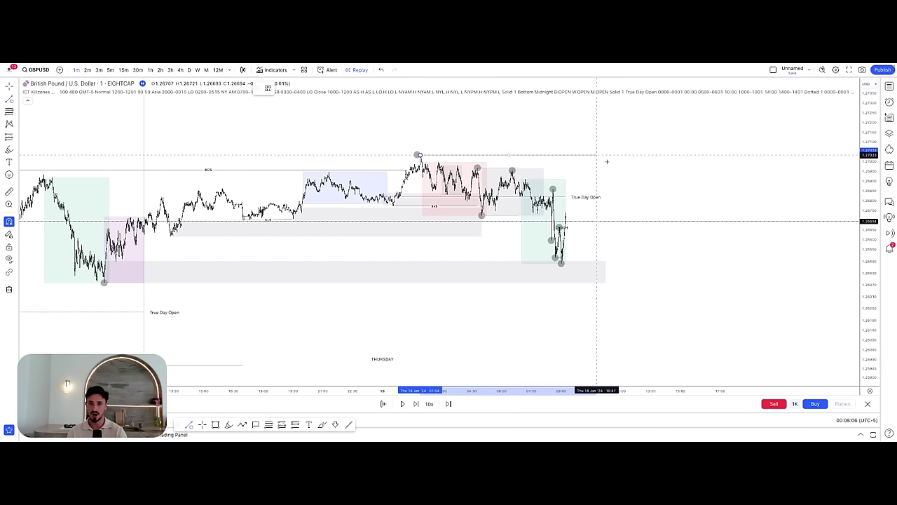
{"action": "left_click", "coordinate": [634, 162], "text": "shift"}
{"action": "left_click", "coordinate": [637, 232]}
- Trace the major swings leading into Thursday and circle the 01:54 high with the Highlighter, and undo the strokes
{"action": "left_click_drag", "start_coordinate": [583, 393], "coordinate": [713, 381]}
{"action": "left_click_drag", "start_coordinate": [734, 337], "coordinate": [635, 298]}
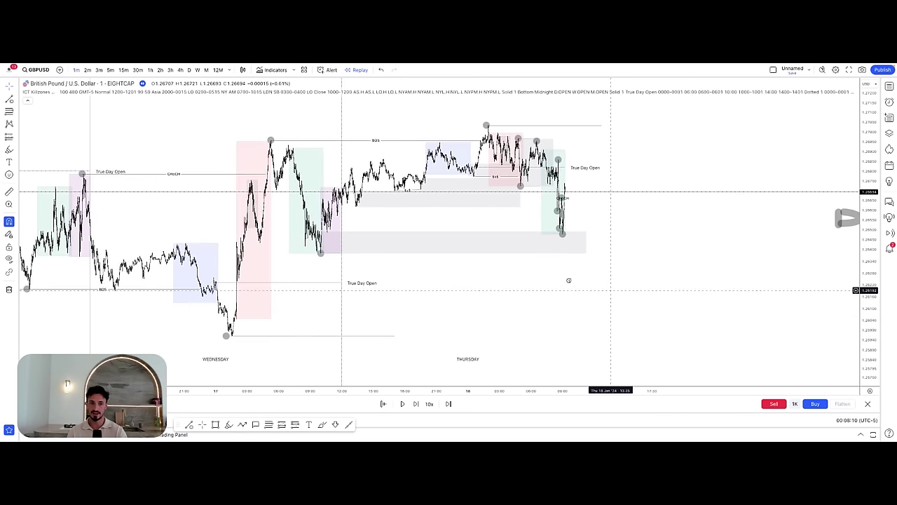
{"action": "left_click", "coordinate": [9, 149]}
{"action": "mouse_move", "coordinate": [26, 288]}
{"action": "left_mouse_down"}
{"action": "mouse_move", "coordinate": [42, 224]}
{"action": "mouse_move", "coordinate": [95, 189]}
{"action": "mouse_move", "coordinate": [200, 339]}
{"action": "mouse_move", "coordinate": [271, 142]}
{"action": "mouse_move", "coordinate": [330, 266]}
{"action": "mouse_move", "coordinate": [436, 114]}
{"action": "mouse_move", "coordinate": [492, 237]}
{"action": "mouse_move", "coordinate": [536, 112]}
{"action": "left_mouse_up"}
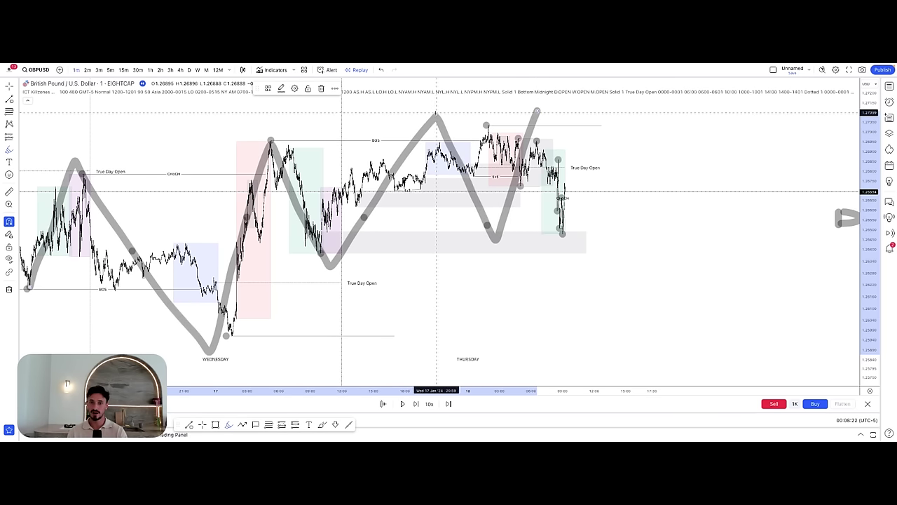
{"action": "left_click_drag", "start_coordinate": [437, 110], "coordinate": [537, 110]}
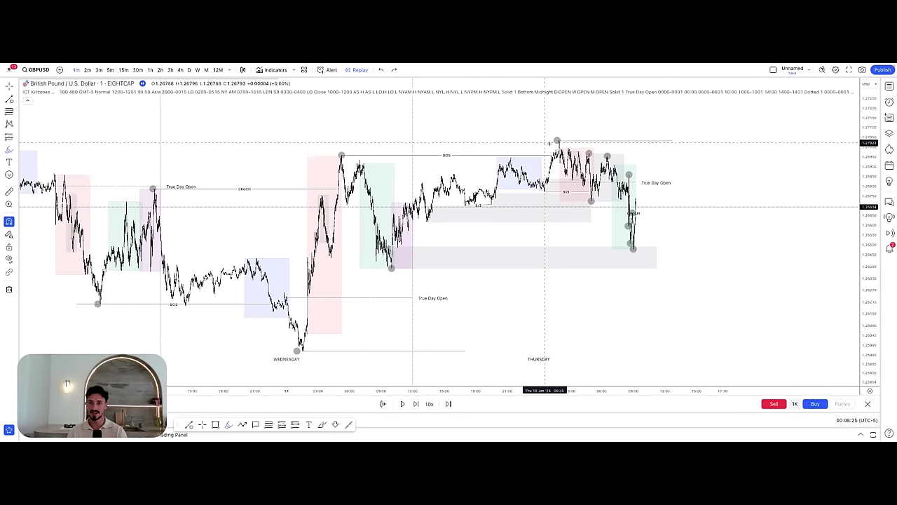
{"action": "mouse_move", "coordinate": [557, 126]}
{"action": "left_mouse_down"}
{"action": "mouse_move", "coordinate": [541, 144]}
{"action": "mouse_move", "coordinate": [566, 130]}
{"action": "left_mouse_up"}
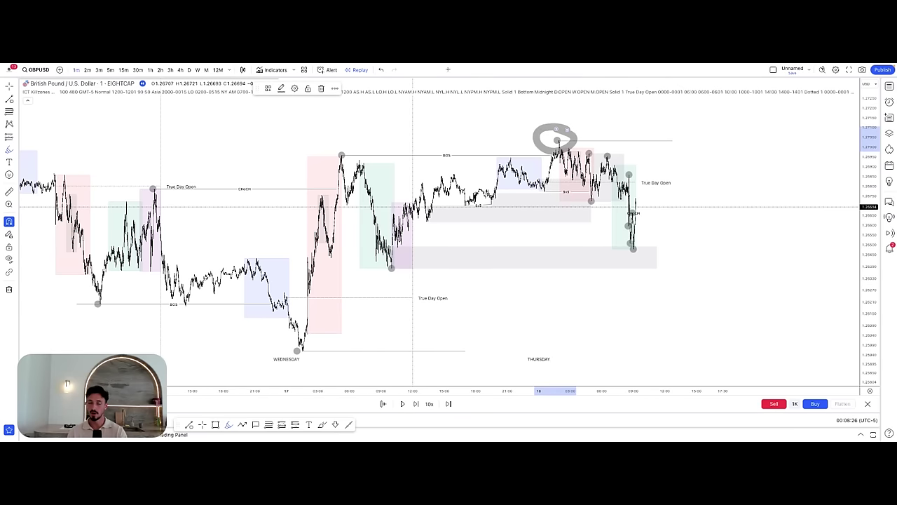
{"action": "left_click", "coordinate": [382, 71]}
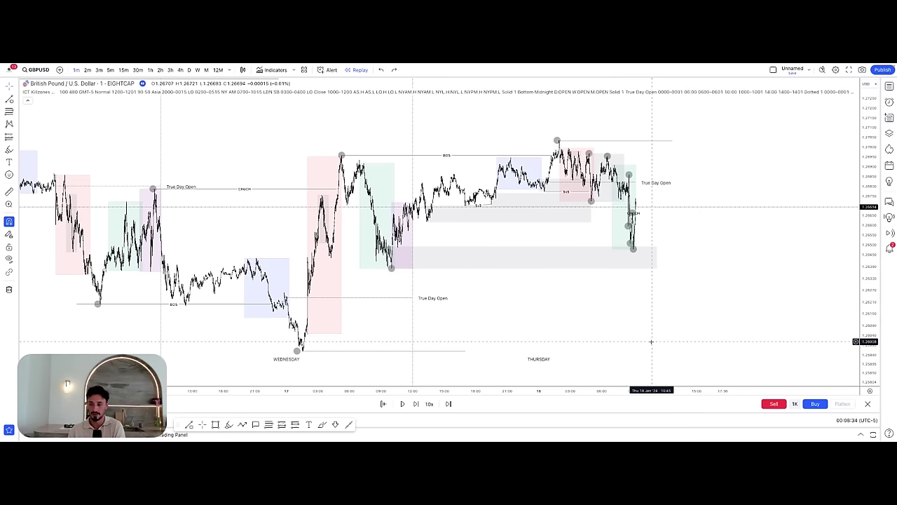
- Examine Thursday's price action between the lower demand zone and the line from the 01:54 high
{"action": "left_click_drag", "start_coordinate": [637, 397], "coordinate": [318, 380]}
{"action": "left_click_drag", "start_coordinate": [431, 321], "coordinate": [674, 329]}
{"action": "left_click_drag", "start_coordinate": [869, 378], "coordinate": [869, 356]}
{"action": "left_click_drag", "start_coordinate": [673, 309], "coordinate": [778, 308]}
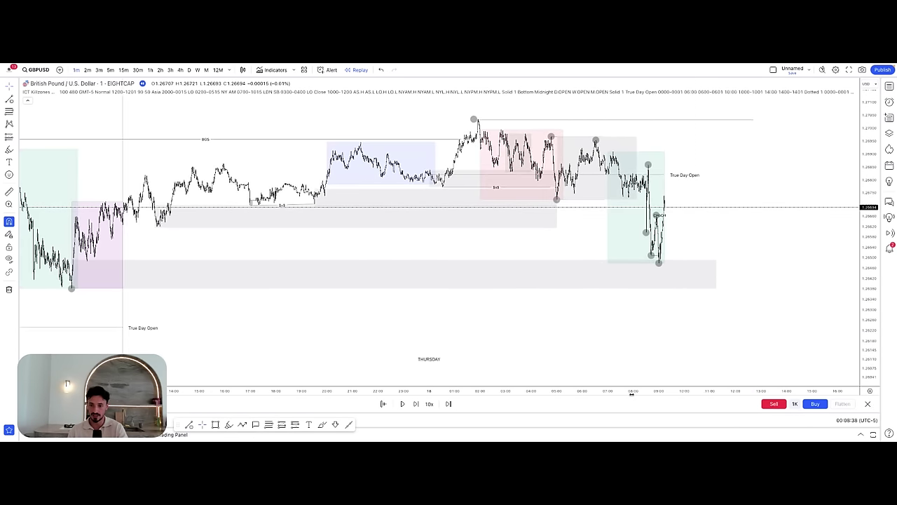
{"action": "left_click_drag", "start_coordinate": [634, 393], "coordinate": [323, 381]}
{"action": "left_click_drag", "start_coordinate": [558, 318], "coordinate": [780, 338]}
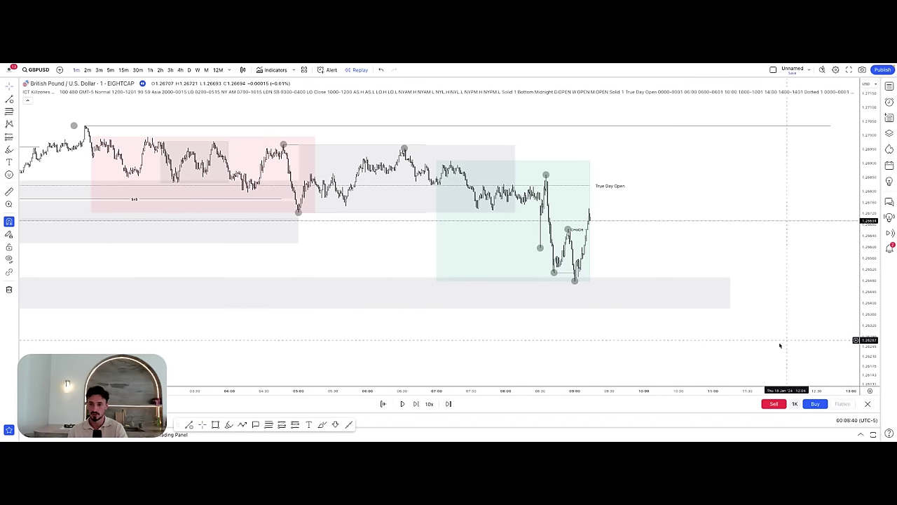
{"action": "scroll", "coordinate": [453, 352], "scroll_direction": "up", "scroll_amount": 3}
{"action": "left_click_drag", "start_coordinate": [452, 353], "coordinate": [700, 382]}
{"action": "left_click_drag", "start_coordinate": [820, 267], "coordinate": [645, 260]}
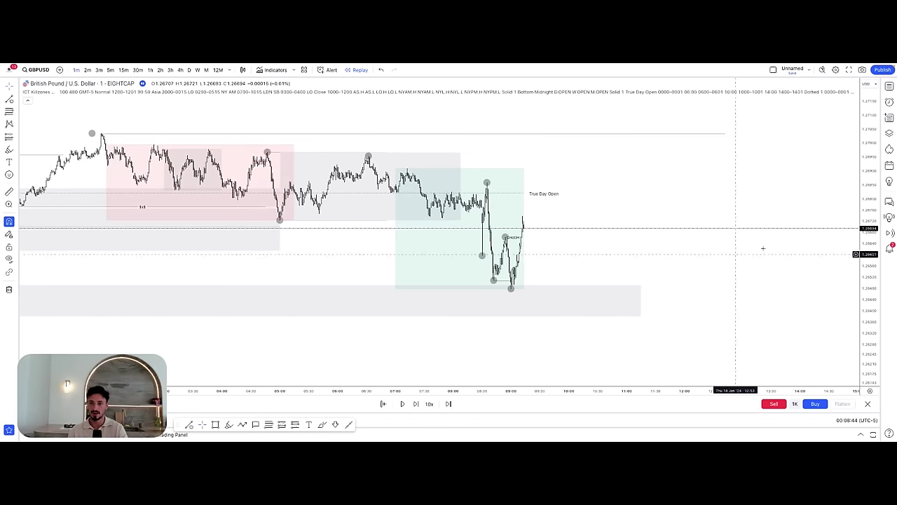
{"action": "left_click_drag", "start_coordinate": [874, 204], "coordinate": [874, 241]}
{"action": "left_click_drag", "start_coordinate": [813, 258], "coordinate": [753, 290]}
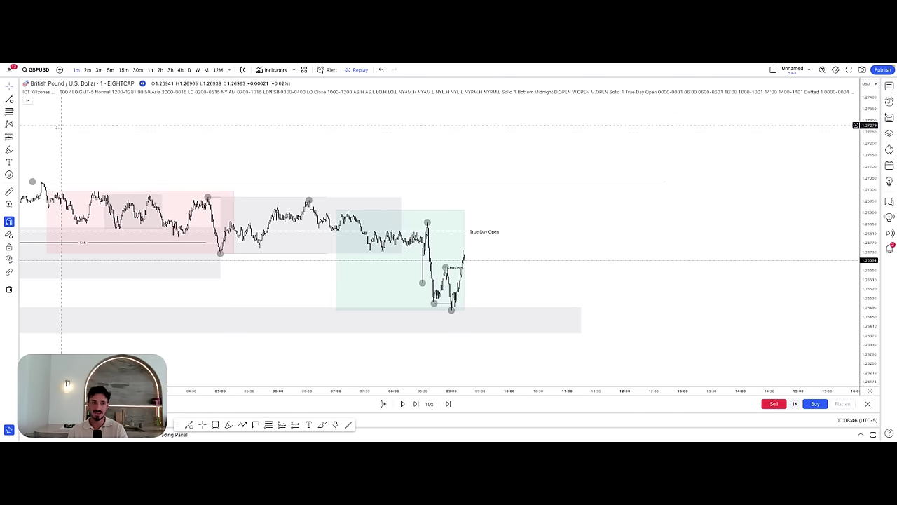
- Circle the 01:54 high line and mark the area just below the demand zone with the Highlighter, and undo both strokes
{"action": "left_click", "coordinate": [9, 150]}
{"action": "left_click_drag", "start_coordinate": [520, 173], "coordinate": [497, 165]}
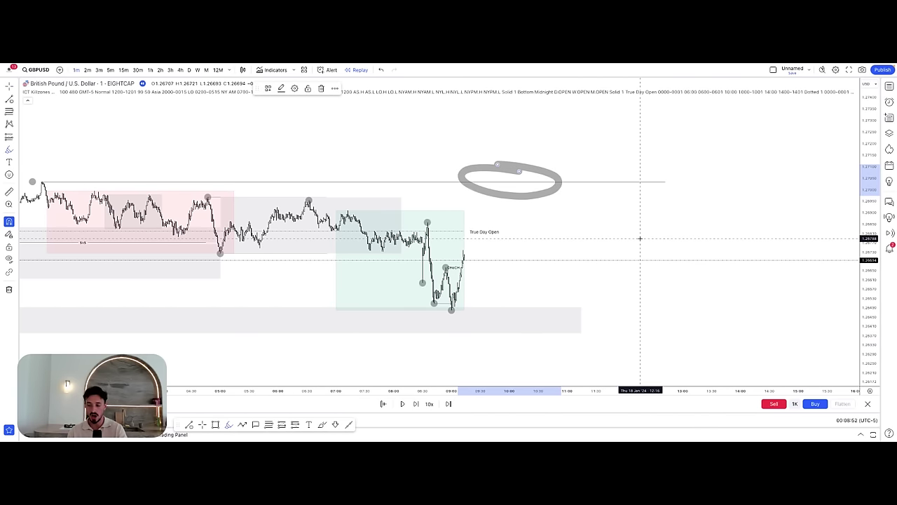
{"action": "left_click_drag", "start_coordinate": [480, 339], "coordinate": [454, 338]}
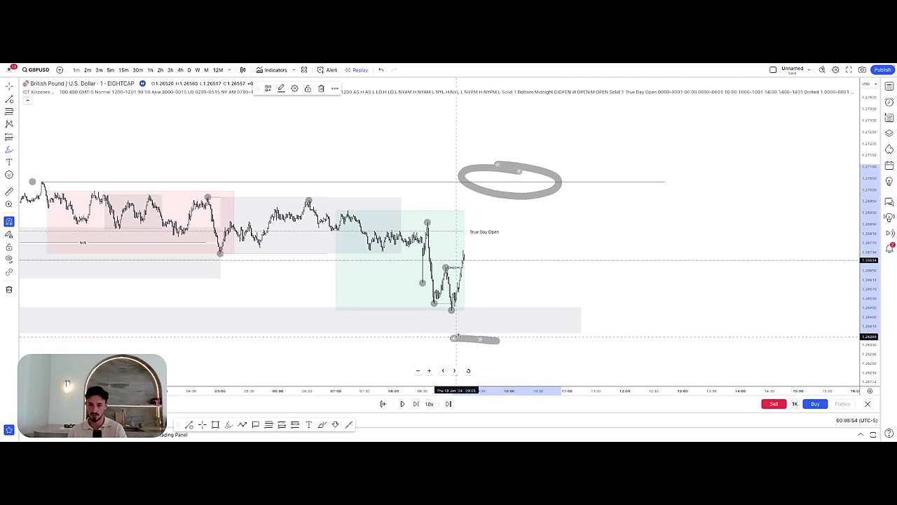
{"action": "left_click", "coordinate": [380, 70]}
{"action": "left_click", "coordinate": [381, 71]}
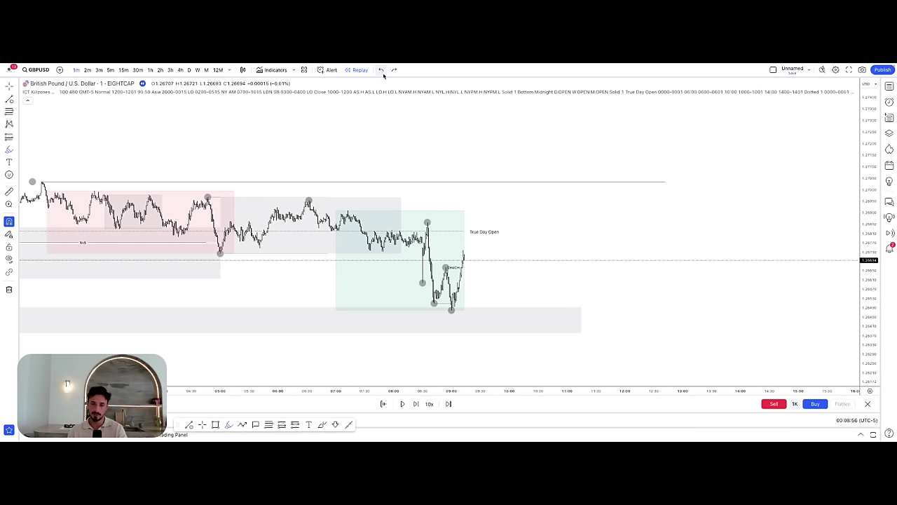
- Circle the 01:54 high line between about 09:20 and 10:05 with the Highlighter
{"action": "mouse_move", "coordinate": [501, 168]}
{"action": "left_mouse_down"}
{"action": "mouse_move", "coordinate": [511, 184]}
{"action": "mouse_move", "coordinate": [508, 177]}
{"action": "left_mouse_up"}
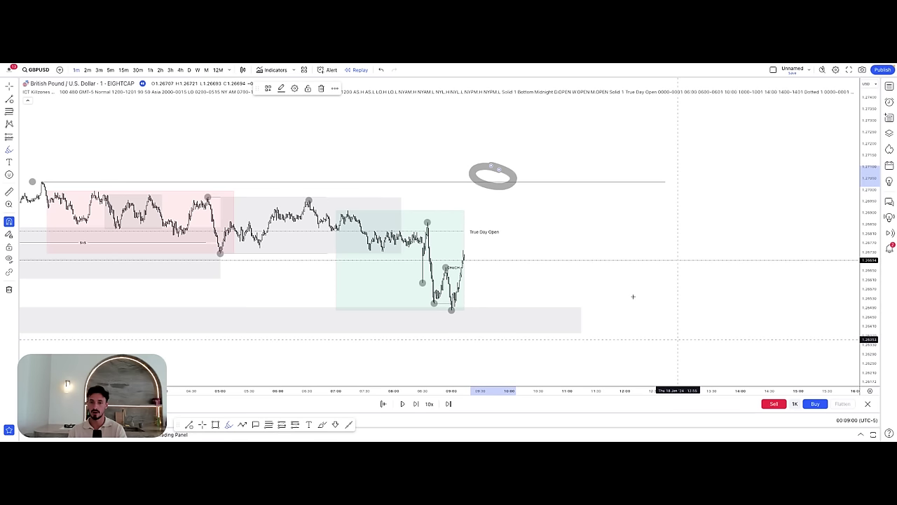
- Scribble between the 01:54 high line and the current price with the Highlighter, and undo this stroke and the circle on the line
{"action": "mouse_move", "coordinate": [481, 192]}
{"action": "left_mouse_down"}
{"action": "mouse_move", "coordinate": [506, 226]}
{"action": "mouse_move", "coordinate": [469, 246]}
{"action": "left_mouse_up"}
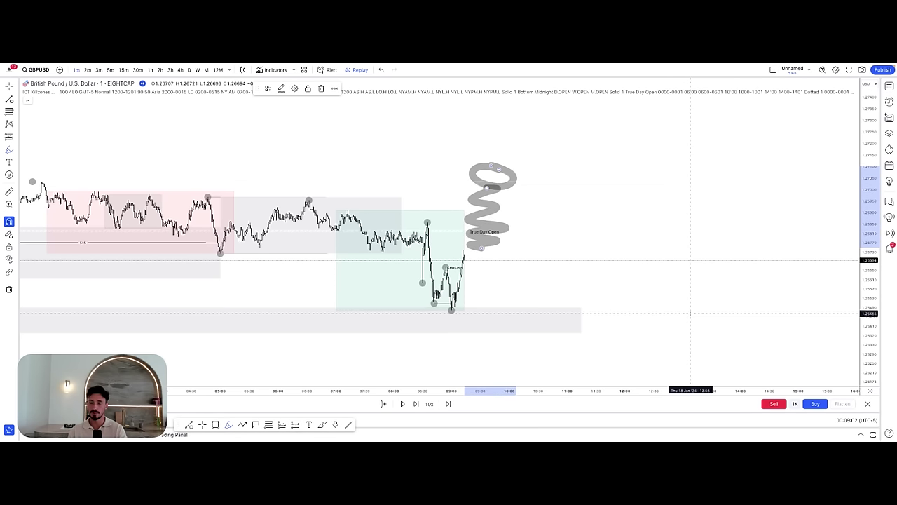
{"action": "left_click", "coordinate": [381, 69]}
{"action": "left_click", "coordinate": [380, 70]}
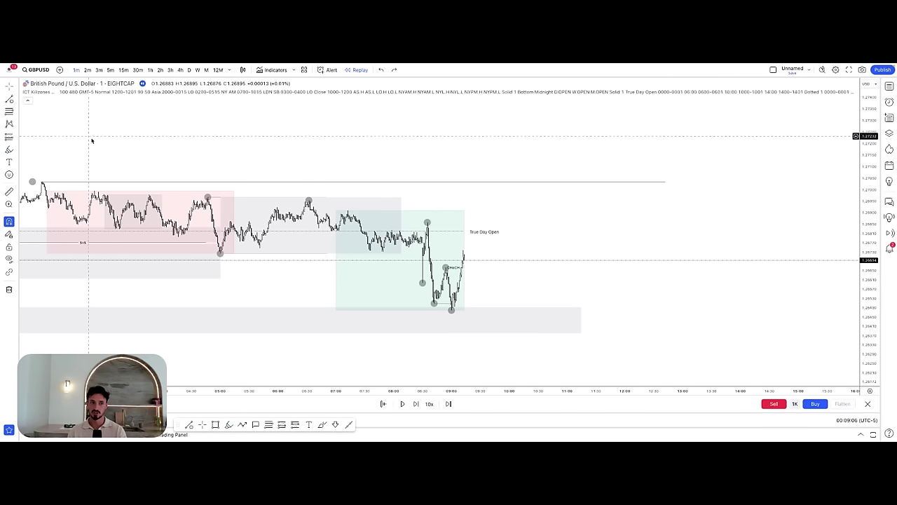
- Switch the chart to the 5-minute timeframe and focus on the swing lows at the lower demand zone around 09:00
{"action": "left_click_drag", "start_coordinate": [526, 283], "coordinate": [574, 302]}
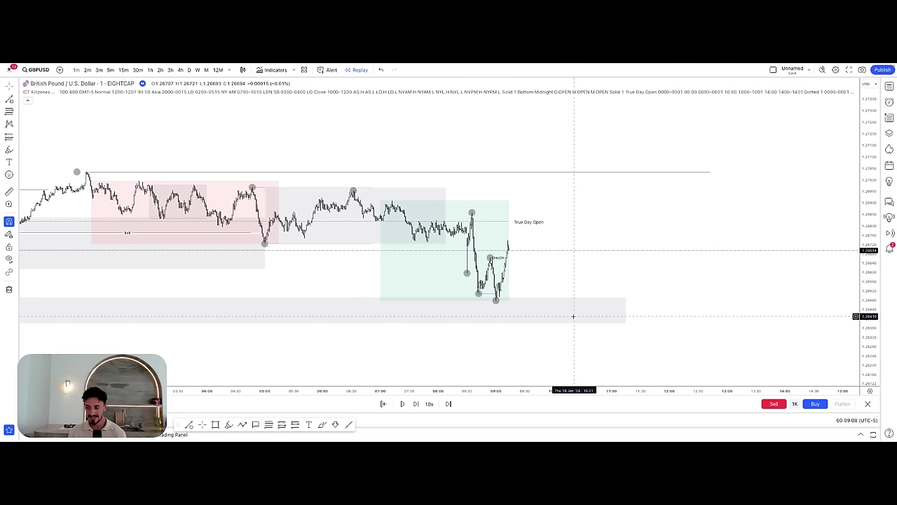
{"action": "left_click_drag", "start_coordinate": [512, 353], "coordinate": [560, 345]}
{"action": "left_click_drag", "start_coordinate": [519, 389], "coordinate": [242, 382]}
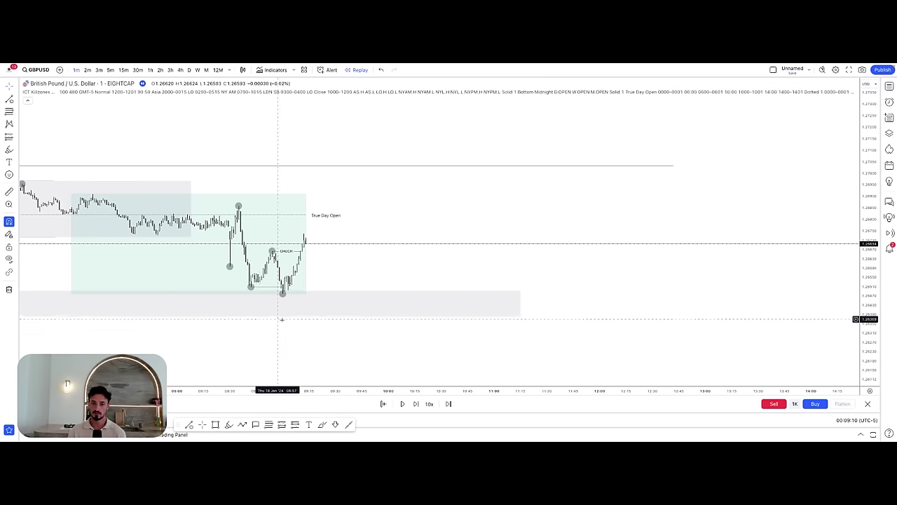
{"action": "left_click_drag", "start_coordinate": [282, 320], "coordinate": [371, 318]}
{"action": "left_click", "coordinate": [111, 70]}
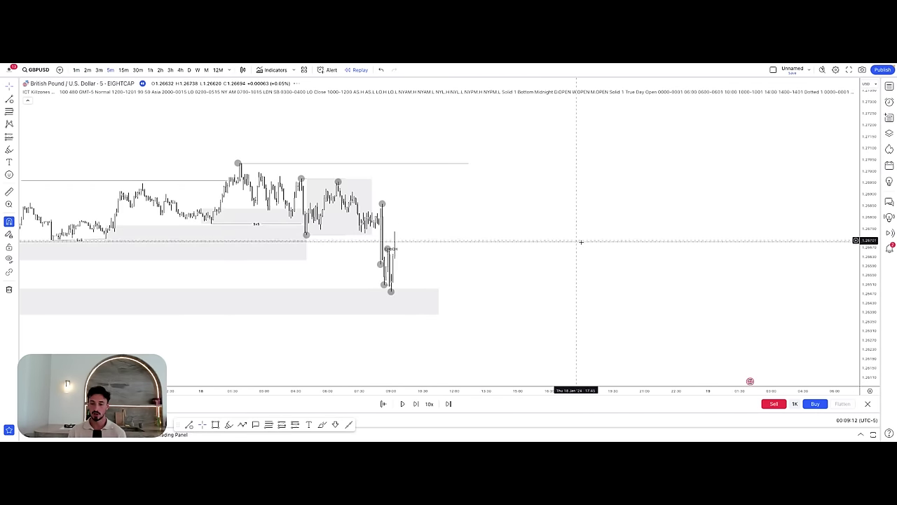
{"action": "left_click_drag", "start_coordinate": [551, 390], "coordinate": [210, 389]}
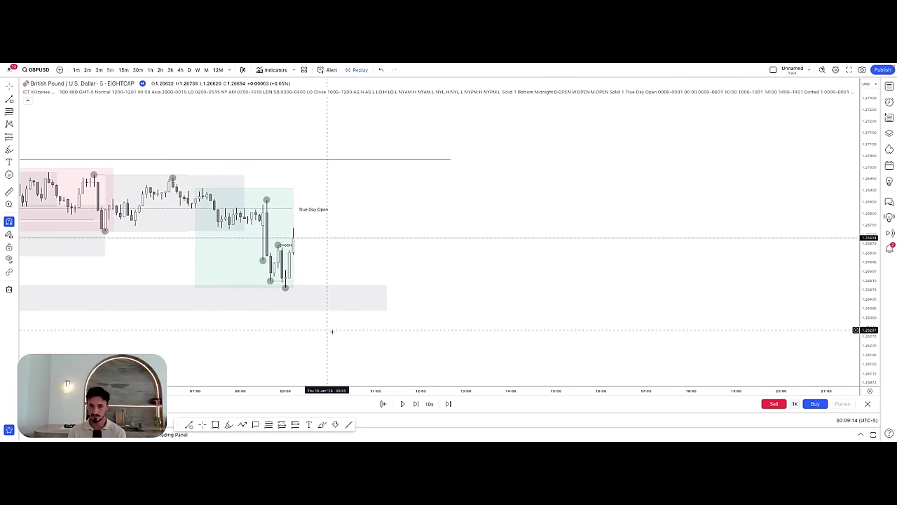
{"action": "left_click_drag", "start_coordinate": [332, 330], "coordinate": [606, 311]}
{"action": "left_click_drag", "start_coordinate": [869, 280], "coordinate": [869, 240]}
{"action": "left_click_drag", "start_coordinate": [559, 315], "coordinate": [602, 304]}
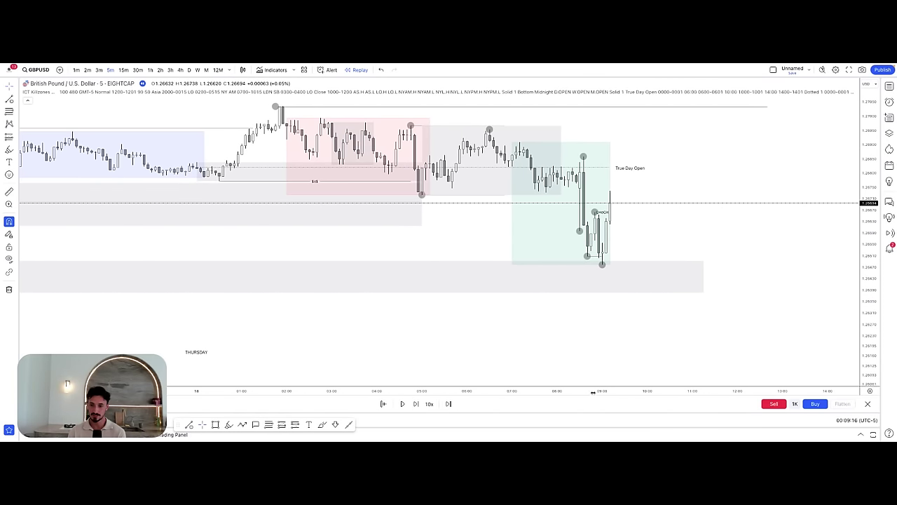
{"action": "scroll", "coordinate": [593, 393], "scroll_direction": "up", "scroll_amount": 5}
{"action": "left_click_drag", "start_coordinate": [444, 340], "coordinate": [510, 346]}
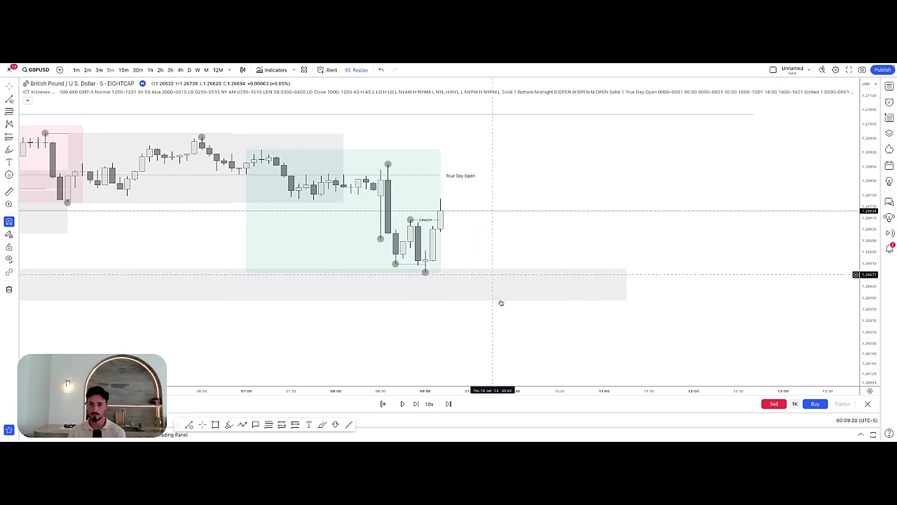
{"action": "scroll", "coordinate": [753, 325], "scroll_direction": "up", "scroll_amount": 2}
{"action": "left_click_drag", "start_coordinate": [753, 325], "coordinate": [799, 273]}
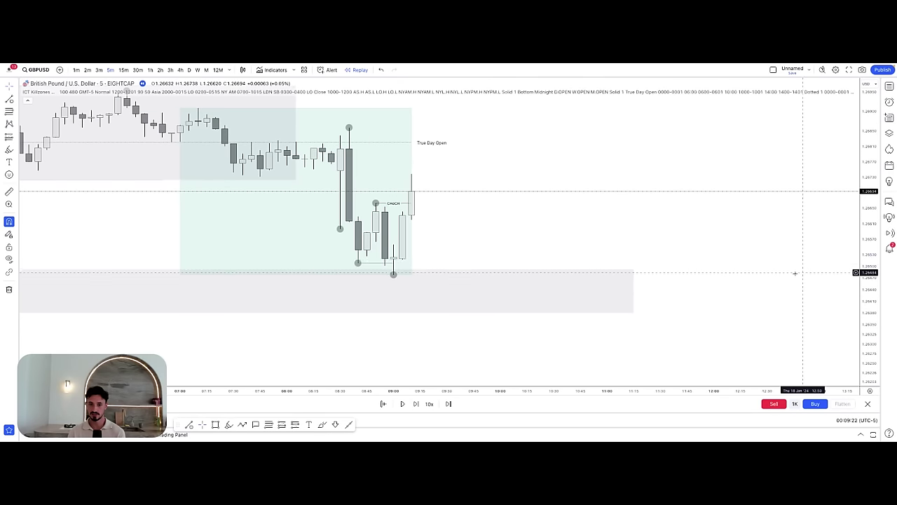
- Trace the swings from the 08:40 low through the CHoCH high and 09:00 low up to the current price with the Highlighter
{"action": "left_click", "coordinate": [9, 149]}
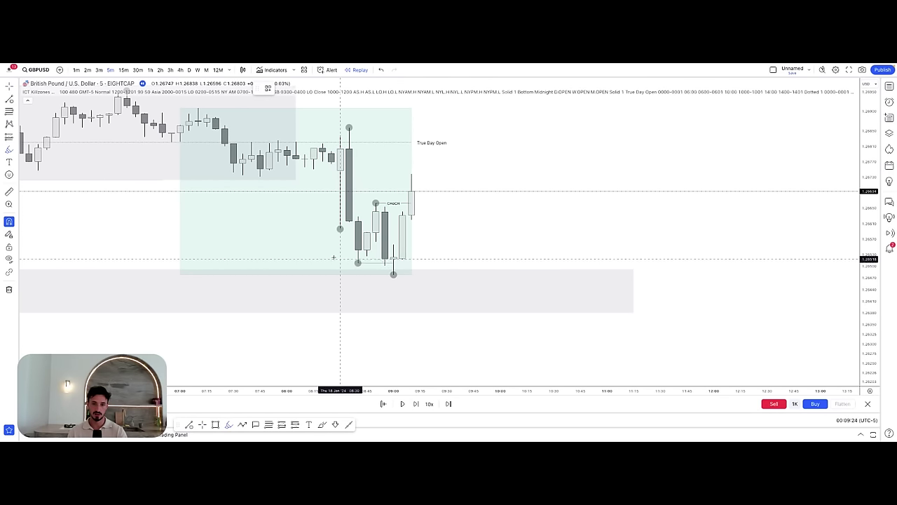
{"action": "mouse_move", "coordinate": [350, 261]}
{"action": "left_mouse_down"}
{"action": "mouse_move", "coordinate": [366, 225]}
{"action": "mouse_move", "coordinate": [396, 274]}
{"action": "mouse_move", "coordinate": [411, 184]}
{"action": "left_mouse_up"}
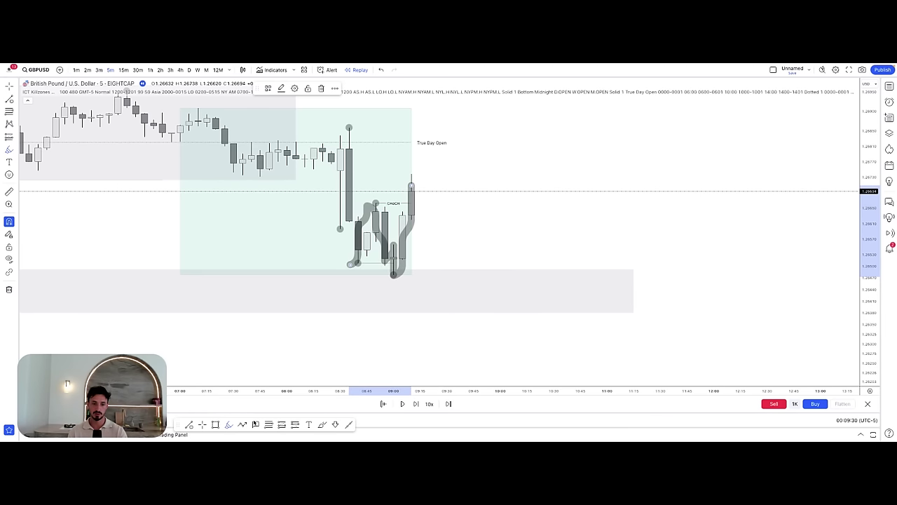
- Draw a rectangle zone over the 09:00 candle from its high at 1.26556 to its low at 1.26478, extended to 10:15
{"action": "left_click", "coordinate": [218, 425]}
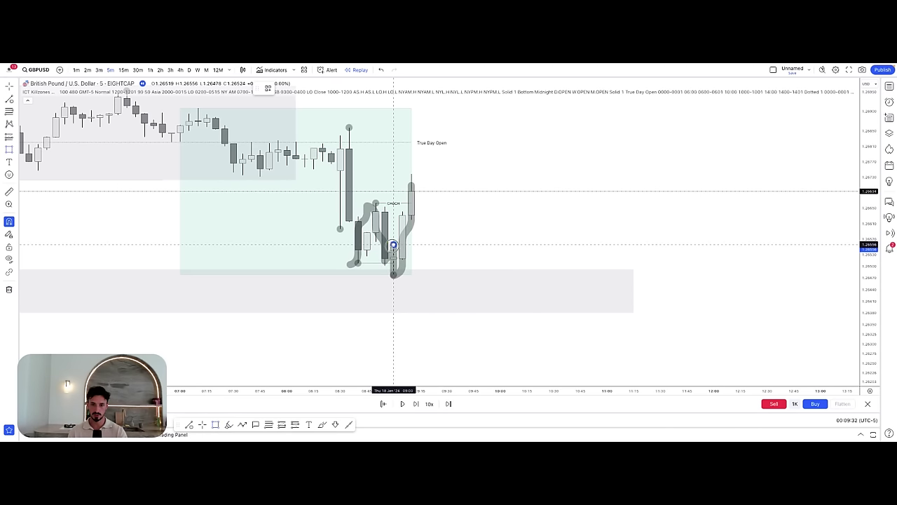
{"action": "left_click", "coordinate": [393, 275]}
{"action": "left_click_drag", "start_coordinate": [393, 259], "coordinate": [524, 253]}
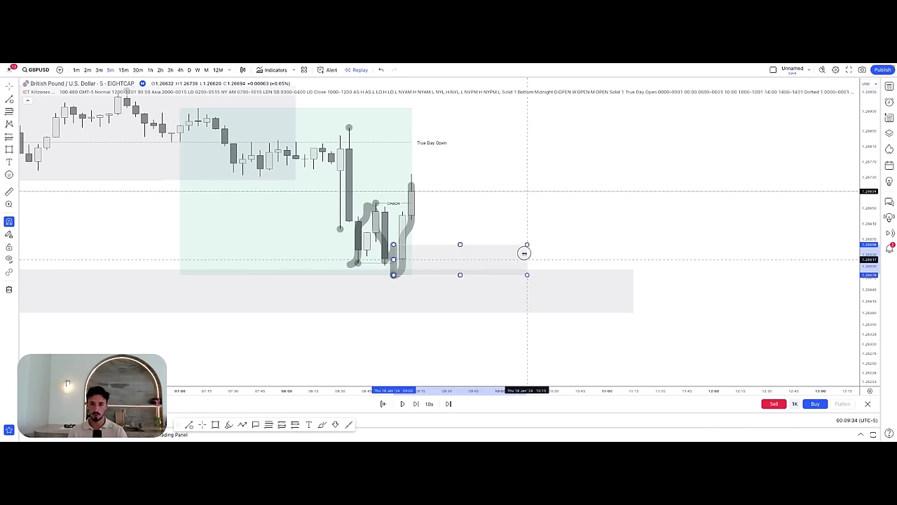
- Delete the Highlighter trace of the swings and shorten the lower demand zone so it ends at about 08:55
{"action": "left_click", "coordinate": [413, 223]}
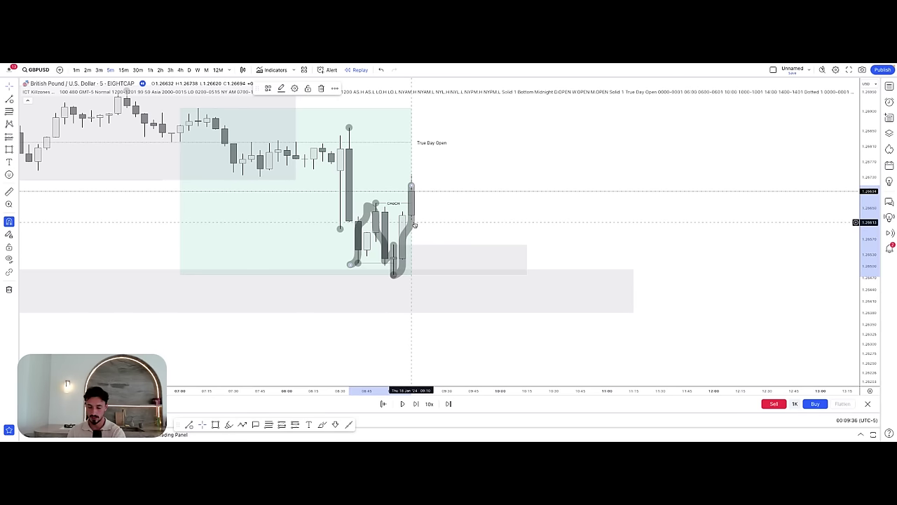
{"action": "key", "text": "Delete"}
{"action": "left_click", "coordinate": [633, 291]}
{"action": "left_click_drag", "start_coordinate": [633, 291], "coordinate": [385, 298]}
{"action": "left_click", "coordinate": [422, 310]}
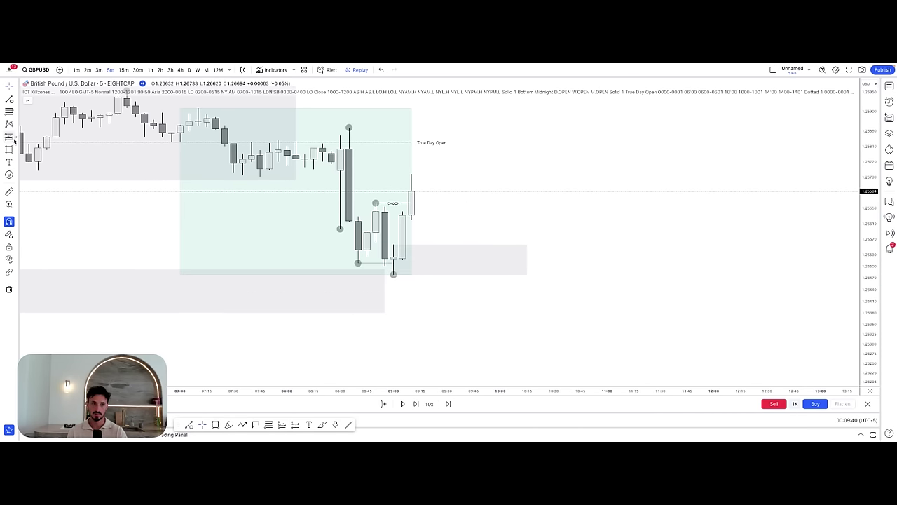
- Place a long position at 09:20 with entry at 1.26557 and stop at 1.26472, and narrow it to end at 10:20
{"action": "left_click", "coordinate": [429, 243]}
{"action": "left_click_drag", "start_coordinate": [429, 282], "coordinate": [429, 276]}
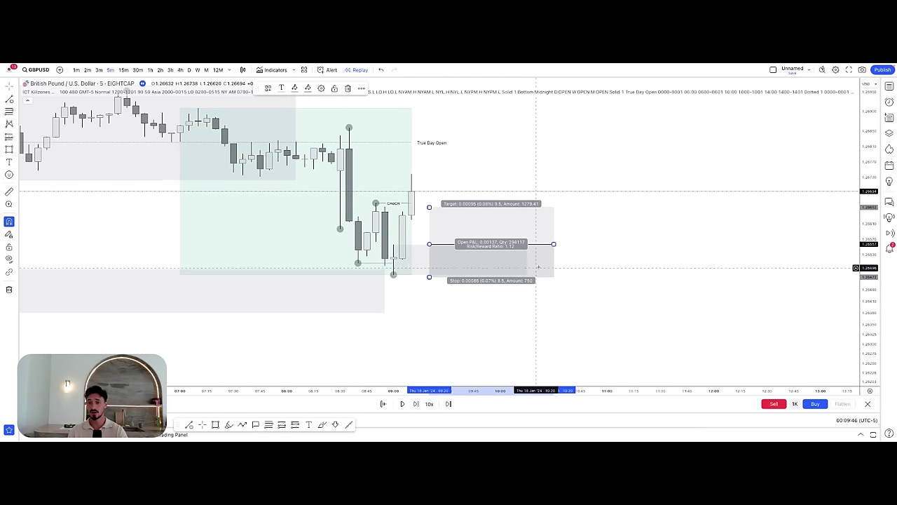
{"action": "left_click_drag", "start_coordinate": [554, 244], "coordinate": [535, 243]}
{"action": "left_click", "coordinate": [571, 309]}
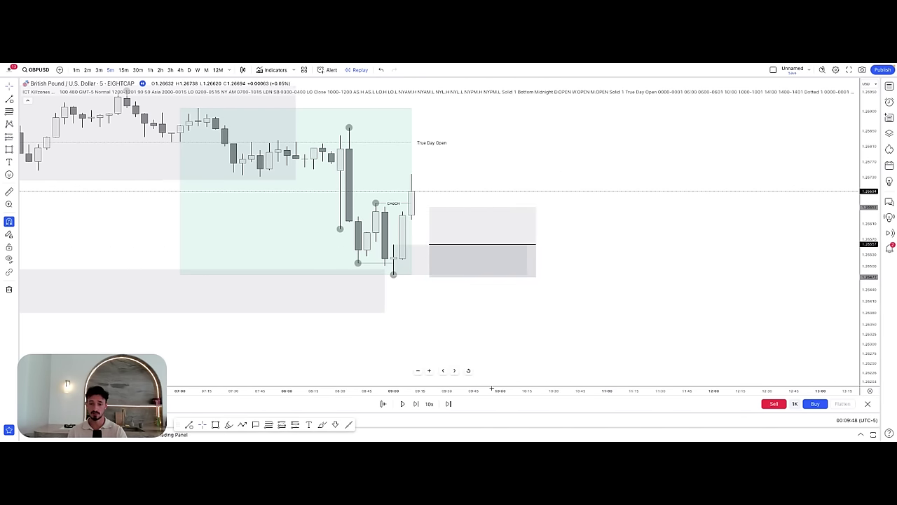
- Raise the long position's target to 1.26982 for a risk/reward ratio of 5 and mark that level with a short line to about 11:10
{"action": "left_click_drag", "start_coordinate": [492, 388], "coordinate": [621, 386]}
{"action": "left_click_drag", "start_coordinate": [864, 227], "coordinate": [859, 262]}
{"action": "left_click_drag", "start_coordinate": [794, 258], "coordinate": [774, 316]}
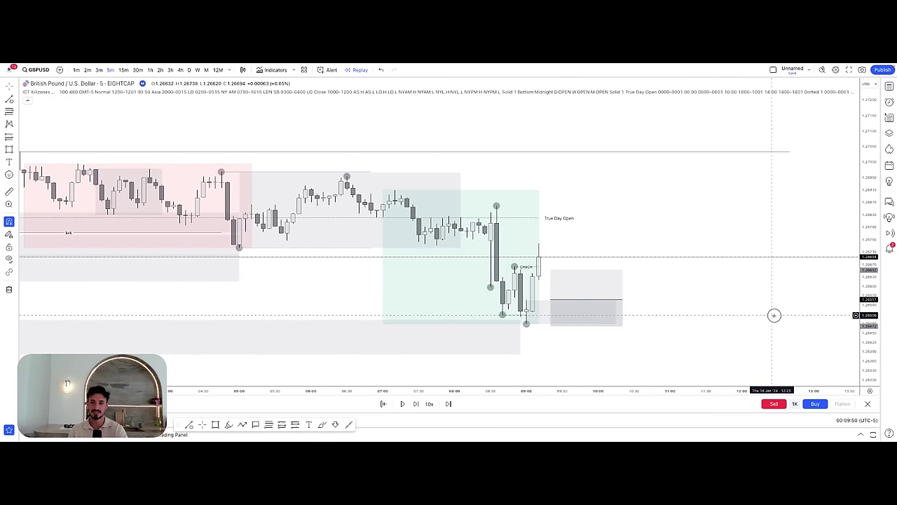
{"action": "scroll", "coordinate": [691, 346], "scroll_direction": "down", "scroll_amount": 3}
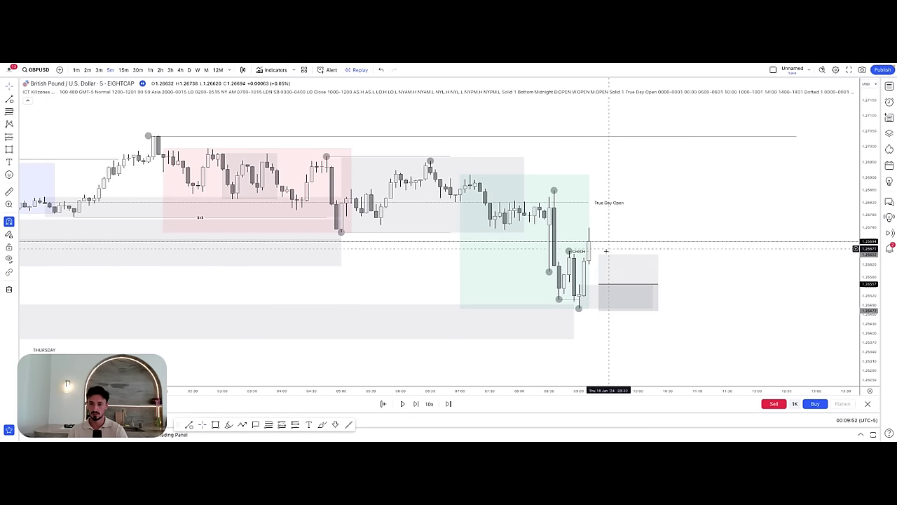
{"action": "left_click_drag", "start_coordinate": [602, 251], "coordinate": [599, 151]}
{"action": "left_click", "coordinate": [694, 149]}
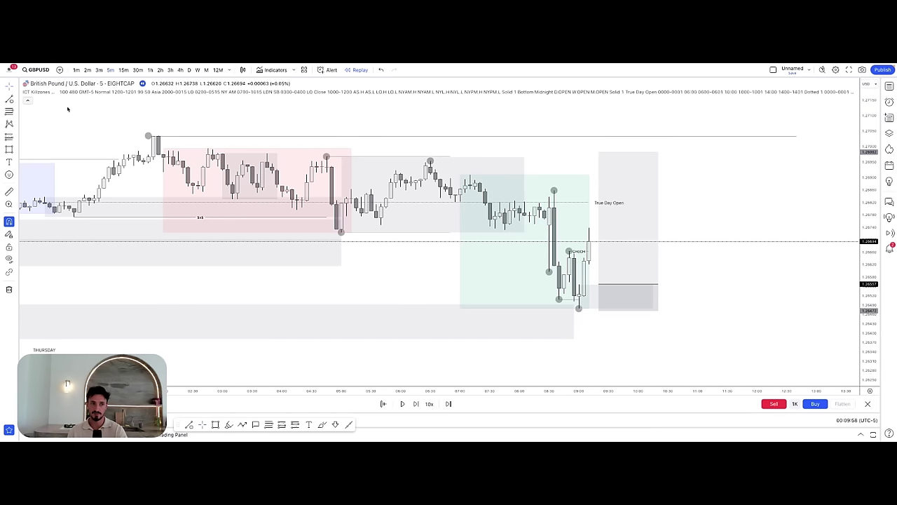
{"action": "left_click", "coordinate": [708, 151]}
{"action": "left_click", "coordinate": [721, 168]}
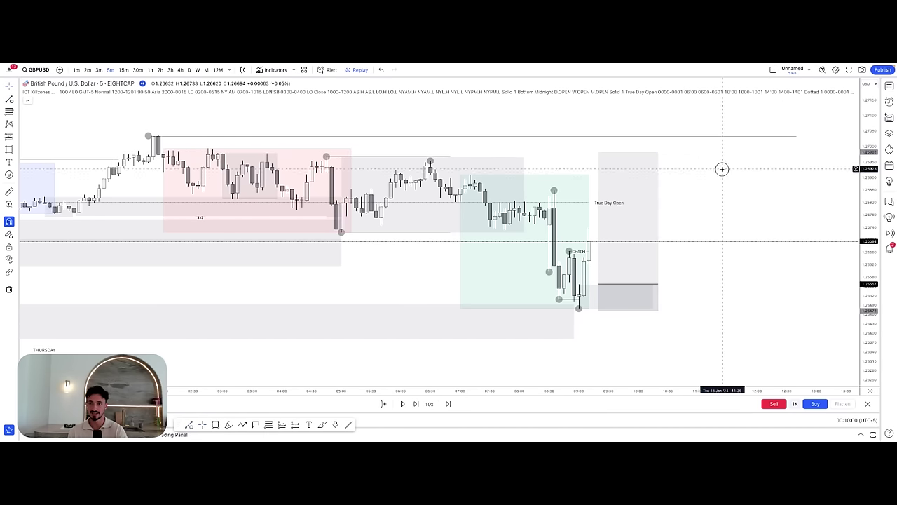
{"action": "left_click_drag", "start_coordinate": [730, 196], "coordinate": [723, 190]}
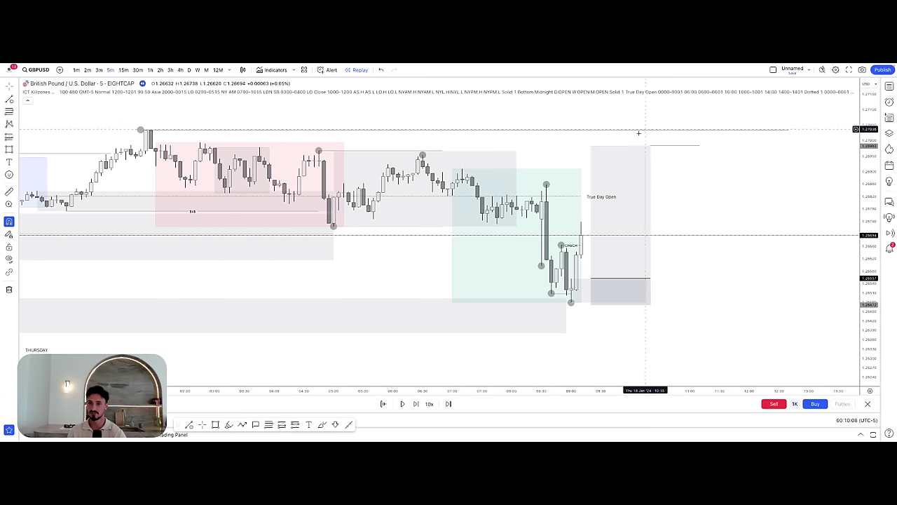
- Extend the long position's target to the 01:54 high line at 1.27034
{"action": "mouse_move", "coordinate": [591, 146]}
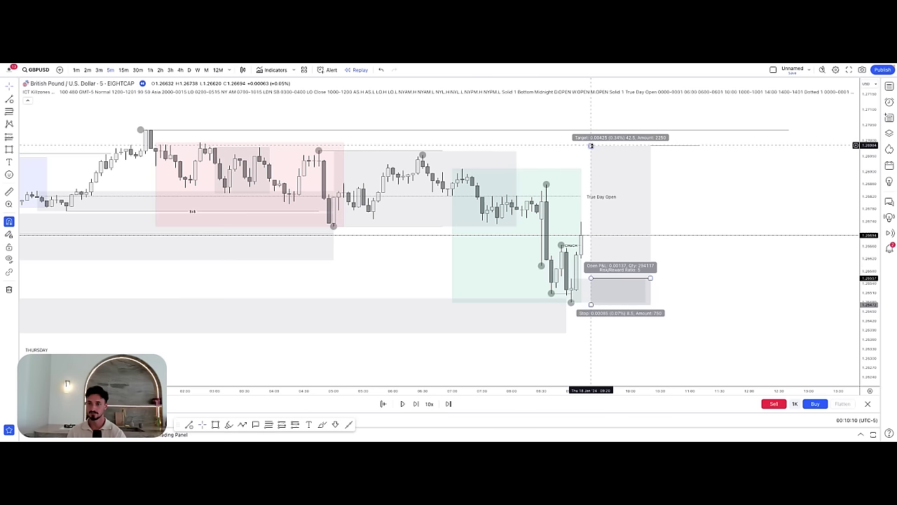
{"action": "left_click_drag", "start_coordinate": [591, 145], "coordinate": [590, 129]}
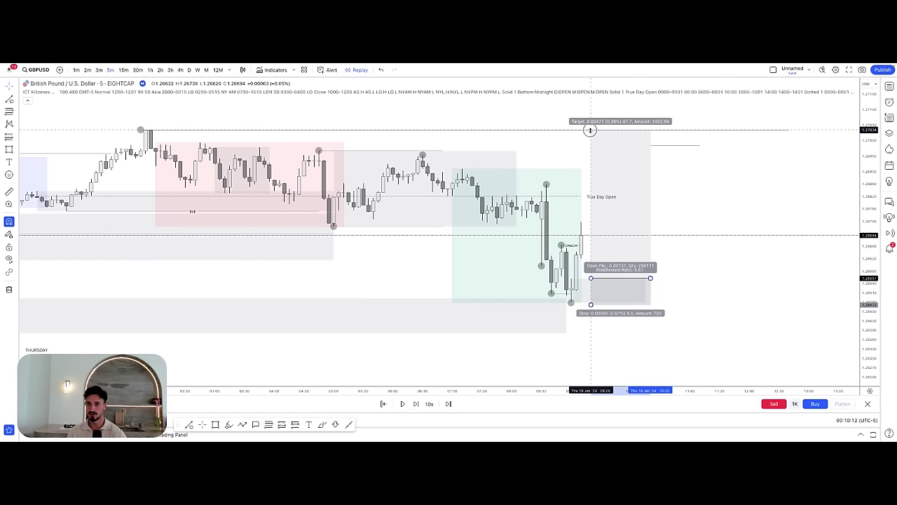
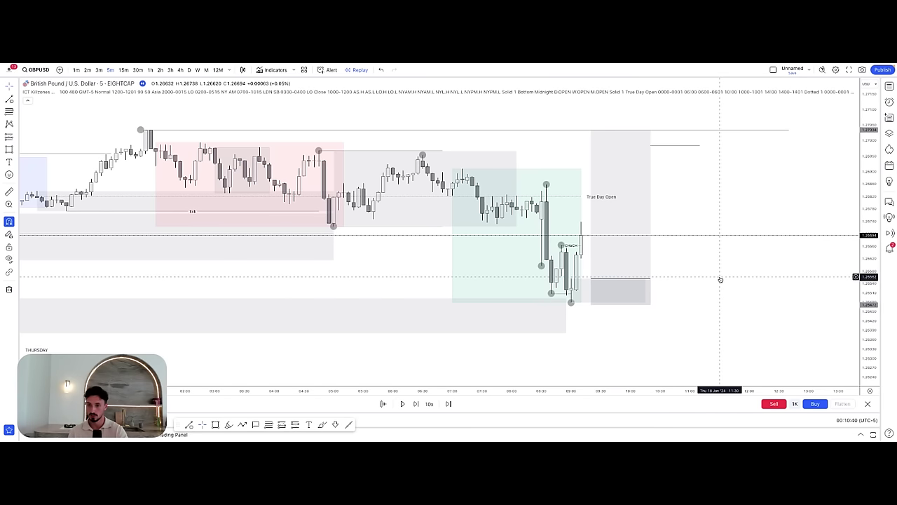
{"action": "left_click_drag", "start_coordinate": [717, 278], "coordinate": [708, 278]}
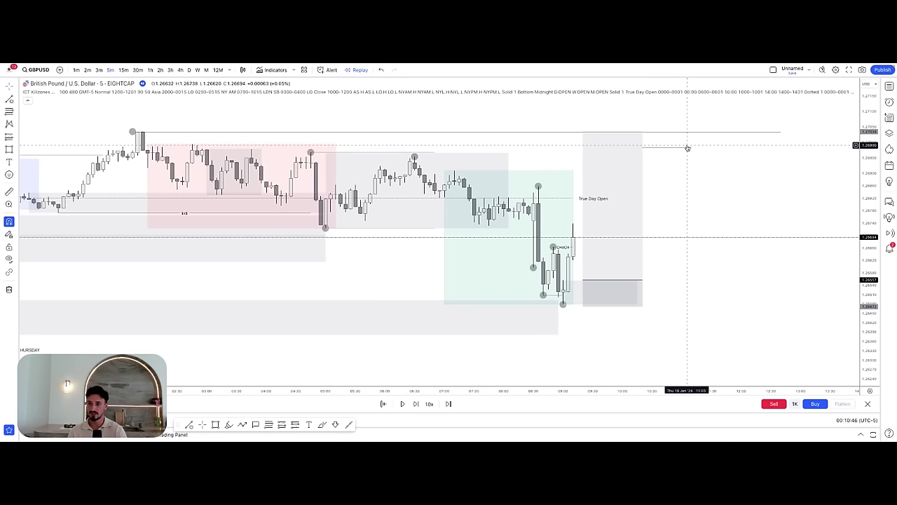
{"action": "left_click_drag", "start_coordinate": [706, 175], "coordinate": [678, 172]}
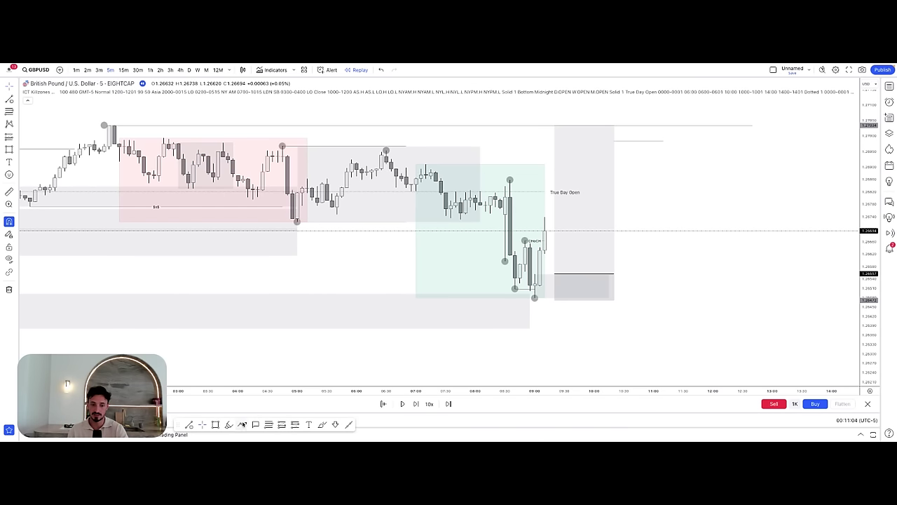
- Sketch a projected path dipping into the entry zone, rising to about 1.26834 and falling below the demand zone, and delete it
{"action": "left_click", "coordinate": [544, 230]}
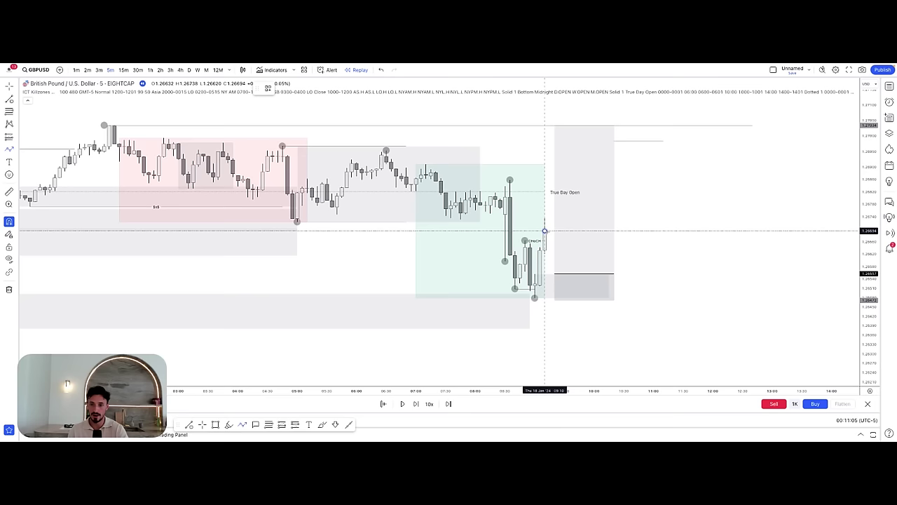
{"action": "left_click", "coordinate": [584, 282]}
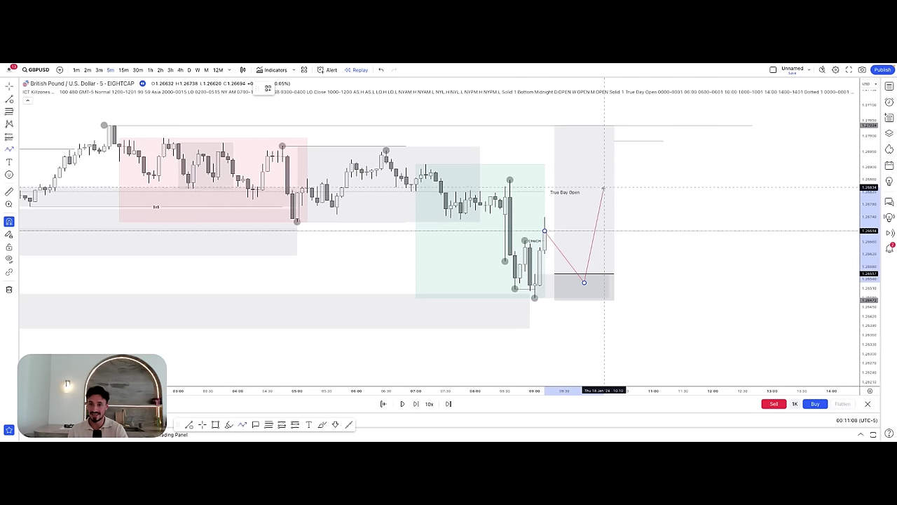
{"action": "left_click", "coordinate": [605, 189]}
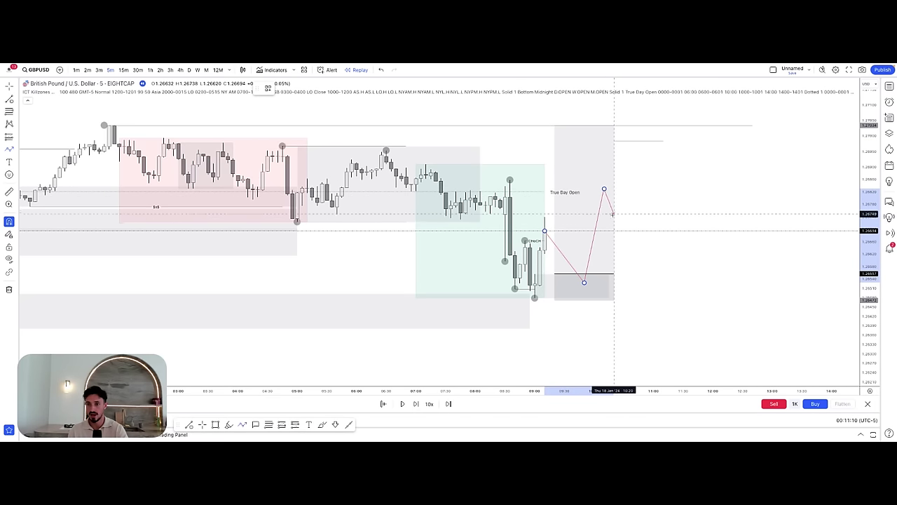
{"action": "double_click", "coordinate": [663, 344]}
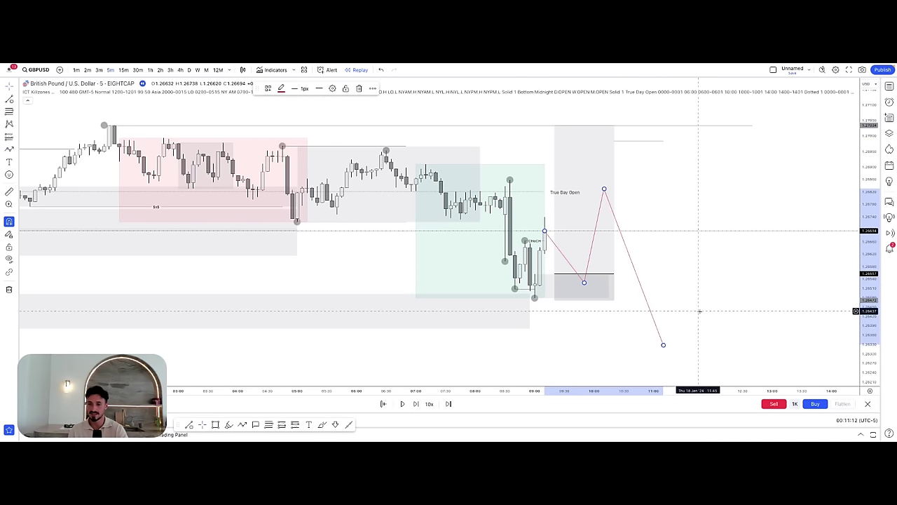
{"action": "key", "text": "Delete"}
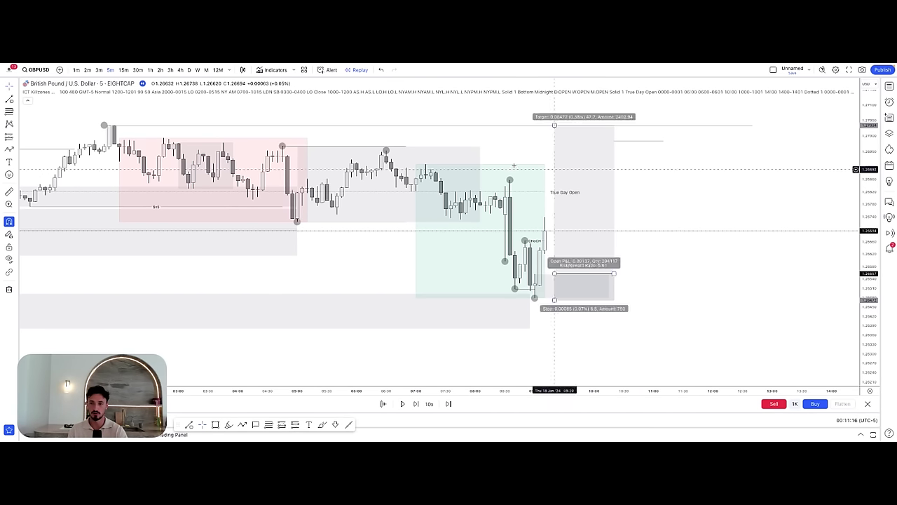
- Shorten the 01:54 high line to end at 09:20 and widen the long position to about 12:10
{"action": "left_click_drag", "start_coordinate": [750, 125], "coordinate": [557, 124]}
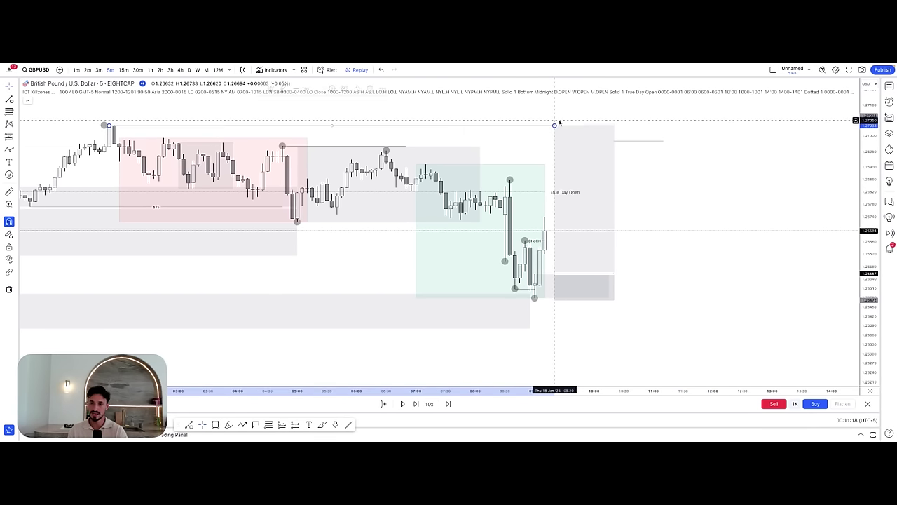
{"action": "left_click", "coordinate": [574, 126]}
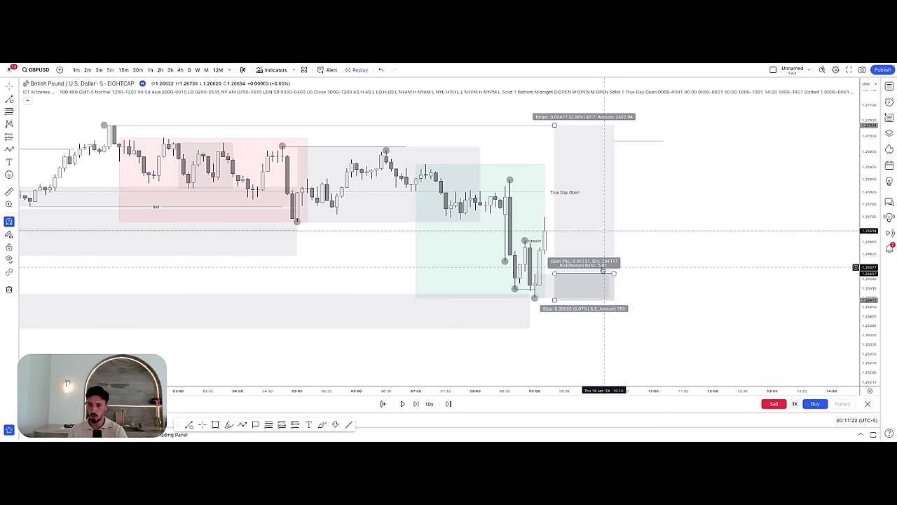
{"action": "left_click_drag", "start_coordinate": [604, 271], "coordinate": [712, 272]}
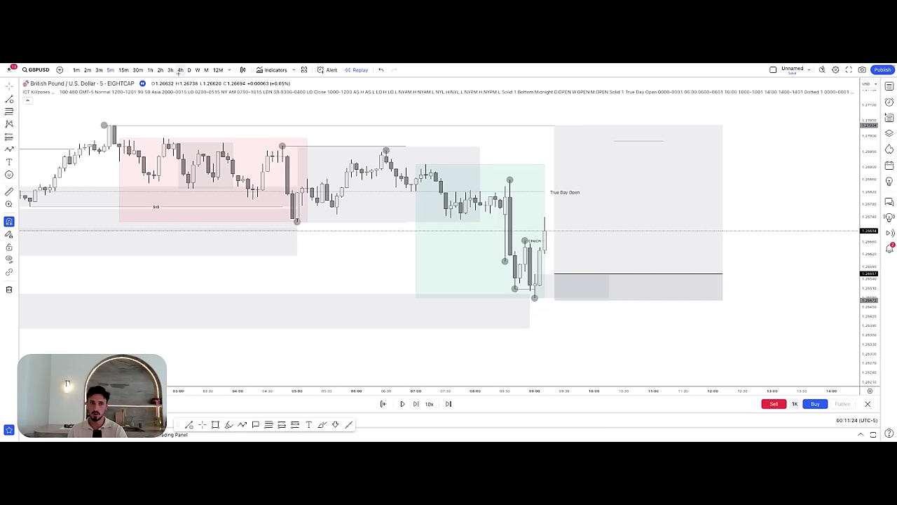
- On the 4-hour chart, draw a line at 1.27228 from 15 to 22 January and extend the long position's target to it
{"action": "left_click", "coordinate": [180, 70]}
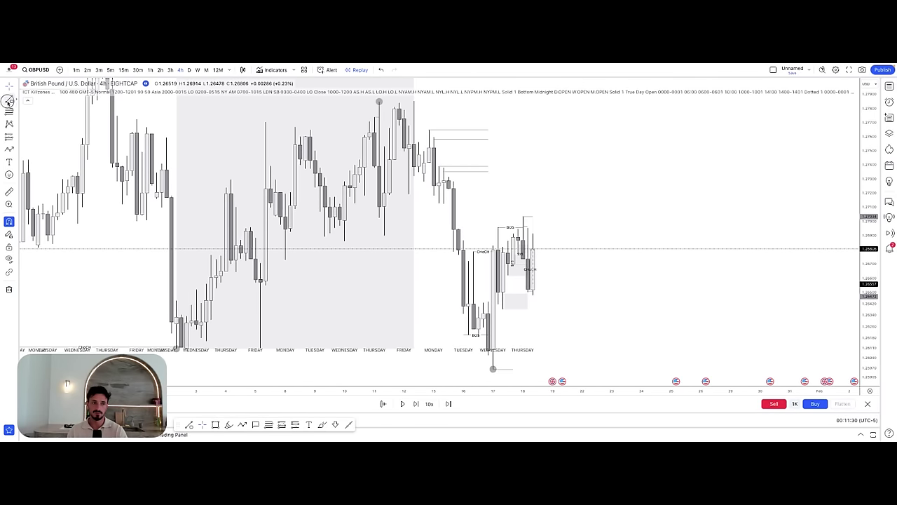
{"action": "left_click_drag", "start_coordinate": [448, 188], "coordinate": [595, 190]}
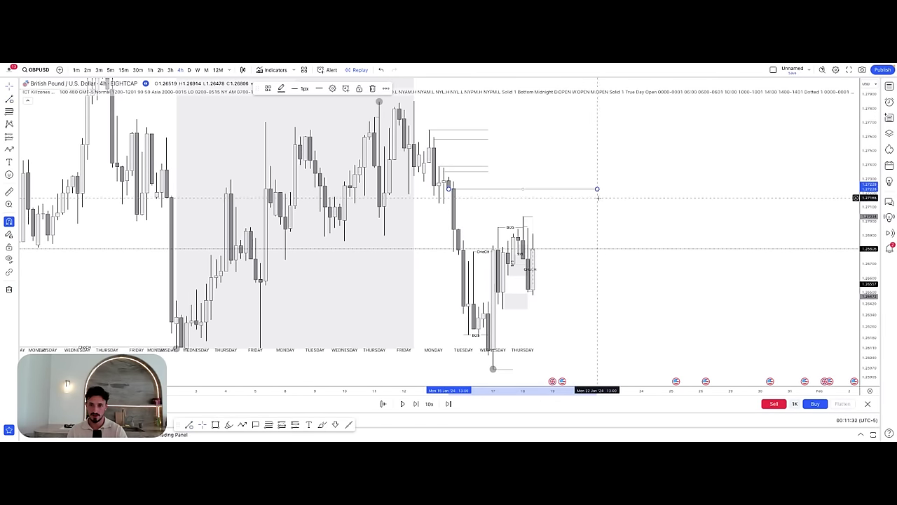
{"action": "left_click", "coordinate": [532, 220]}
{"action": "left_click_drag", "start_coordinate": [533, 215], "coordinate": [532, 189]}
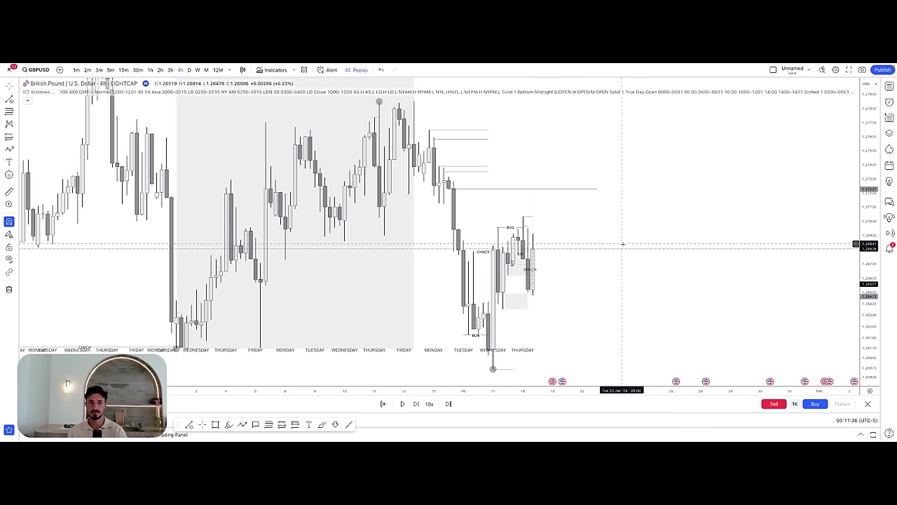
- On the 15-minute chart, brush over the swings since Tuesday's low and mark the entry area, demand zones and Thursday high
{"action": "left_click", "coordinate": [123, 70]}
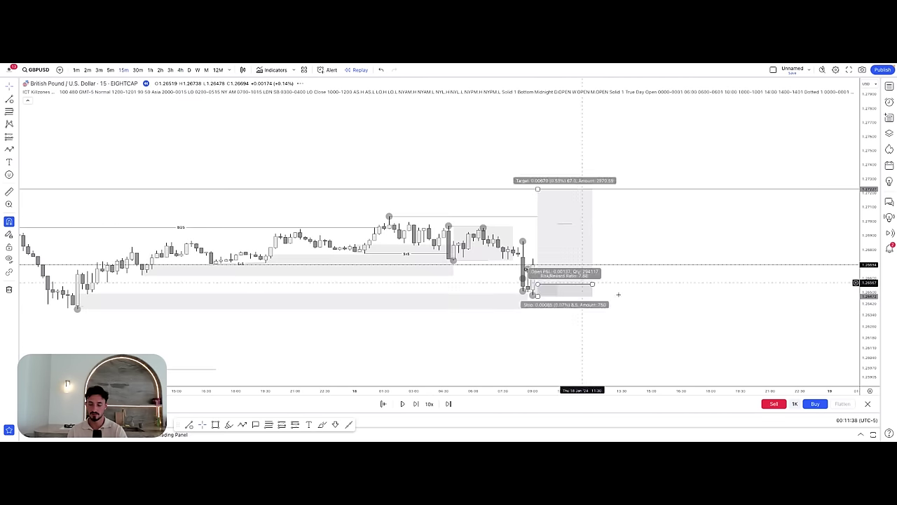
{"action": "left_click_drag", "start_coordinate": [558, 388], "coordinate": [806, 388]}
{"action": "left_click_drag", "start_coordinate": [867, 284], "coordinate": [866, 302]}
{"action": "left_click_drag", "start_coordinate": [778, 315], "coordinate": [717, 312]}
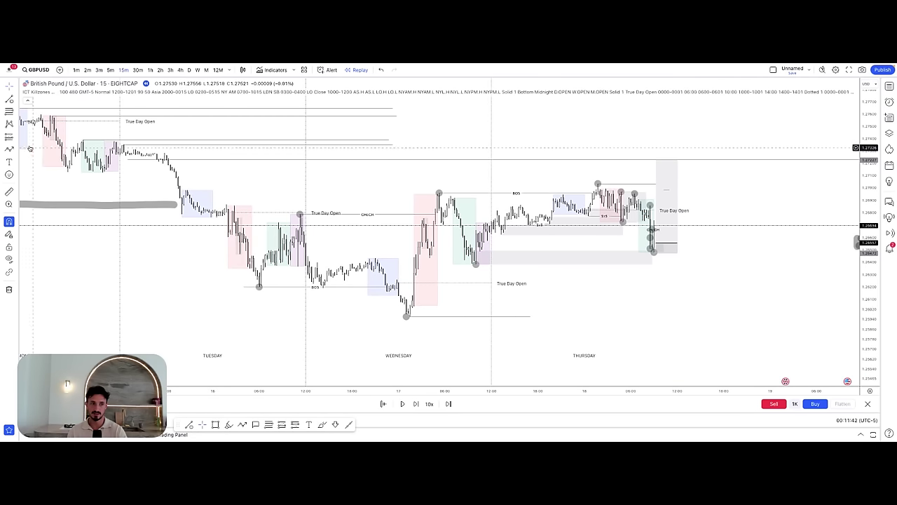
{"action": "left_click", "coordinate": [228, 425]}
{"action": "mouse_move", "coordinate": [259, 284]}
{"action": "left_mouse_down"}
{"action": "mouse_move", "coordinate": [269, 255]}
{"action": "mouse_move", "coordinate": [369, 286]}
{"action": "mouse_move", "coordinate": [424, 242]}
{"action": "mouse_move", "coordinate": [476, 262]}
{"action": "mouse_move", "coordinate": [584, 171]}
{"action": "left_mouse_up"}
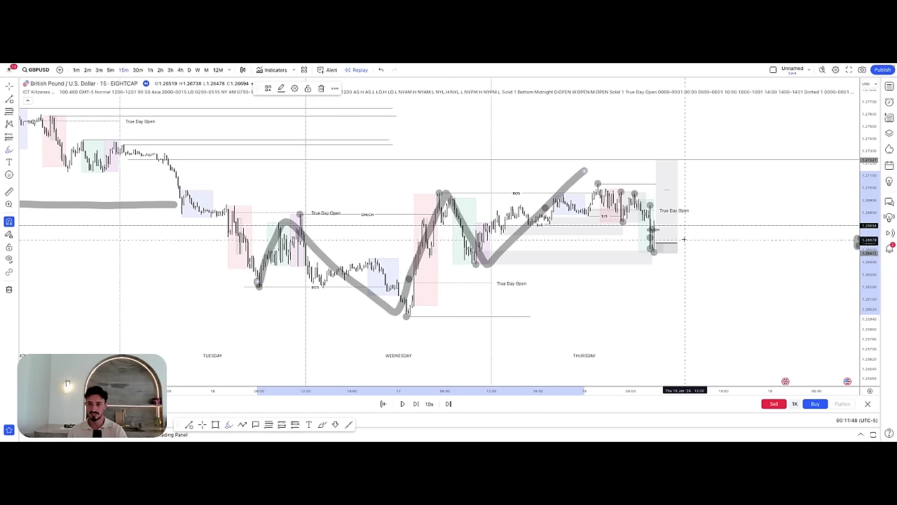
{"action": "mouse_move", "coordinate": [684, 241]}
{"action": "left_mouse_down"}
{"action": "mouse_move", "coordinate": [709, 250]}
{"action": "mouse_move", "coordinate": [683, 260]}
{"action": "left_mouse_up"}
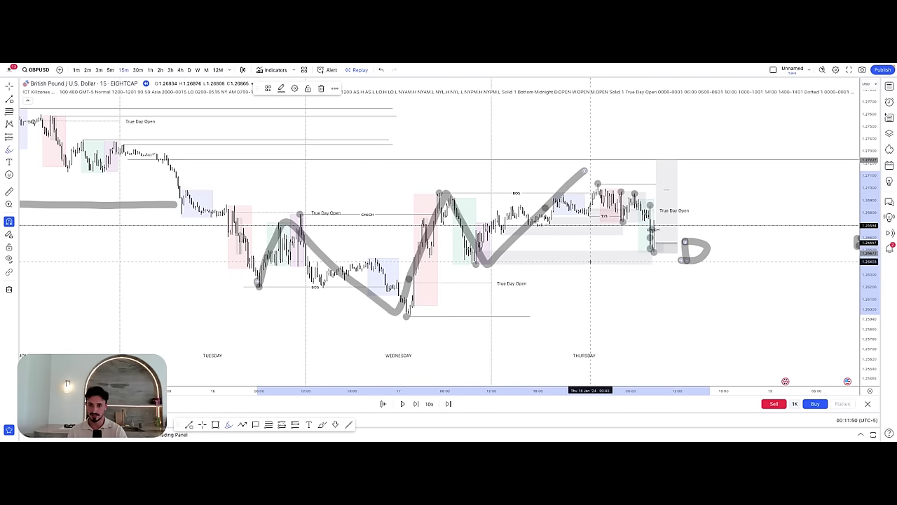
{"action": "mouse_move", "coordinate": [501, 245]}
{"action": "left_mouse_down"}
{"action": "mouse_move", "coordinate": [474, 267]}
{"action": "mouse_move", "coordinate": [504, 247]}
{"action": "mouse_move", "coordinate": [623, 228]}
{"action": "left_mouse_up"}
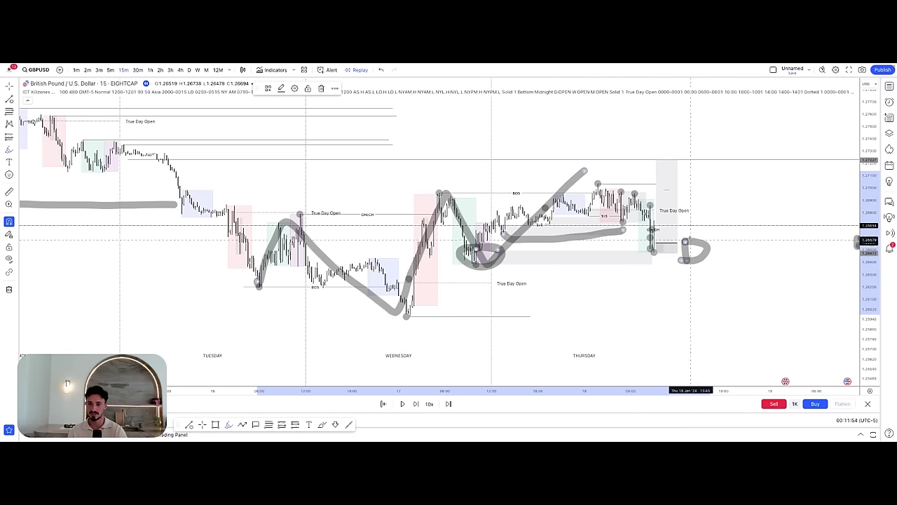
{"action": "left_click_drag", "start_coordinate": [597, 184], "coordinate": [677, 184]}
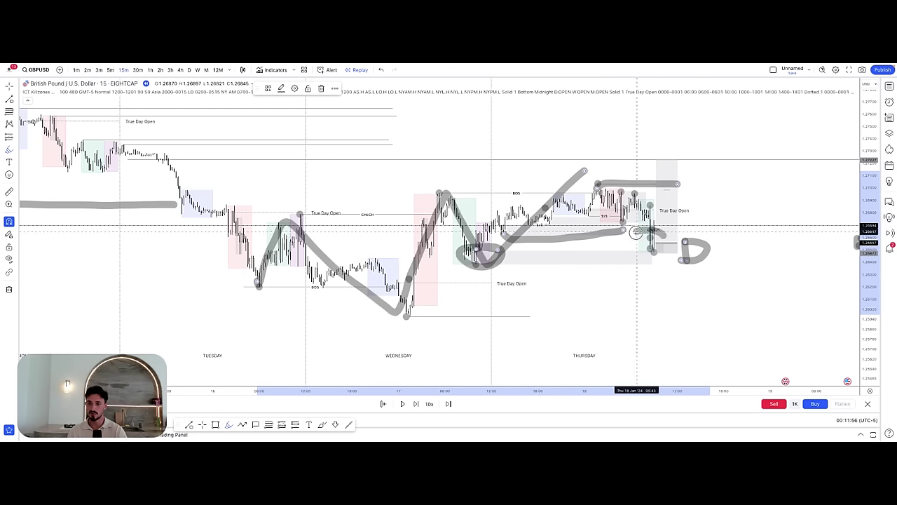
- Undo the brush marks over the swings, entry area, demand zones and Thursday high
{"action": "left_click", "coordinate": [380, 70]}
{"action": "left_click", "coordinate": [381, 70]}
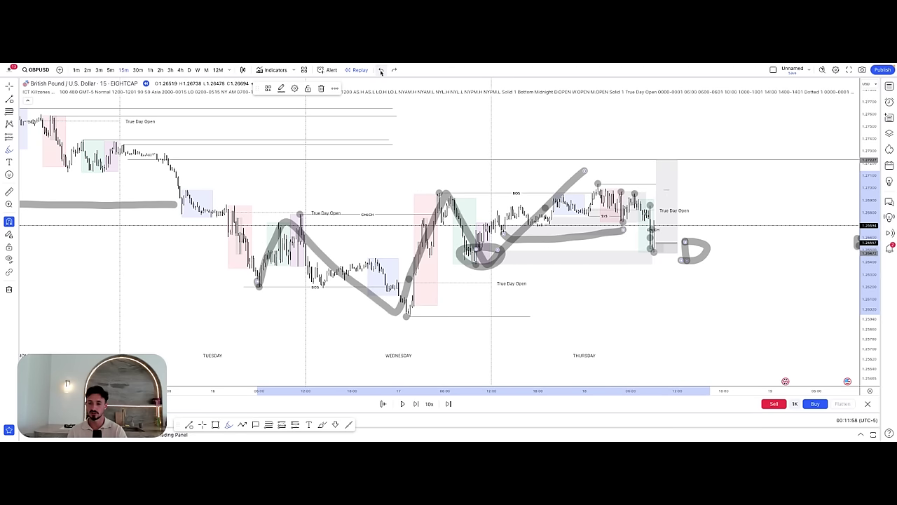
{"action": "left_click", "coordinate": [380, 69]}
{"action": "left_click", "coordinate": [381, 69]}
{"action": "left_click", "coordinate": [381, 69]}
{"action": "left_click", "coordinate": [381, 69]}
{"action": "left_click", "coordinate": [380, 69]}
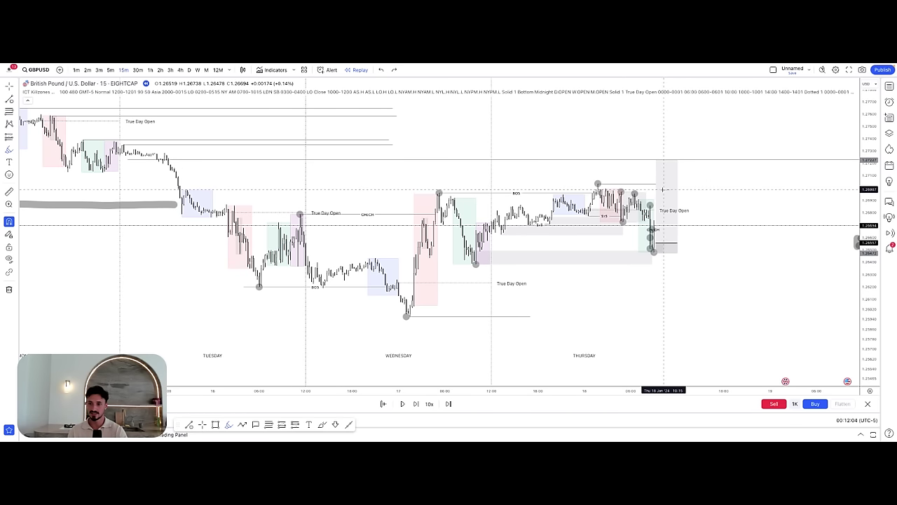
- Brush short marks beside the Thursday high and the 1.27227 target line, and undo them
{"action": "left_click_drag", "start_coordinate": [662, 189], "coordinate": [686, 189]}
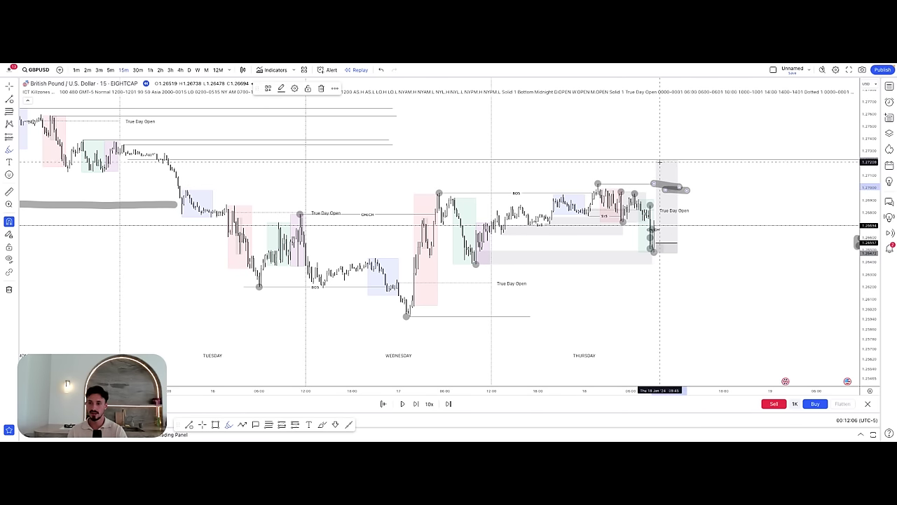
{"action": "left_click_drag", "start_coordinate": [658, 162], "coordinate": [633, 157]}
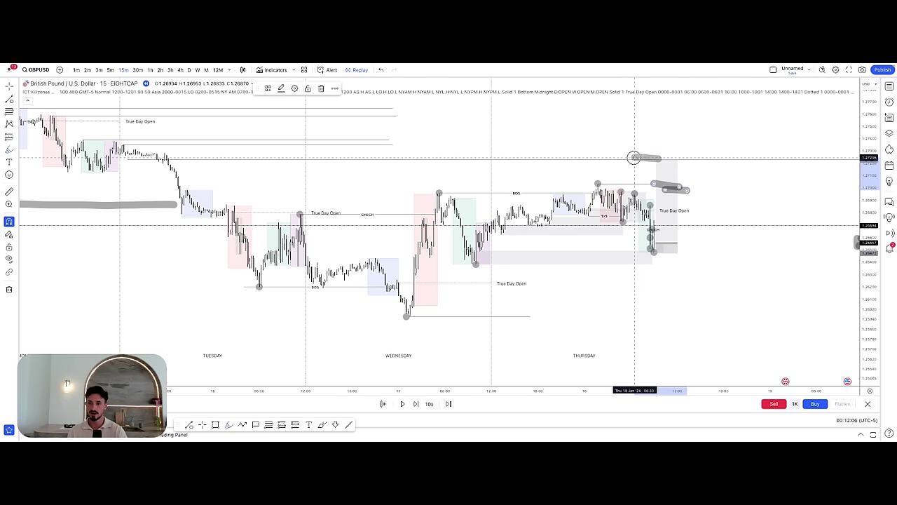
{"action": "left_click", "coordinate": [381, 70]}
{"action": "left_click", "coordinate": [381, 70]}
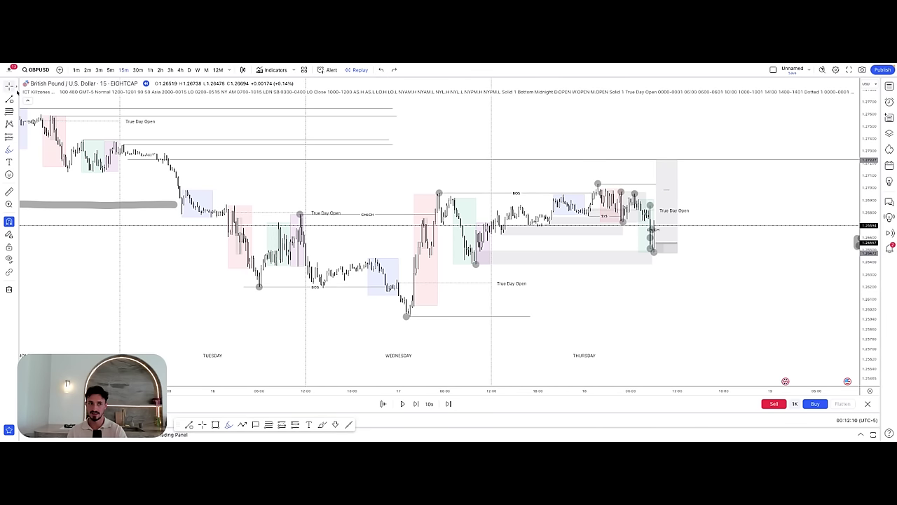
- Check the 1-minute chart, return to the 5-minute chart and narrow the long position to end at 11:10
{"action": "left_click", "coordinate": [76, 69]}
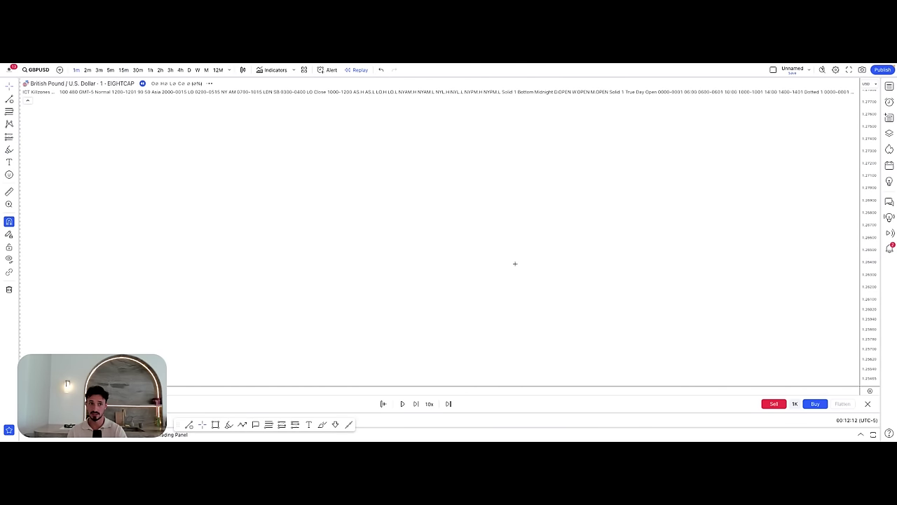
{"action": "left_click_drag", "start_coordinate": [867, 335], "coordinate": [867, 173]}
{"action": "left_click_drag", "start_coordinate": [796, 333], "coordinate": [607, 360]}
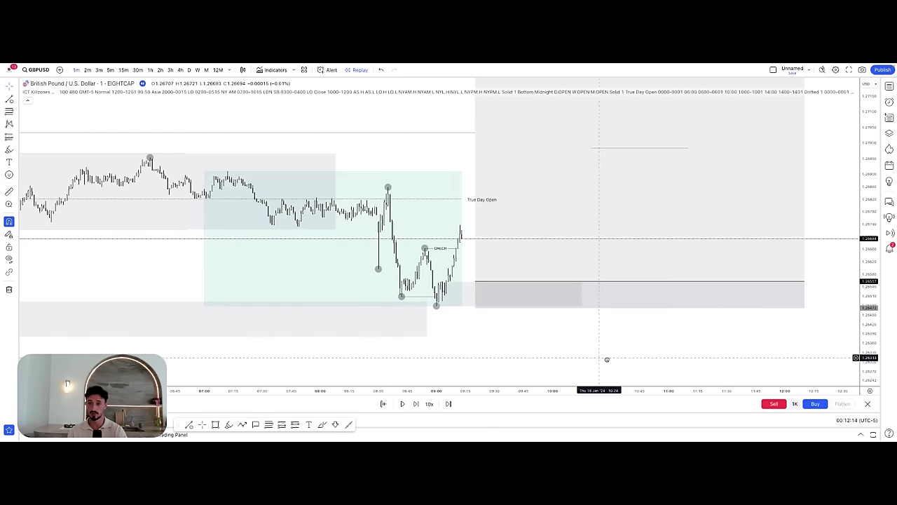
{"action": "scroll", "coordinate": [167, 106], "scroll_direction": "down", "scroll_amount": 1}
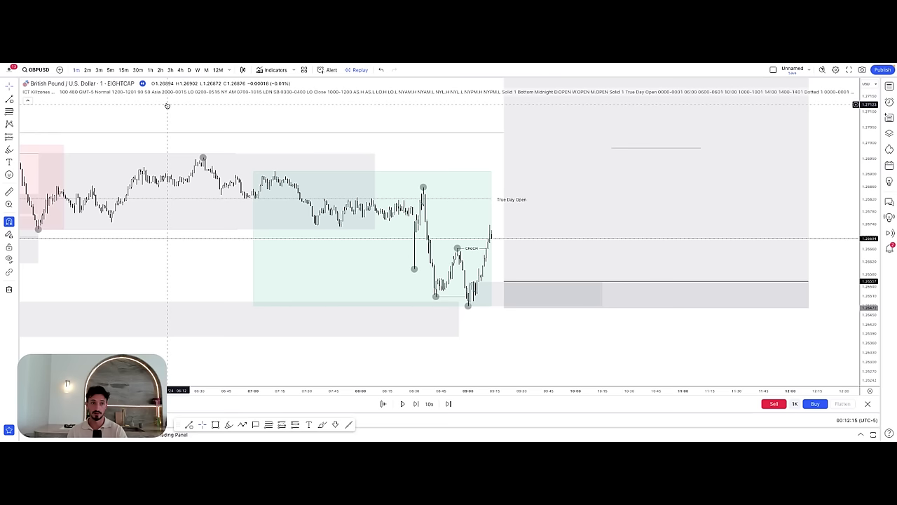
{"action": "left_click", "coordinate": [110, 69]}
{"action": "left_click_drag", "start_coordinate": [867, 169], "coordinate": [857, 275]}
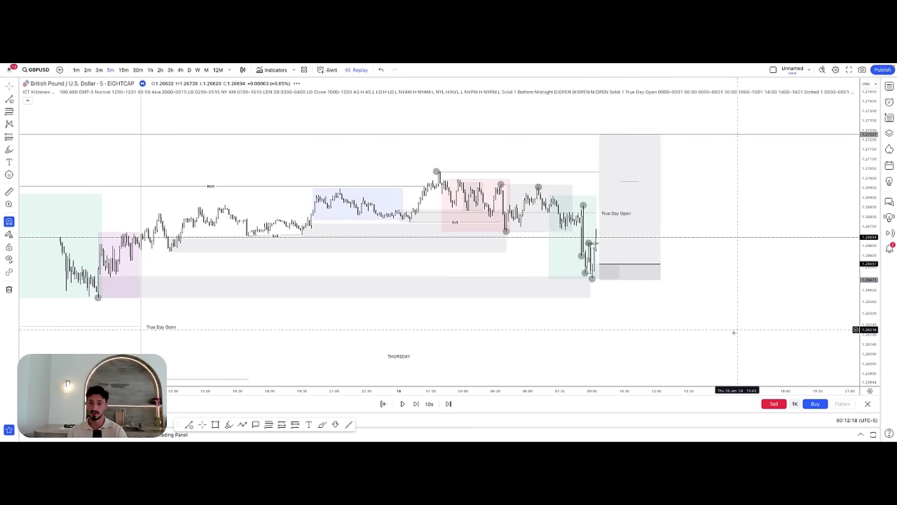
{"action": "left_click_drag", "start_coordinate": [615, 391], "coordinate": [438, 372]}
{"action": "left_click_drag", "start_coordinate": [496, 333], "coordinate": [566, 355]}
{"action": "left_click", "coordinate": [582, 286]}
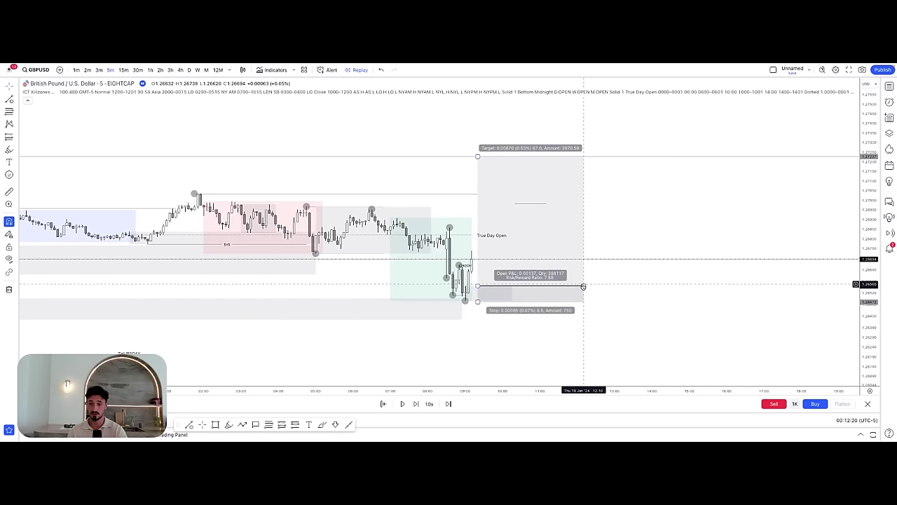
{"action": "left_click_drag", "start_coordinate": [582, 287], "coordinate": [546, 286]}
{"action": "left_click", "coordinate": [627, 320]}
- Advance the replay by one 5-minute candle
{"action": "left_click_drag", "start_coordinate": [631, 321], "coordinate": [658, 324]}
{"action": "left_click_drag", "start_coordinate": [869, 337], "coordinate": [868, 313]}
{"action": "left_click_drag", "start_coordinate": [600, 378], "coordinate": [533, 392]}
{"action": "left_click_drag", "start_coordinate": [594, 341], "coordinate": [613, 337]}
{"action": "left_click", "coordinate": [417, 404]}
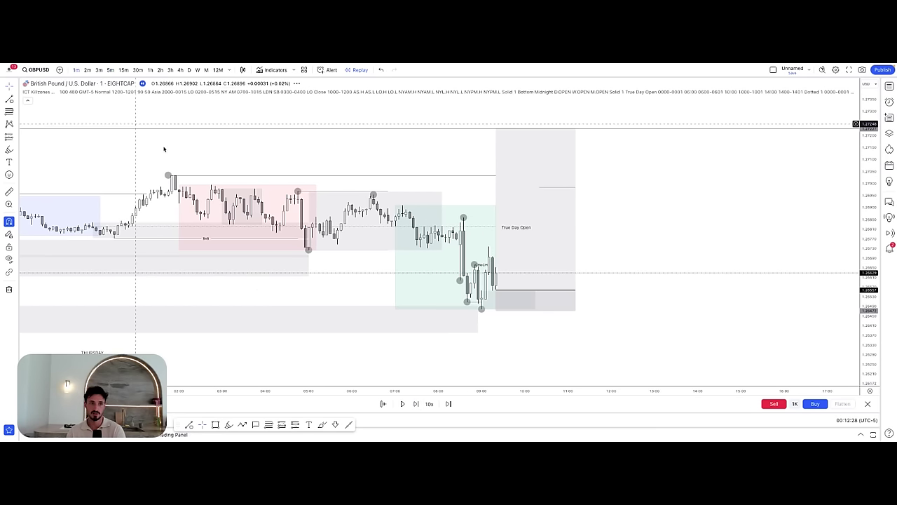
- On the 1-minute chart, move the long position's entry point back to the 09:16 pullback low at 1.26555
{"action": "left_click_drag", "start_coordinate": [407, 390], "coordinate": [616, 394]}
{"action": "left_click_drag", "start_coordinate": [674, 366], "coordinate": [567, 332]}
{"action": "left_click_drag", "start_coordinate": [868, 329], "coordinate": [868, 290]}
{"action": "left_click_drag", "start_coordinate": [821, 334], "coordinate": [770, 362]}
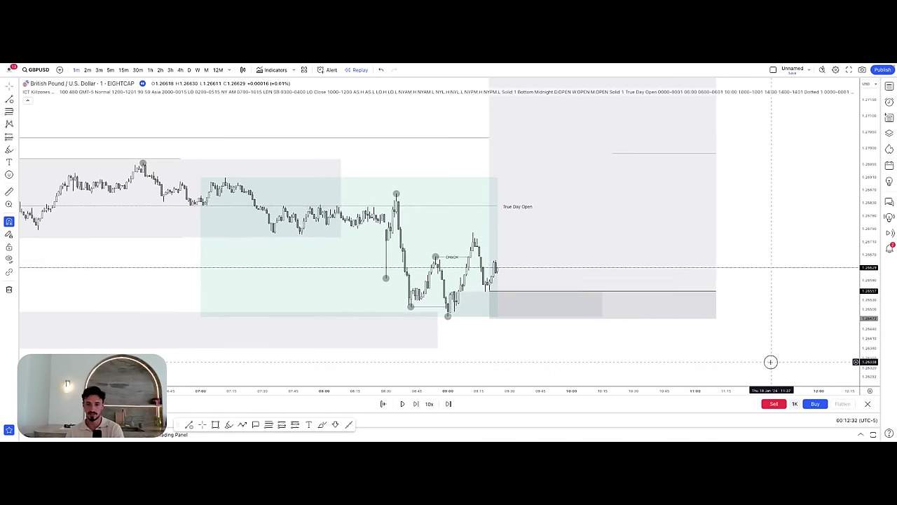
{"action": "left_click", "coordinate": [489, 291]}
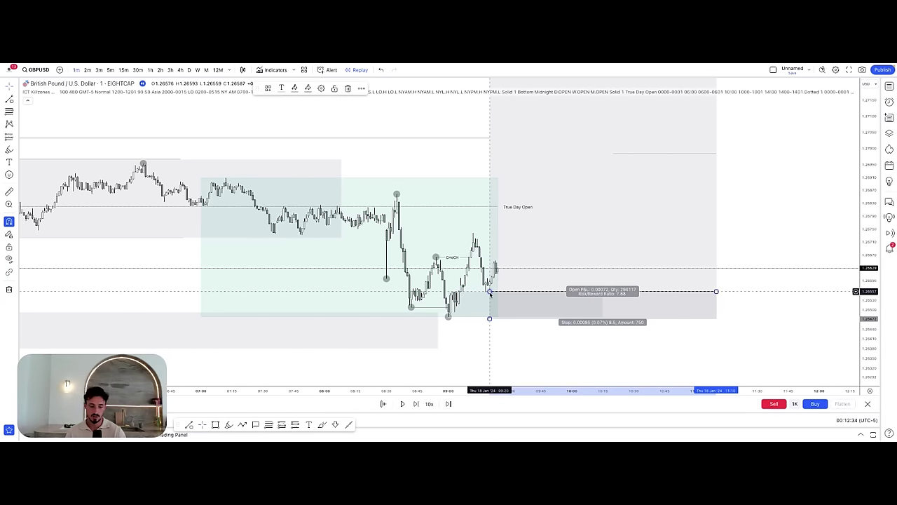
{"action": "left_click_drag", "start_coordinate": [489, 292], "coordinate": [481, 292]}
{"action": "left_click", "coordinate": [543, 344]}
{"action": "left_click", "coordinate": [488, 300]}
{"action": "left_click", "coordinate": [511, 342]}
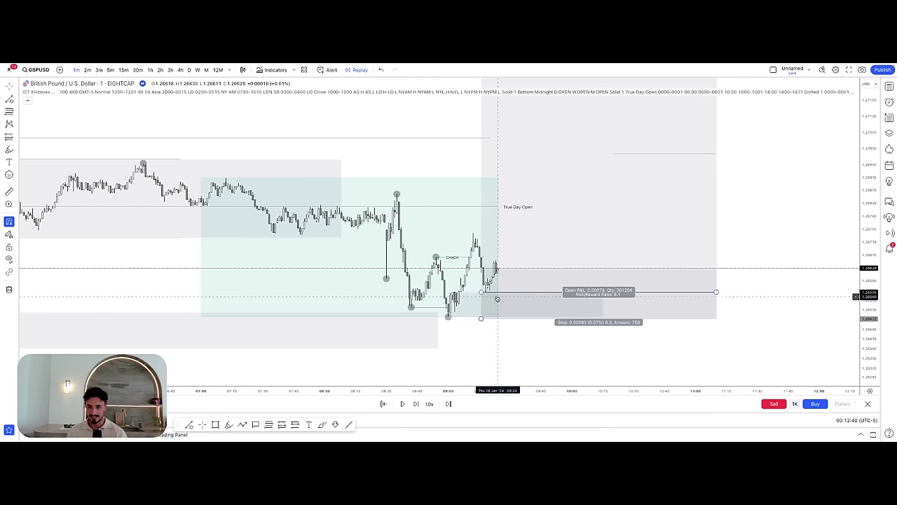
- Advance the replay minute by minute to about 09:45, following price back to the long entry
{"action": "left_click", "coordinate": [536, 353]}
{"action": "left_click_drag", "start_coordinate": [537, 352], "coordinate": [508, 345]}
{"action": "left_click", "coordinate": [417, 404]}
{"action": "left_click", "coordinate": [418, 404]}
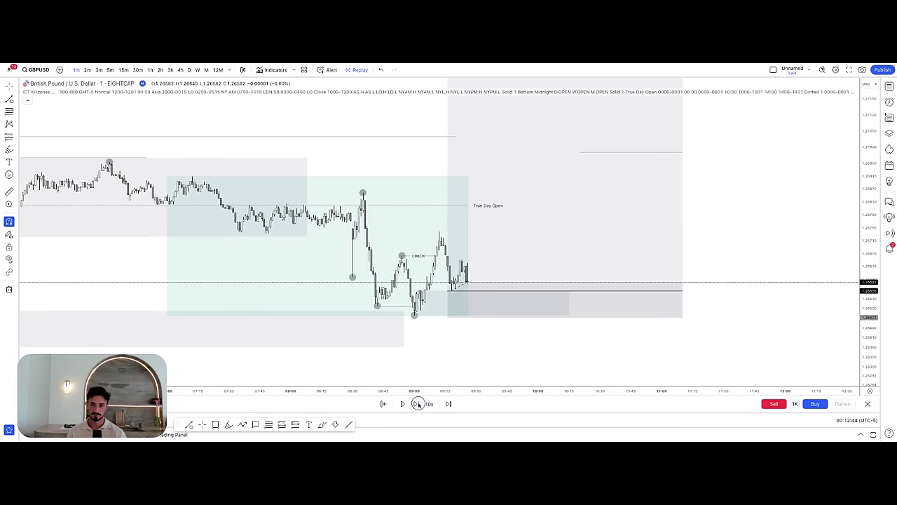
{"action": "left_click", "coordinate": [418, 404]}
{"action": "left_click", "coordinate": [418, 404]}
{"action": "left_click", "coordinate": [418, 404]}
{"action": "left_click", "coordinate": [418, 404]}
{"action": "left_click", "coordinate": [418, 403]}
{"action": "left_click", "coordinate": [417, 404]}
{"action": "left_click", "coordinate": [417, 404]}
{"action": "left_click", "coordinate": [418, 403]}
{"action": "left_click", "coordinate": [418, 404]}
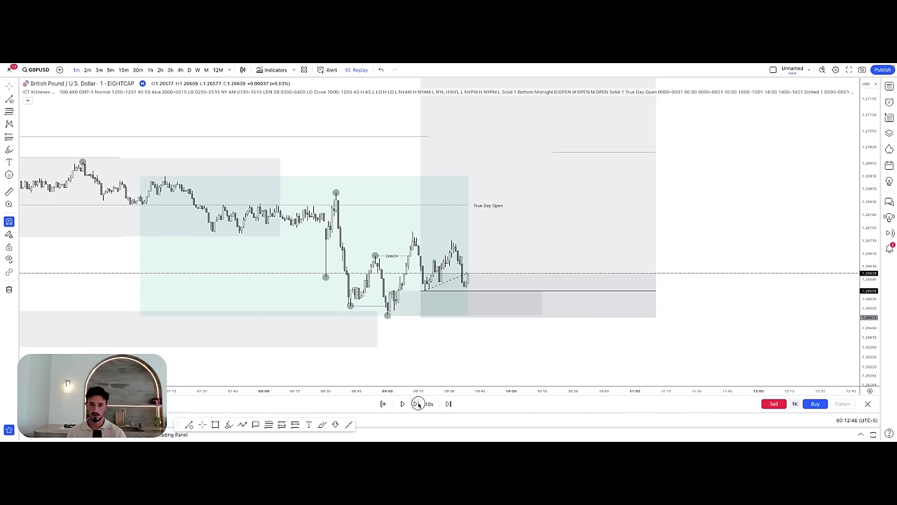
{"action": "left_click", "coordinate": [417, 403]}
{"action": "left_click", "coordinate": [418, 404]}
{"action": "left_click", "coordinate": [418, 404]}
{"action": "left_click", "coordinate": [418, 404]}
{"action": "left_click", "coordinate": [418, 404]}
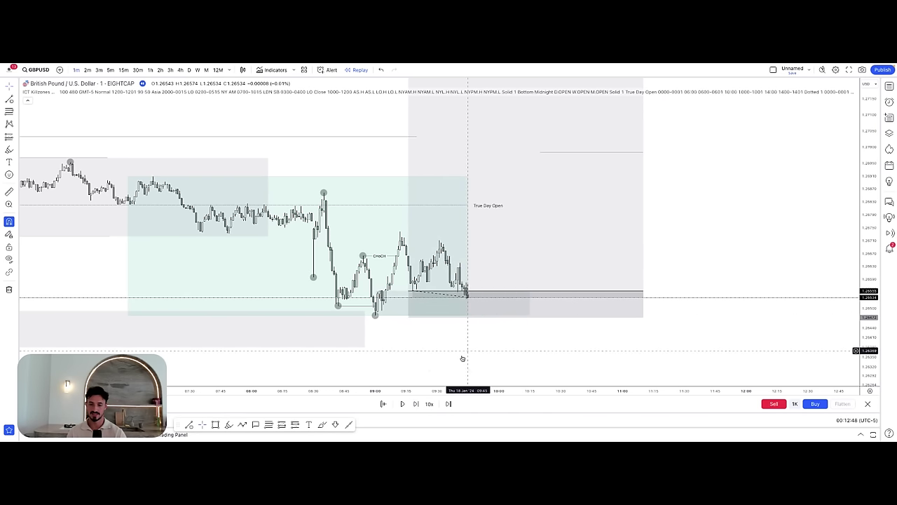
- Mark the 09:12 swing high with a line to about 10:25 and advance the replay to about 10:05
{"action": "left_click", "coordinate": [417, 404]}
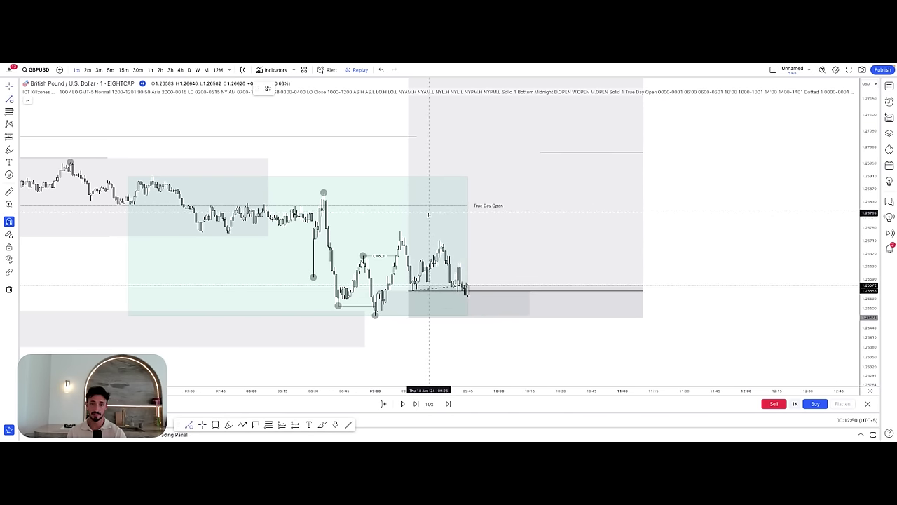
{"action": "left_click", "coordinate": [411, 404]}
{"action": "left_click", "coordinate": [412, 405]}
{"action": "left_click", "coordinate": [412, 405]}
{"action": "left_click", "coordinate": [412, 405]}
{"action": "left_click", "coordinate": [412, 405]}
{"action": "left_click", "coordinate": [412, 405]}
{"action": "left_click", "coordinate": [411, 405]}
{"action": "left_click", "coordinate": [412, 405]}
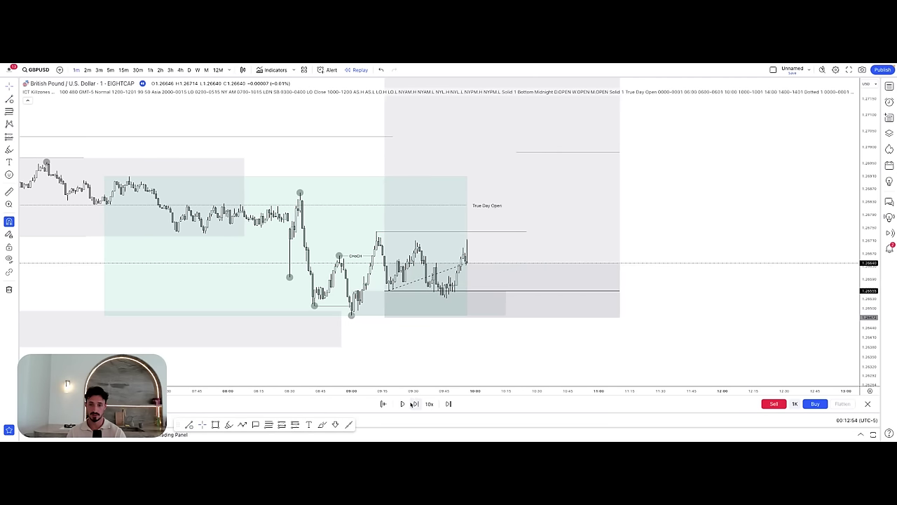
{"action": "left_click", "coordinate": [410, 404]}
{"action": "left_click", "coordinate": [410, 403]}
{"action": "left_click", "coordinate": [411, 404]}
{"action": "left_click", "coordinate": [411, 404]}
{"action": "left_click", "coordinate": [410, 404]}
{"action": "left_click", "coordinate": [410, 404]}
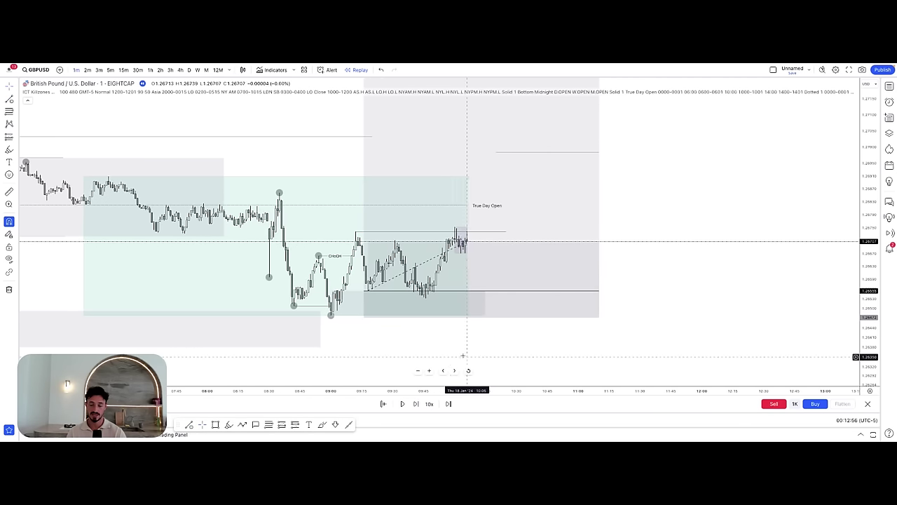
- Advance the replay to about 10:20, beyond the marked 09:12 high
{"action": "left_click", "coordinate": [411, 399]}
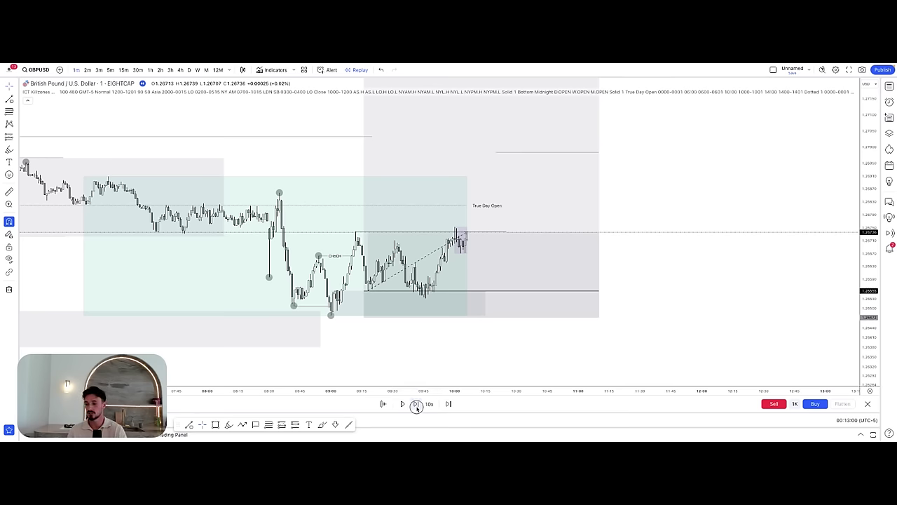
{"action": "left_click", "coordinate": [416, 404]}
{"action": "left_click", "coordinate": [416, 404]}
{"action": "left_click", "coordinate": [416, 403]}
{"action": "left_click", "coordinate": [415, 403]}
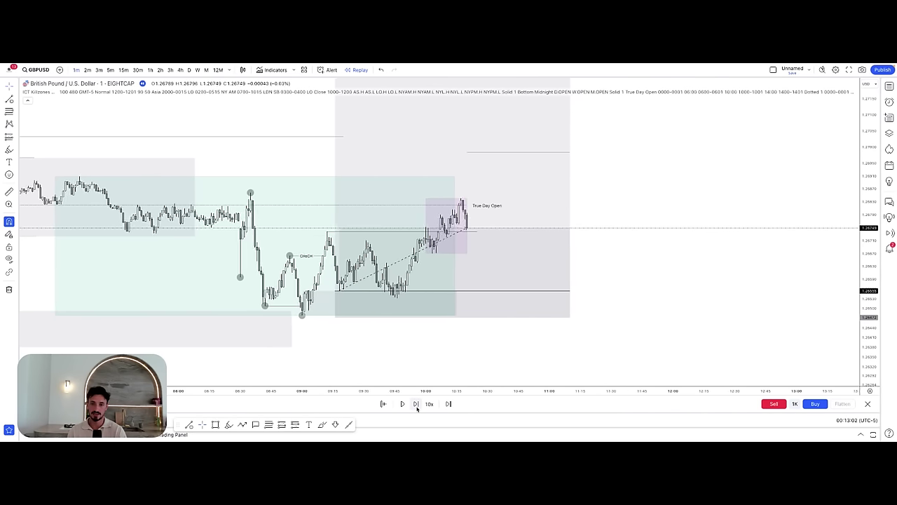
{"action": "left_click", "coordinate": [416, 403]}
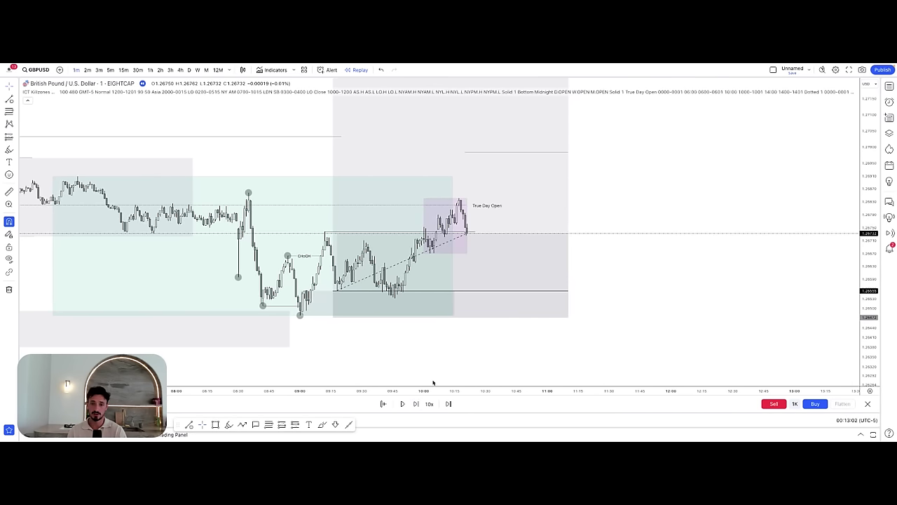
- On the 5-minute chart, widen the long position to end at about 13:20
{"action": "left_click", "coordinate": [110, 69]}
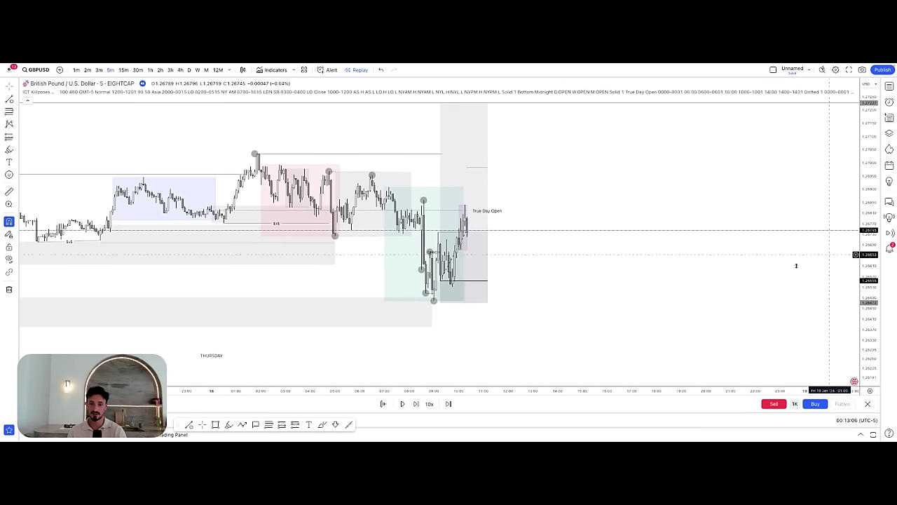
{"action": "left_click_drag", "start_coordinate": [533, 279], "coordinate": [385, 269]}
{"action": "scroll", "coordinate": [393, 280], "scroll_direction": "up", "scroll_amount": 3}
{"action": "left_click_drag", "start_coordinate": [494, 294], "coordinate": [631, 351]}
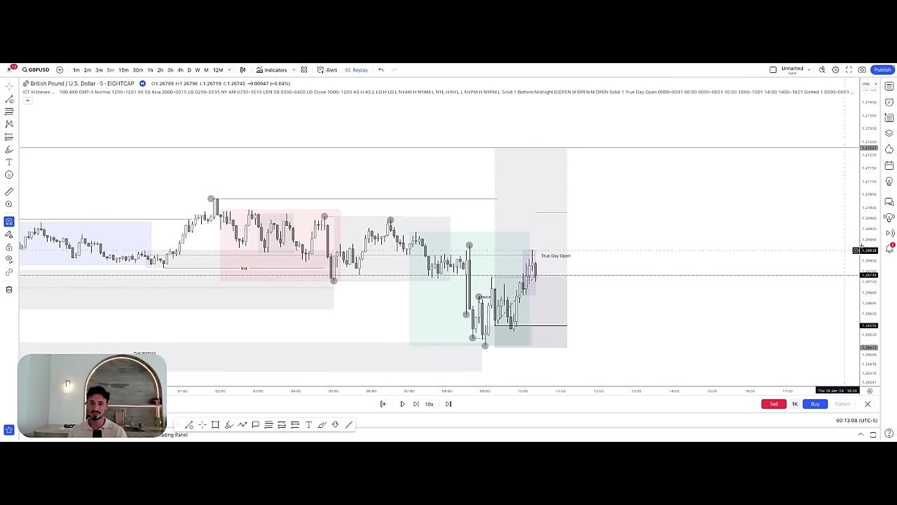
{"action": "left_click_drag", "start_coordinate": [875, 227], "coordinate": [875, 268]}
{"action": "left_click_drag", "start_coordinate": [719, 318], "coordinate": [727, 295]}
{"action": "left_click_drag", "start_coordinate": [574, 284], "coordinate": [658, 293]}
{"action": "left_click", "coordinate": [740, 316]}
{"action": "left_click_drag", "start_coordinate": [739, 316], "coordinate": [657, 313]}
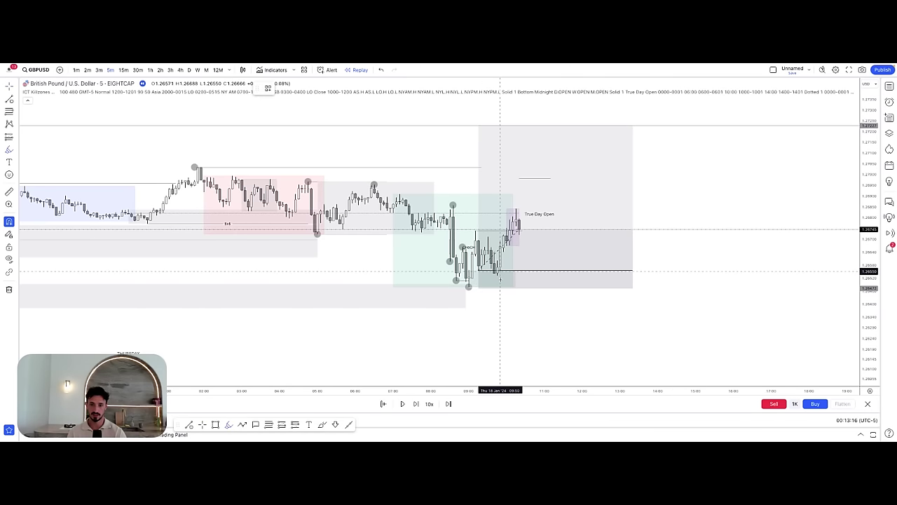
- Advance the replay to about 10:35 and remove the dot placed on the 10:15 swing high
{"action": "left_click", "coordinate": [516, 208]}
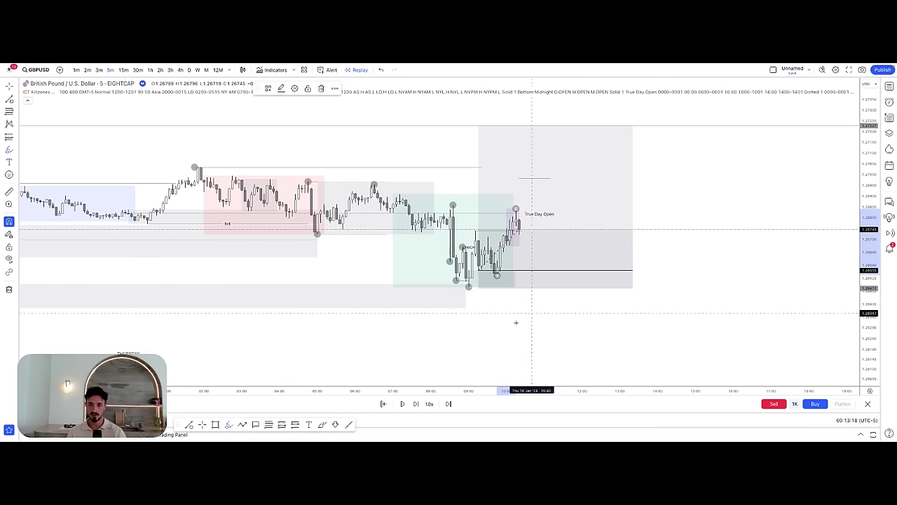
{"action": "left_click", "coordinate": [415, 403]}
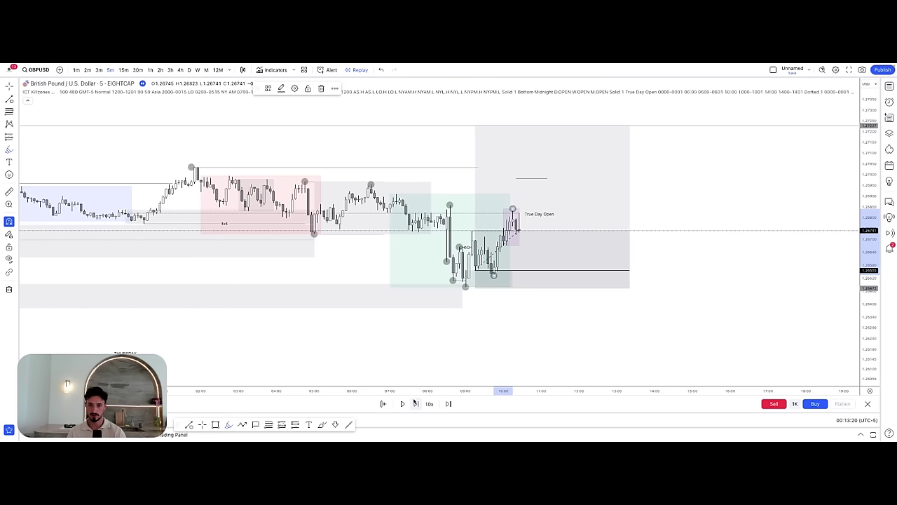
{"action": "left_click", "coordinate": [415, 403]}
{"action": "left_click", "coordinate": [415, 403]}
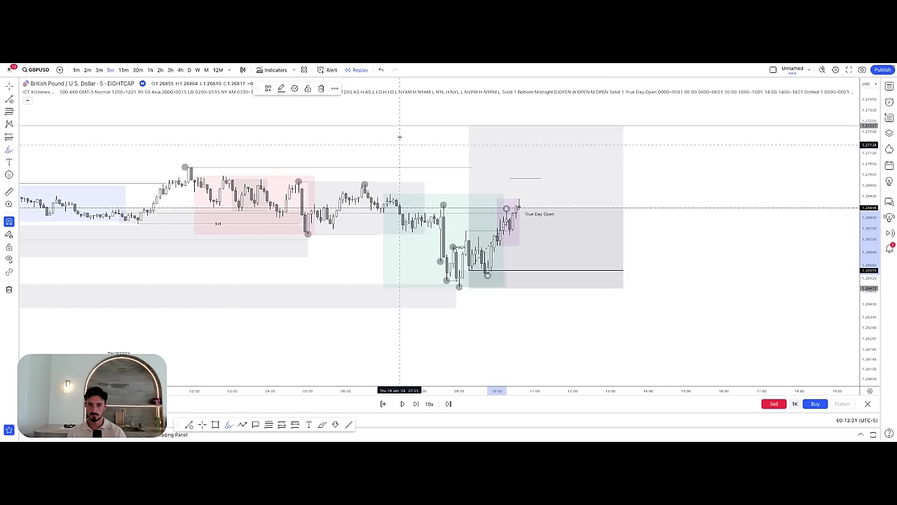
{"action": "left_click", "coordinate": [382, 70]}
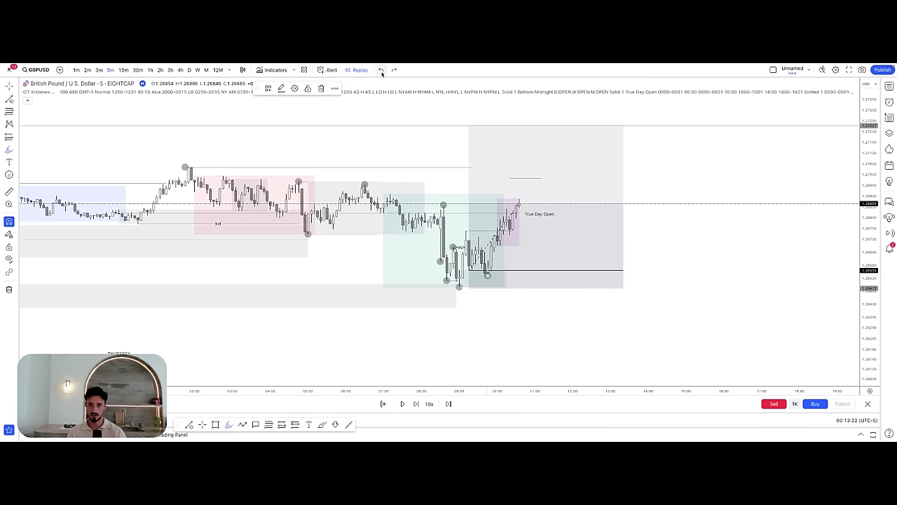
- Advance the replay to about 10:50 and mark the 10:35 swing high with a highlighter dot
{"action": "left_click", "coordinate": [416, 403]}
{"action": "left_click", "coordinate": [416, 403]}
{"action": "left_click", "coordinate": [416, 403]}
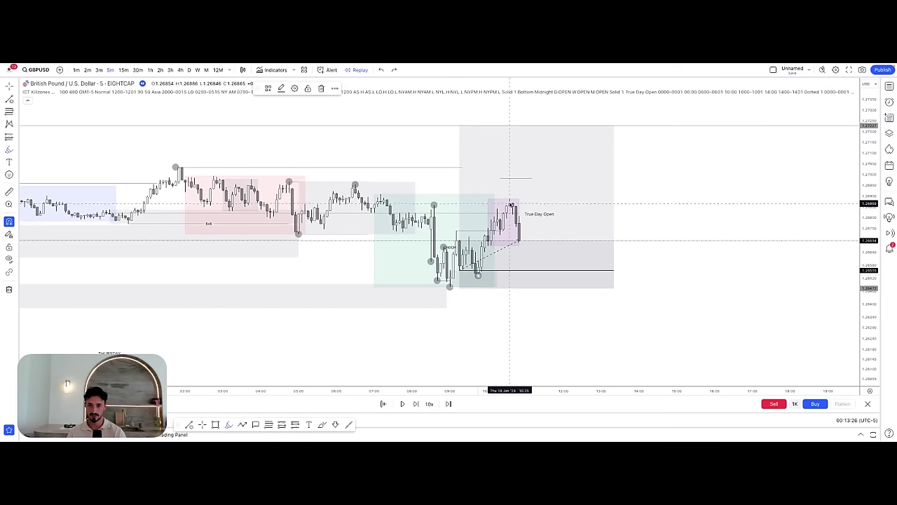
{"action": "left_click", "coordinate": [509, 200]}
- Advance the replay to about 11:40 and mark the 11:35 swing high with a highlighter dot
{"action": "left_click", "coordinate": [416, 403]}
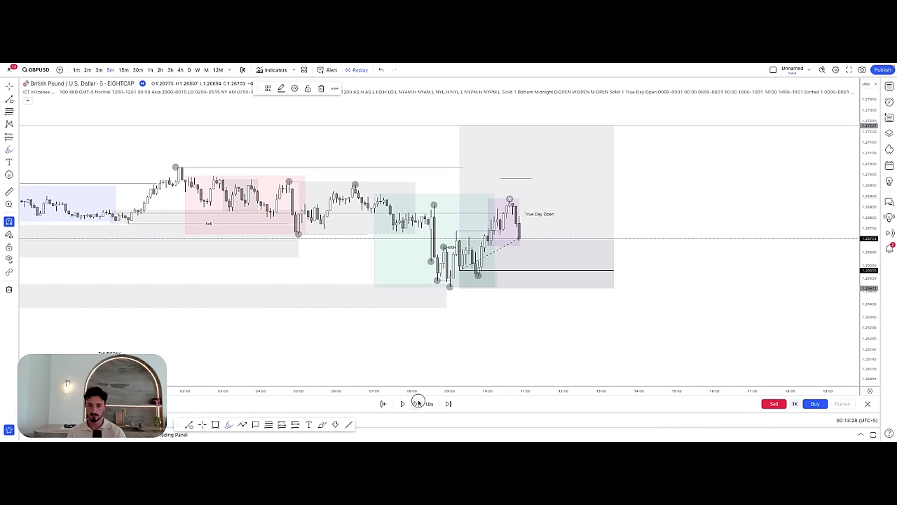
{"action": "left_click", "coordinate": [417, 403]}
{"action": "left_click", "coordinate": [417, 403]}
{"action": "left_click", "coordinate": [417, 403]}
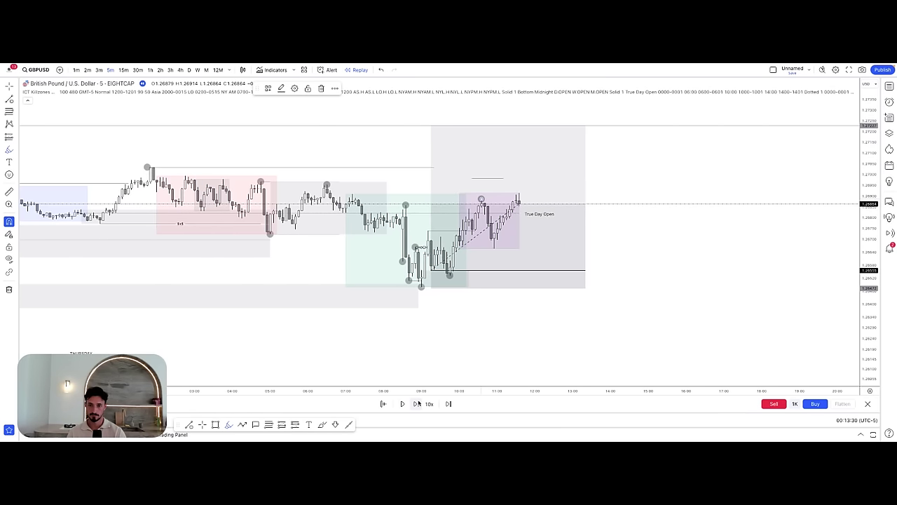
{"action": "left_click", "coordinate": [417, 403]}
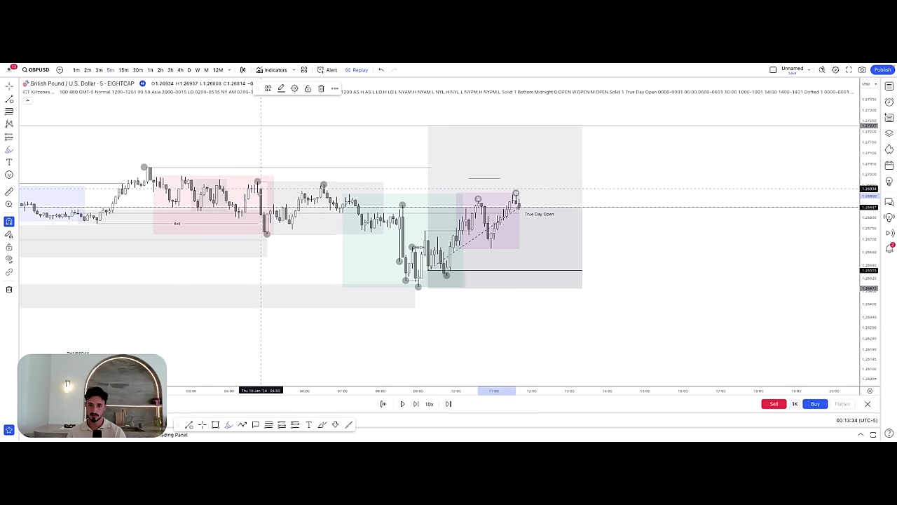
- Draw a horizontal line from the 10:55 swing low to about 12:10
{"action": "left_click", "coordinate": [9, 99]}
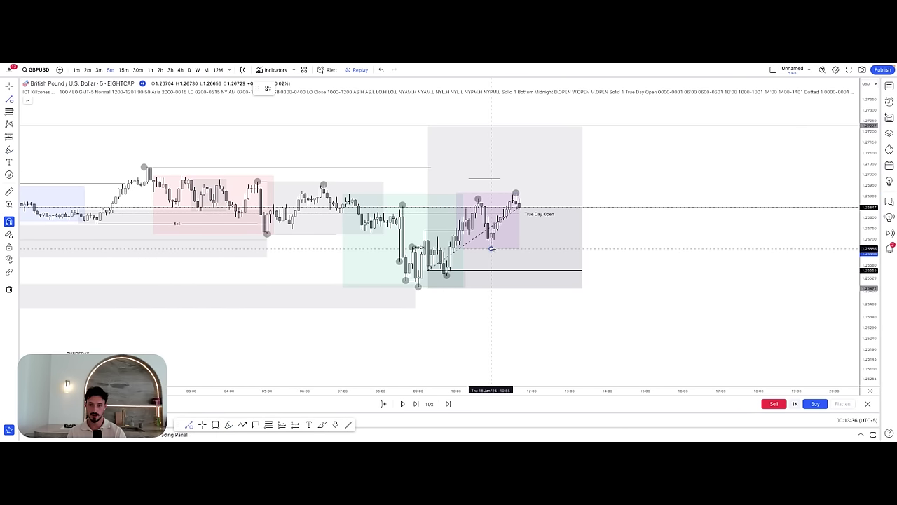
{"action": "left_click", "coordinate": [538, 248]}
{"action": "left_click", "coordinate": [641, 272]}
- Highlight the drop into the 10:55 low and the rally to the 11:35 high, and undo the stroke
{"action": "left_click_drag", "start_coordinate": [868, 311], "coordinate": [867, 195]}
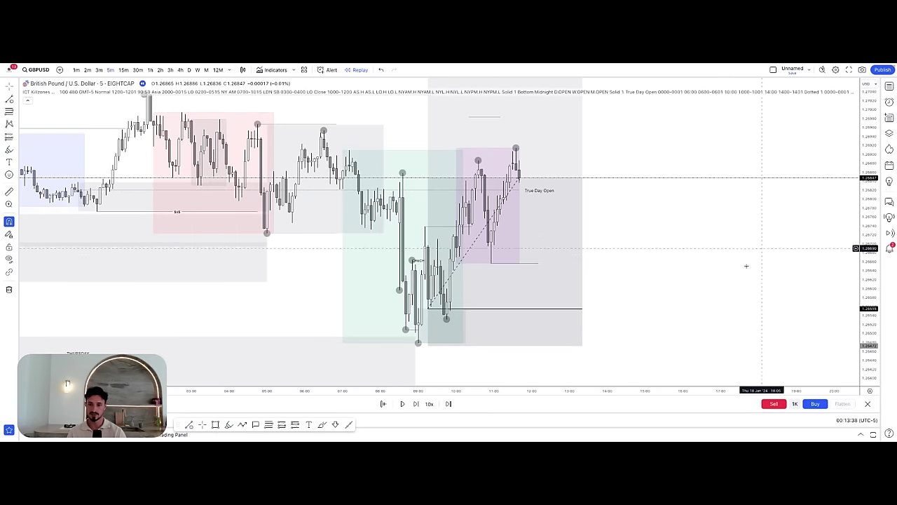
{"action": "left_click_drag", "start_coordinate": [746, 266], "coordinate": [769, 253]}
{"action": "left_click_drag", "start_coordinate": [504, 389], "coordinate": [354, 380]}
{"action": "left_click_drag", "start_coordinate": [627, 315], "coordinate": [664, 315]}
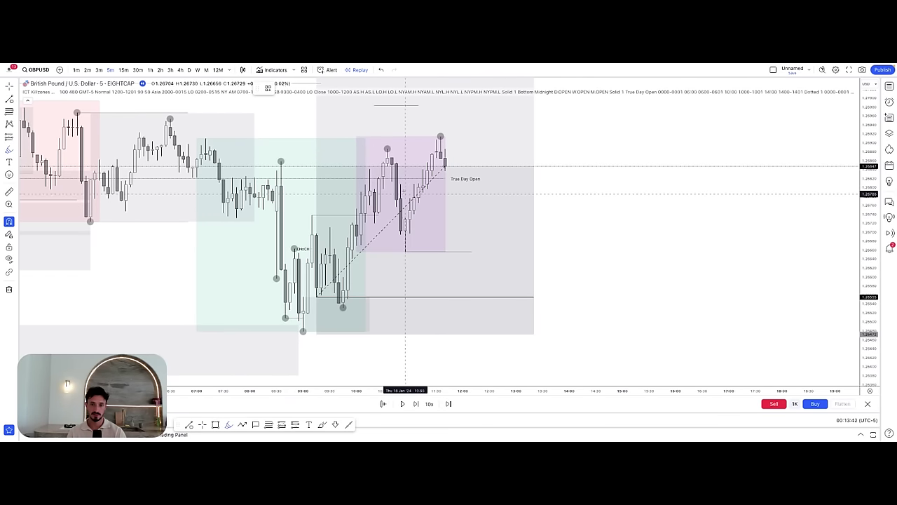
{"action": "mouse_move", "coordinate": [396, 200]}
{"action": "left_mouse_down"}
{"action": "mouse_move", "coordinate": [409, 249]}
{"action": "mouse_move", "coordinate": [440, 136]}
{"action": "left_mouse_up"}
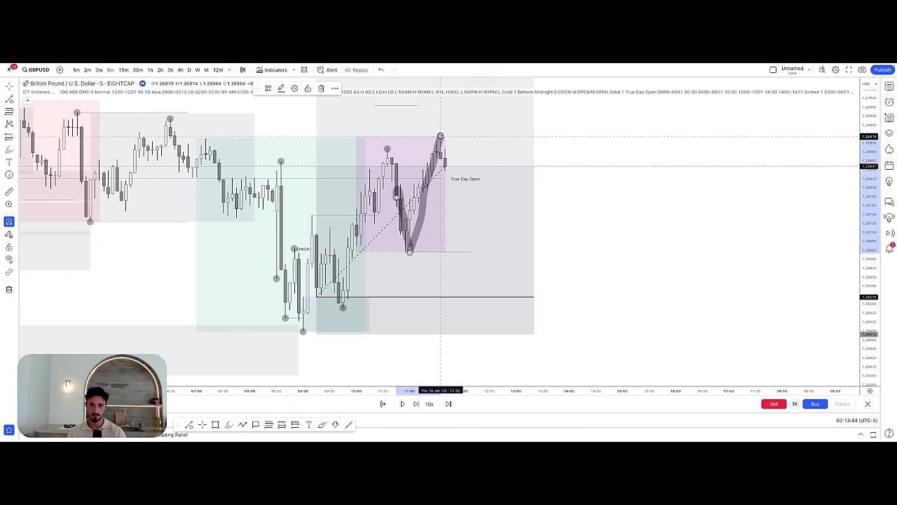
{"action": "left_click", "coordinate": [384, 71]}
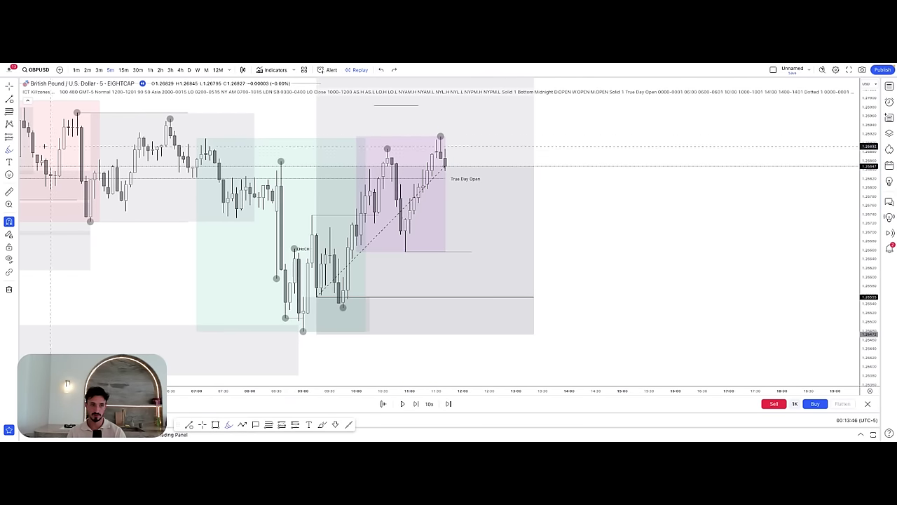
- Draw a demand zone rectangle on the 10:55 candle, from its low at 1.26656 up to 1.26730, extended to about 13:15
{"action": "left_click", "coordinate": [13, 148]}
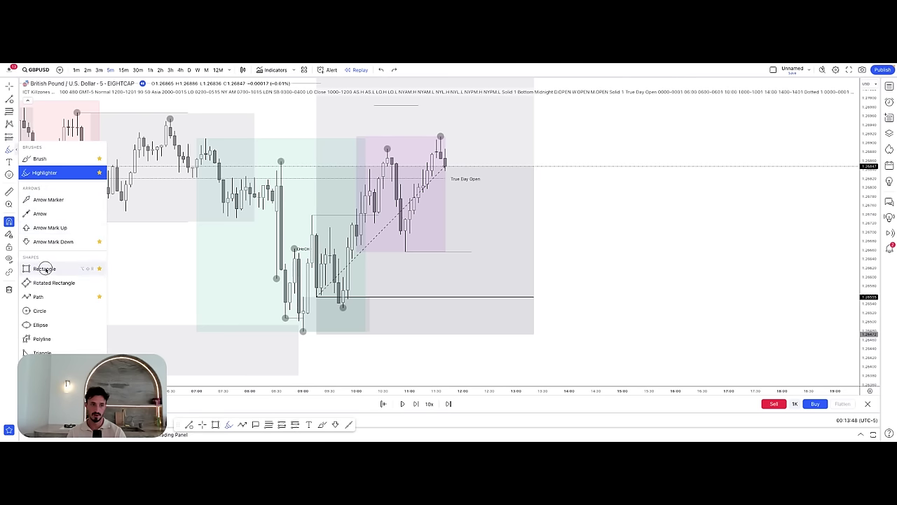
{"action": "left_click", "coordinate": [35, 267]}
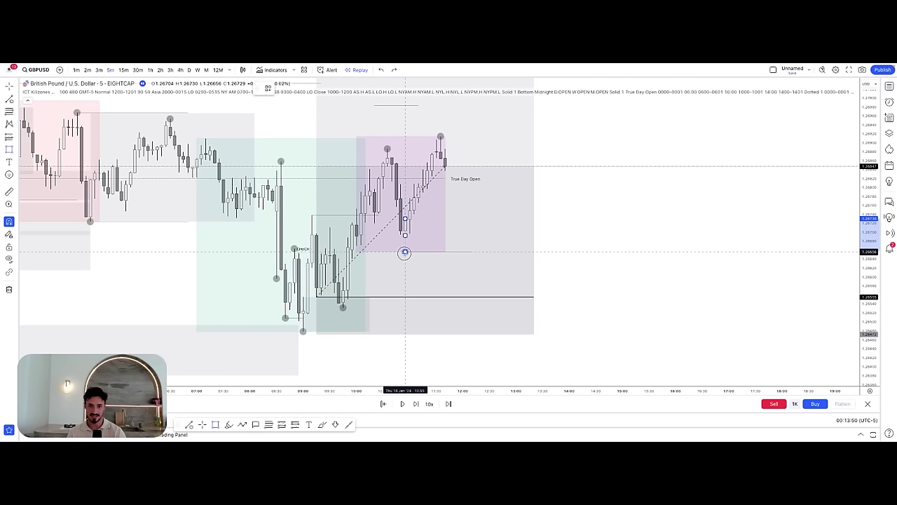
{"action": "left_click", "coordinate": [404, 252]}
{"action": "left_click_drag", "start_coordinate": [405, 236], "coordinate": [530, 238]}
{"action": "left_click_drag", "start_coordinate": [720, 310], "coordinate": [695, 298]}
- Examine the 10:55 demand zone on the 1-minute chart and return to the 5-minute chart
{"action": "left_click", "coordinate": [76, 69]}
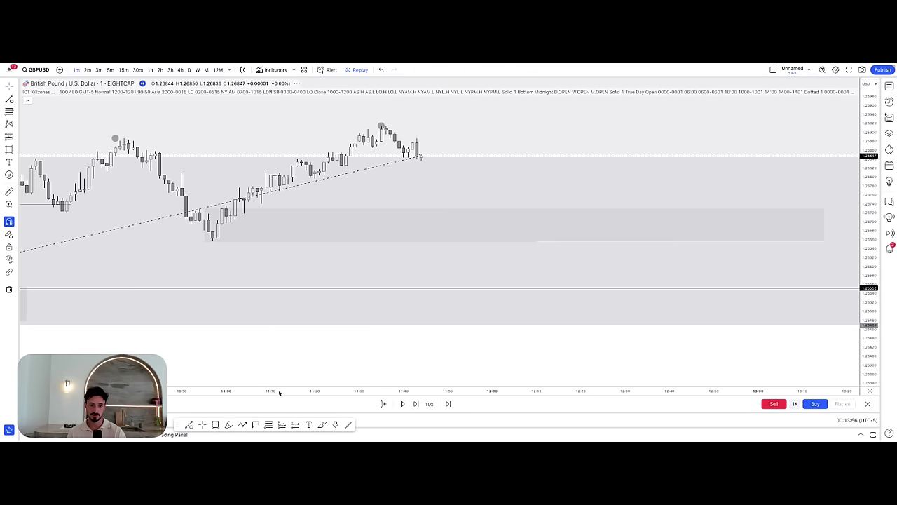
{"action": "left_click_drag", "start_coordinate": [279, 391], "coordinate": [444, 396]}
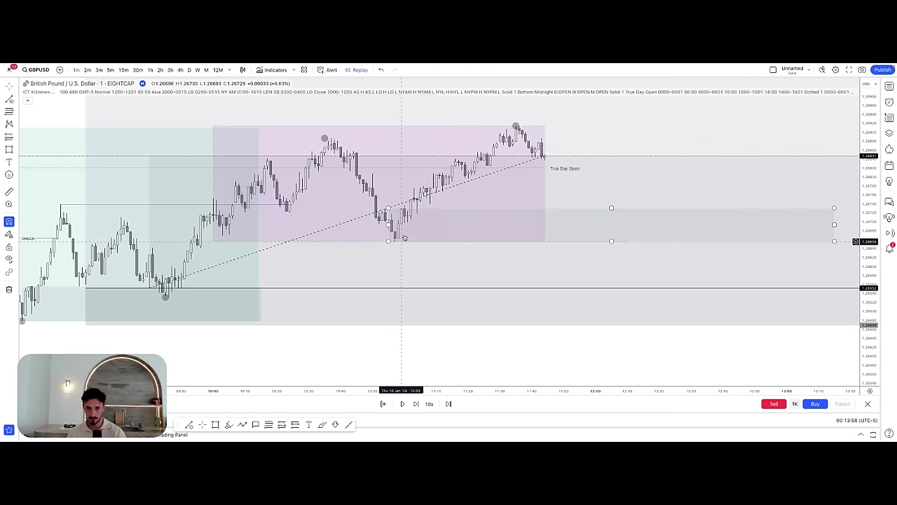
{"action": "left_click", "coordinate": [110, 69]}
{"action": "scroll", "coordinate": [620, 307], "scroll_direction": "down", "scroll_amount": 5}
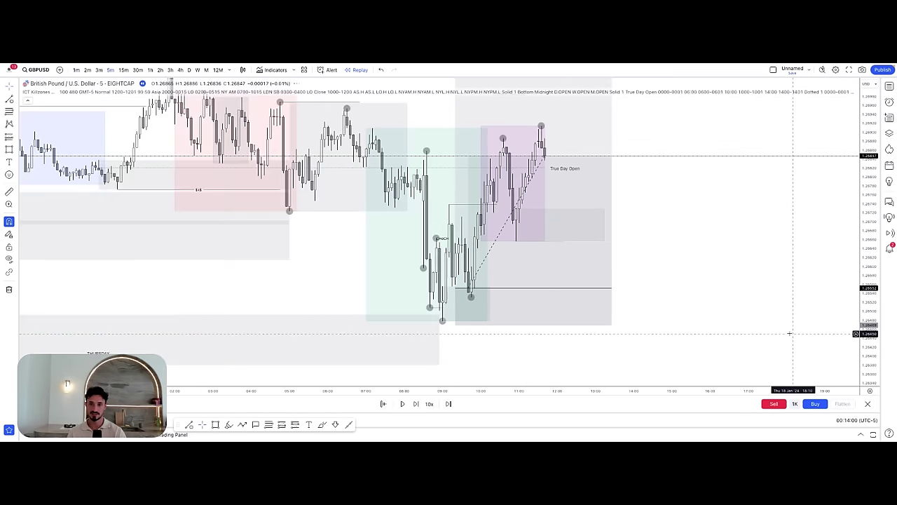
- Add a long position at 11:25 with entry at 1.26730, stop at 1.26653 below the 10:55 zone, and target at 1.27033
{"action": "left_click_drag", "start_coordinate": [754, 238], "coordinate": [635, 297]}
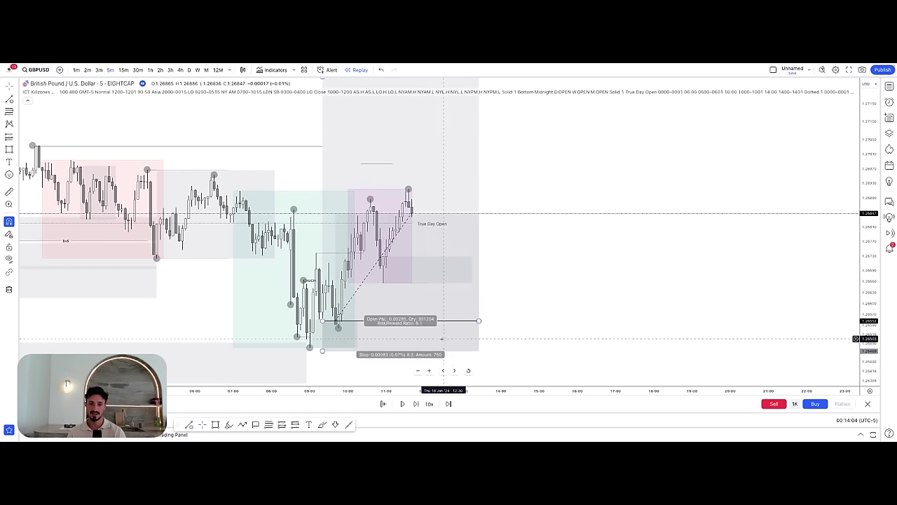
{"action": "left_click", "coordinate": [442, 336]}
{"action": "left_click_drag", "start_coordinate": [560, 311], "coordinate": [559, 329]}
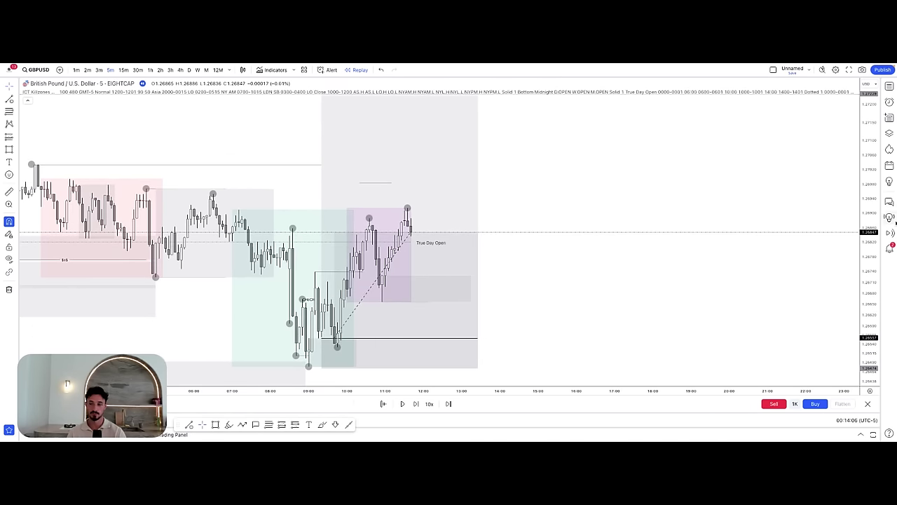
{"action": "left_click_drag", "start_coordinate": [865, 220], "coordinate": [865, 257]}
{"action": "left_click_drag", "start_coordinate": [745, 275], "coordinate": [771, 255]}
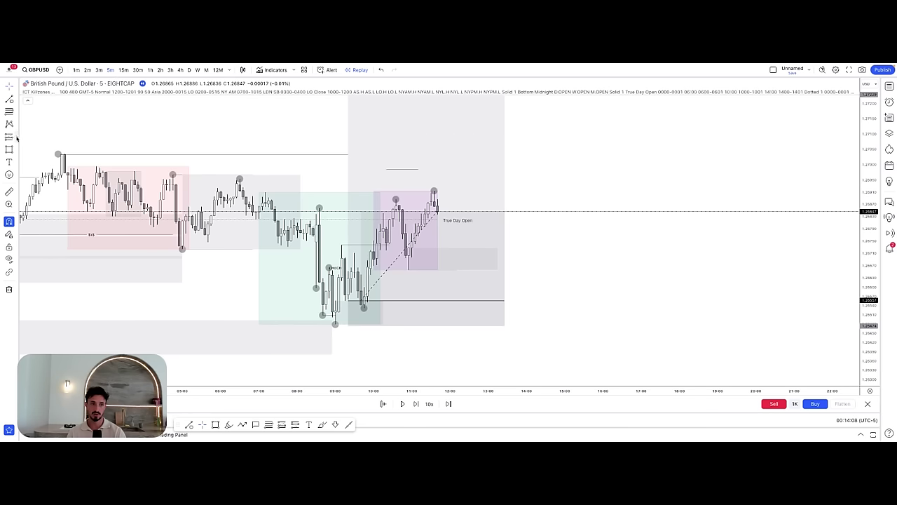
{"action": "left_click", "coordinate": [428, 247]}
{"action": "left_click_drag", "start_coordinate": [428, 288], "coordinate": [427, 272]}
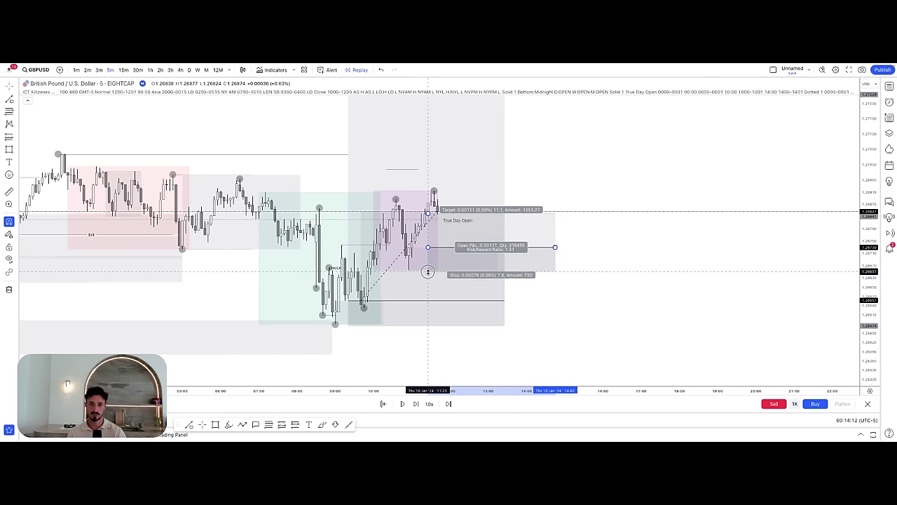
{"action": "left_click_drag", "start_coordinate": [428, 210], "coordinate": [425, 154]}
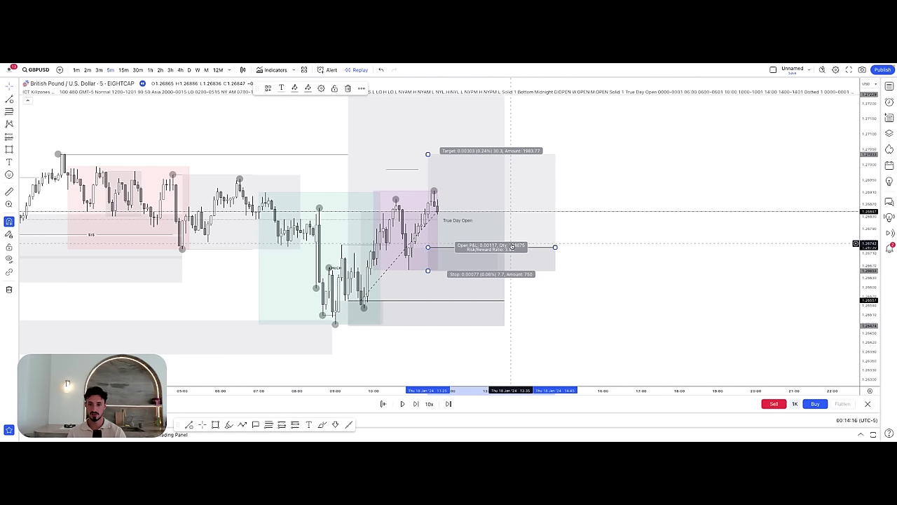
- Measure the price at the second long position's entry beside the 10:55 demand zone
{"action": "left_click", "coordinate": [757, 306]}
{"action": "left_click_drag", "start_coordinate": [867, 326], "coordinate": [867, 287]}
{"action": "left_click_drag", "start_coordinate": [797, 306], "coordinate": [807, 283]}
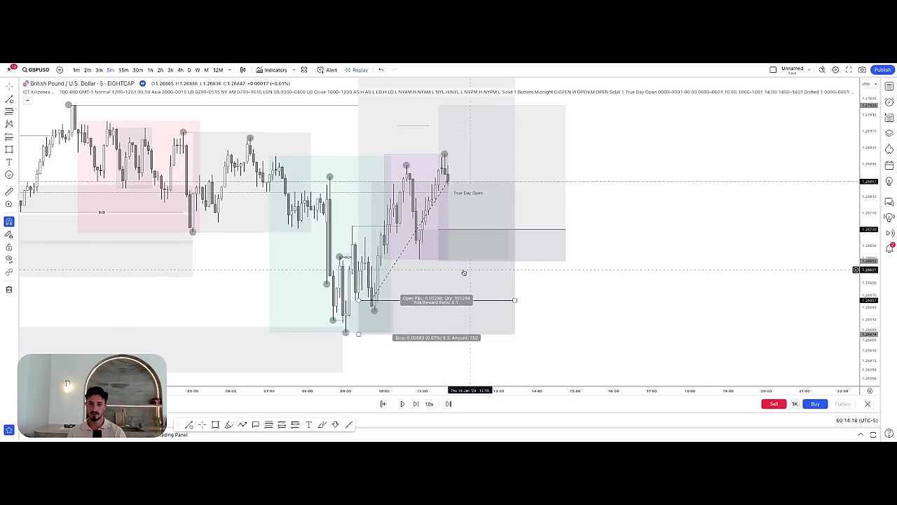
{"action": "left_click", "coordinate": [450, 256]}
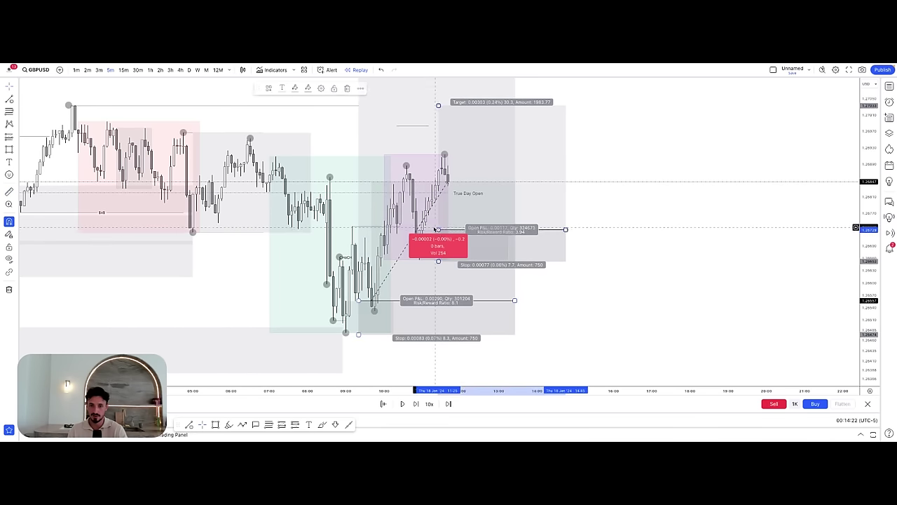
{"action": "left_click", "coordinate": [667, 264]}
- Try a Fib Retracement across the first long position's entry-to-stop range, and delete it
{"action": "left_click", "coordinate": [19, 110]}
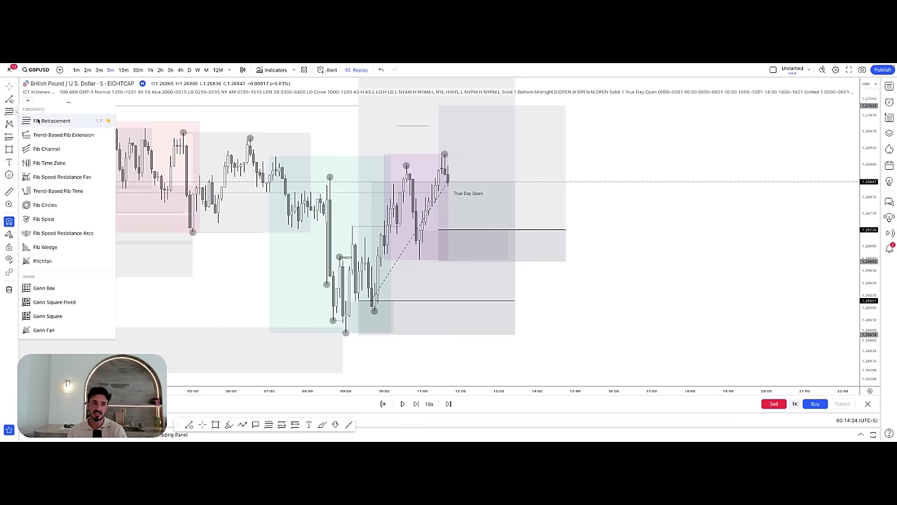
{"action": "left_click", "coordinate": [38, 121]}
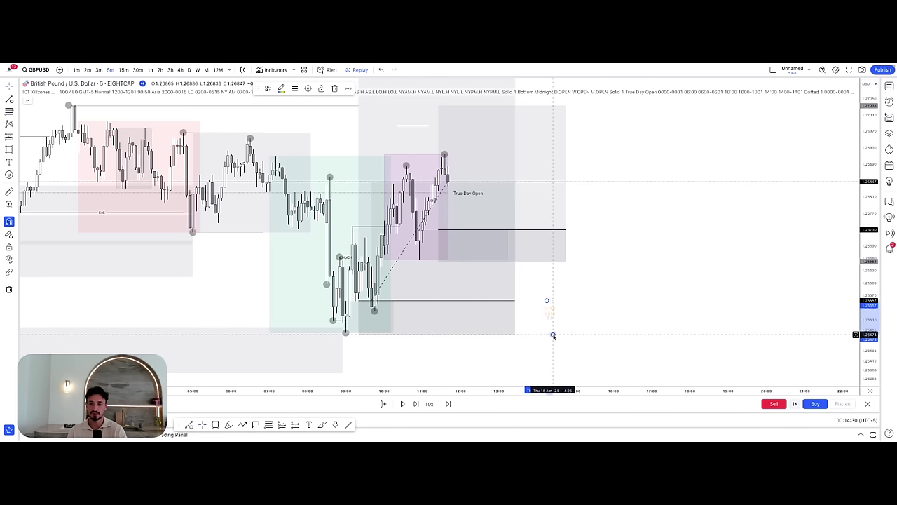
{"action": "key", "text": "BackSpace"}
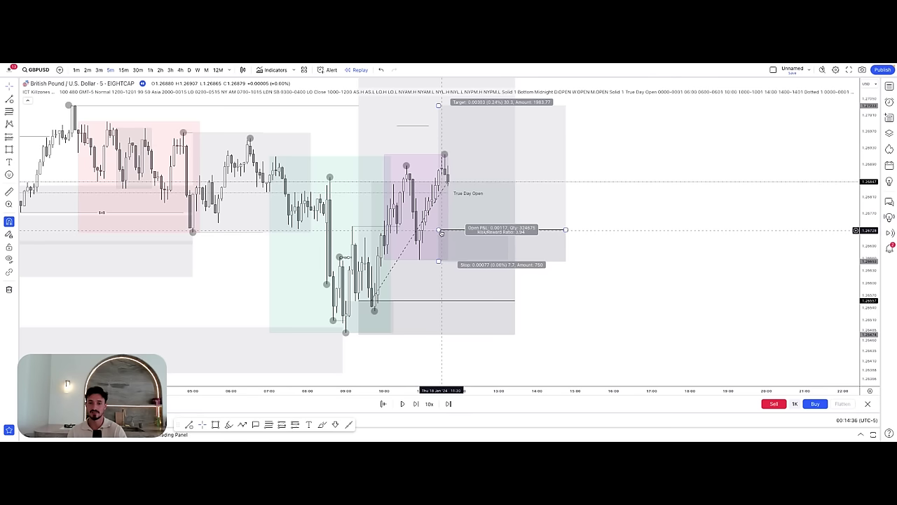
- Lower the second long position's entry to 1.26716, inside the 10:55 demand zone
{"action": "left_click_drag", "start_coordinate": [441, 233], "coordinate": [440, 235]}
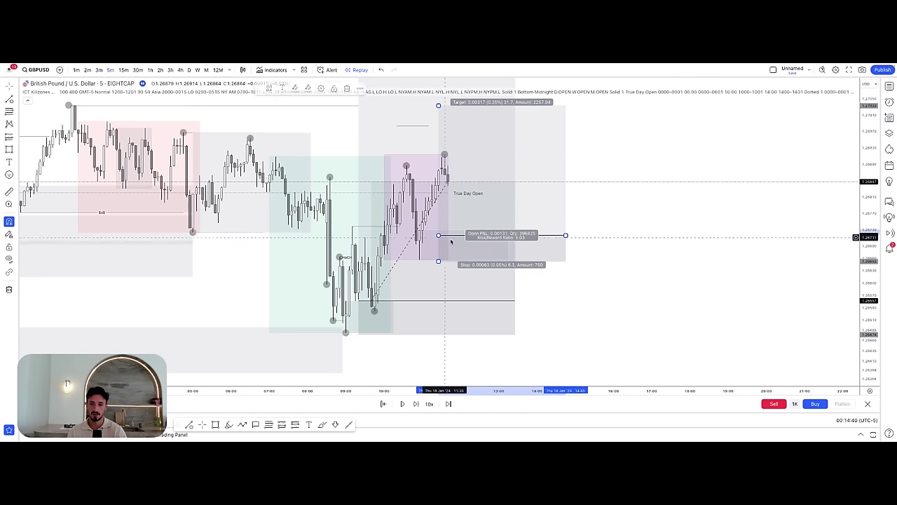
{"action": "left_click", "coordinate": [633, 295]}
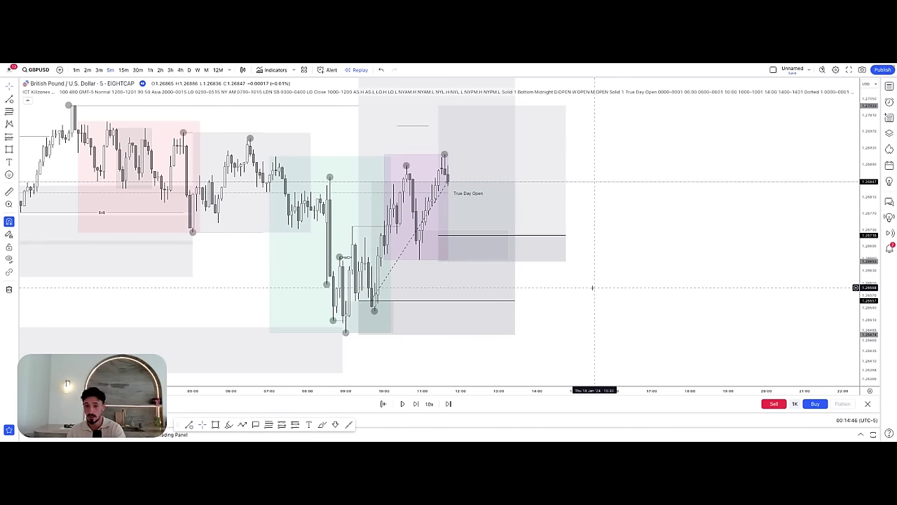
{"action": "left_click_drag", "start_coordinate": [592, 287], "coordinate": [567, 315]}
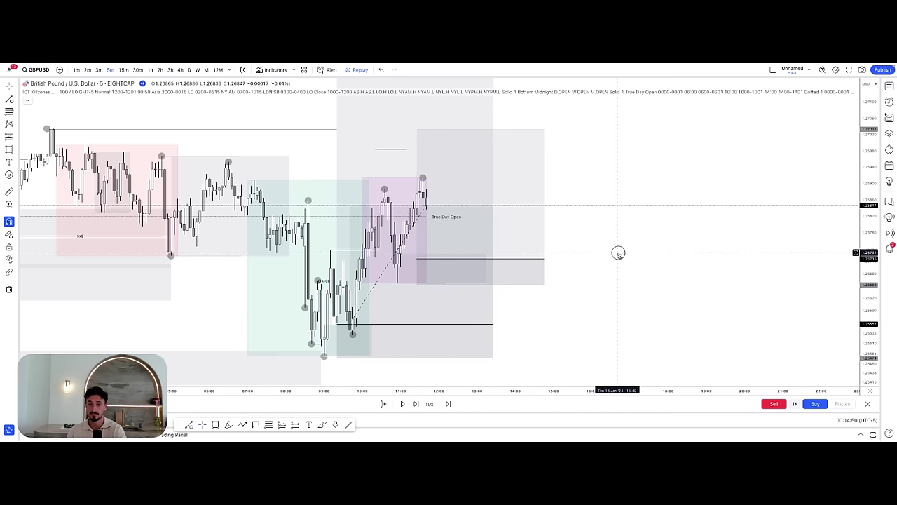
- Advance the replay candle by candle to about 13:10, watching price above the second long entry
{"action": "left_click", "coordinate": [416, 404]}
{"action": "left_click", "coordinate": [416, 405]}
{"action": "left_click", "coordinate": [416, 405]}
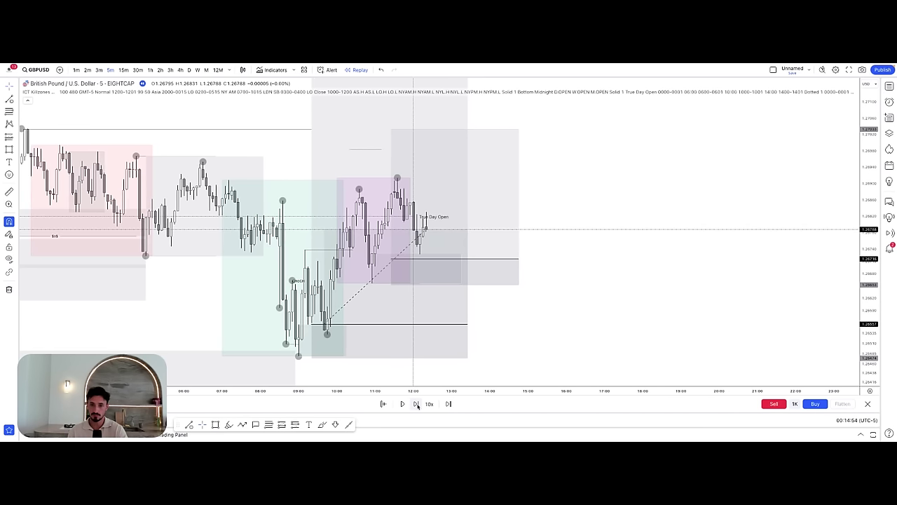
{"action": "left_click", "coordinate": [417, 405]}
{"action": "left_click", "coordinate": [416, 405]}
{"action": "left_click", "coordinate": [417, 405]}
{"action": "left_click", "coordinate": [417, 404]}
{"action": "left_click", "coordinate": [416, 405]}
{"action": "left_click", "coordinate": [416, 404]}
{"action": "left_click", "coordinate": [416, 404]}
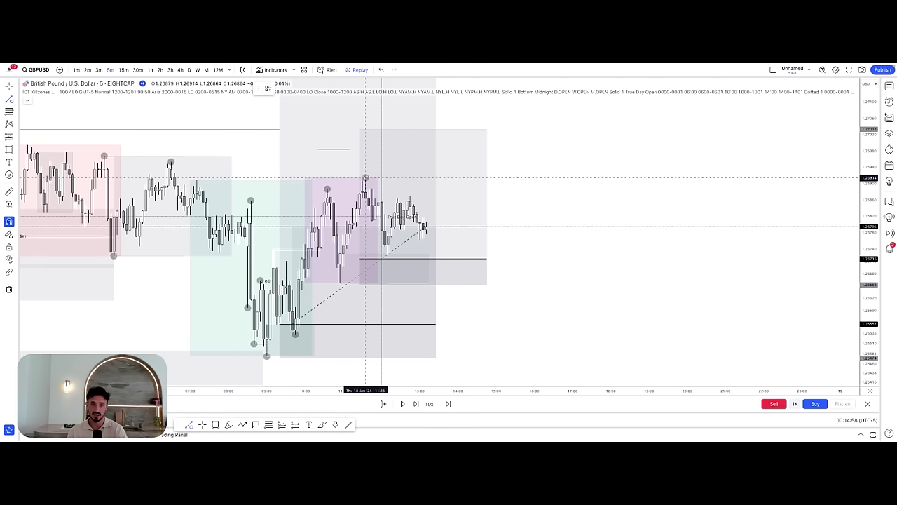
- Mark the 11:35 swing high with a line to about 14:10 and advance the replay to about 13:45
{"action": "left_click_drag", "start_coordinate": [365, 177], "coordinate": [463, 177]}
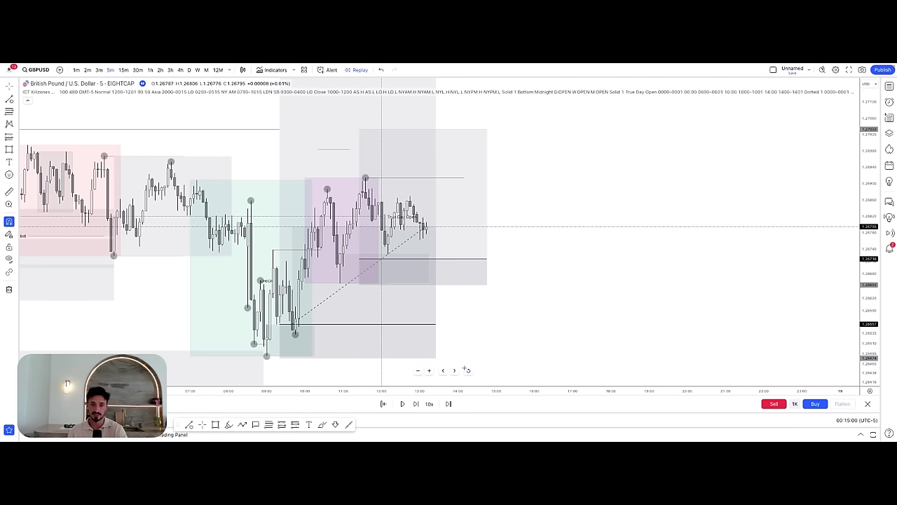
{"action": "left_click", "coordinate": [417, 405]}
{"action": "left_click", "coordinate": [416, 405]}
{"action": "left_click", "coordinate": [417, 404]}
{"action": "left_click", "coordinate": [416, 404]}
{"action": "left_click", "coordinate": [416, 405]}
{"action": "left_click", "coordinate": [416, 404]}
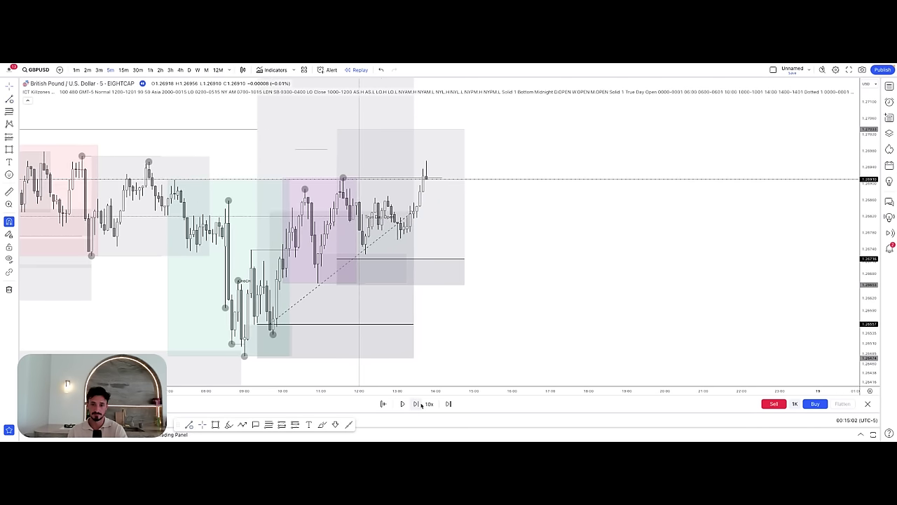
- Fine-tune the second long position's entry level inside the 10:55 demand zone
{"action": "left_click_drag", "start_coordinate": [540, 297], "coordinate": [554, 312]}
{"action": "left_click", "coordinate": [350, 274]}
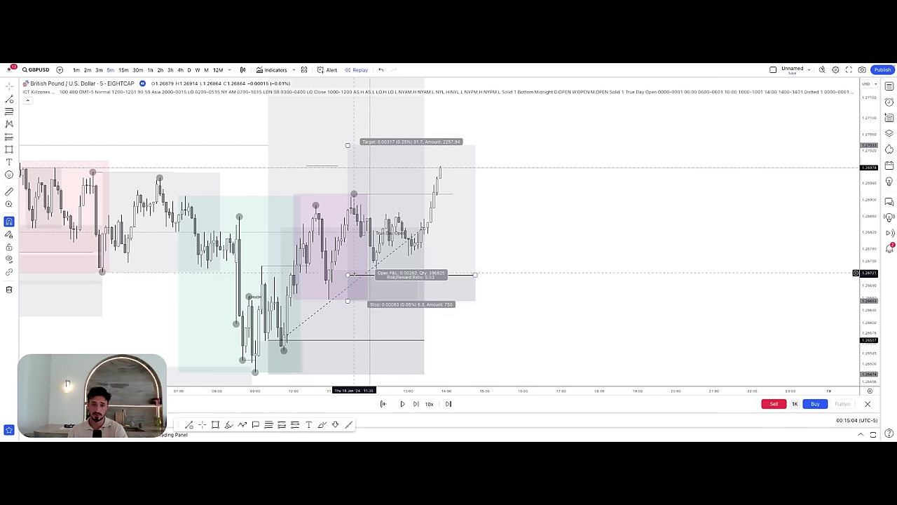
{"action": "left_click_drag", "start_coordinate": [349, 275], "coordinate": [348, 275]}
{"action": "left_click", "coordinate": [504, 315]}
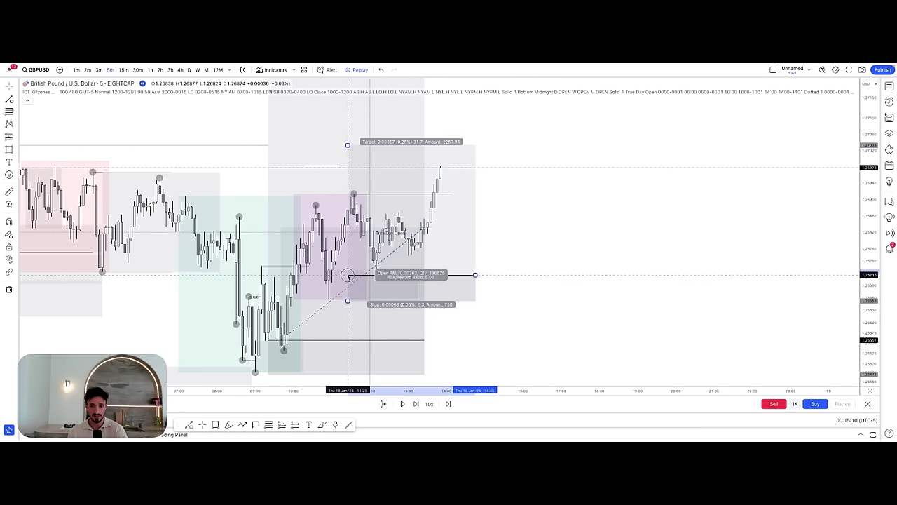
{"action": "left_click", "coordinate": [551, 282]}
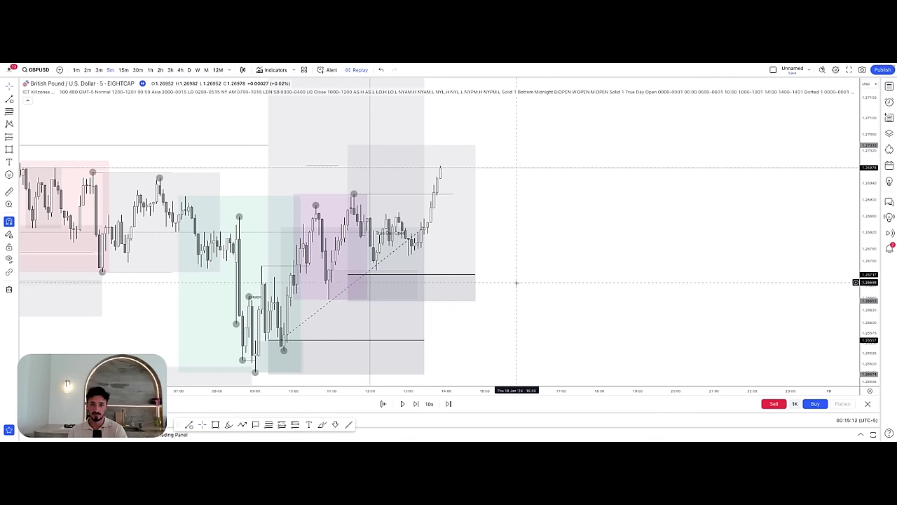
- Advance the replay to about 14:05 and extend the line starting at 10:20 to the swing high near 13:55
{"action": "left_click_drag", "start_coordinate": [546, 308], "coordinate": [549, 307]}
{"action": "left_click", "coordinate": [417, 404]}
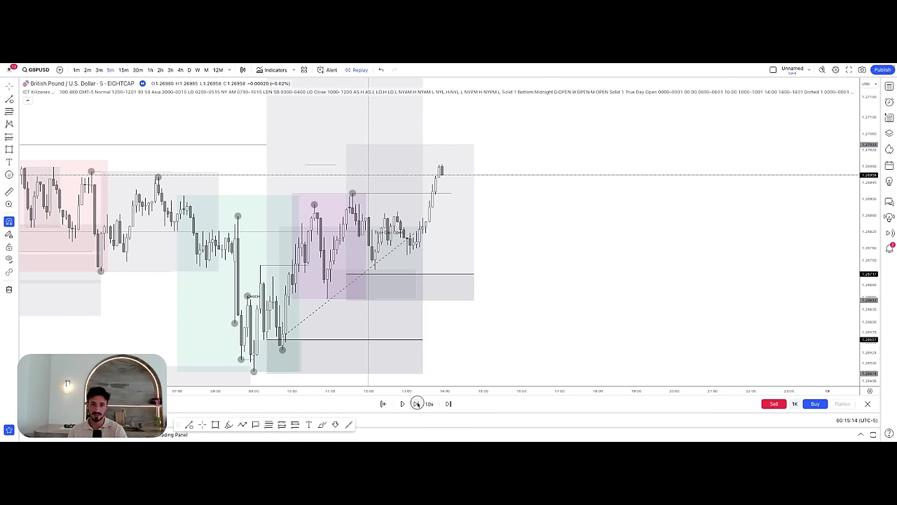
{"action": "left_click", "coordinate": [417, 404]}
{"action": "left_click", "coordinate": [417, 403]}
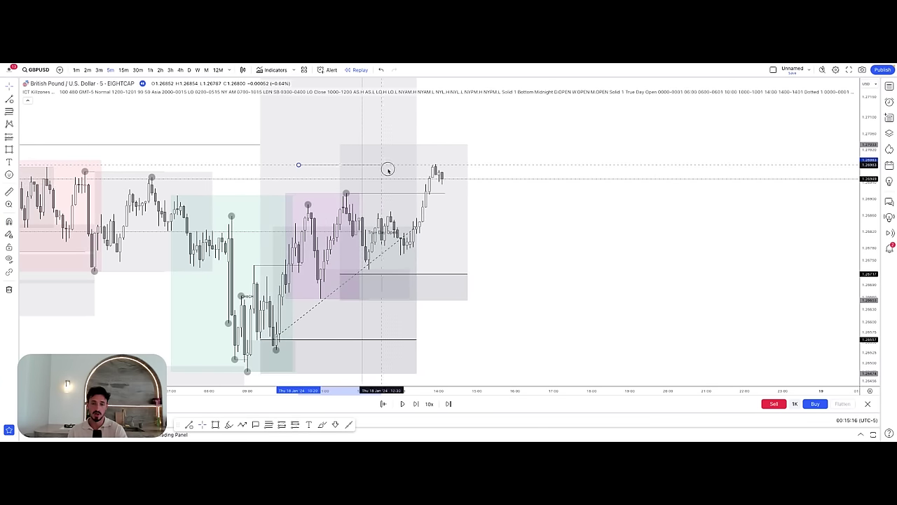
{"action": "left_click", "coordinate": [434, 165]}
{"action": "left_click_drag", "start_coordinate": [236, 184], "coordinate": [243, 175]}
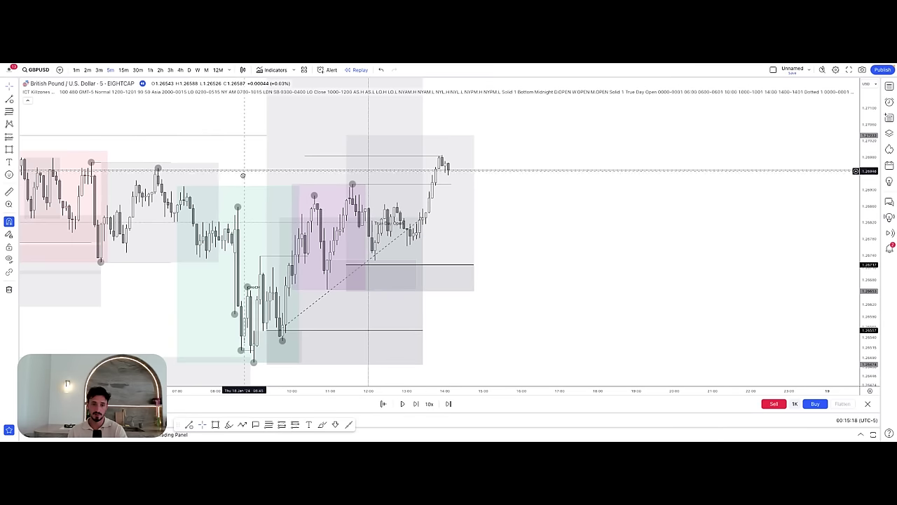
- Delete the second long position, the one planned from the 10:55 demand zone
{"action": "left_click", "coordinate": [284, 228]}
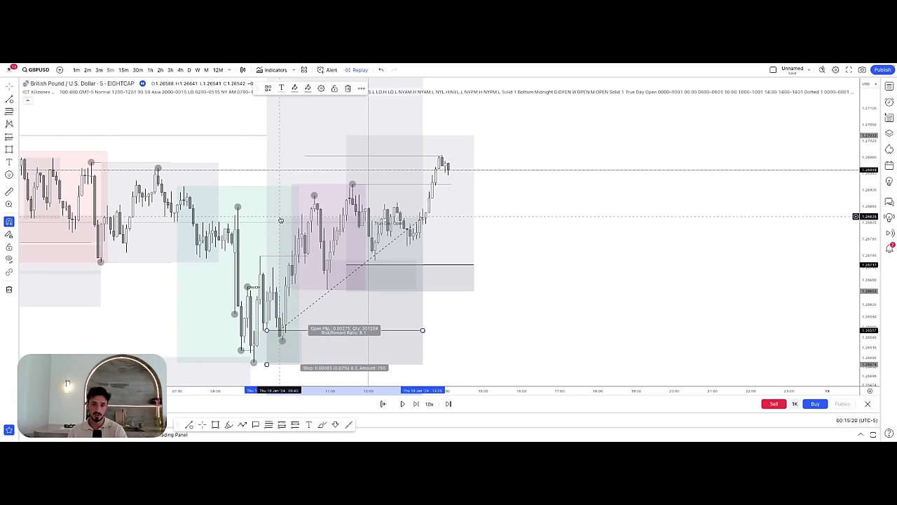
{"action": "left_click", "coordinate": [470, 255]}
{"action": "key", "text": "Delete"}
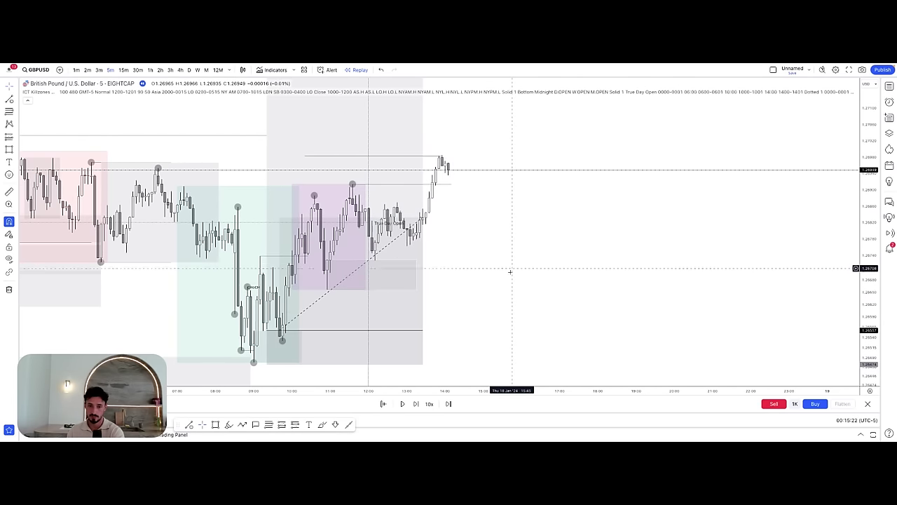
- Lower the remaining long position's target to 1.26982, at the line on the swing high near 13:55
{"action": "left_click", "coordinate": [419, 281]}
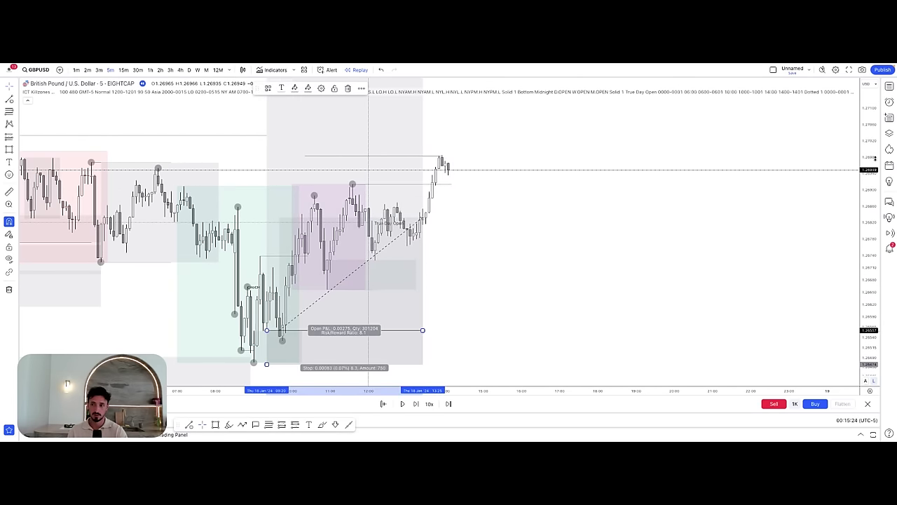
{"action": "left_click_drag", "start_coordinate": [875, 159], "coordinate": [874, 278]}
{"action": "left_click_drag", "start_coordinate": [267, 131], "coordinate": [267, 188]}
{"action": "left_click", "coordinate": [500, 225]}
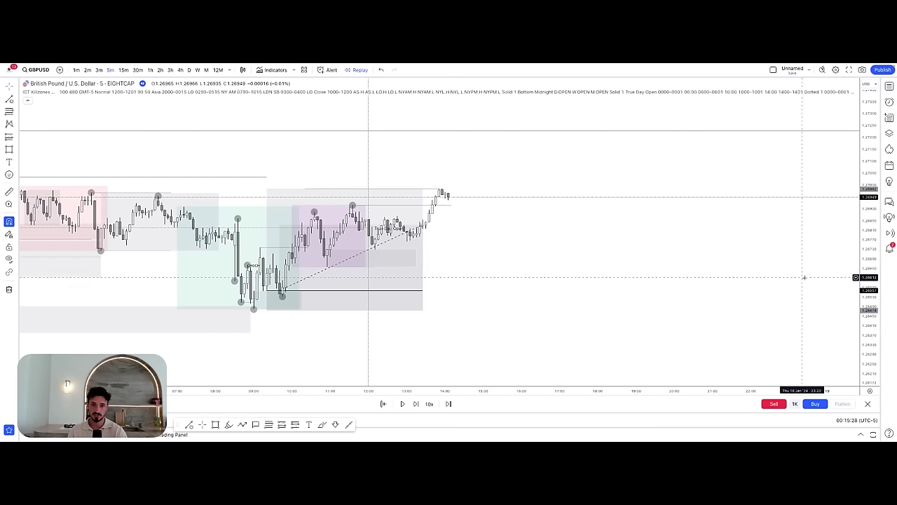
- Extend the 1.27033 horizontal line above the current highs to about 14:45
{"action": "left_click_drag", "start_coordinate": [869, 277], "coordinate": [869, 121]}
{"action": "left_click_drag", "start_coordinate": [707, 189], "coordinate": [708, 174]}
{"action": "left_click_drag", "start_coordinate": [560, 217], "coordinate": [542, 225]}
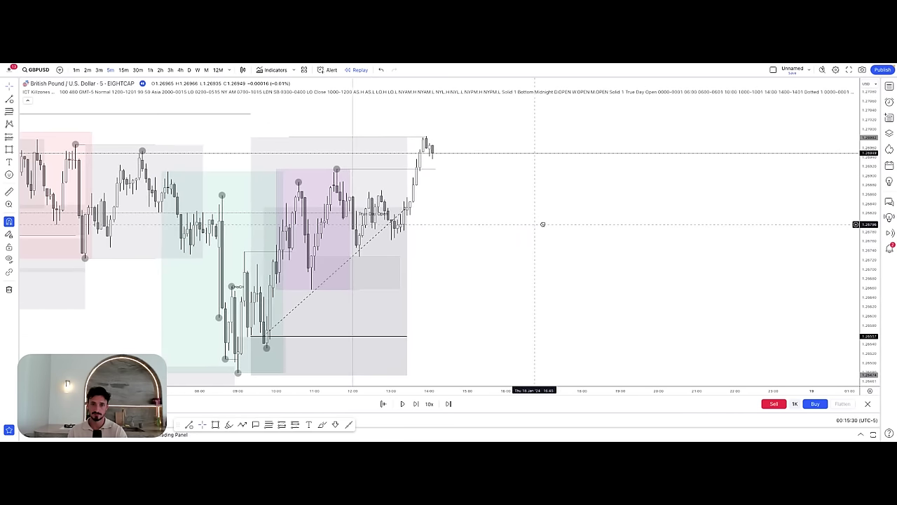
{"action": "left_click_drag", "start_coordinate": [874, 190], "coordinate": [871, 256]}
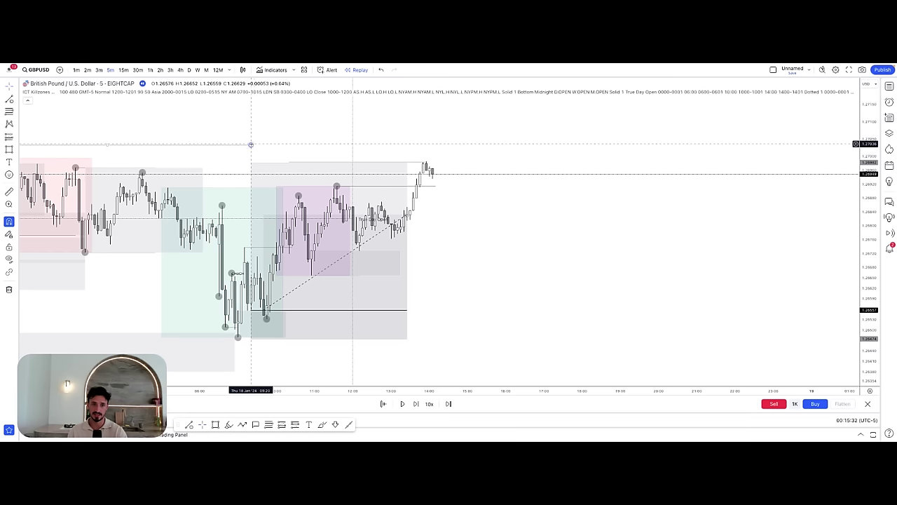
{"action": "left_click_drag", "start_coordinate": [251, 144], "coordinate": [458, 145]}
{"action": "left_click", "coordinate": [446, 158]}
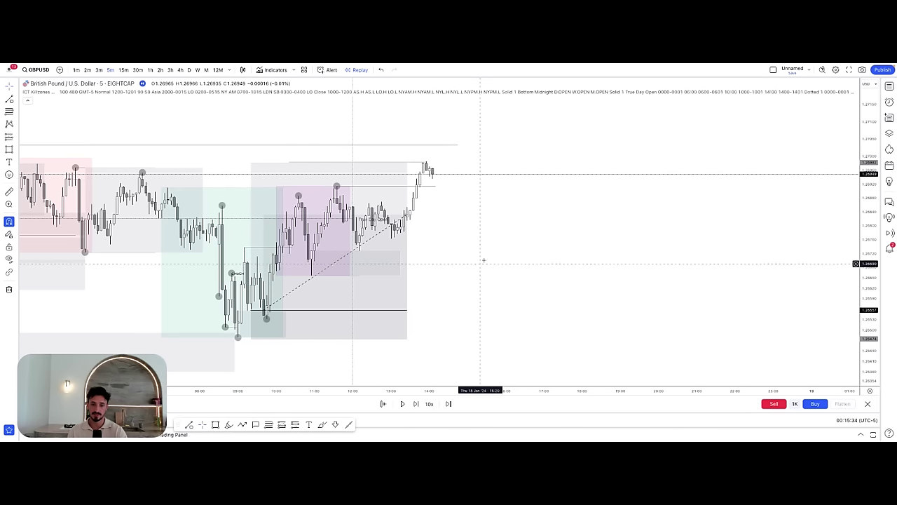
- Advance the replay candle by candle to about 16:30, following price towards the 1.27033 line
{"action": "left_click", "coordinate": [415, 404]}
{"action": "left_click", "coordinate": [416, 404]}
{"action": "left_click", "coordinate": [416, 403]}
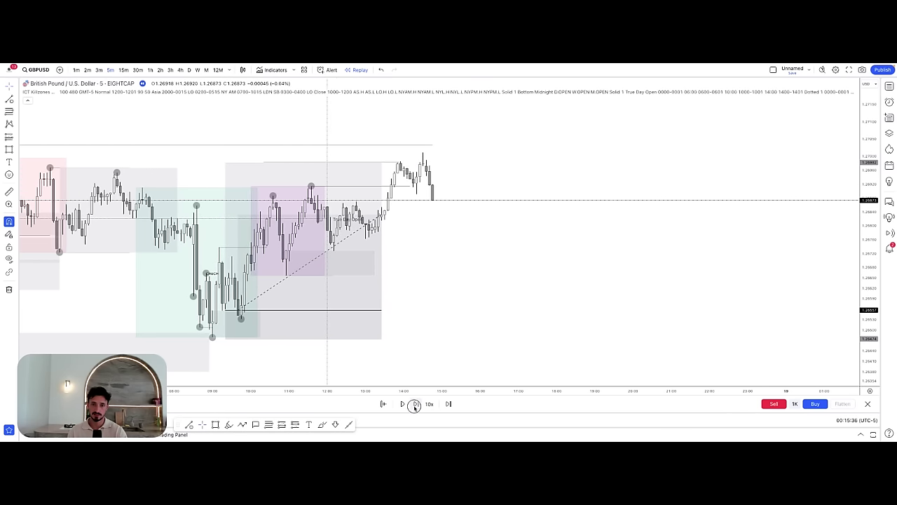
{"action": "left_click", "coordinate": [416, 404]}
{"action": "left_click", "coordinate": [415, 403]}
{"action": "left_click", "coordinate": [416, 403]}
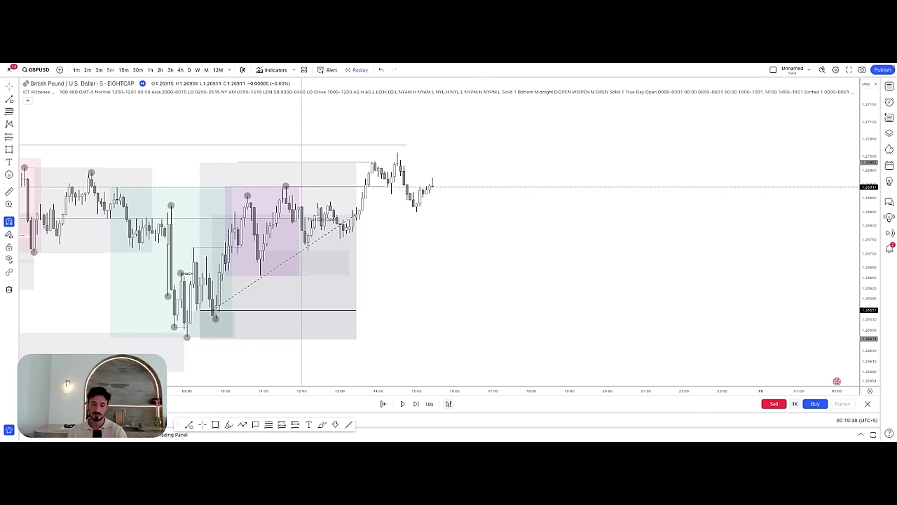
{"action": "left_click", "coordinate": [416, 404]}
{"action": "left_click", "coordinate": [416, 403]}
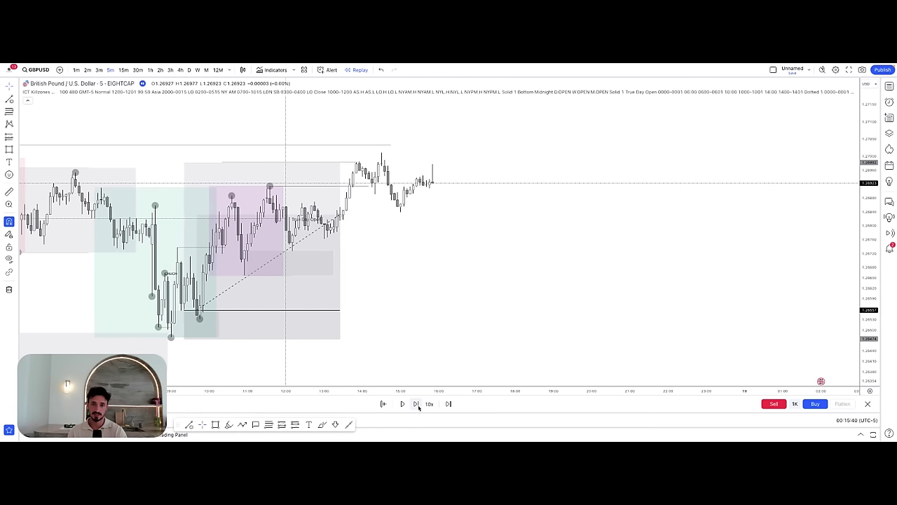
{"action": "left_click", "coordinate": [417, 404]}
{"action": "left_click", "coordinate": [417, 404]}
{"action": "left_click", "coordinate": [417, 404]}
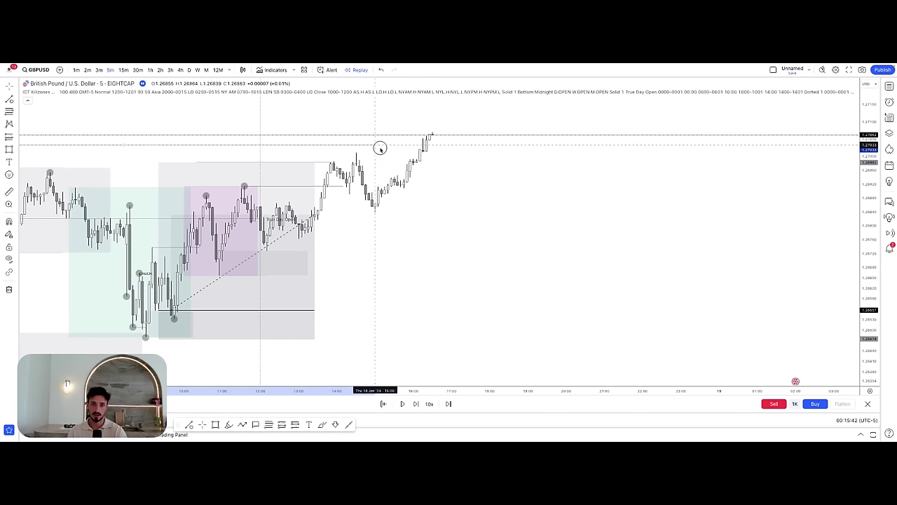
- Raise the long position's target first to the 1.27033 line and from there to the upper horizontal line at 1.27228
{"action": "left_click", "coordinate": [173, 166]}
{"action": "left_click_drag", "start_coordinate": [174, 166], "coordinate": [163, 145]}
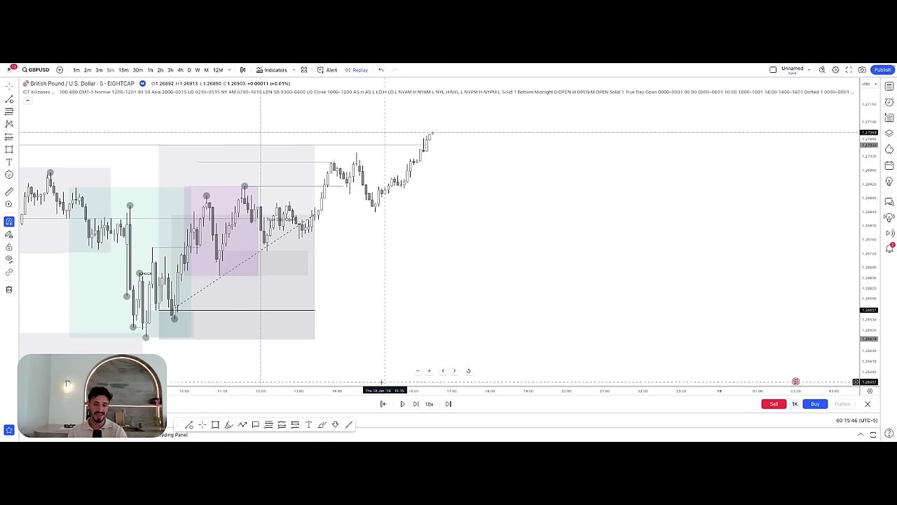
{"action": "left_click_drag", "start_coordinate": [380, 392], "coordinate": [635, 398]}
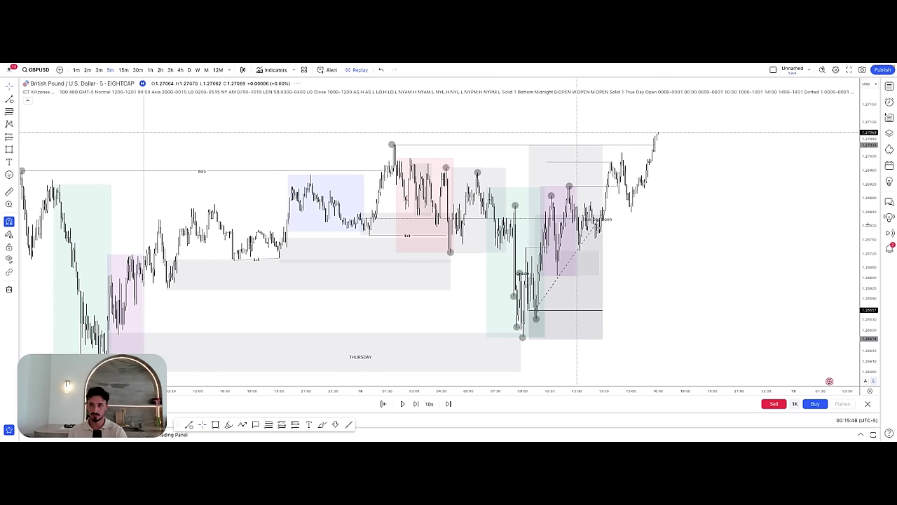
{"action": "left_click_drag", "start_coordinate": [868, 224], "coordinate": [867, 285]}
{"action": "left_click_drag", "start_coordinate": [582, 389], "coordinate": [623, 390]}
{"action": "left_click_drag", "start_coordinate": [656, 268], "coordinate": [570, 282]}
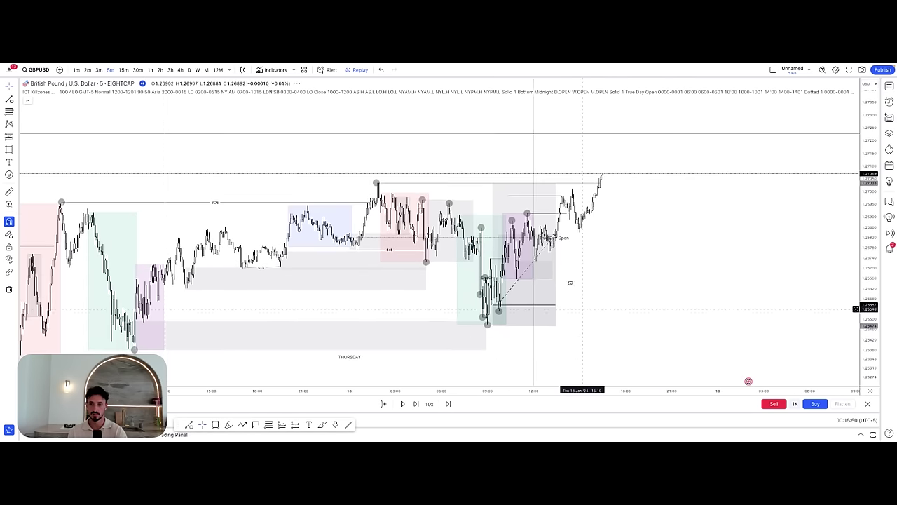
{"action": "left_click", "coordinate": [544, 266]}
{"action": "left_click_drag", "start_coordinate": [493, 184], "coordinate": [493, 133]}
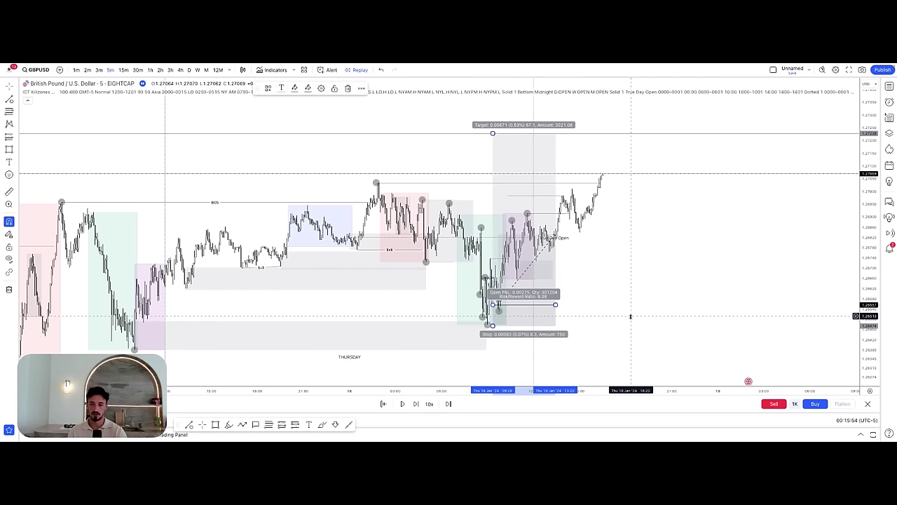
- Extend the long position's end time to about 20:00 on Thursday
{"action": "left_click_drag", "start_coordinate": [627, 315], "coordinate": [611, 314]}
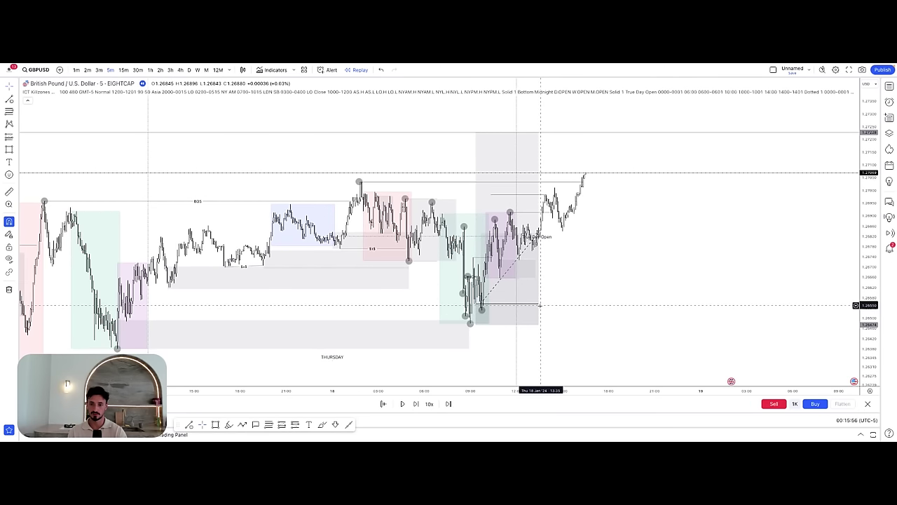
{"action": "left_click_drag", "start_coordinate": [538, 303], "coordinate": [640, 303]}
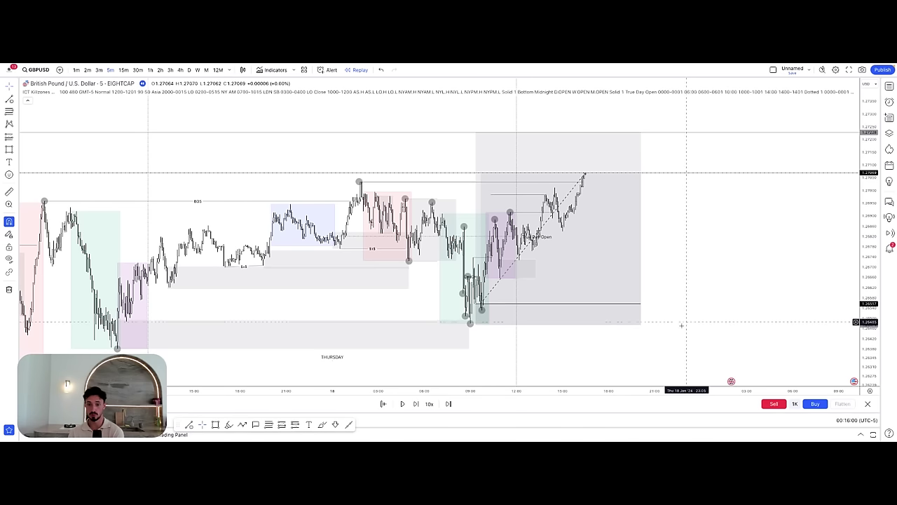
{"action": "scroll", "coordinate": [630, 326], "scroll_direction": "right", "scroll_amount": 4}
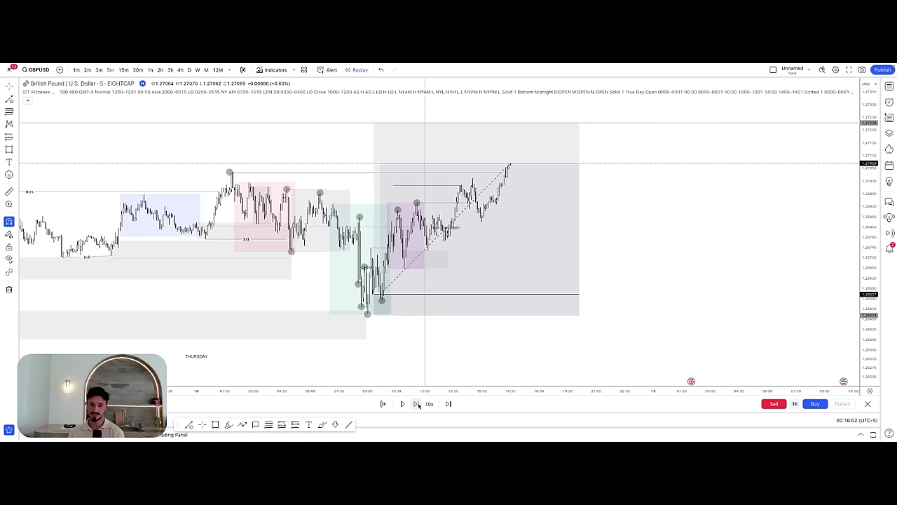
- Advance the replay candle by candle to about 18:00 on Thursday
{"action": "left_click", "coordinate": [417, 404]}
{"action": "left_click", "coordinate": [417, 404]}
{"action": "left_click", "coordinate": [417, 404]}
{"action": "left_click", "coordinate": [417, 404]}
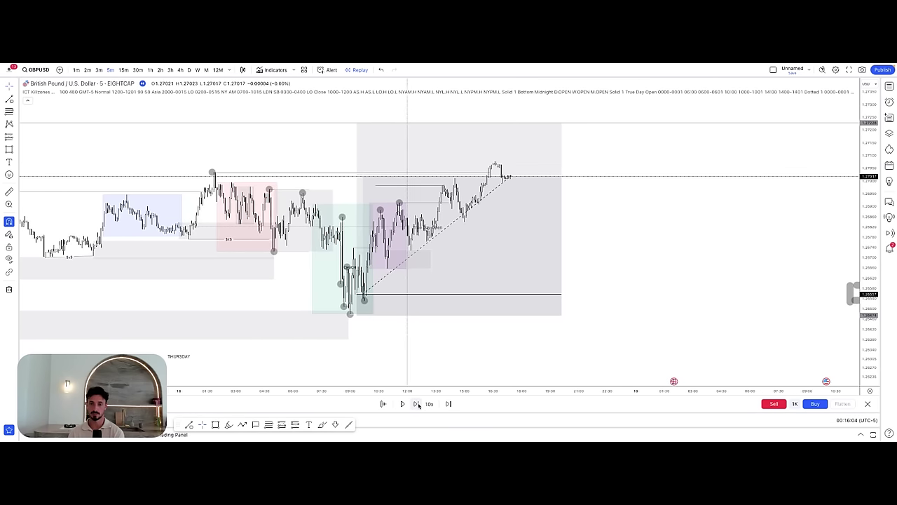
{"action": "left_click", "coordinate": [416, 404]}
{"action": "left_click", "coordinate": [417, 404]}
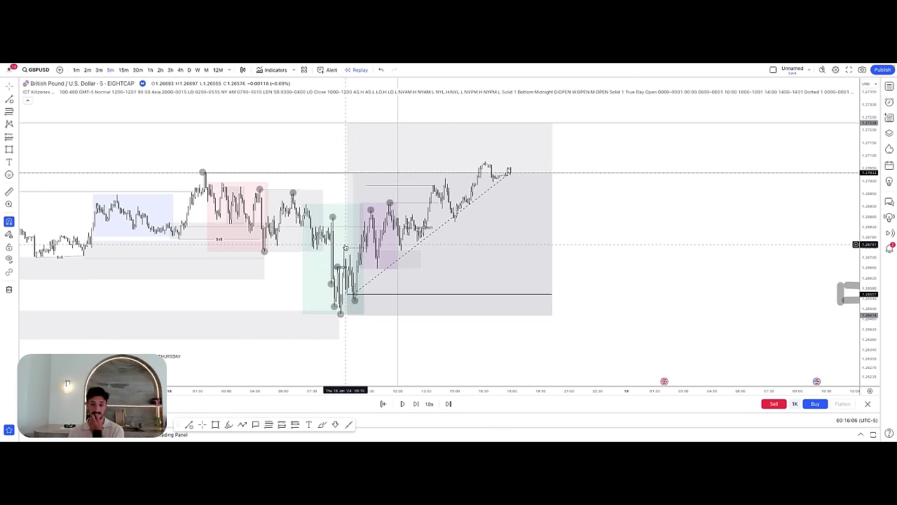
- Switch the chart to the 15-minute timeframe and extend the long position's end to about 06:00 on Friday
{"action": "left_click", "coordinate": [123, 69]}
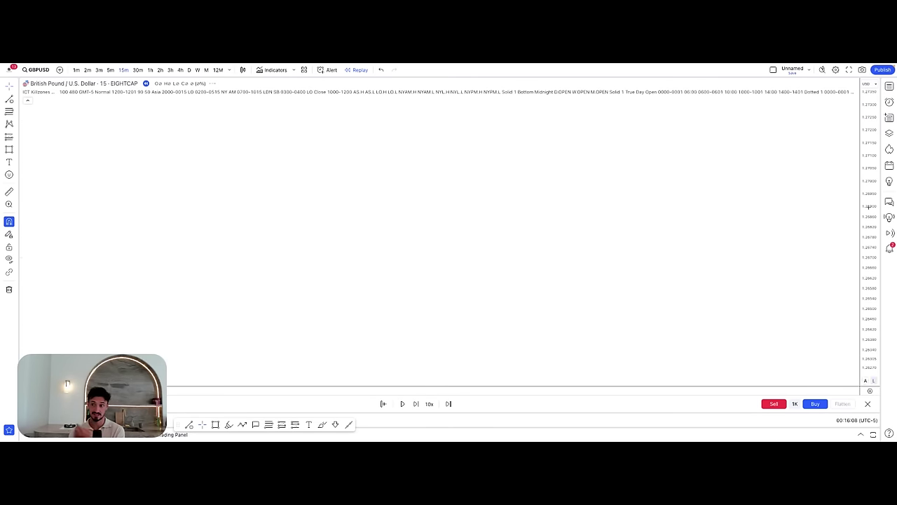
{"action": "left_click_drag", "start_coordinate": [524, 271], "coordinate": [589, 270]}
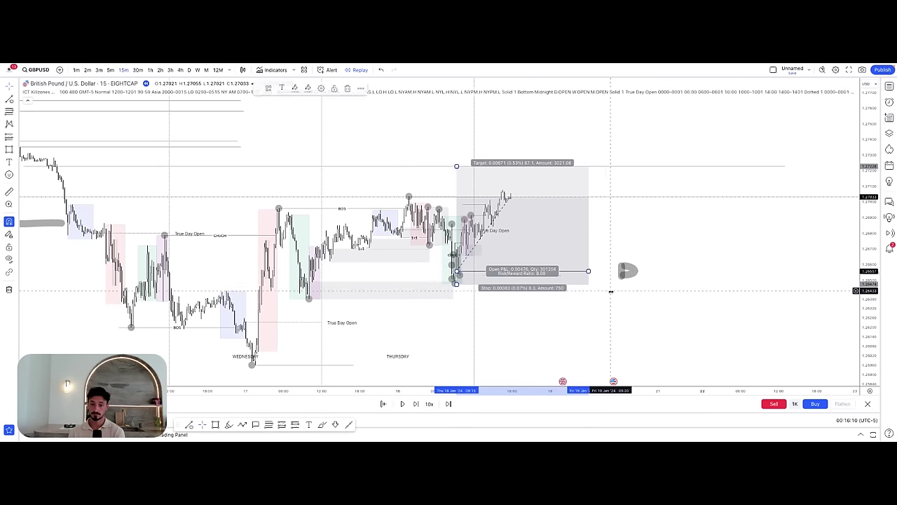
- Advance the replay candle by candle from Thursday evening through Friday's sessions to about 05:00 on Monday 22 January
{"action": "left_click", "coordinate": [416, 404]}
{"action": "left_click", "coordinate": [416, 405]}
{"action": "left_click", "coordinate": [417, 404]}
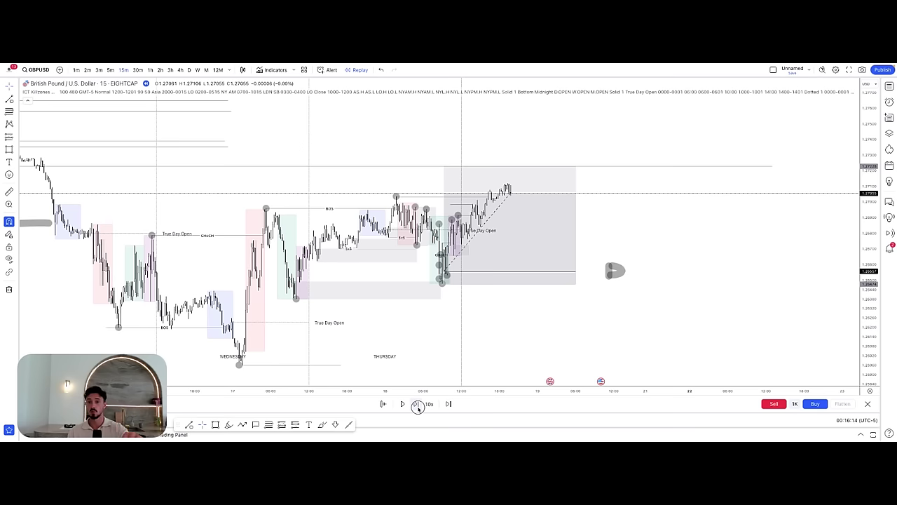
{"action": "left_click", "coordinate": [416, 405]}
{"action": "left_click", "coordinate": [416, 404]}
{"action": "left_click", "coordinate": [416, 404]}
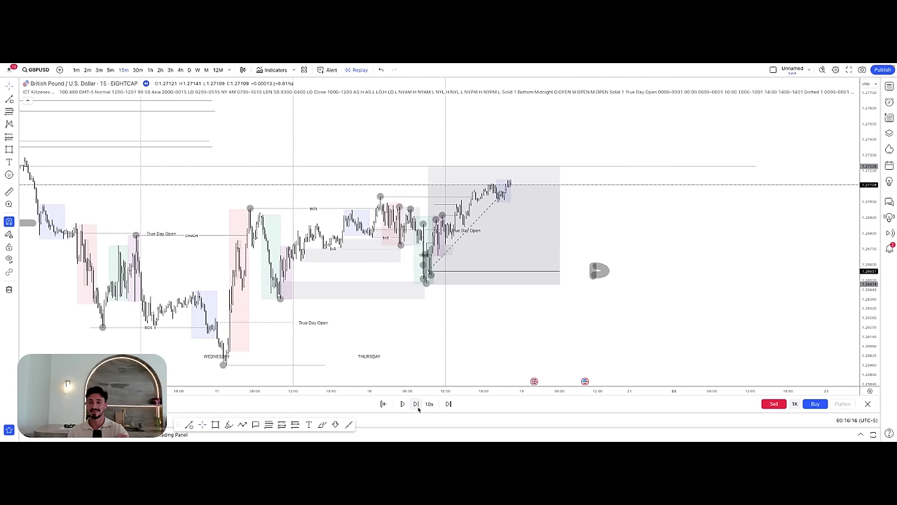
{"action": "left_click", "coordinate": [416, 405]}
{"action": "left_click", "coordinate": [417, 404]}
{"action": "left_click", "coordinate": [416, 405]}
{"action": "left_click", "coordinate": [416, 404]}
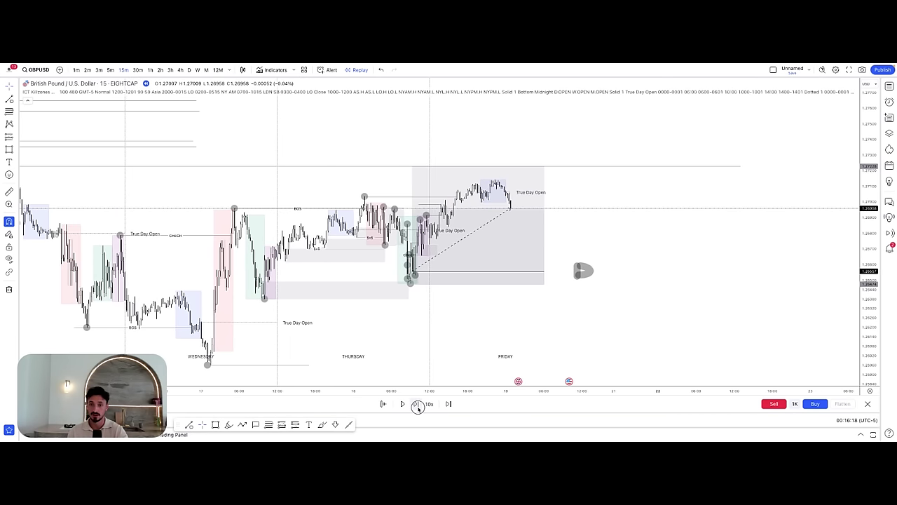
{"action": "left_click", "coordinate": [417, 405]}
{"action": "left_click", "coordinate": [417, 405]}
{"action": "left_click", "coordinate": [416, 405]}
{"action": "left_click", "coordinate": [416, 405]}
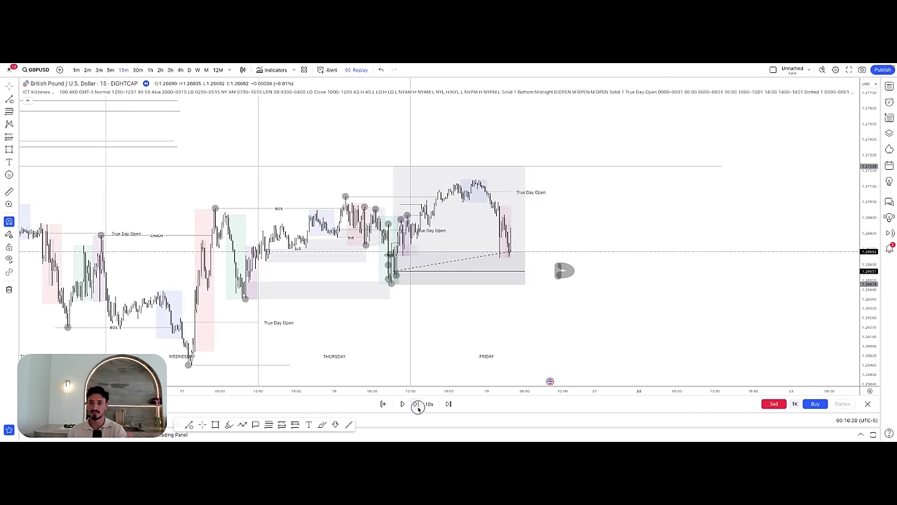
{"action": "left_click", "coordinate": [417, 404]}
{"action": "left_click", "coordinate": [416, 405]}
{"action": "left_click", "coordinate": [416, 405]}
{"action": "left_click", "coordinate": [417, 404]}
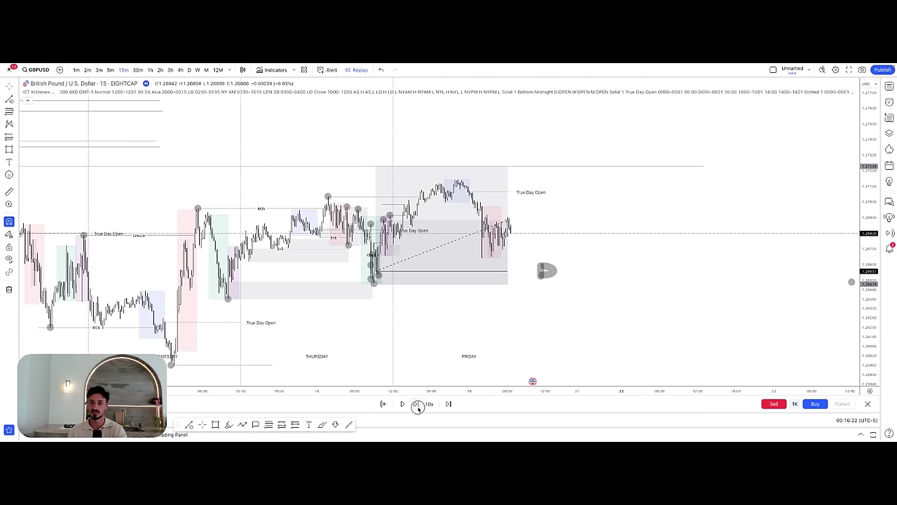
{"action": "left_click", "coordinate": [416, 404]}
{"action": "left_click", "coordinate": [416, 405]}
{"action": "left_click", "coordinate": [416, 404]}
{"action": "left_click", "coordinate": [416, 405]}
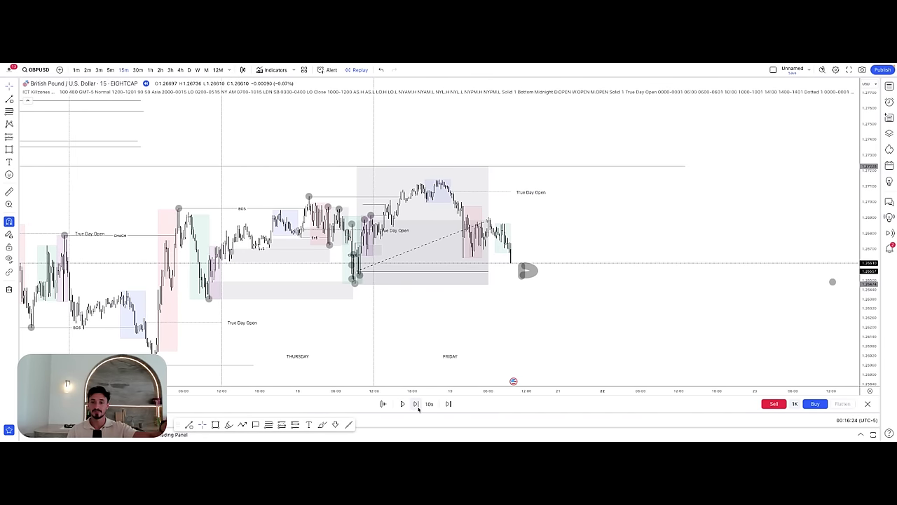
{"action": "left_click", "coordinate": [417, 406]}
{"action": "left_click", "coordinate": [417, 406]}
{"action": "left_click", "coordinate": [417, 406]}
{"action": "left_click", "coordinate": [417, 405]}
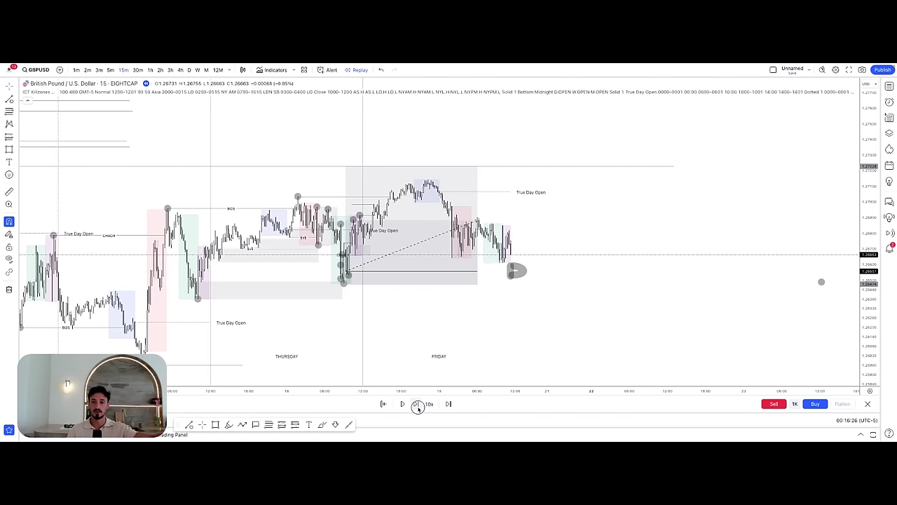
{"action": "left_click", "coordinate": [417, 405]}
{"action": "left_click", "coordinate": [417, 406]}
{"action": "left_click", "coordinate": [417, 405]}
{"action": "left_click", "coordinate": [417, 406]}
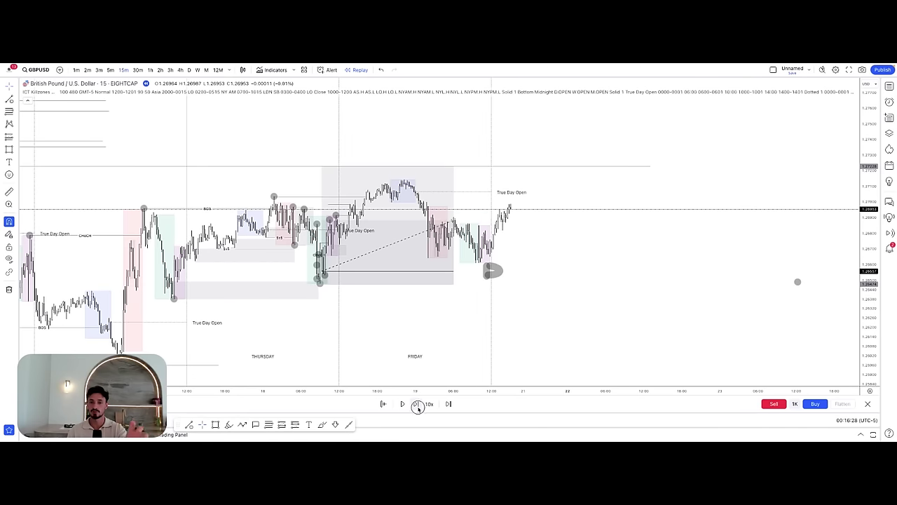
{"action": "left_click", "coordinate": [417, 406]}
{"action": "left_click", "coordinate": [417, 405]}
{"action": "left_click", "coordinate": [416, 406]}
{"action": "left_click", "coordinate": [417, 406]}
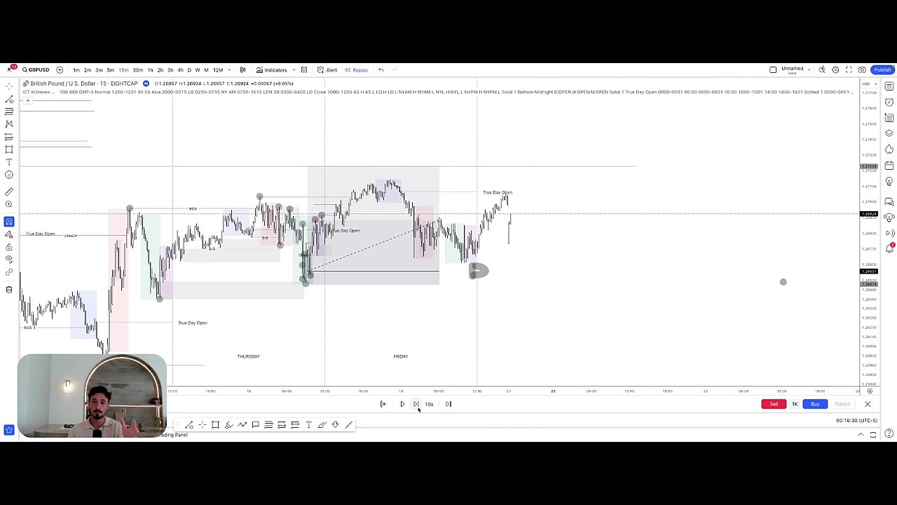
{"action": "left_click", "coordinate": [417, 406]}
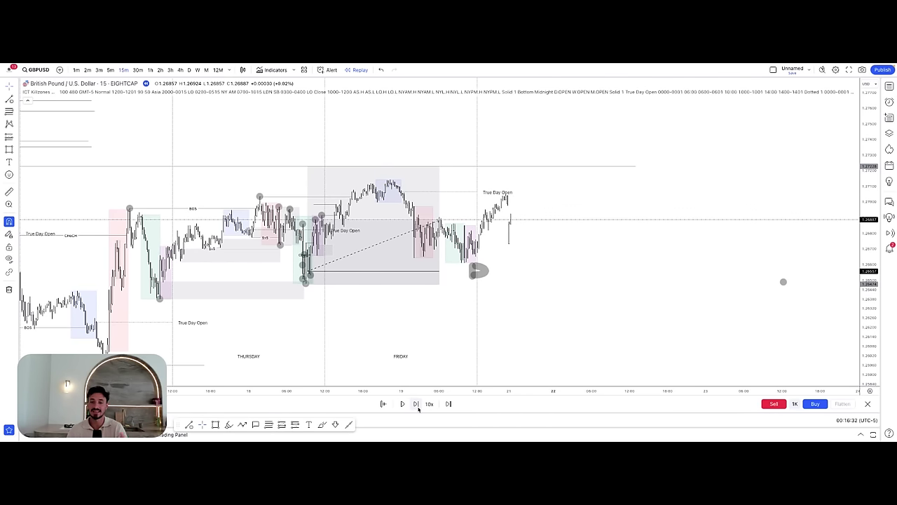
{"action": "left_click", "coordinate": [417, 405]}
{"action": "left_click", "coordinate": [417, 406]}
{"action": "left_click", "coordinate": [417, 406]}
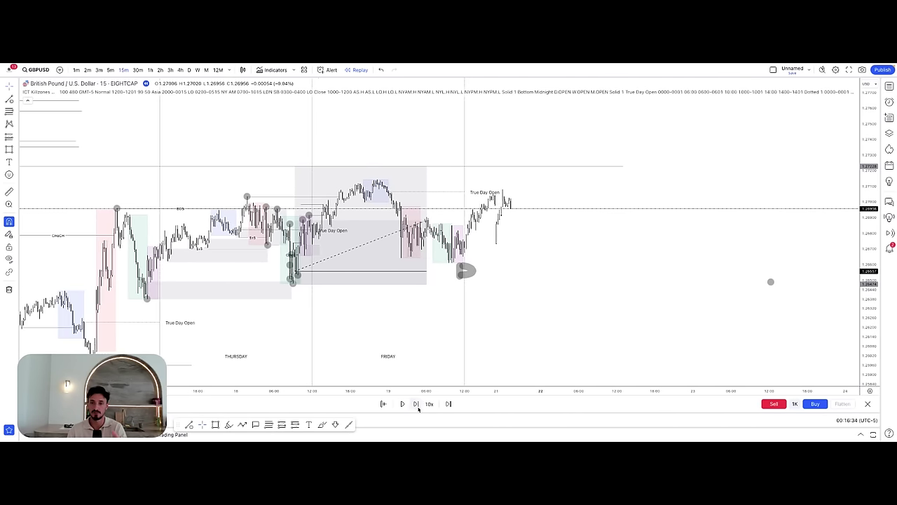
{"action": "left_click", "coordinate": [417, 406]}
{"action": "left_click", "coordinate": [417, 406]}
{"action": "left_click", "coordinate": [417, 405]}
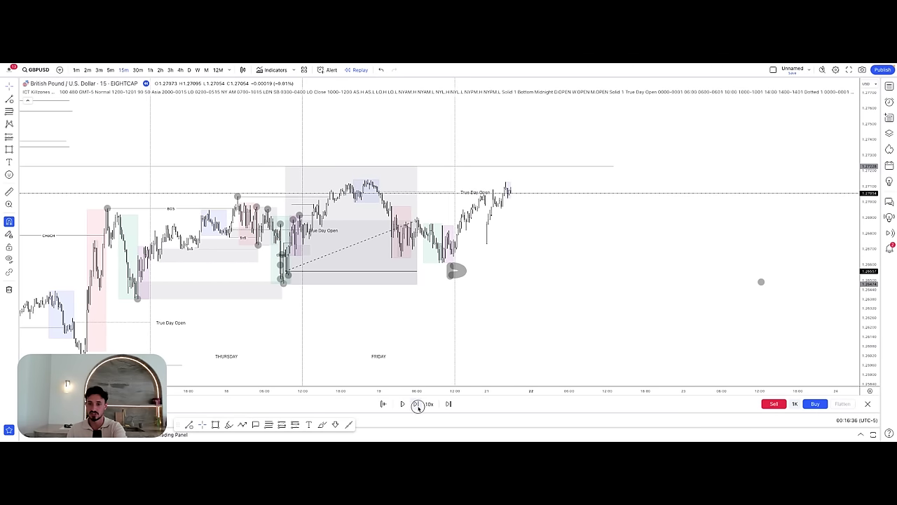
{"action": "left_click", "coordinate": [417, 406]}
{"action": "left_click", "coordinate": [417, 405]}
{"action": "left_click", "coordinate": [417, 406]}
{"action": "left_click", "coordinate": [417, 406]}
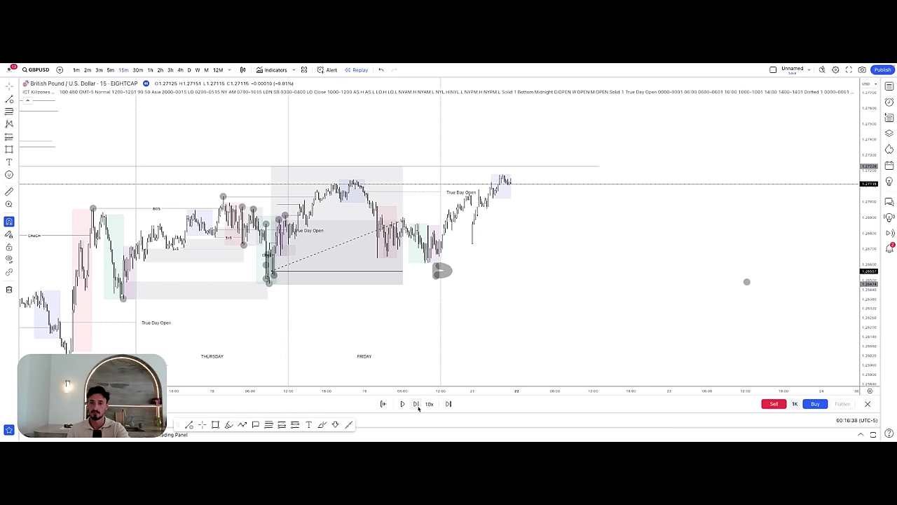
{"action": "left_click", "coordinate": [417, 405]}
{"action": "left_click", "coordinate": [418, 406]}
{"action": "left_click", "coordinate": [418, 406]}
{"action": "left_click", "coordinate": [418, 407]}
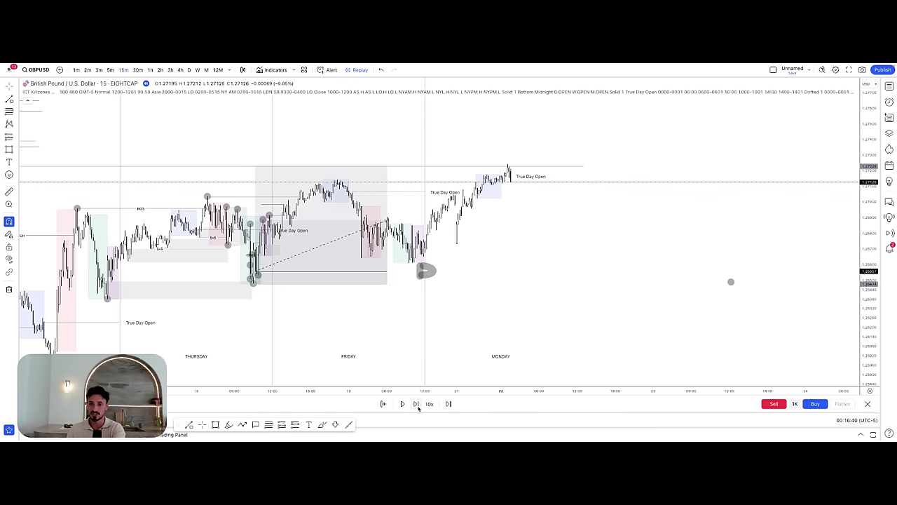
{"action": "left_click", "coordinate": [418, 406]}
{"action": "left_click", "coordinate": [418, 406]}
{"action": "left_click", "coordinate": [418, 406]}
{"action": "left_click", "coordinate": [418, 406]}
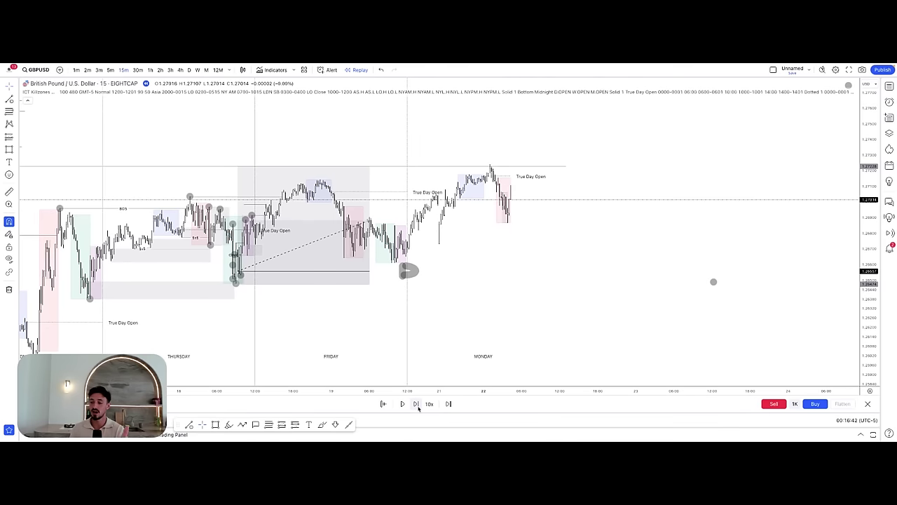
{"action": "left_click", "coordinate": [418, 407]}
{"action": "left_click", "coordinate": [418, 406]}
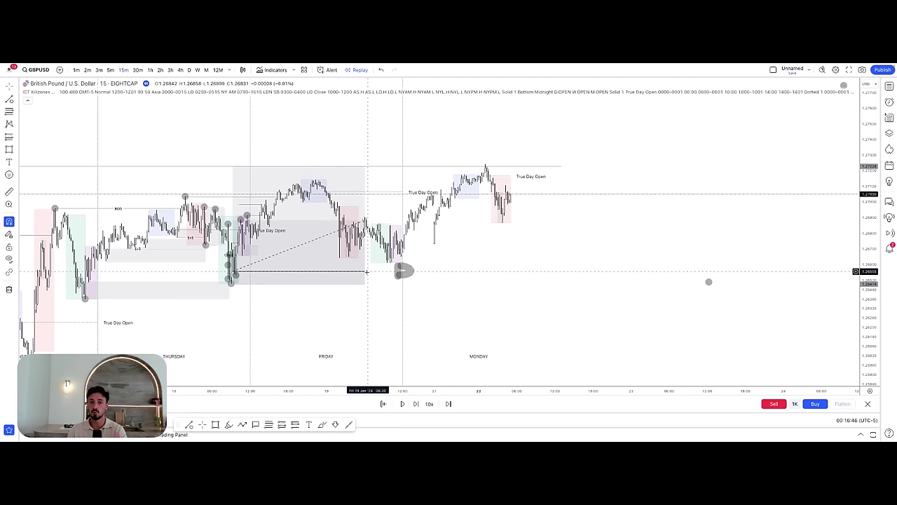
- Extend the long position's end time to about 07:00 on Monday, keeping its entry level, and deselect it
{"action": "left_click_drag", "start_coordinate": [366, 272], "coordinate": [523, 301]}
{"action": "left_click", "coordinate": [577, 311]}
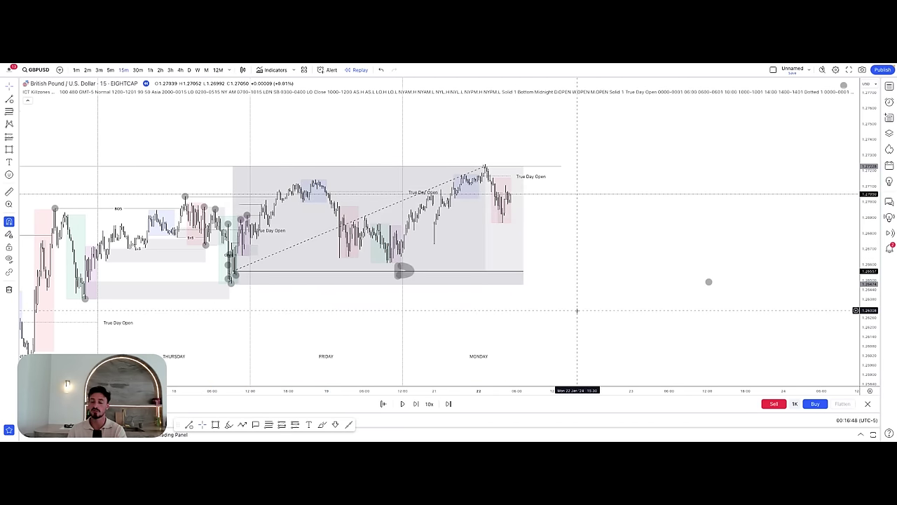